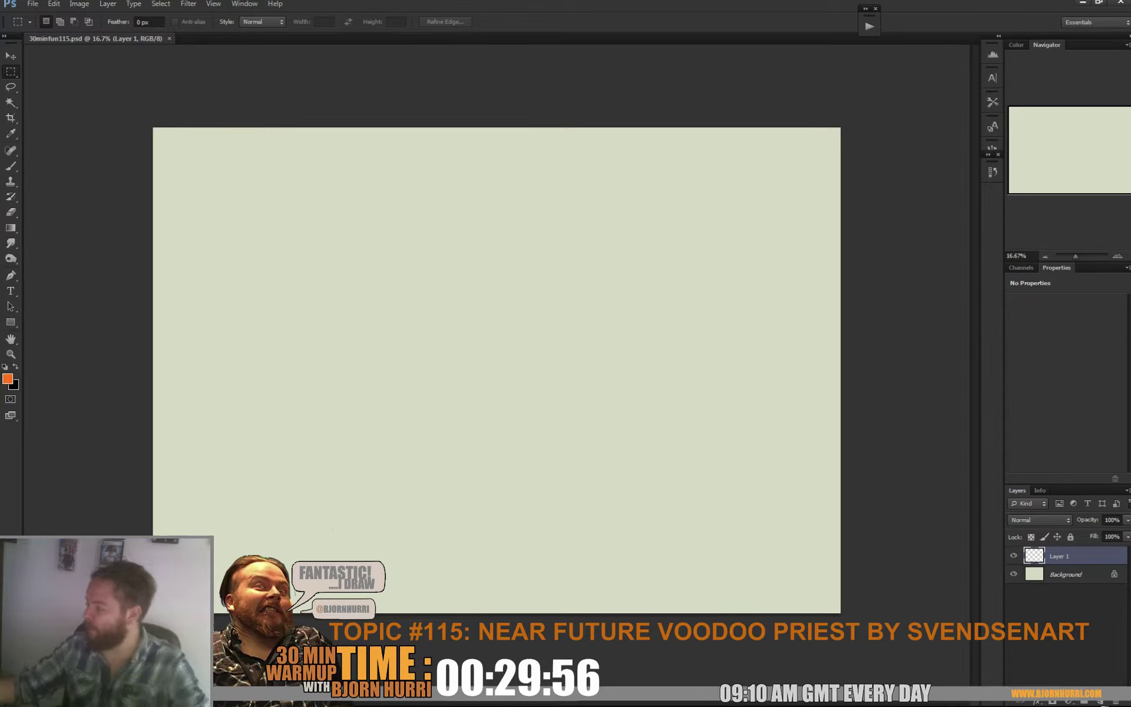
Set up the Brush with the default black foreground and the tapered 100 px preset, reducing its size to 69 px
key(b)
key(d)
right_click(520, 263)
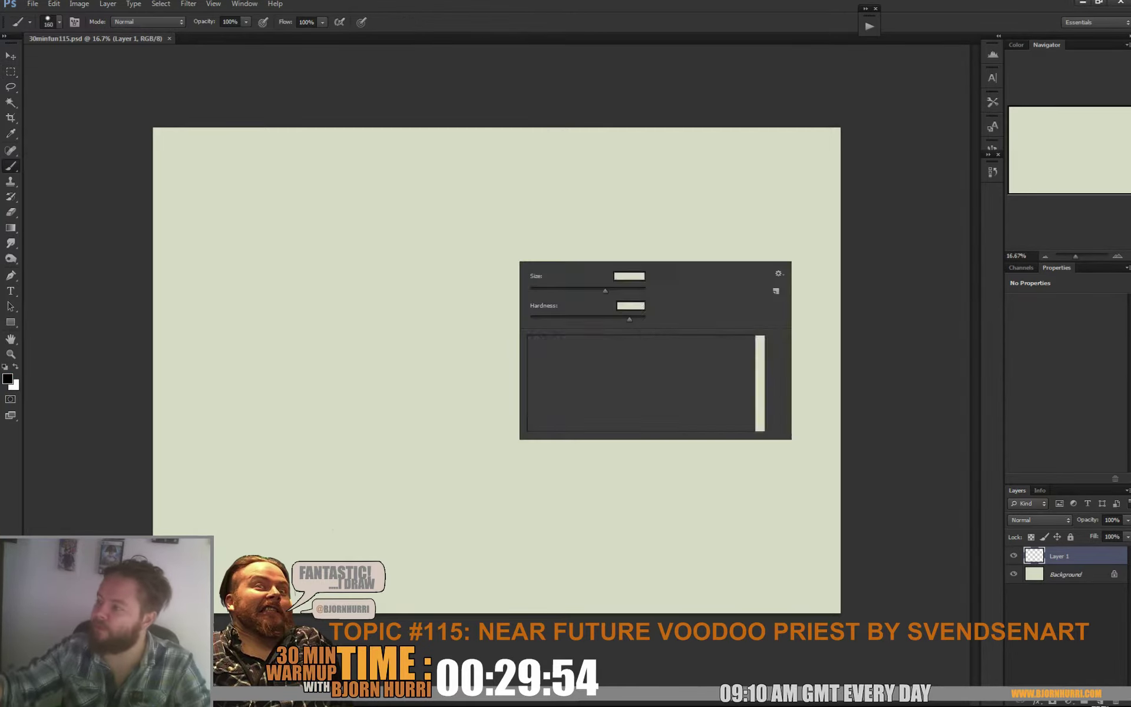
scroll(645, 383, down, 1)
click(698, 351)
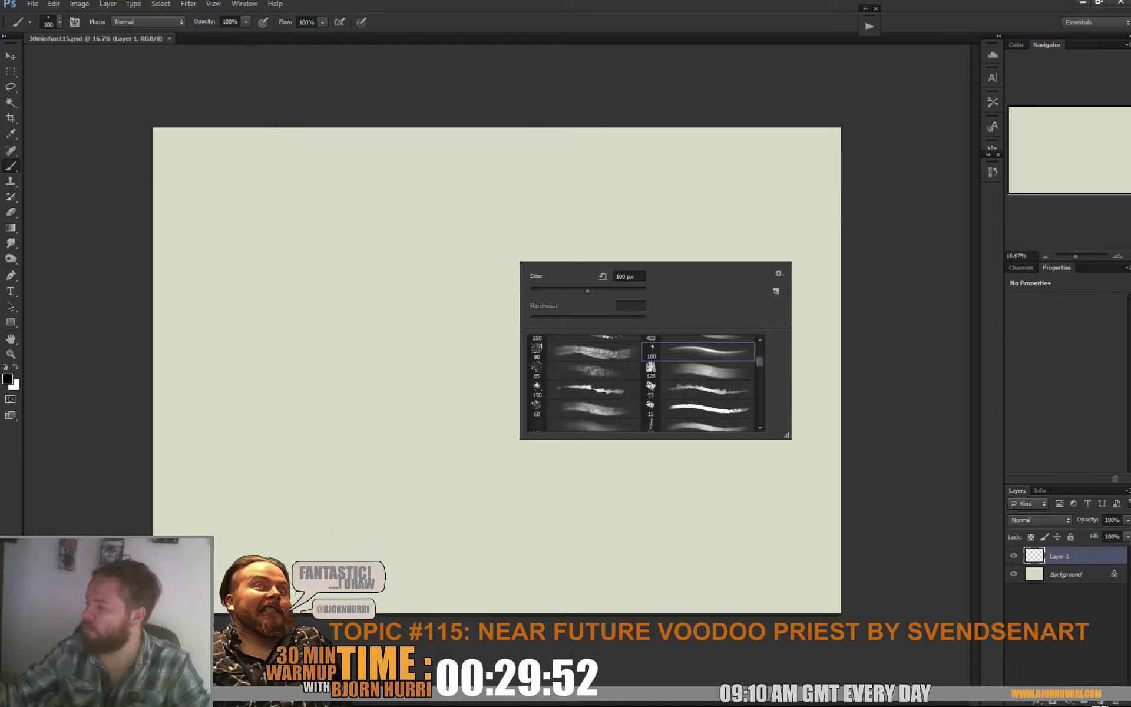
drag(589, 291, 570, 291)
Sketch the figure's rounded head, the long sweeping shoulder line and the draped folds beneath the raised arm at the canvas's right side
drag(431, 223, 433, 237)
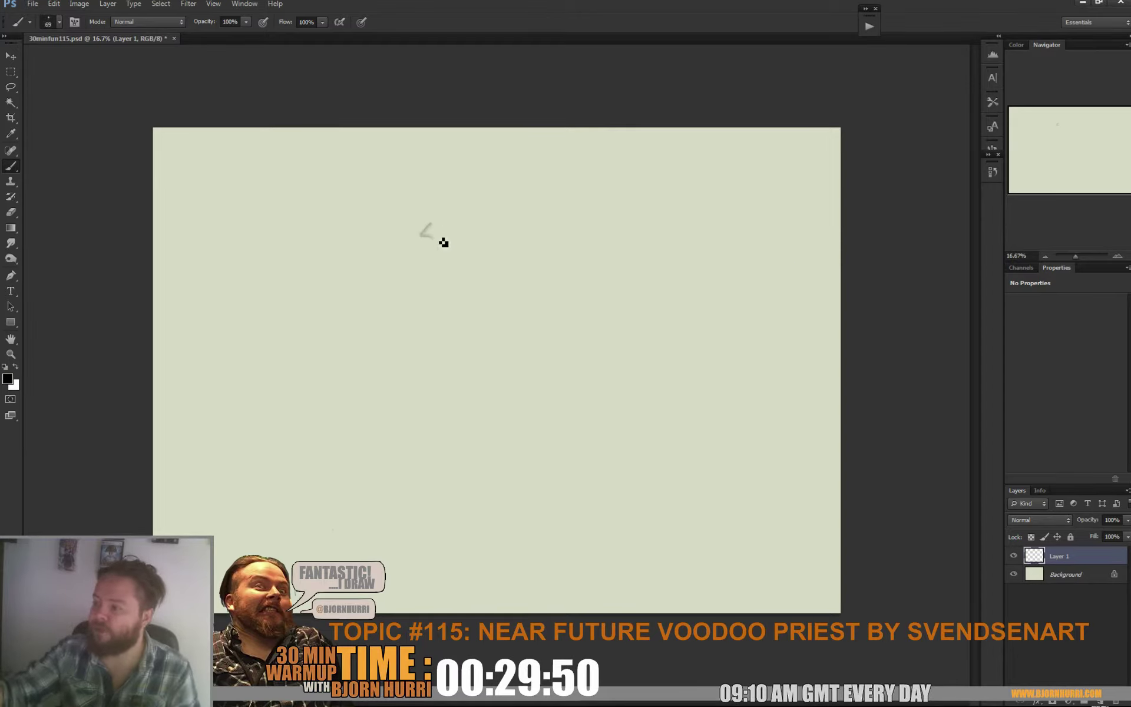
mouse_move(479, 175)
mouse_down()
mouse_move(501, 174)
mouse_move(460, 170)
mouse_move(420, 209)
mouse_move(437, 219)
mouse_move(496, 198)
mouse_move(477, 164)
mouse_move(497, 187)
mouse_move(423, 202)
mouse_move(510, 179)
mouse_move(493, 208)
mouse_move(444, 222)
mouse_move(449, 238)
mouse_move(509, 180)
mouse_move(491, 225)
mouse_move(457, 248)
mouse_move(507, 233)
mouse_move(531, 191)
mouse_move(503, 191)
mouse_move(543, 181)
mouse_move(533, 198)
mouse_move(467, 161)
mouse_move(514, 155)
mouse_move(485, 147)
mouse_move(451, 178)
mouse_move(457, 230)
mouse_move(573, 190)
mouse_move(593, 239)
mouse_move(426, 200)
mouse_move(396, 230)
mouse_move(512, 248)
mouse_move(572, 220)
mouse_move(435, 239)
mouse_move(398, 230)
mouse_move(421, 250)
mouse_move(404, 227)
mouse_move(478, 247)
mouse_move(563, 216)
mouse_move(571, 238)
mouse_move(438, 264)
mouse_move(570, 273)
mouse_move(318, 324)
mouse_move(277, 299)
mouse_move(642, 308)
mouse_move(716, 294)
mouse_move(793, 224)
mouse_move(742, 292)
mouse_move(755, 261)
mouse_move(778, 306)
mouse_move(624, 359)
mouse_move(736, 360)
mouse_up()
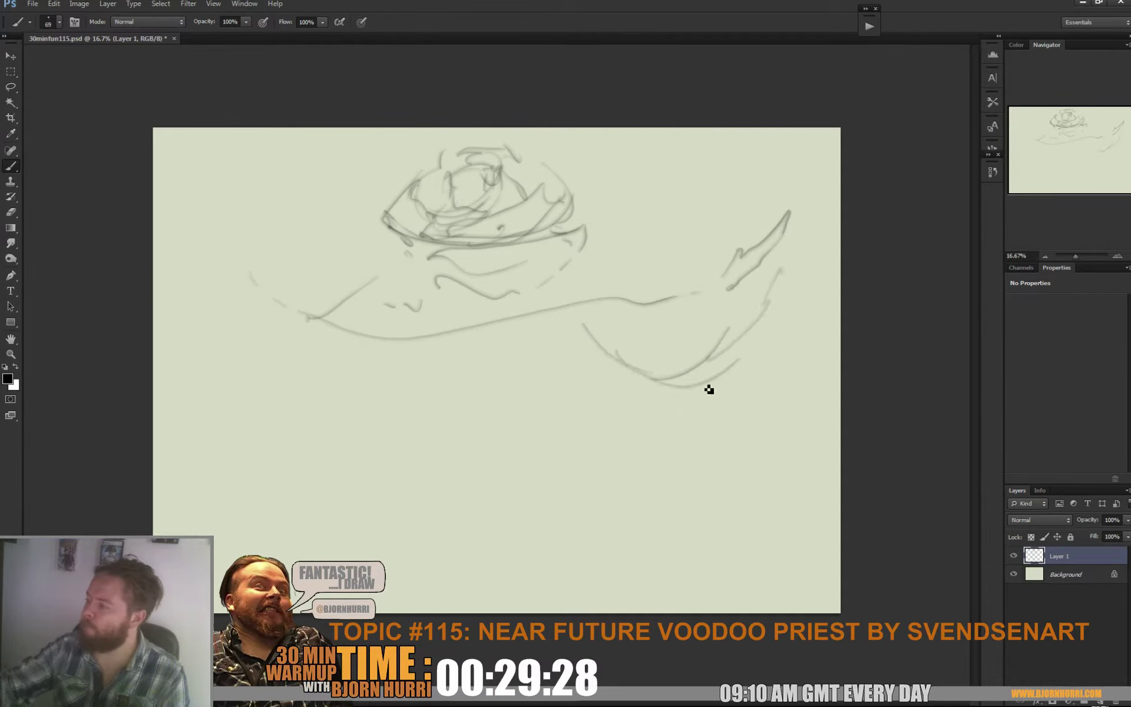
mouse_move(665, 412)
mouse_down()
mouse_move(753, 356)
mouse_move(748, 329)
mouse_up()
mouse_move(745, 288)
mouse_down()
mouse_move(702, 360)
mouse_move(622, 347)
mouse_up()
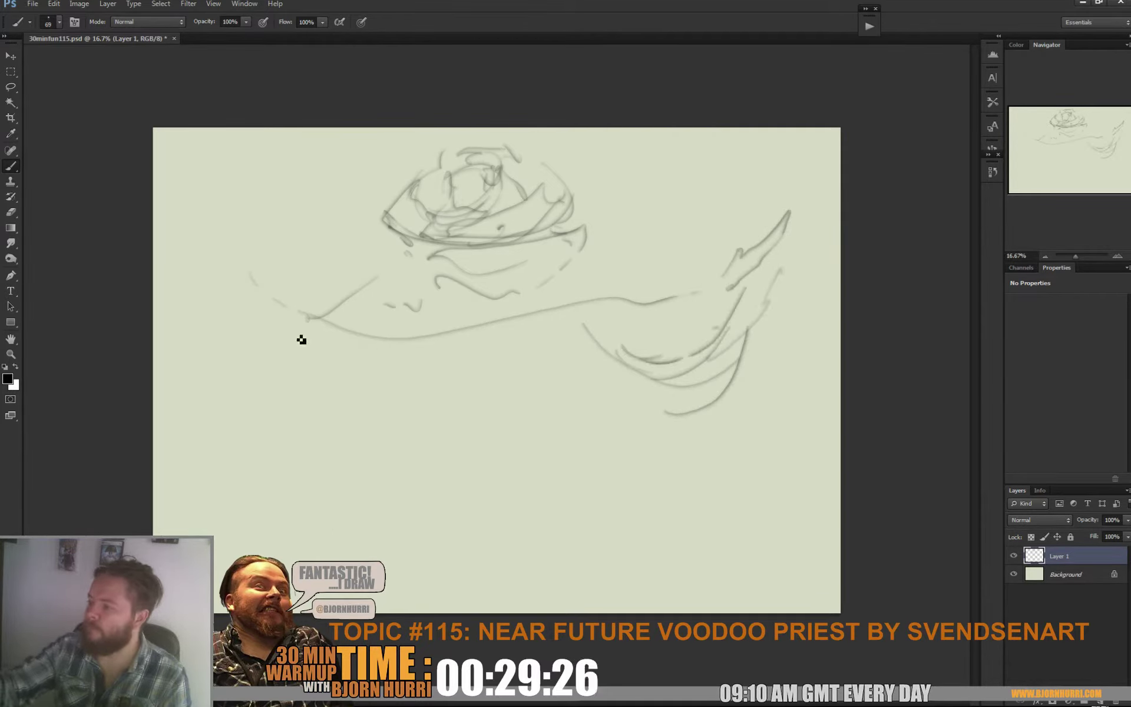
Sketch curved drapery folds and small marks under the arm on the canvas's left side
drag(237, 282, 316, 391)
drag(210, 297, 245, 359)
mouse_move(238, 315)
mouse_down()
mouse_move(324, 372)
mouse_move(364, 351)
mouse_up()
mouse_move(281, 332)
mouse_down()
mouse_move(339, 345)
mouse_move(319, 365)
mouse_up()
click(315, 389)
mouse_move(255, 315)
mouse_down()
mouse_move(267, 335)
mouse_move(251, 406)
mouse_move(318, 438)
mouse_up()
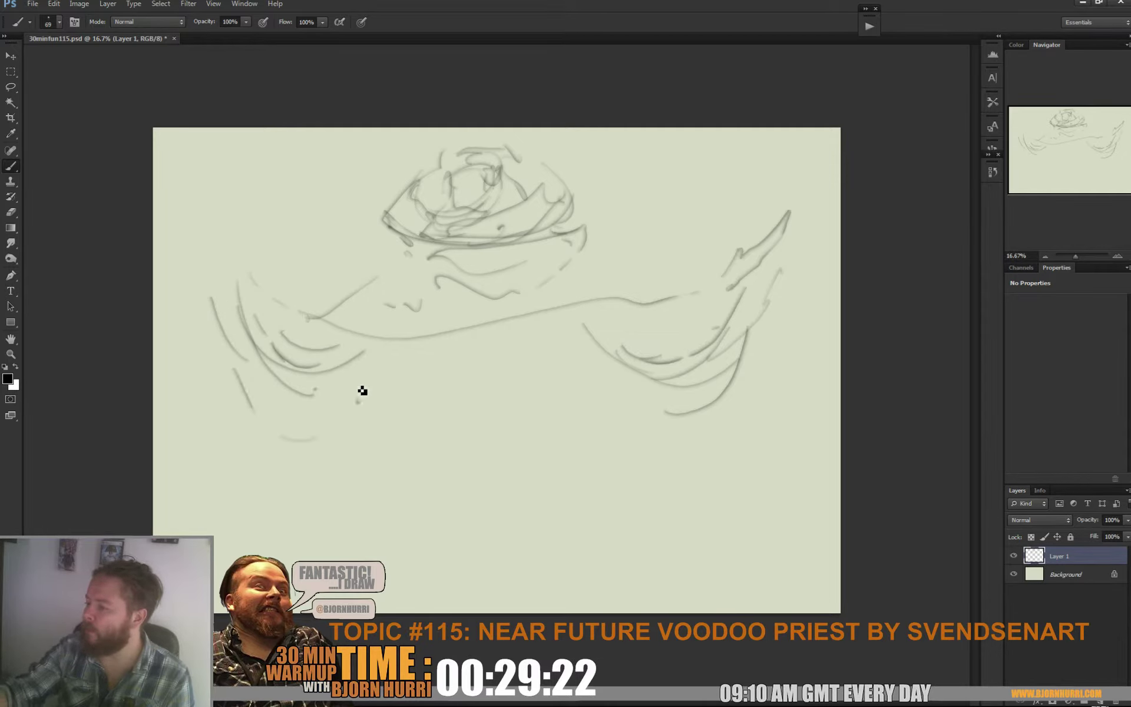
drag(356, 386, 334, 397)
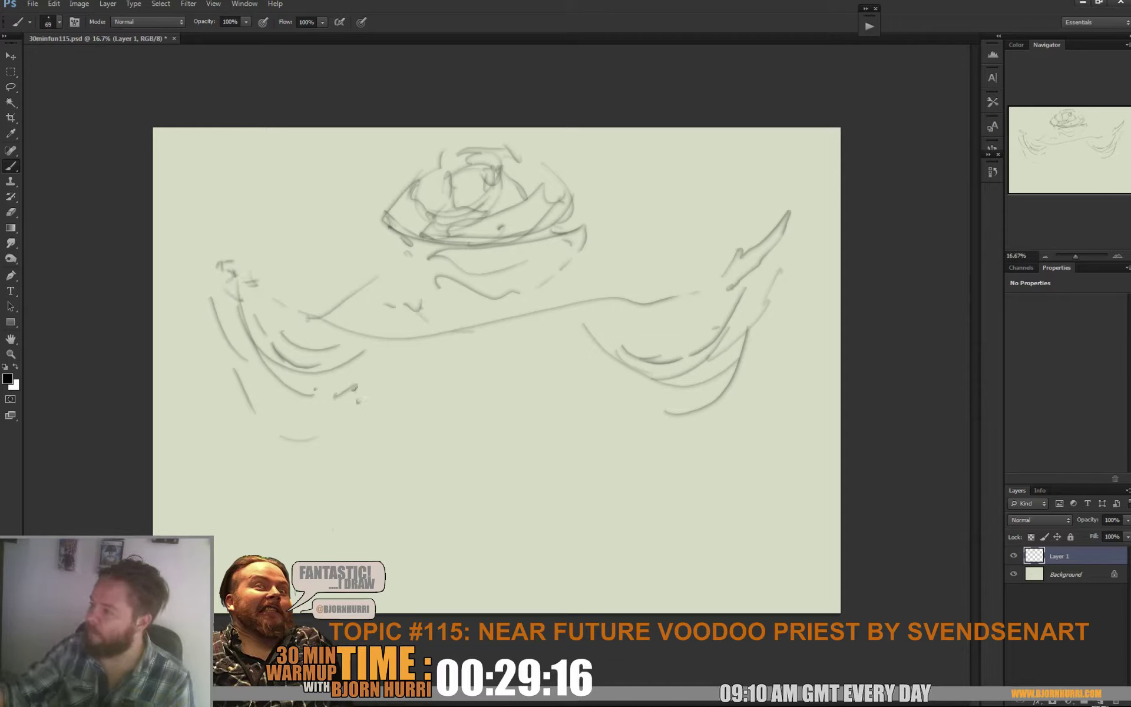
Reinforce the shoulder line and draw curved strands crossing the right-hand sleeve, cleaning up the overlap with the Eraser
mouse_move(476, 337)
mouse_down()
mouse_move(567, 307)
mouse_move(648, 302)
mouse_up()
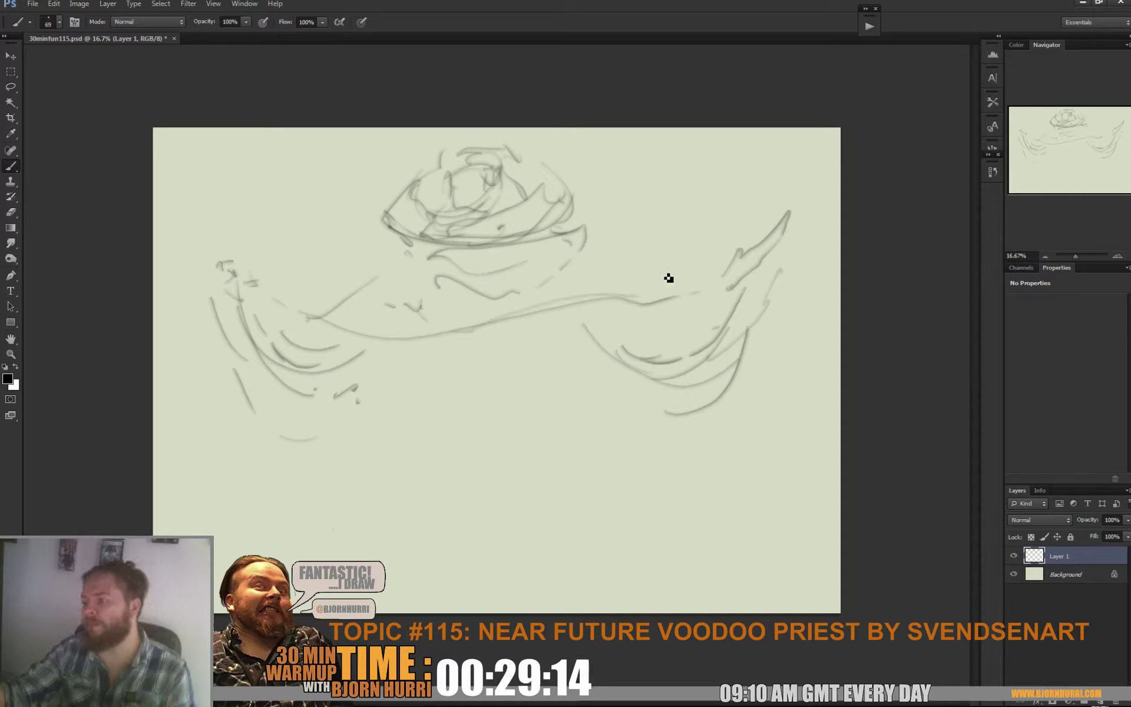
drag(555, 325, 689, 320)
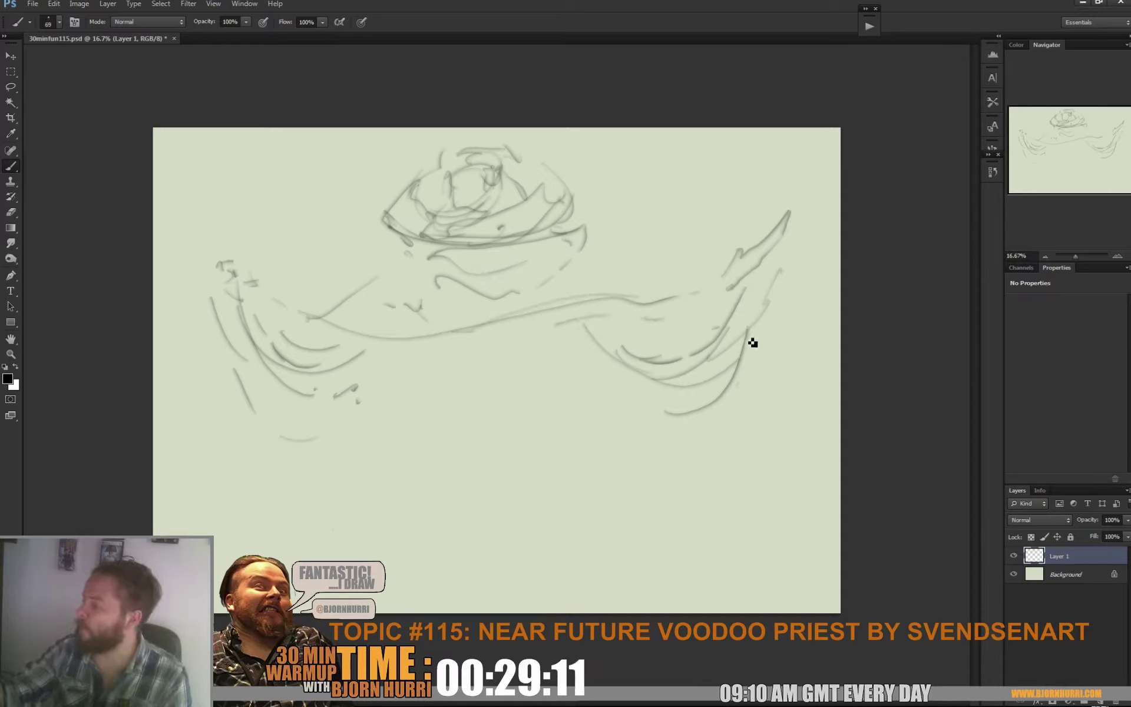
mouse_move(767, 336)
mouse_down()
mouse_move(763, 306)
mouse_move(726, 267)
mouse_move(732, 280)
mouse_move(743, 252)
mouse_up()
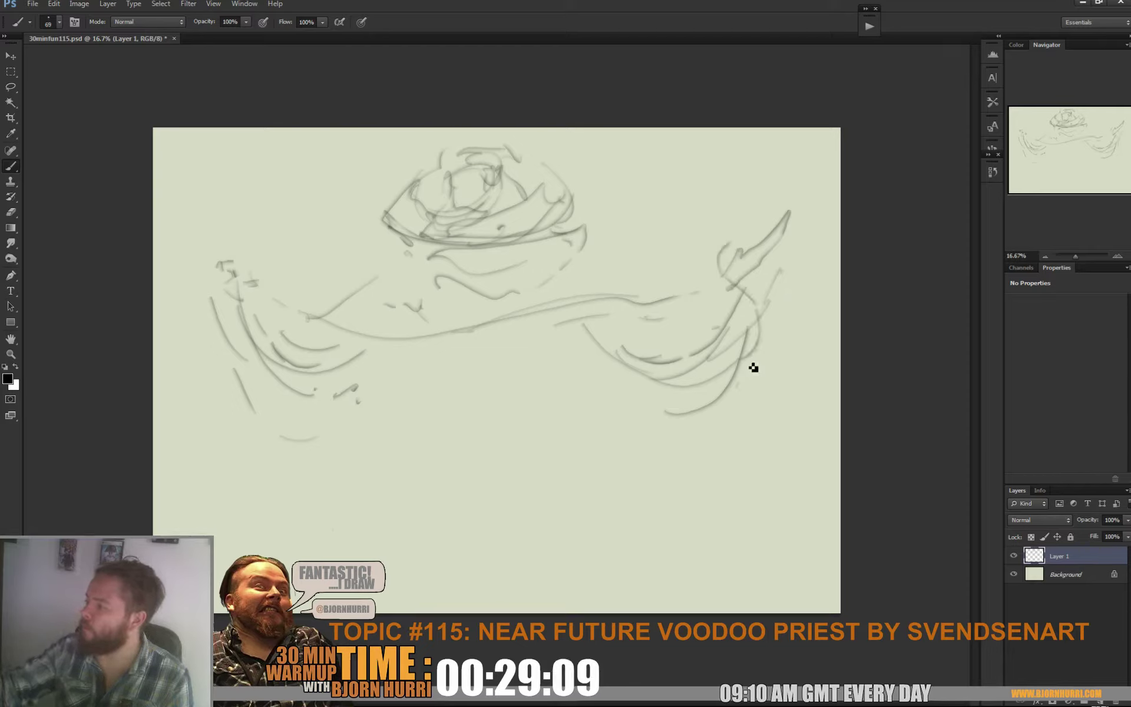
mouse_move(753, 368)
mouse_down()
mouse_move(737, 307)
mouse_move(714, 293)
mouse_move(704, 242)
mouse_up()
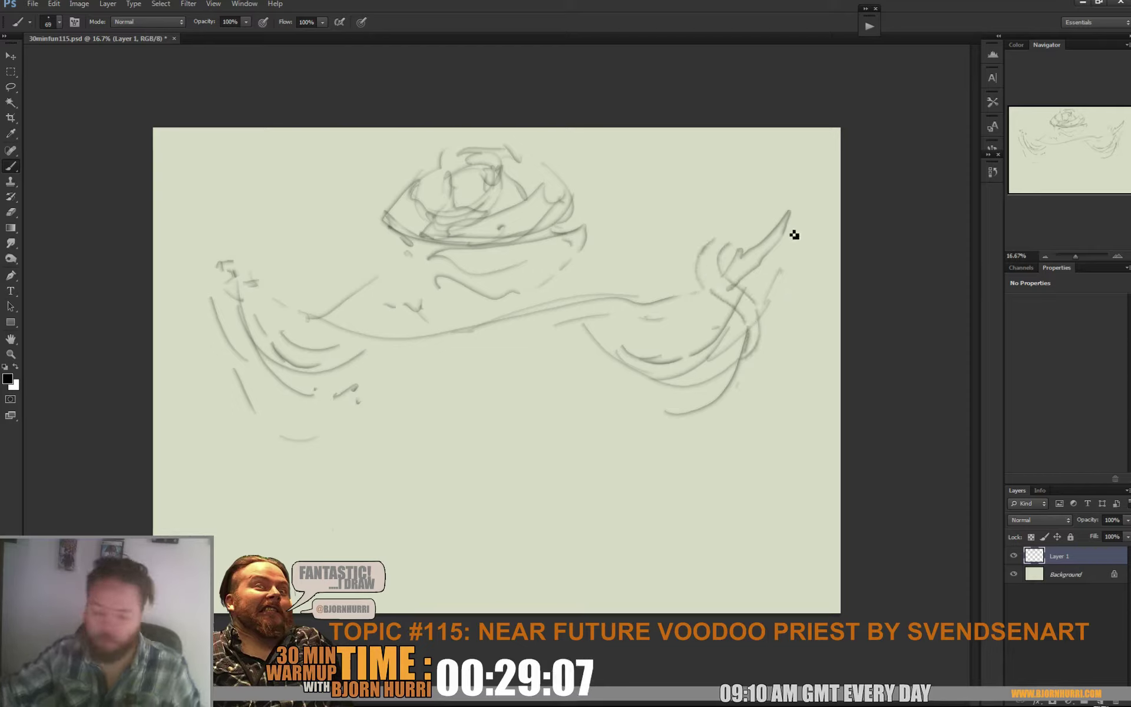
key(e)
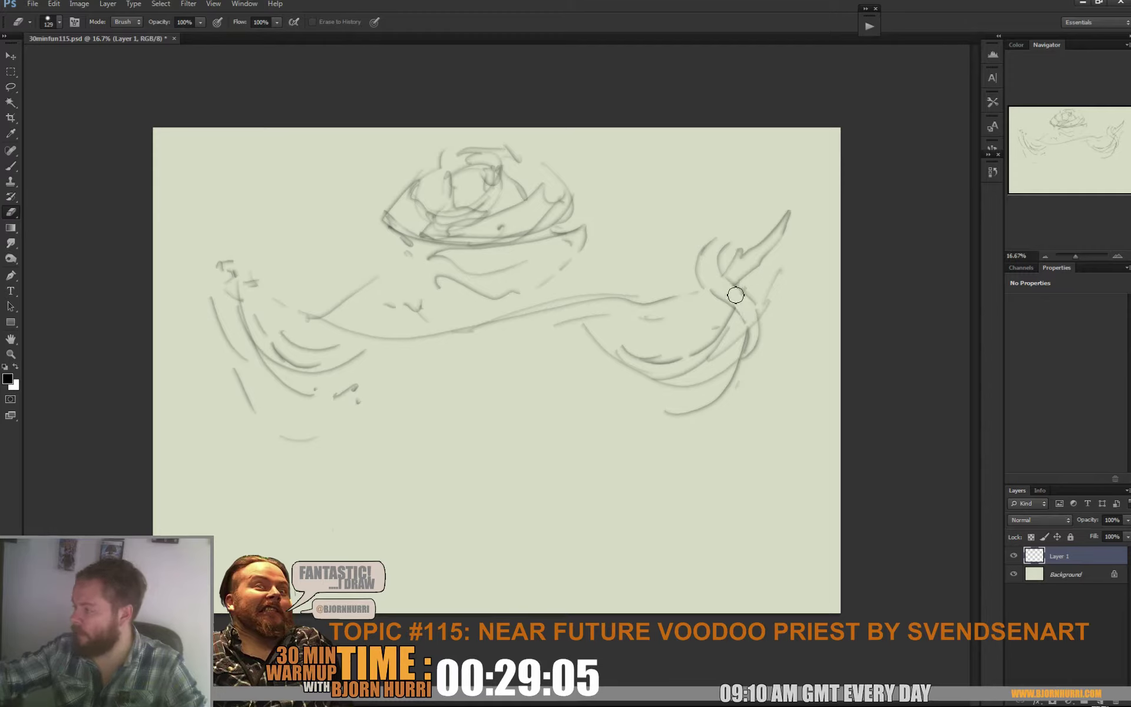
key(b)
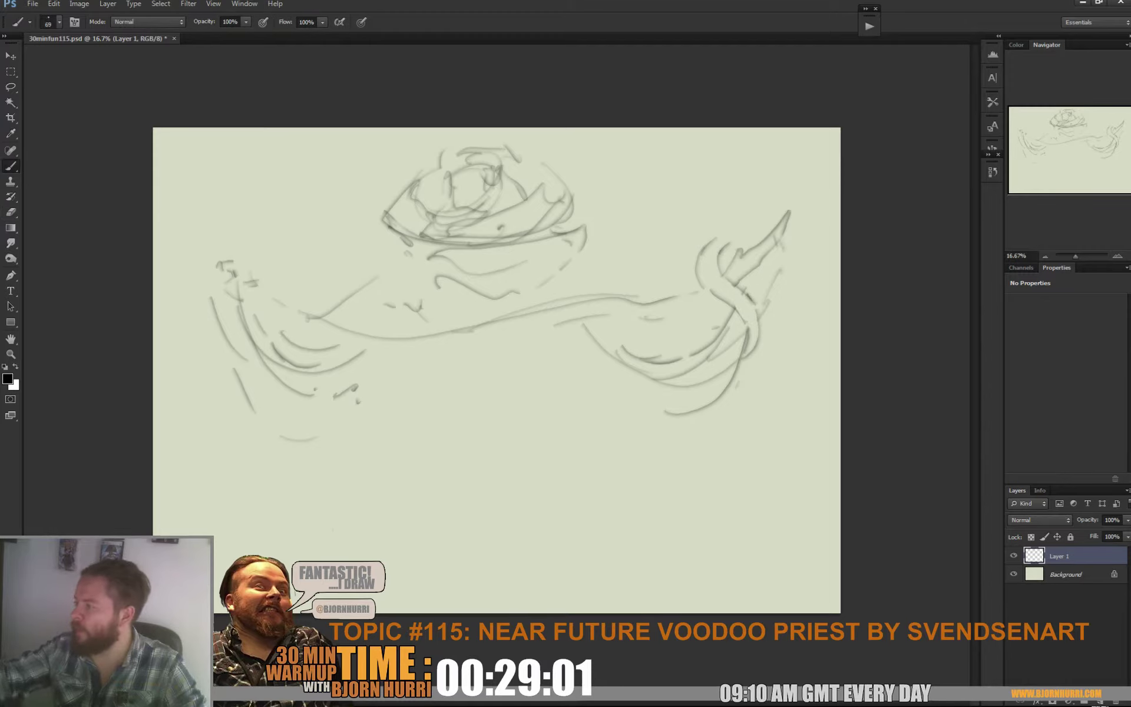
Draw a thick curled hook shape above the raised hand on the right, erasing stray overlapping lines
drag(779, 214, 740, 180)
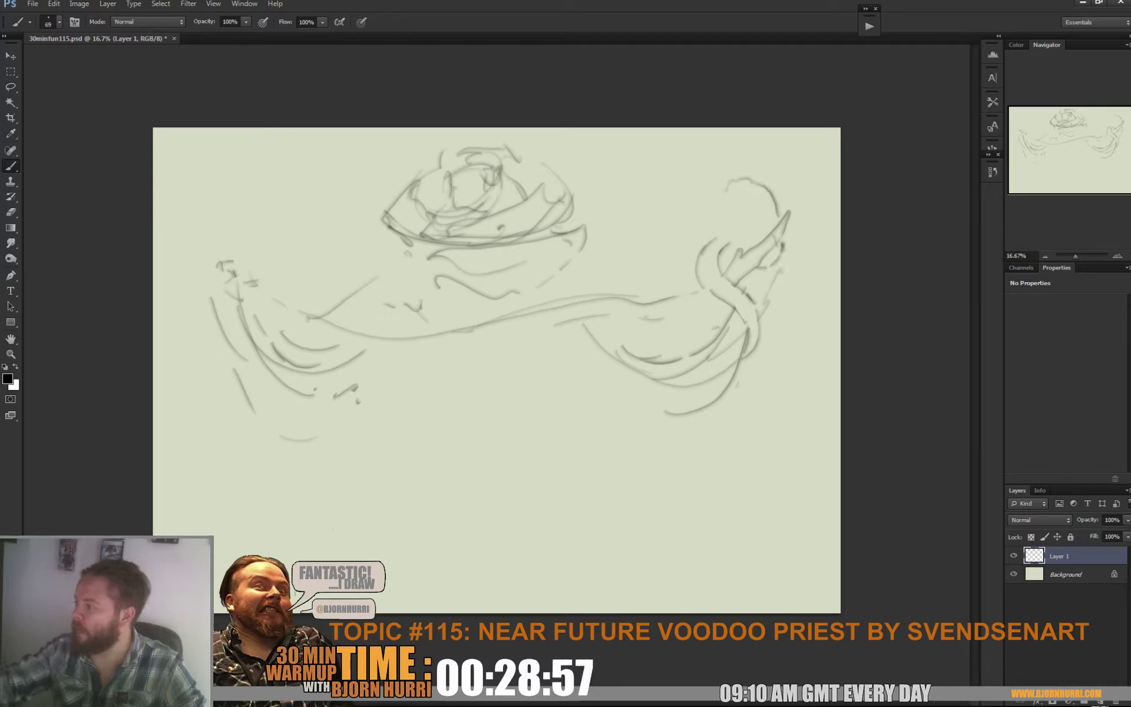
mouse_move(774, 232)
mouse_down()
mouse_move(754, 202)
mouse_move(725, 211)
mouse_move(763, 201)
mouse_up()
key(e)
click(743, 198)
key(b)
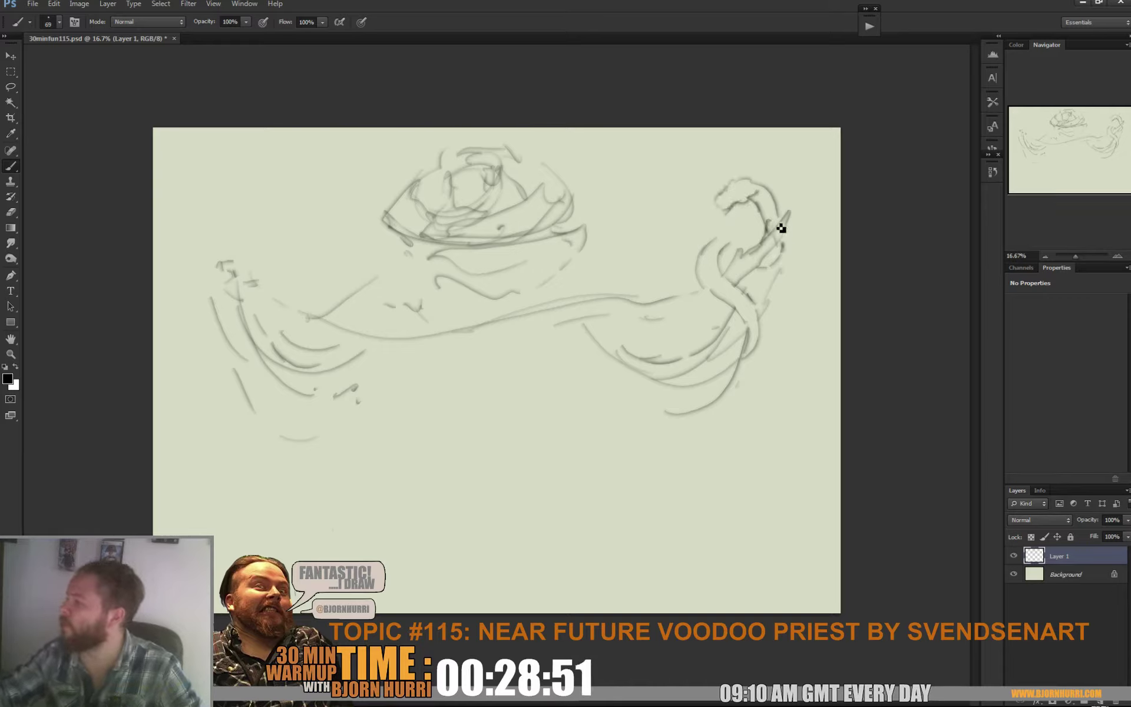
key(e)
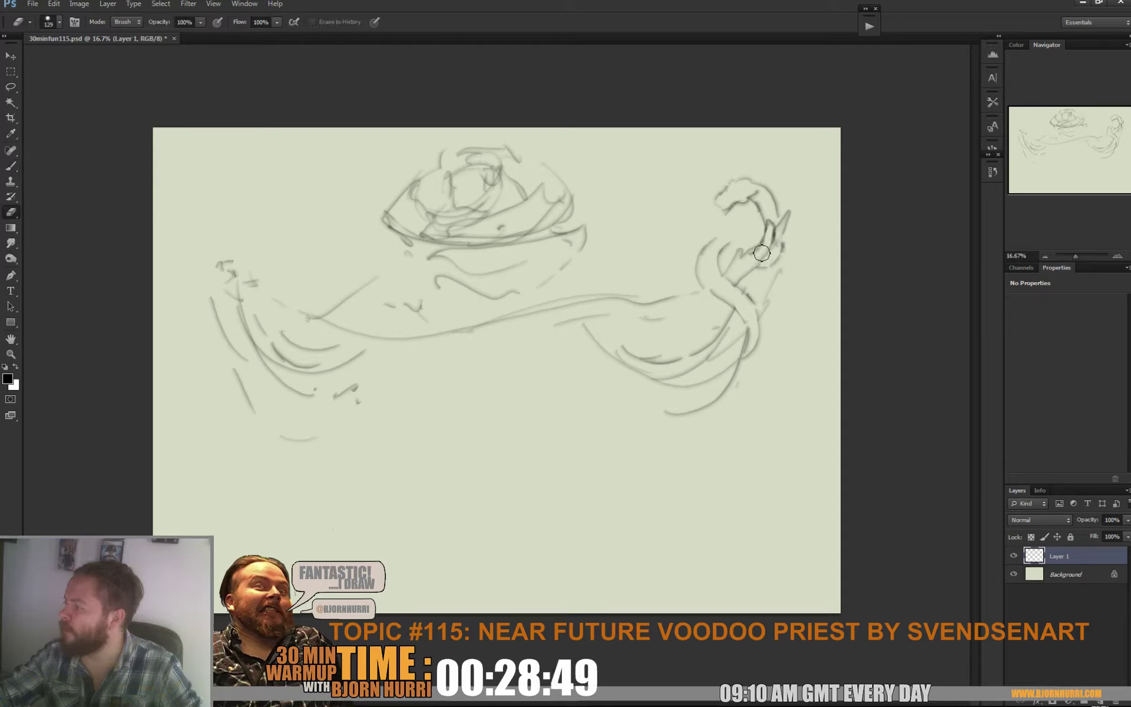
key(b)
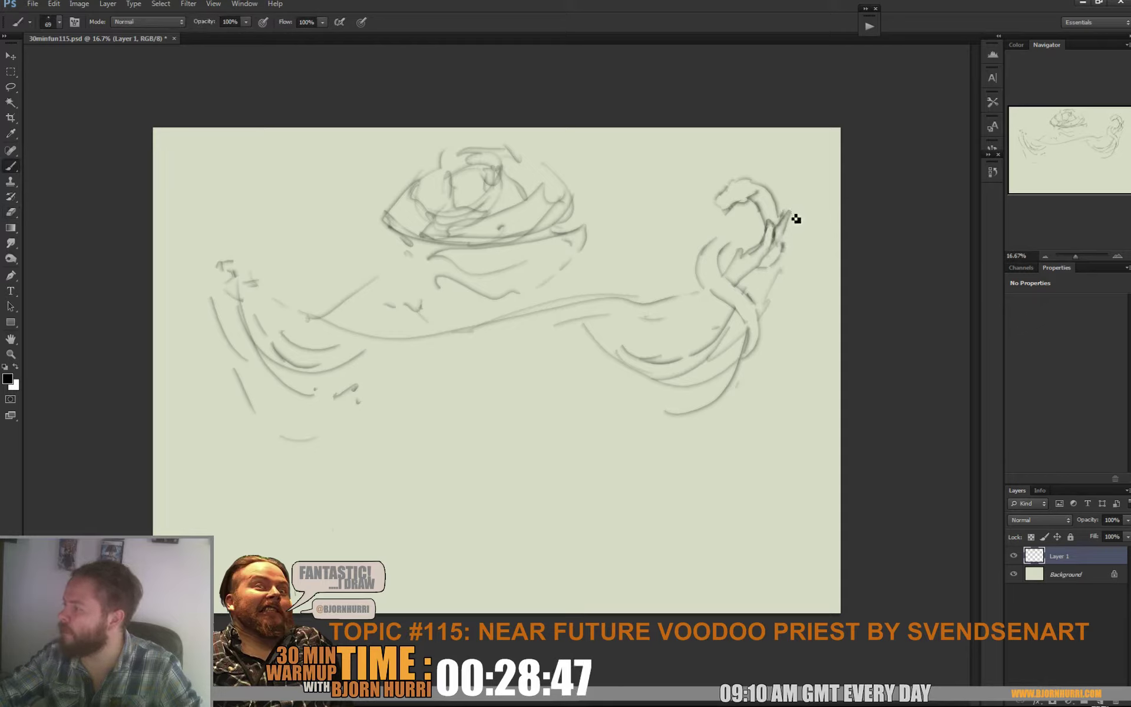
Draw the fingers and dark shading of the raised hand on the right, and extend the sleeve's outer edge and lower fold
mouse_move(796, 220)
mouse_down()
mouse_move(770, 222)
mouse_move(744, 254)
mouse_move(735, 227)
mouse_up()
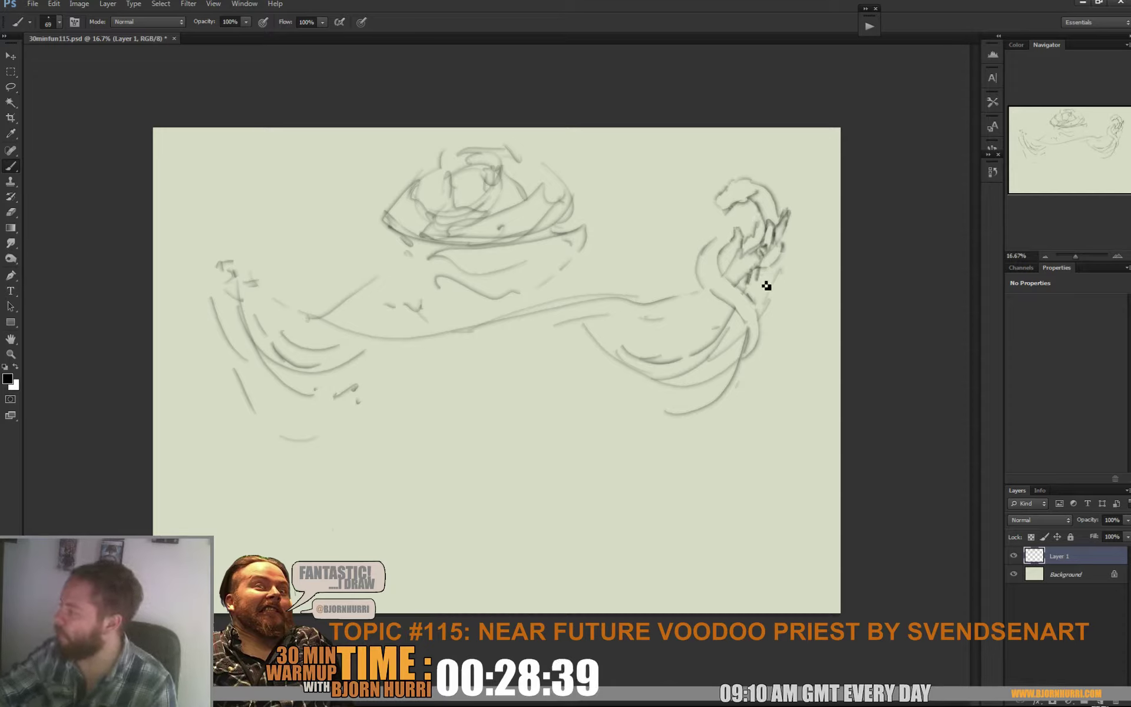
drag(763, 301, 775, 232)
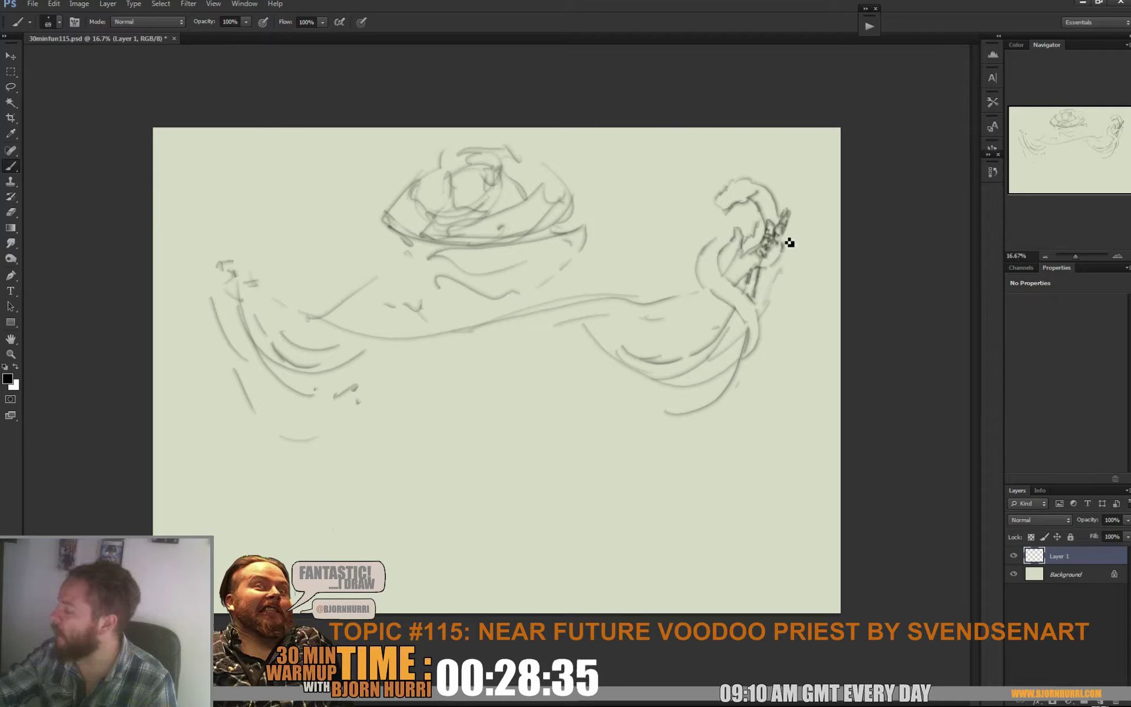
mouse_move(780, 245)
mouse_down()
mouse_move(769, 320)
mouse_move(796, 229)
mouse_move(771, 324)
mouse_move(745, 357)
mouse_move(706, 373)
mouse_move(704, 410)
mouse_move(654, 412)
mouse_move(626, 387)
mouse_up()
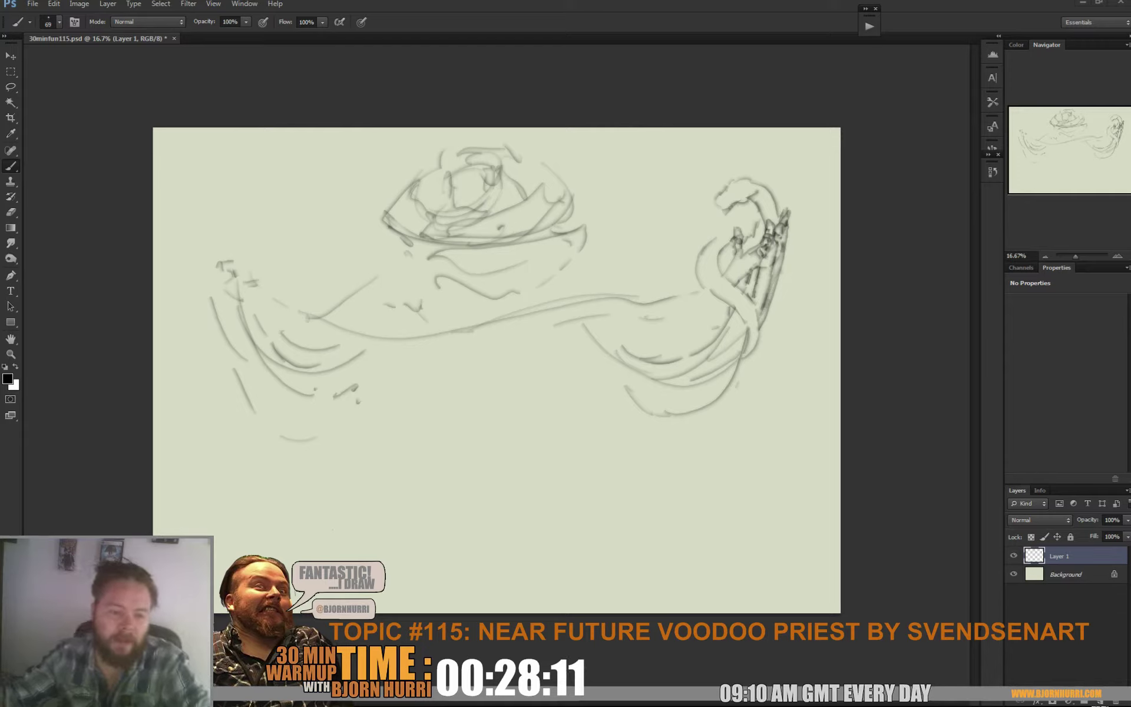
drag(728, 265, 751, 290)
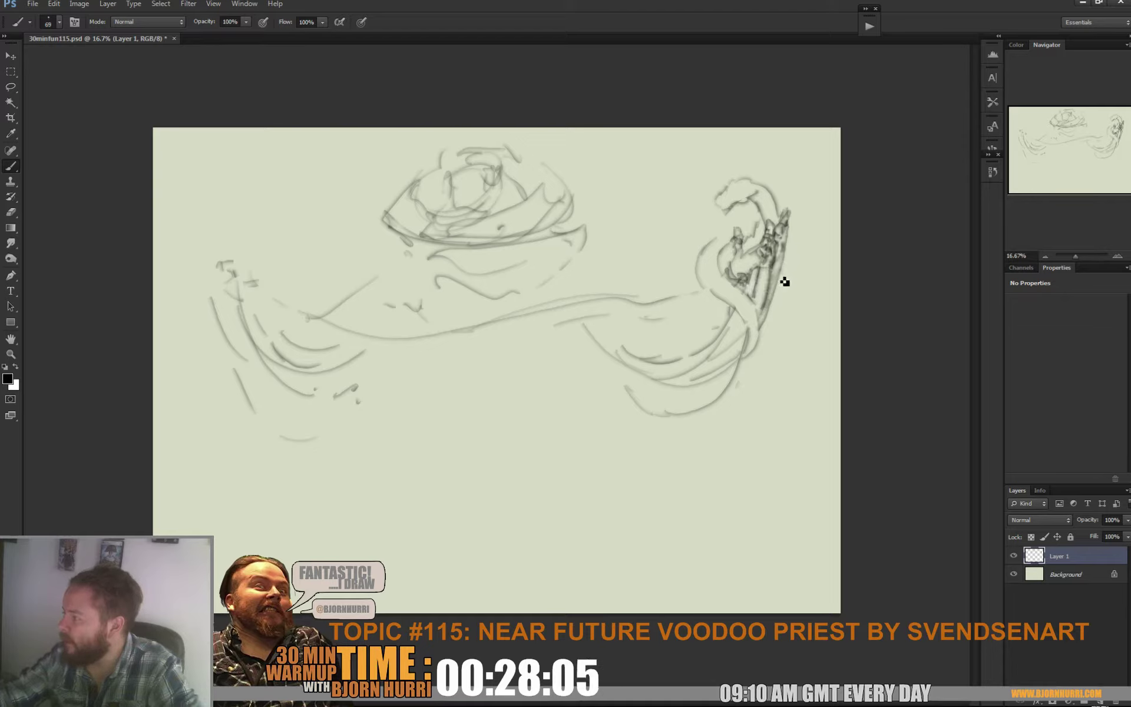
drag(785, 247, 773, 286)
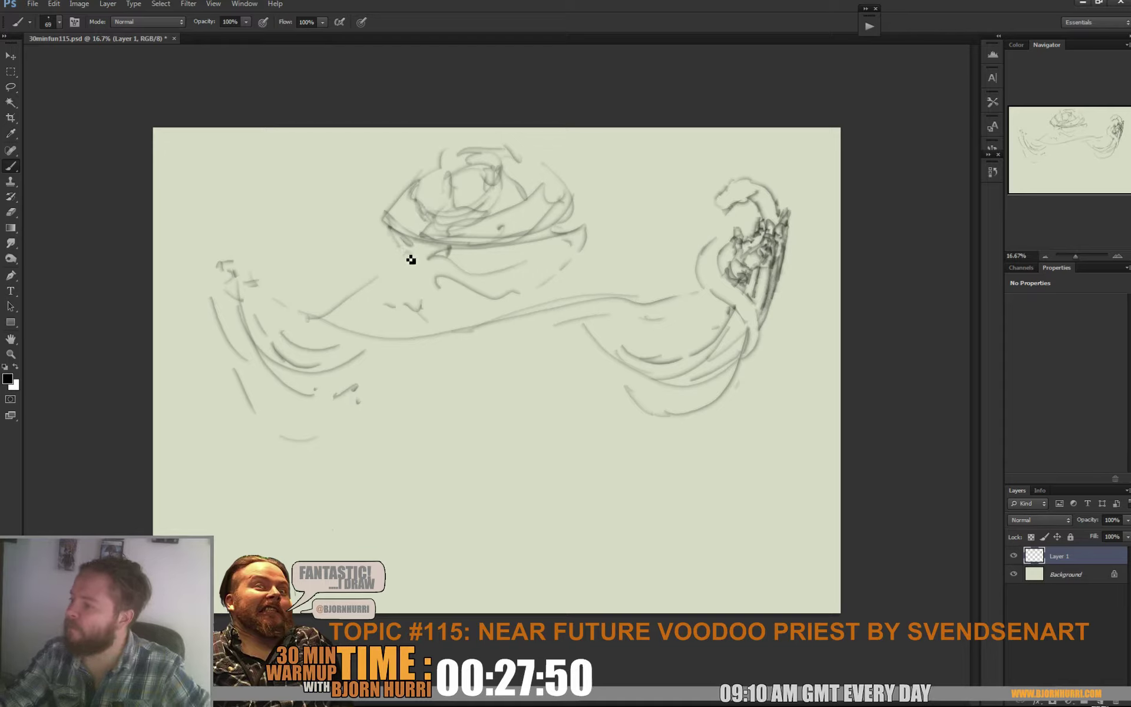
Add box-shaped mechanical parts and small details around both sides of the head, and darken the inner circle of its dome
drag(411, 260, 442, 265)
mouse_move(390, 231)
mouse_down()
mouse_move(396, 180)
mouse_move(418, 195)
mouse_move(404, 229)
mouse_move(386, 217)
mouse_move(402, 246)
mouse_move(386, 222)
mouse_move(405, 192)
mouse_move(425, 227)
mouse_move(389, 241)
mouse_move(411, 264)
mouse_up()
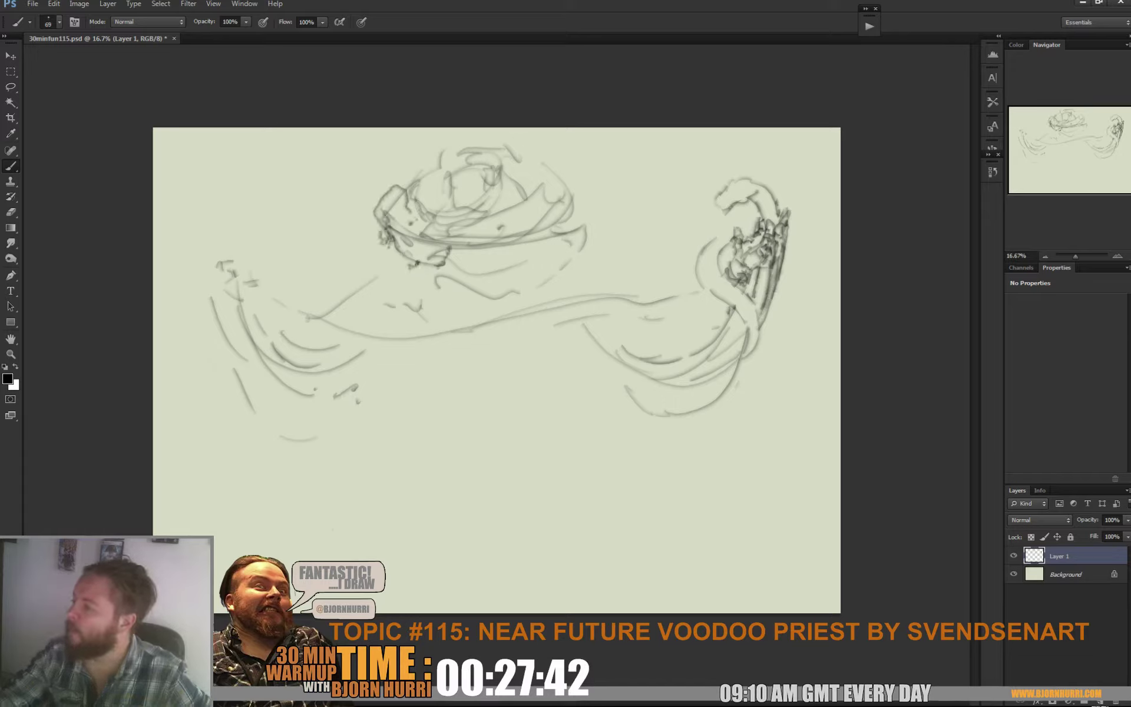
mouse_move(537, 234)
mouse_down()
mouse_move(510, 246)
mouse_move(533, 234)
mouse_move(502, 270)
mouse_up()
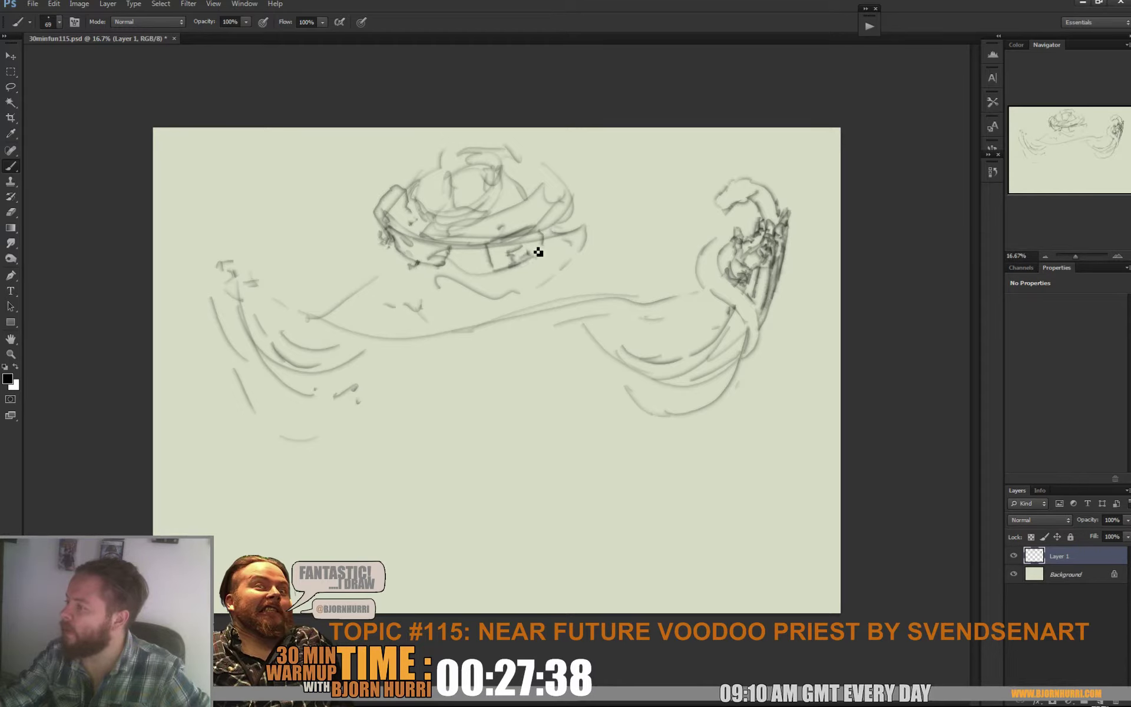
mouse_move(535, 253)
mouse_down()
mouse_move(514, 265)
mouse_move(545, 241)
mouse_move(552, 189)
mouse_move(532, 236)
mouse_move(510, 229)
mouse_move(548, 226)
mouse_up()
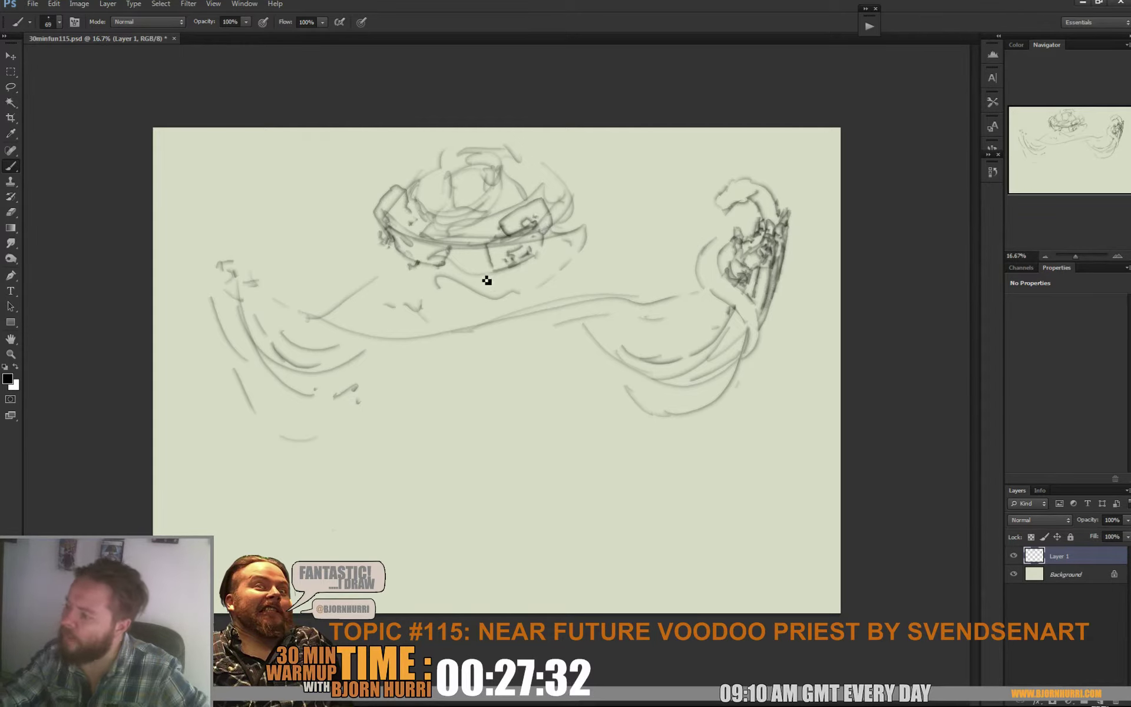
mouse_move(523, 282)
mouse_down()
mouse_move(434, 293)
mouse_move(476, 290)
mouse_move(388, 266)
mouse_move(402, 274)
mouse_move(398, 261)
mouse_move(410, 260)
mouse_move(384, 273)
mouse_move(417, 264)
mouse_up()
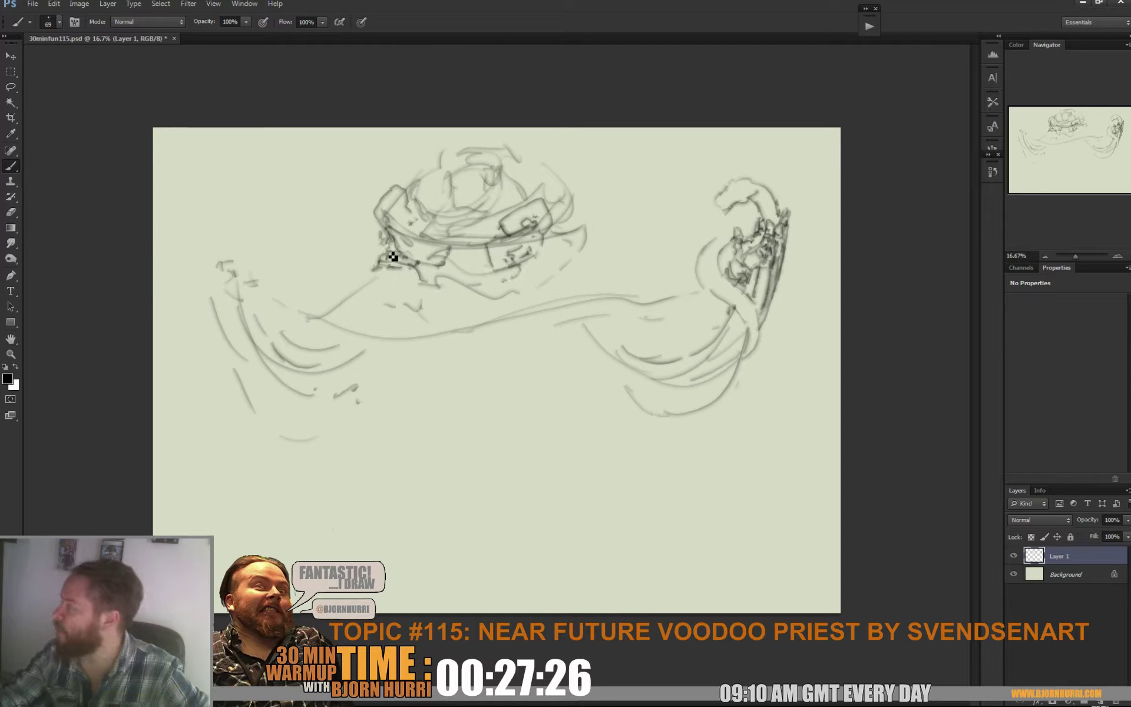
drag(573, 256, 582, 263)
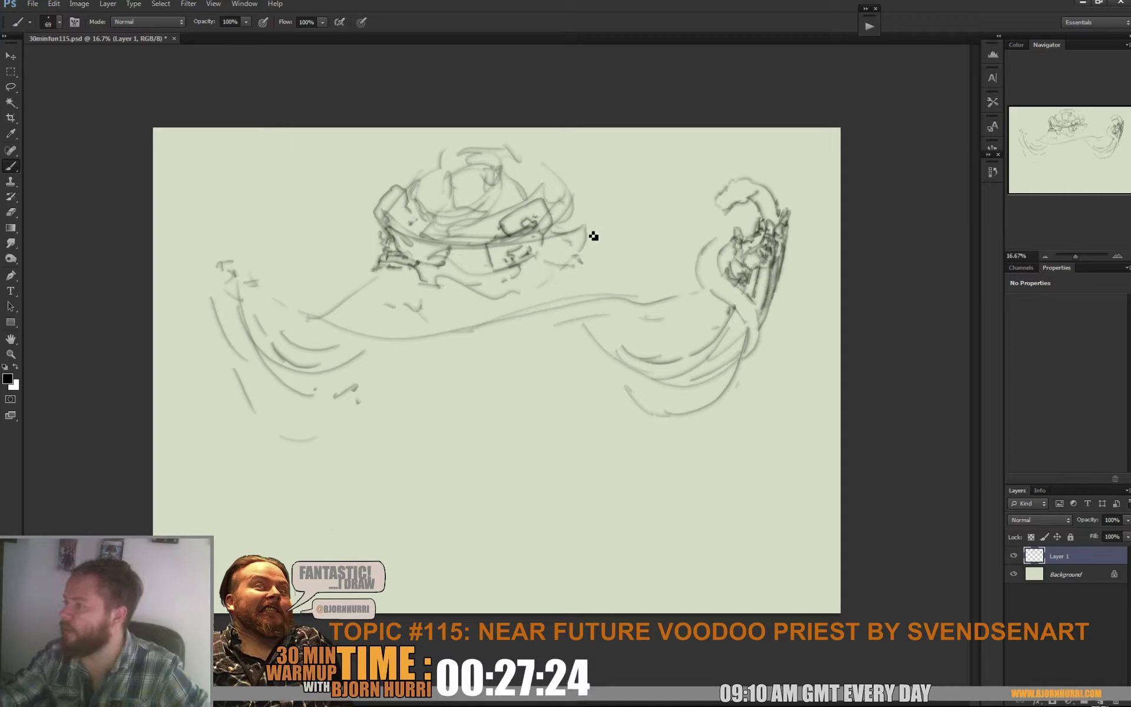
drag(448, 182, 447, 207)
mouse_move(447, 207)
mouse_down()
mouse_move(462, 180)
mouse_move(488, 166)
mouse_up()
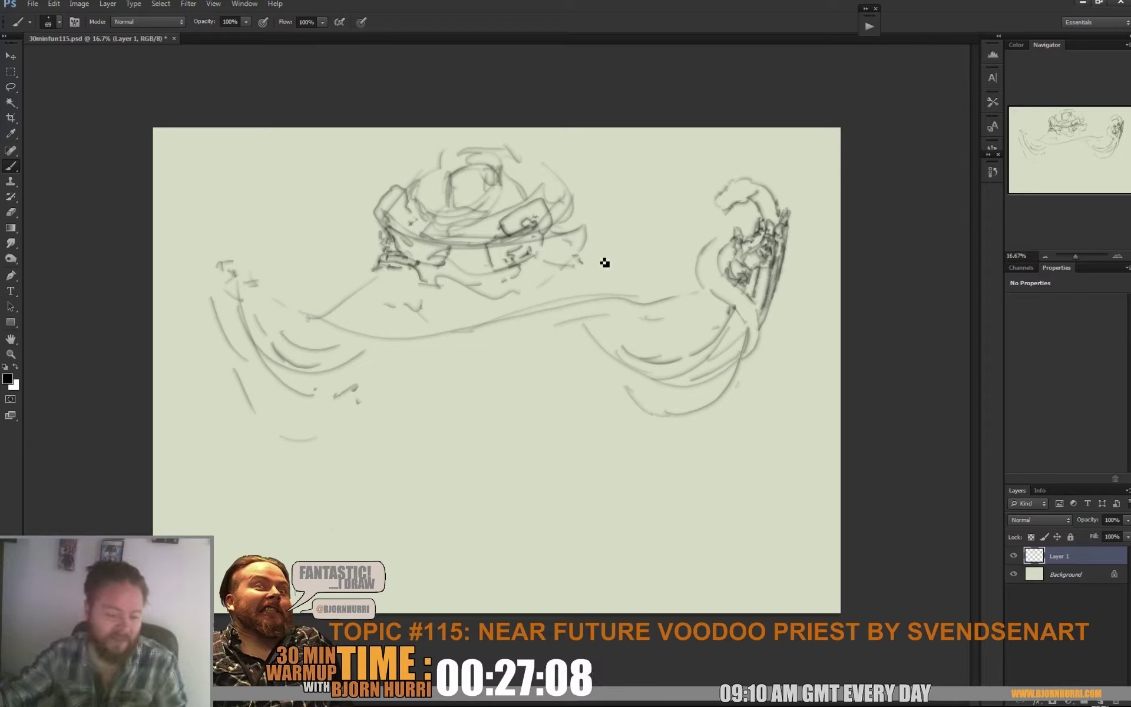
Erase the overlapping lines on the head's lower right box and draw a small block above the upper box
key(e)
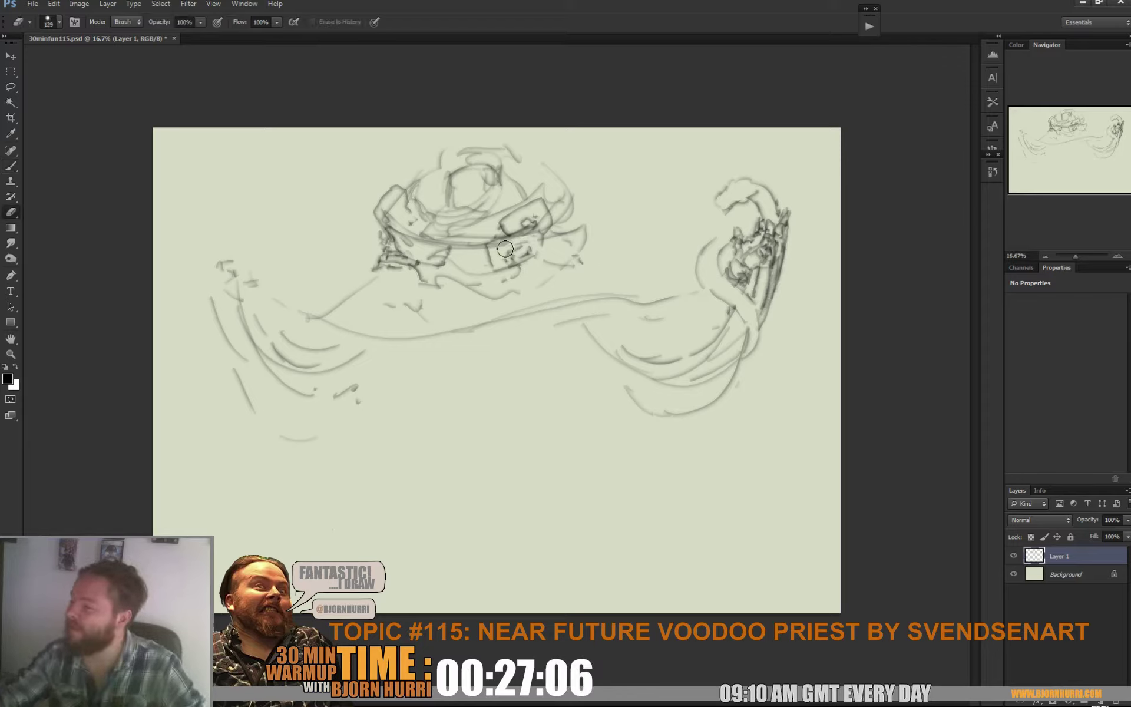
drag(500, 247, 530, 234)
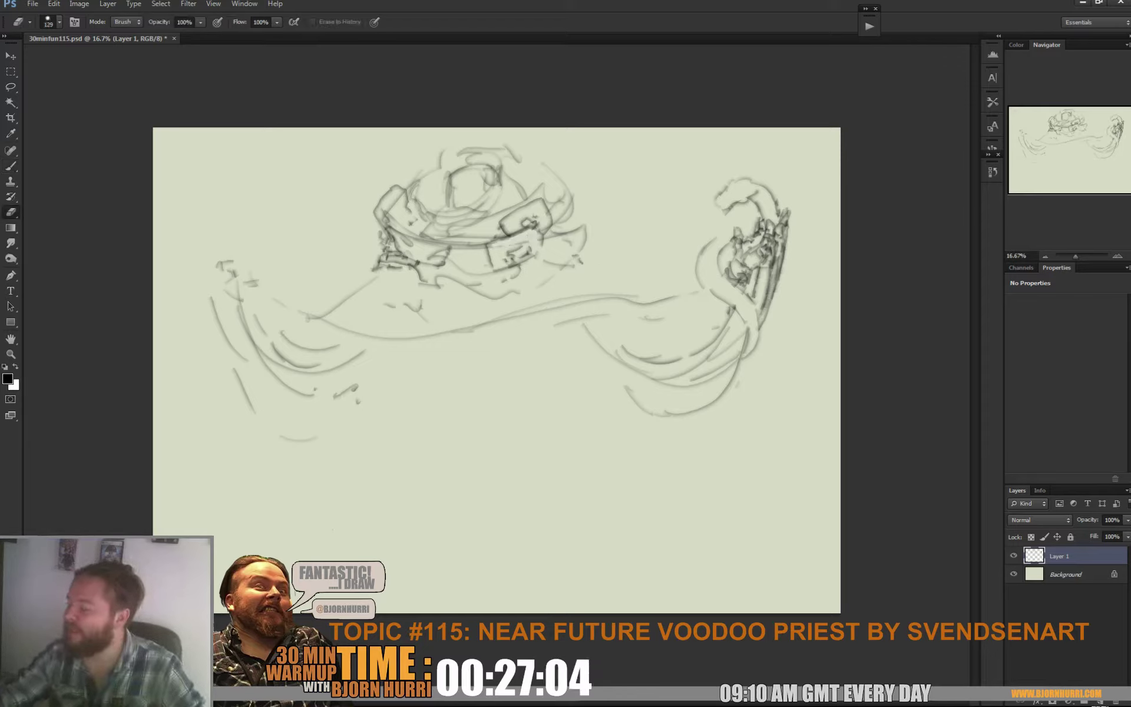
key(b)
drag(522, 194, 530, 203)
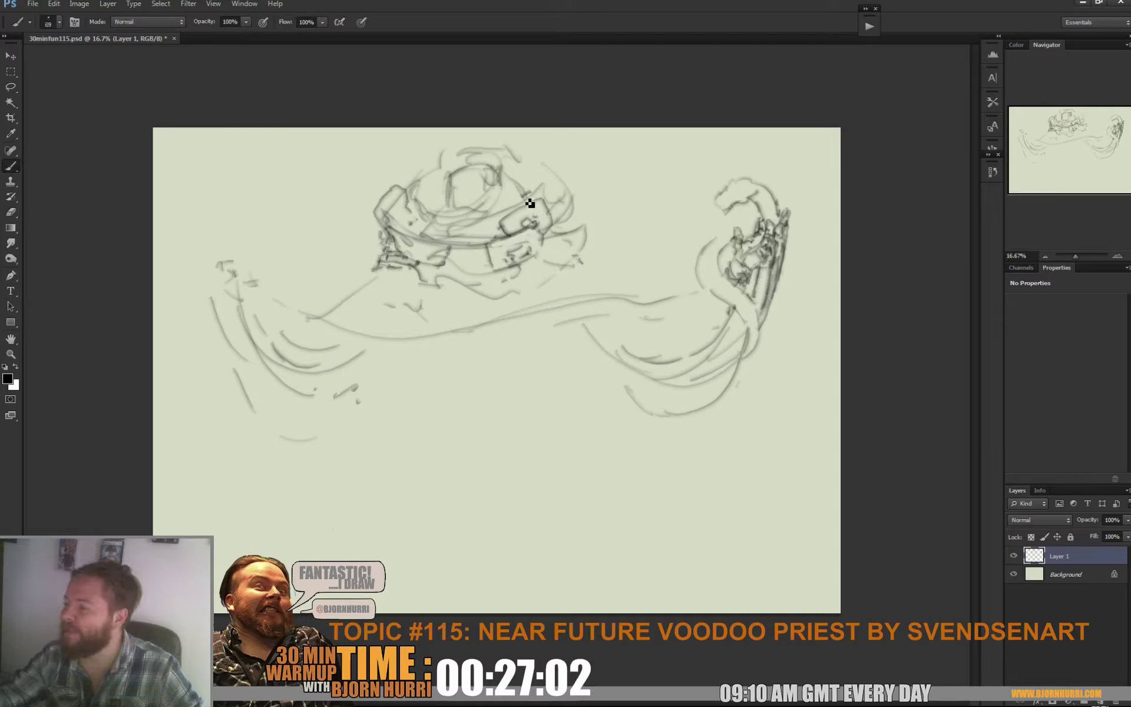
key(e)
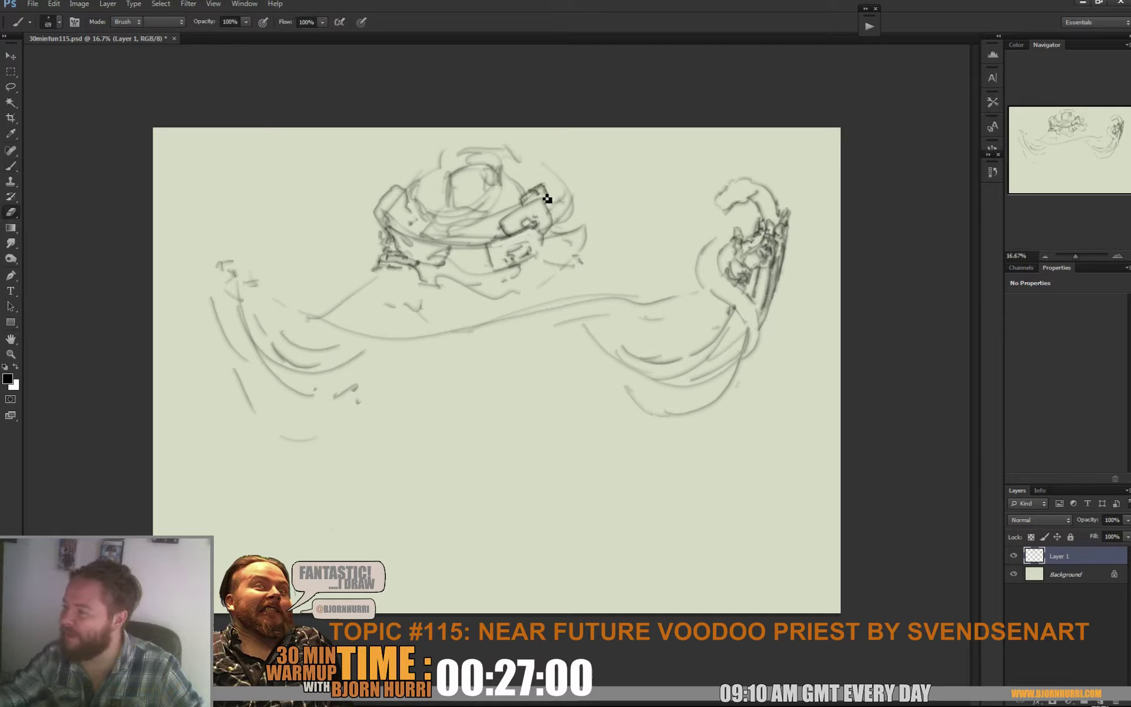
key(b)
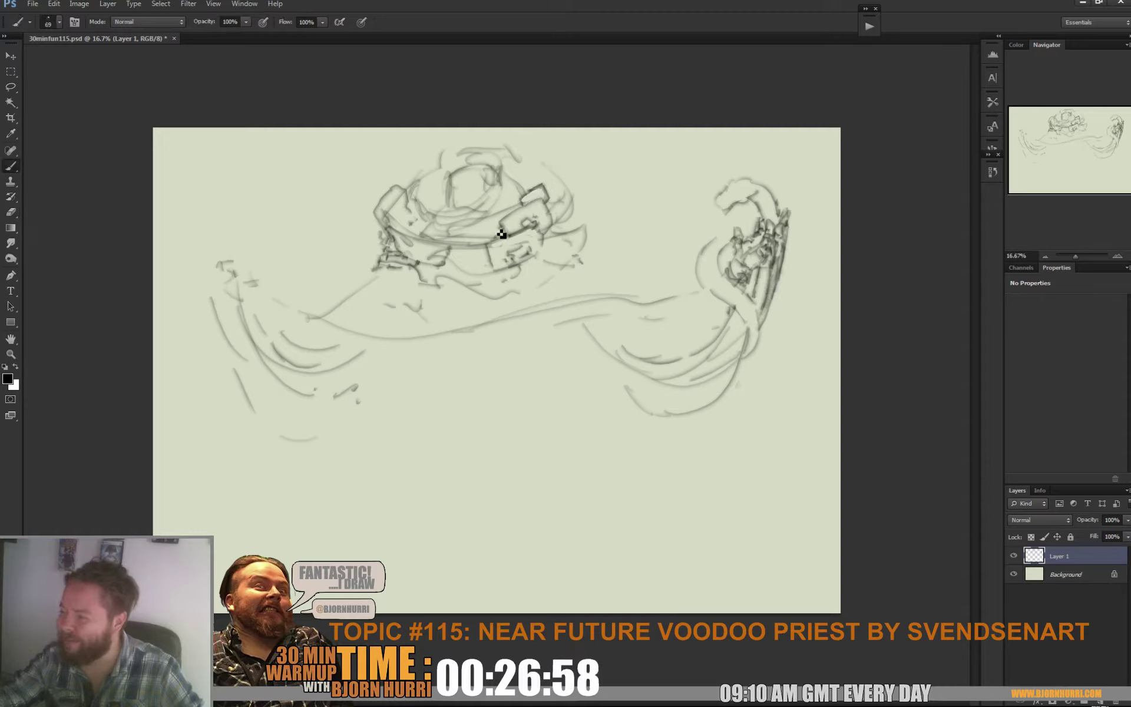
Draw a small clasp beside the head's right-hand boxes and add detail lines to the box on its lower left
mouse_move(469, 238)
mouse_down()
mouse_move(479, 247)
mouse_move(502, 232)
mouse_move(492, 264)
mouse_move(480, 252)
mouse_move(487, 260)
mouse_move(487, 237)
mouse_up()
key(e)
key(b)
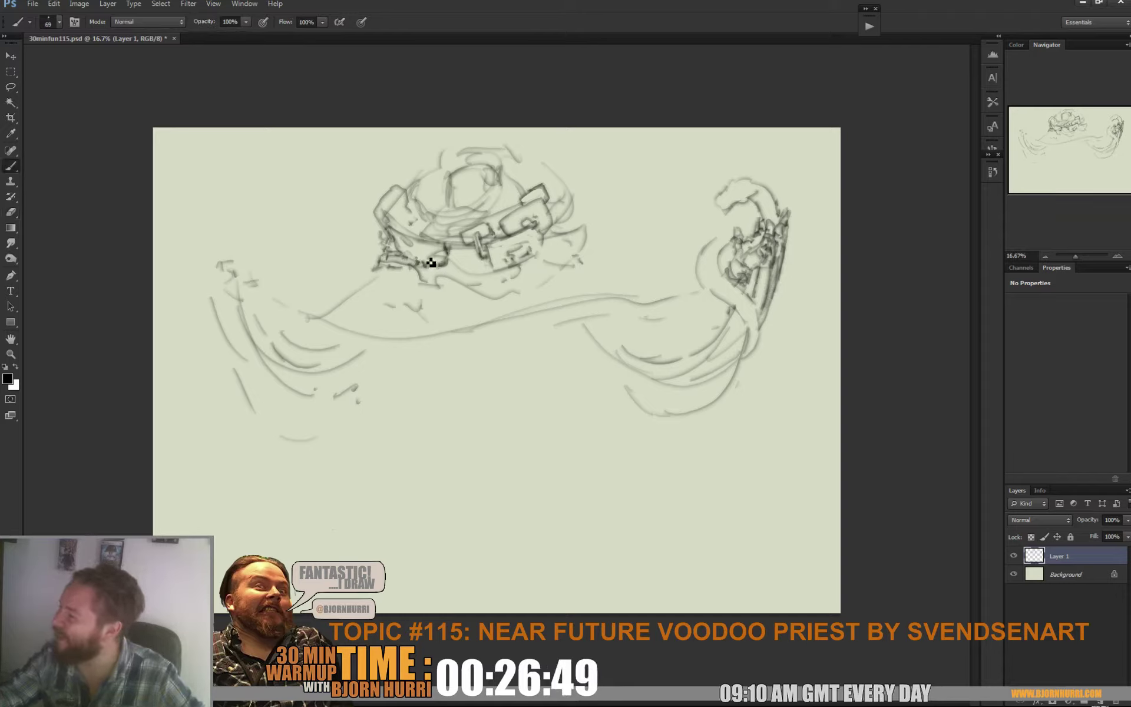
drag(431, 262, 436, 245)
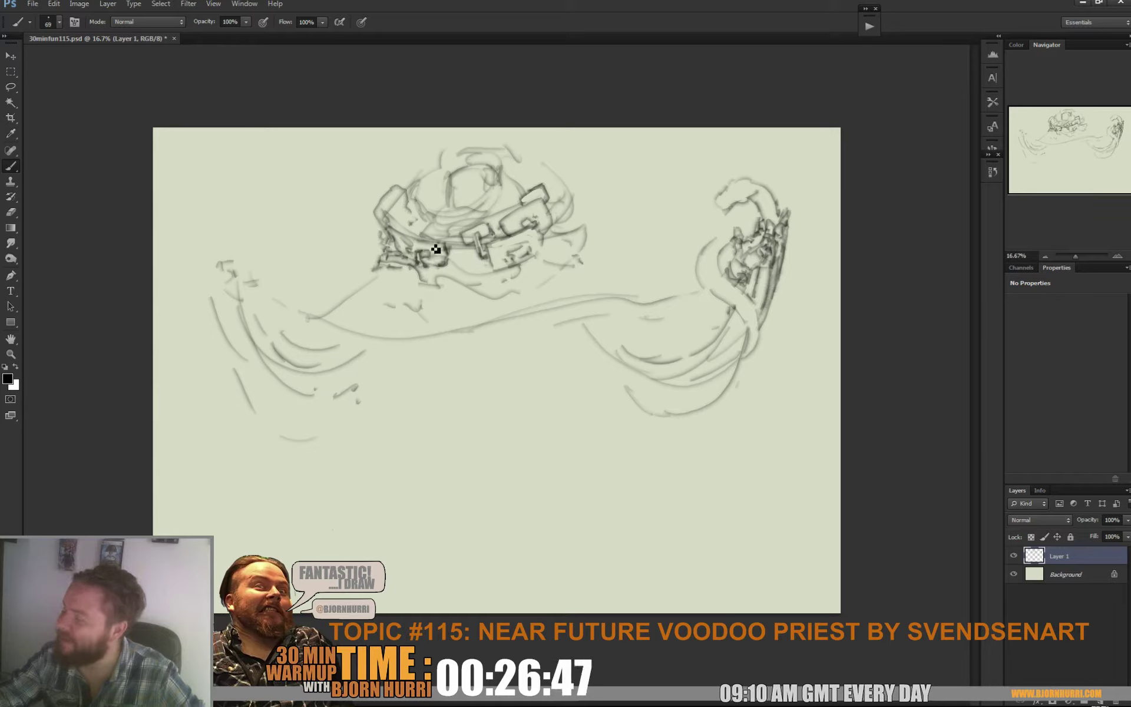
Draw two small eyes on the face inside the head's dome, erasing stray lines around them
key(e)
key(b)
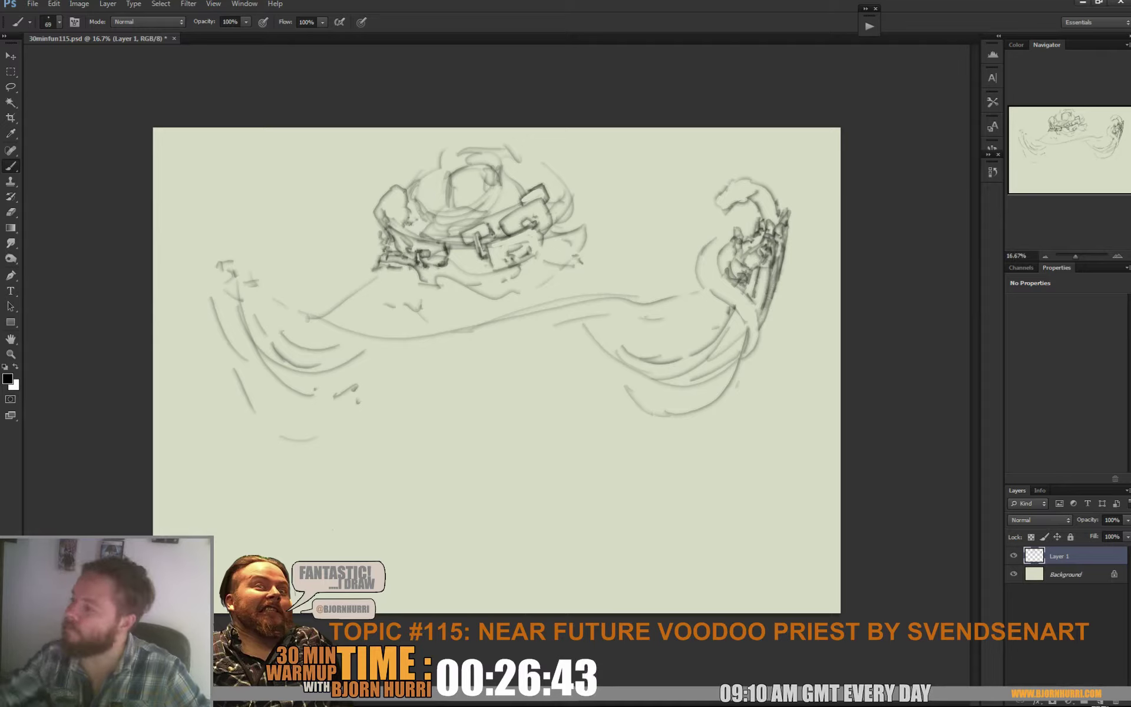
mouse_move(423, 228)
mouse_down()
mouse_move(462, 245)
mouse_move(452, 227)
mouse_move(466, 237)
mouse_move(450, 230)
mouse_move(538, 192)
mouse_move(456, 221)
mouse_move(463, 199)
mouse_up()
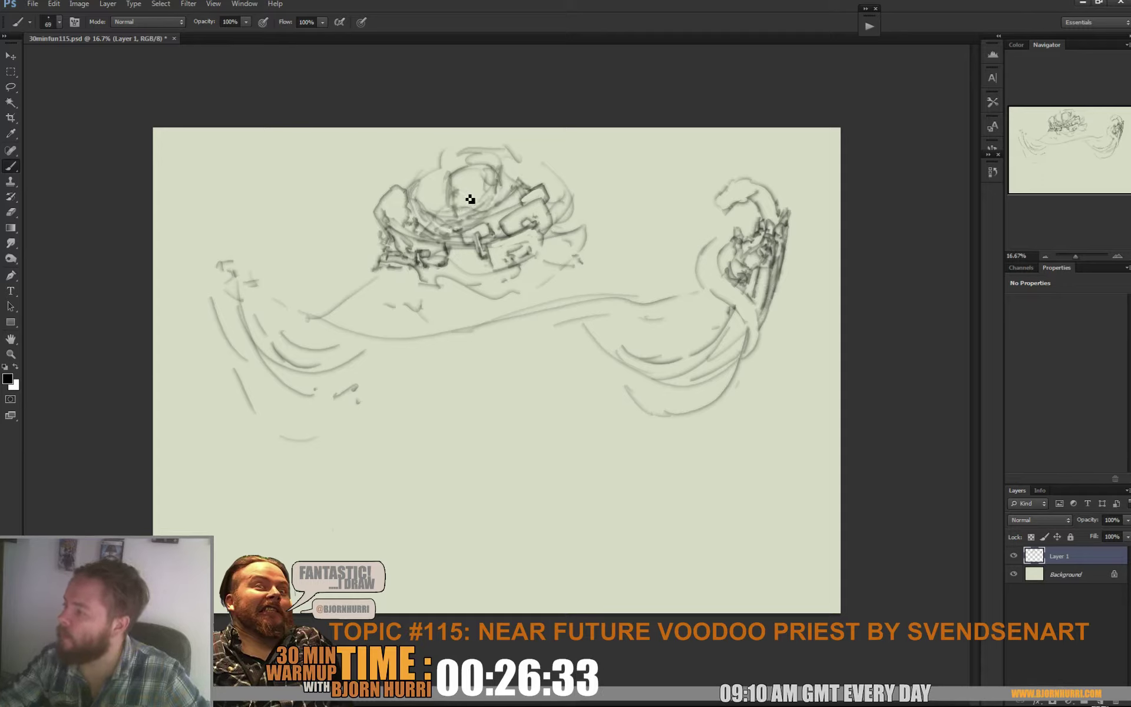
key(e)
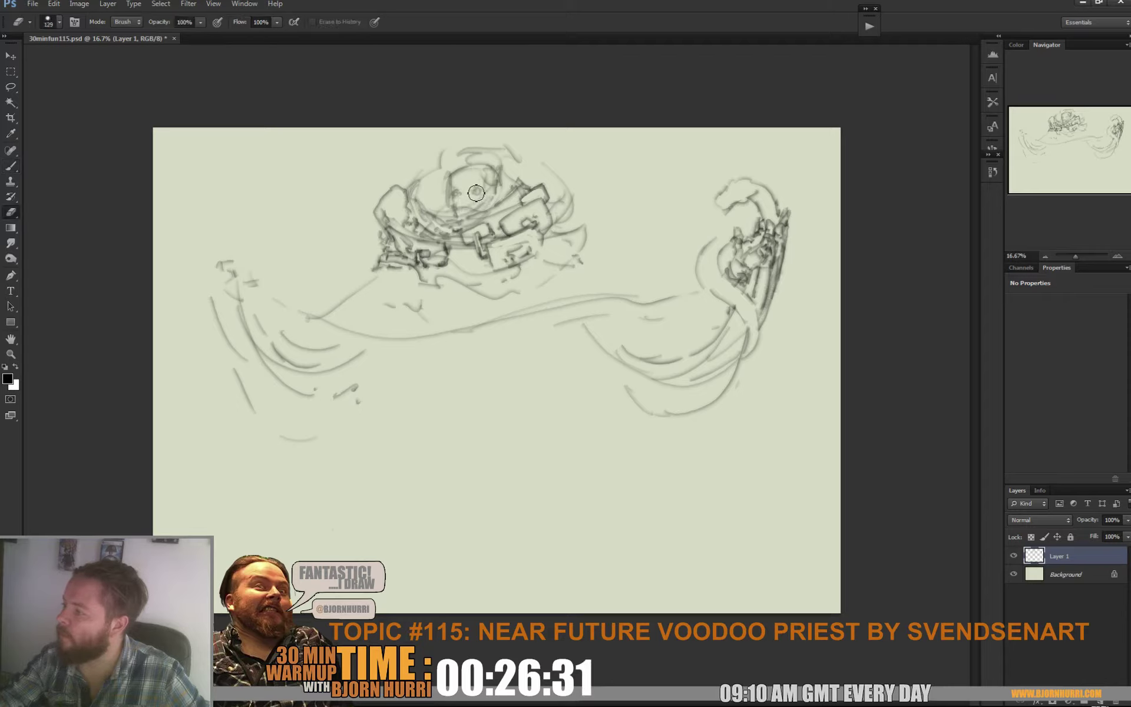
key(b)
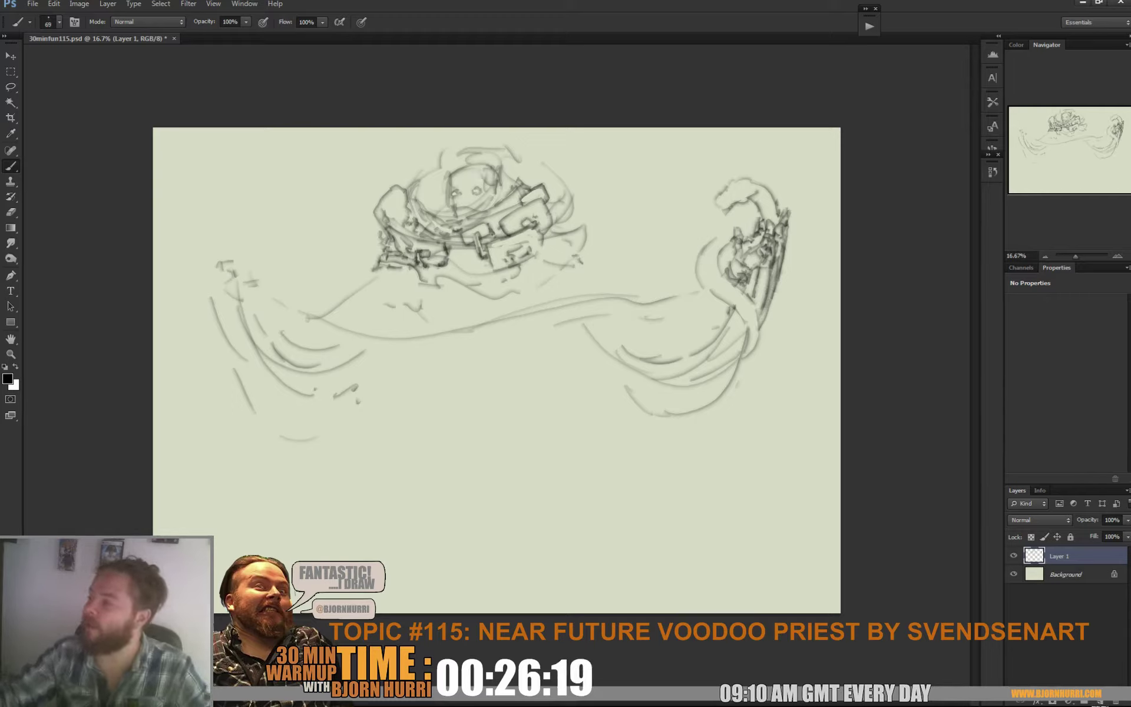
key(e)
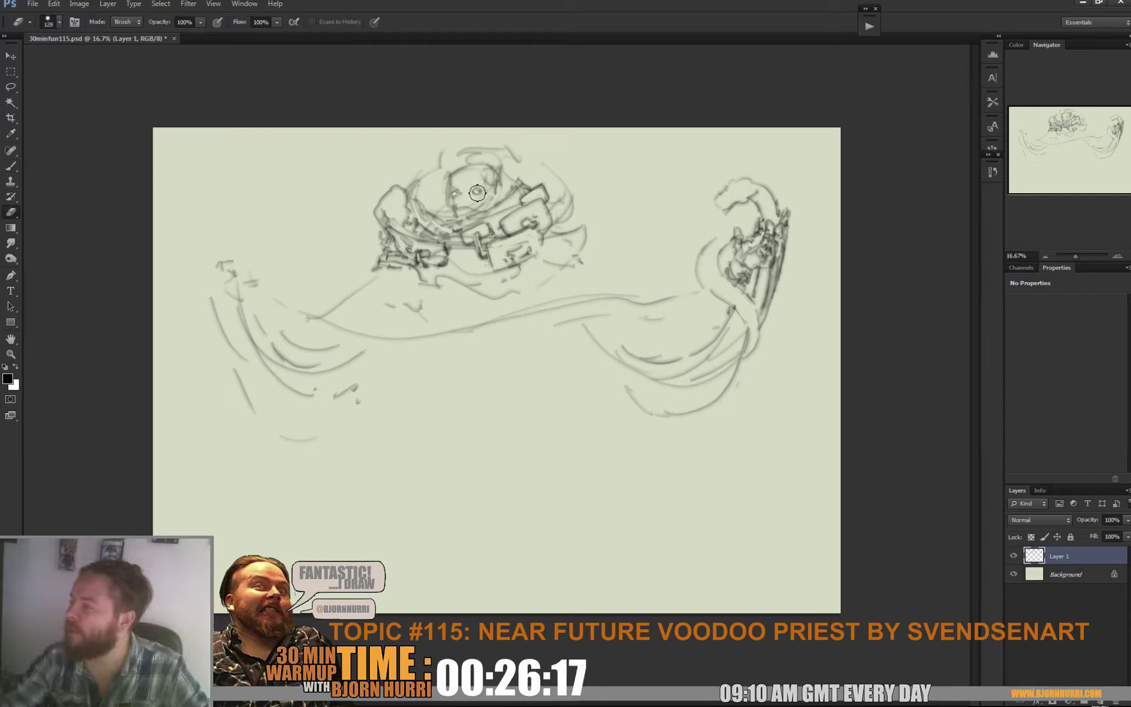
key(b)
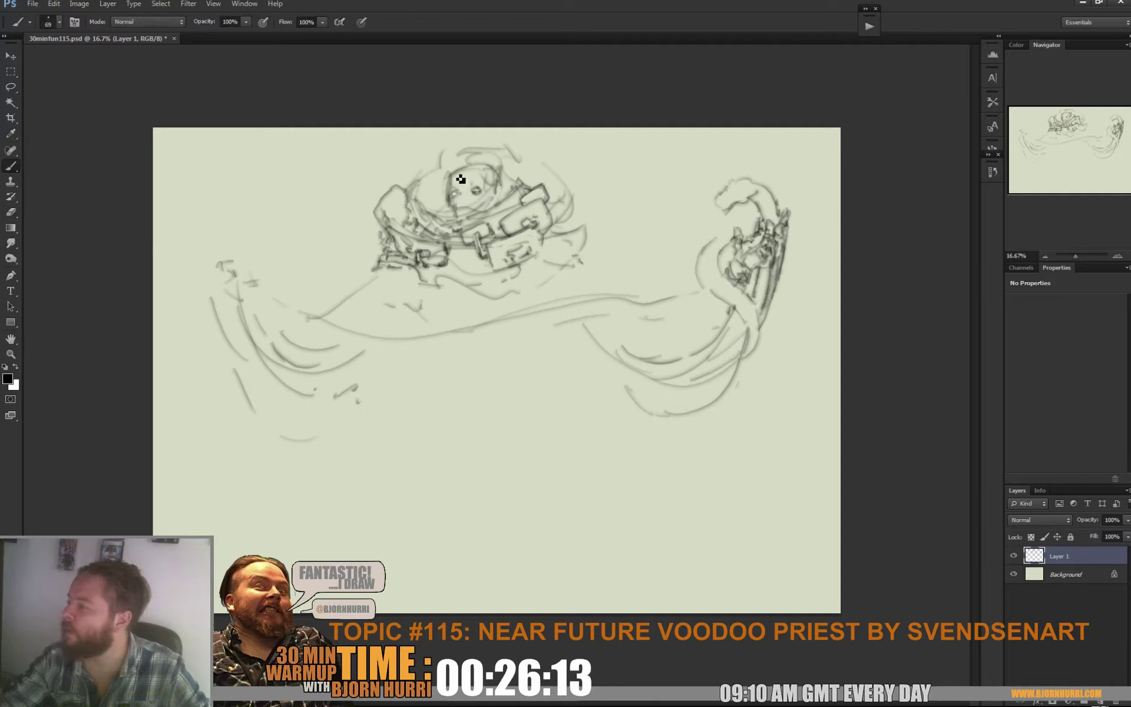
key(e)
key(b)
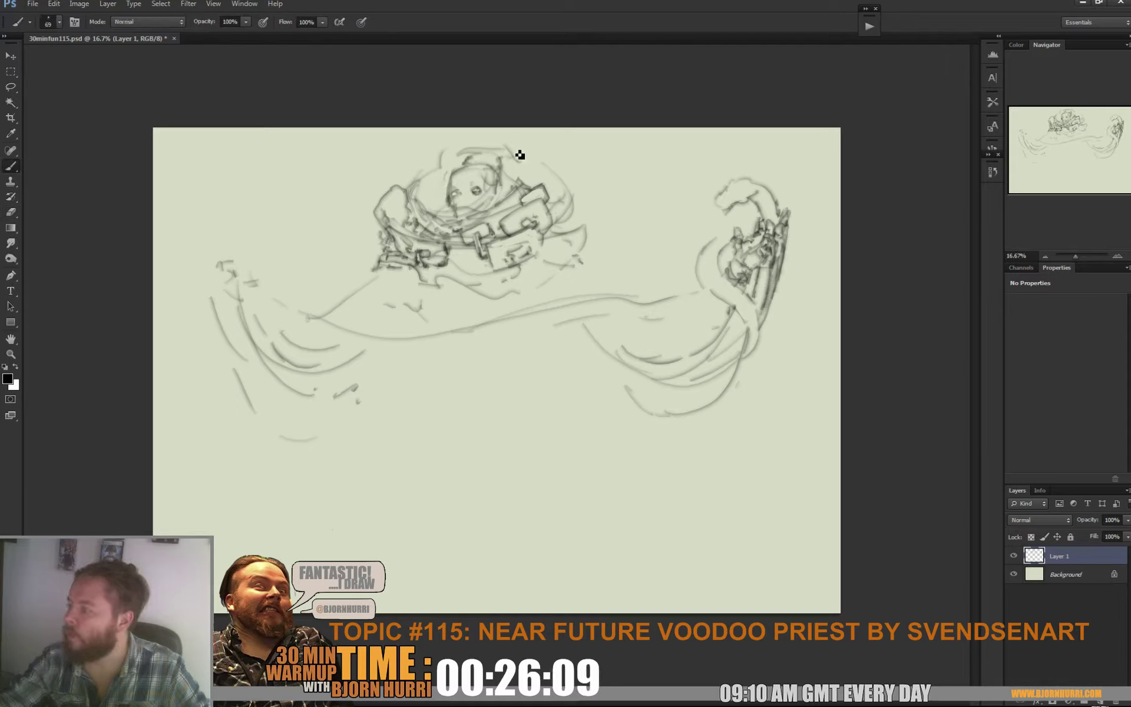
Draw antenna-like rods reaching outward from both sides of the dome's top, and strengthen the outline of its right side
drag(519, 150, 574, 144)
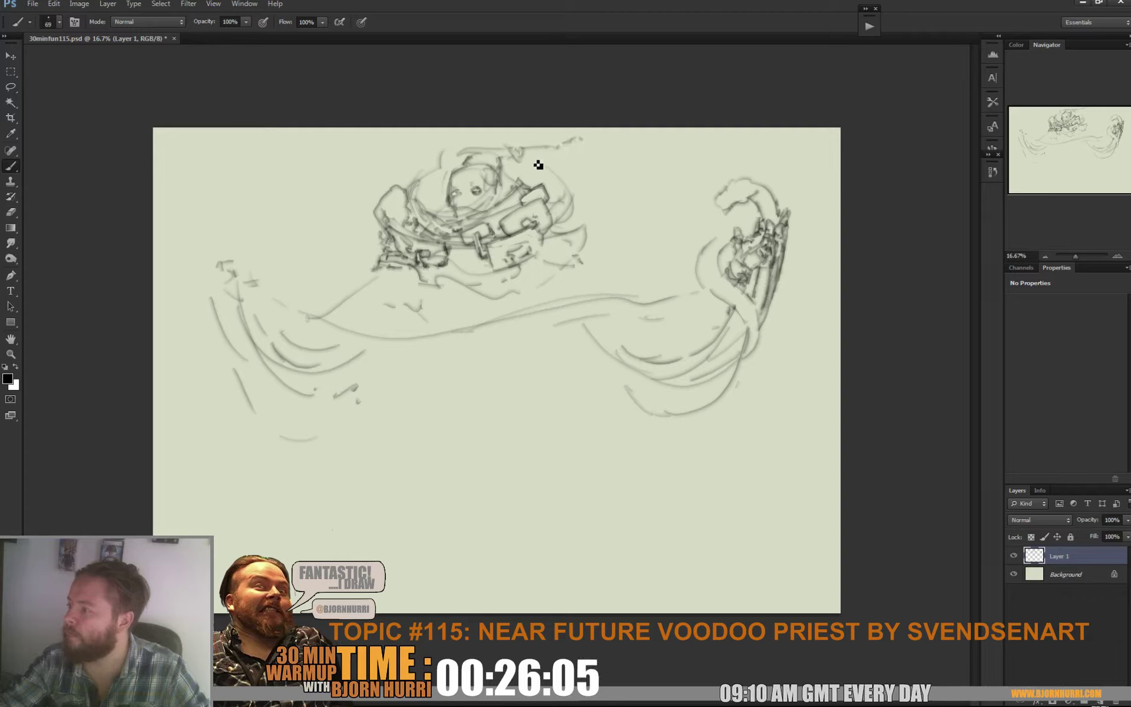
mouse_move(521, 157)
mouse_down()
mouse_move(565, 167)
mouse_move(613, 146)
mouse_move(555, 151)
mouse_up()
mouse_move(454, 154)
mouse_down()
mouse_move(459, 159)
mouse_move(396, 151)
mouse_move(432, 166)
mouse_move(400, 163)
mouse_move(426, 165)
mouse_up()
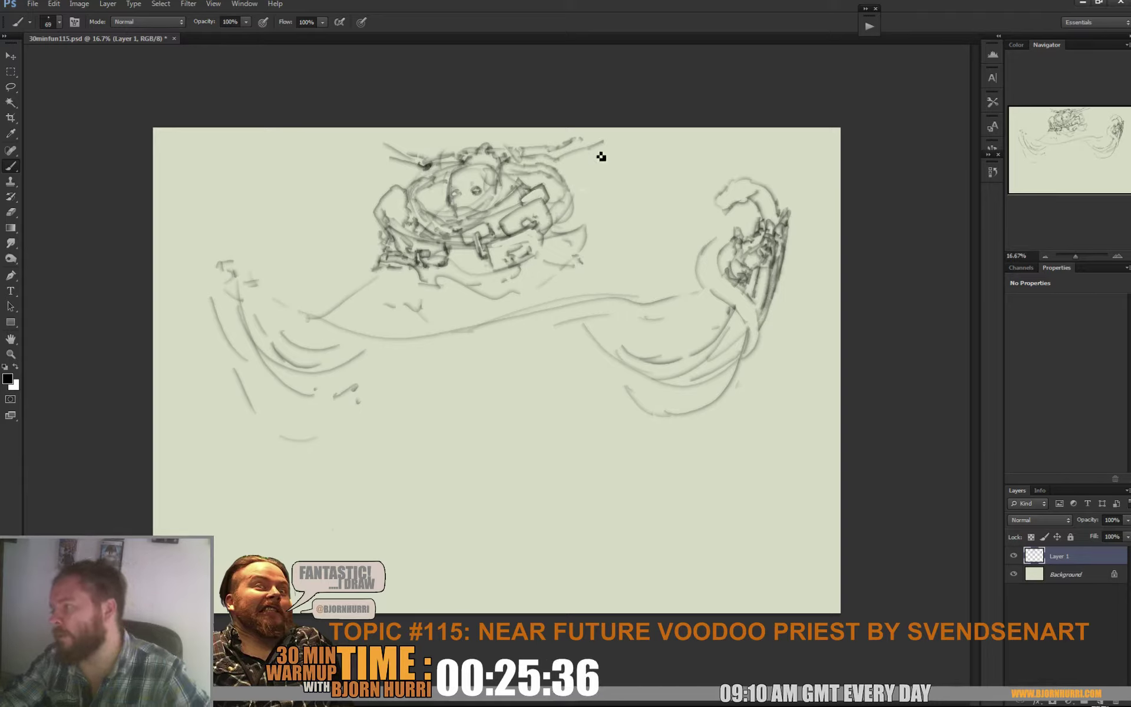
drag(569, 187, 562, 223)
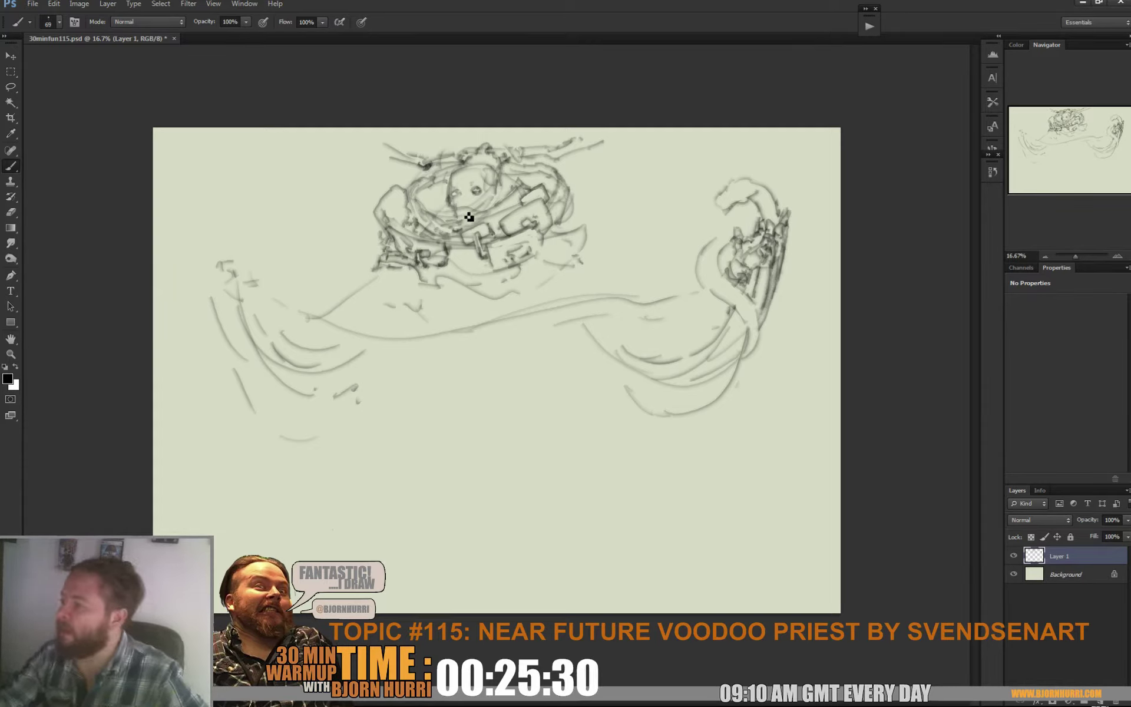
Draw the face's mouth and jaw, and add fine lines around the chin inside the collar with a 32 px brush
drag(466, 217, 475, 219)
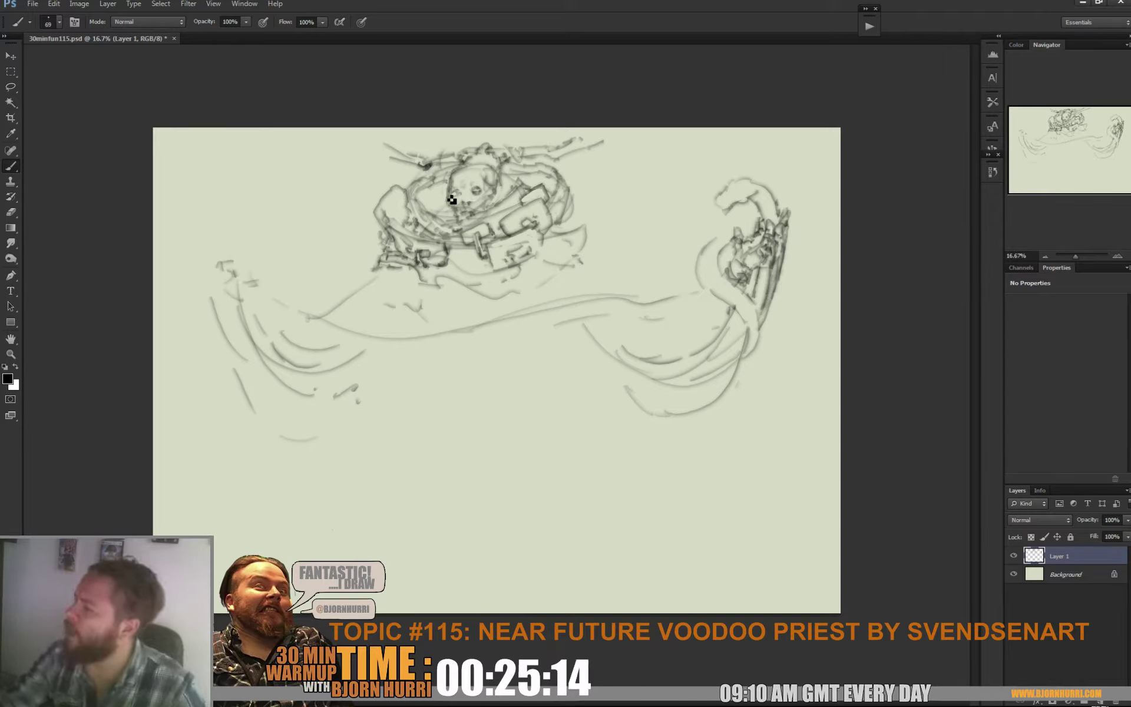
drag(449, 201, 441, 219)
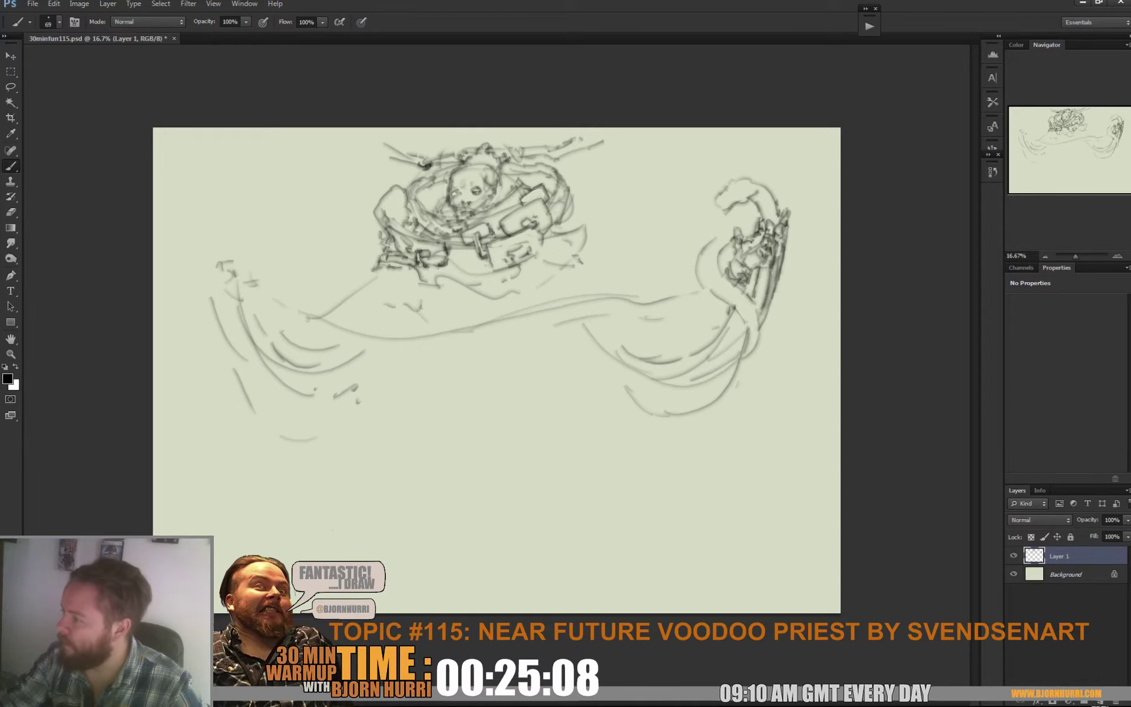
right_click(490, 216)
click(518, 245)
click(478, 224)
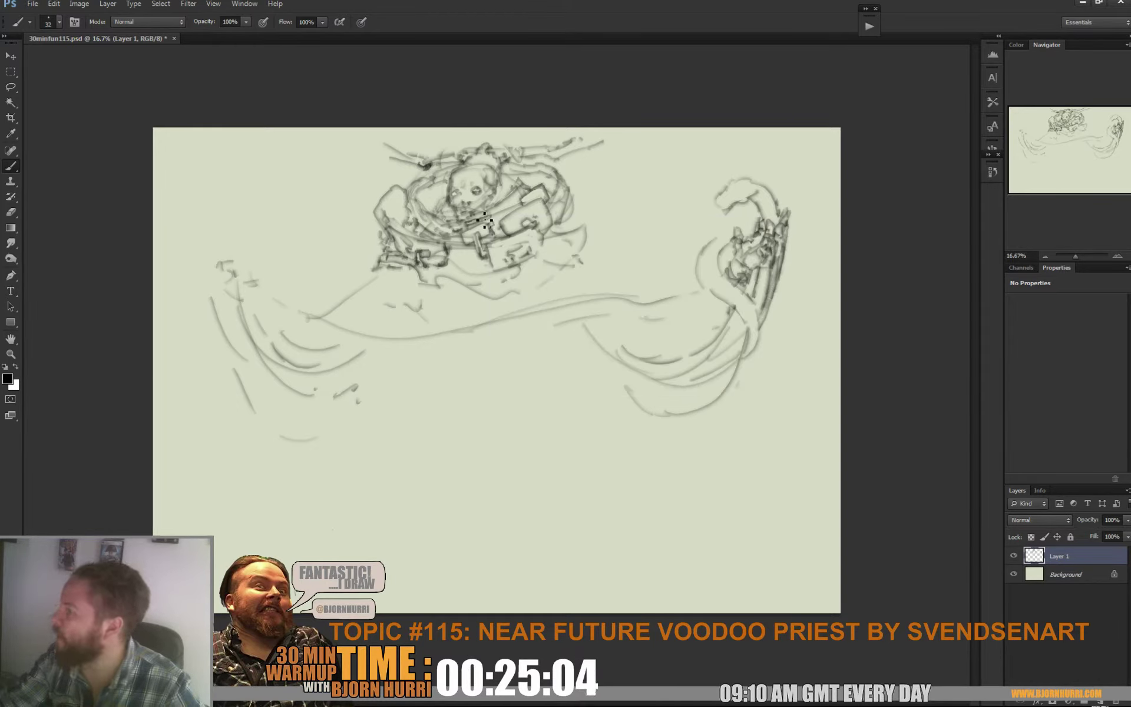
drag(466, 220, 504, 207)
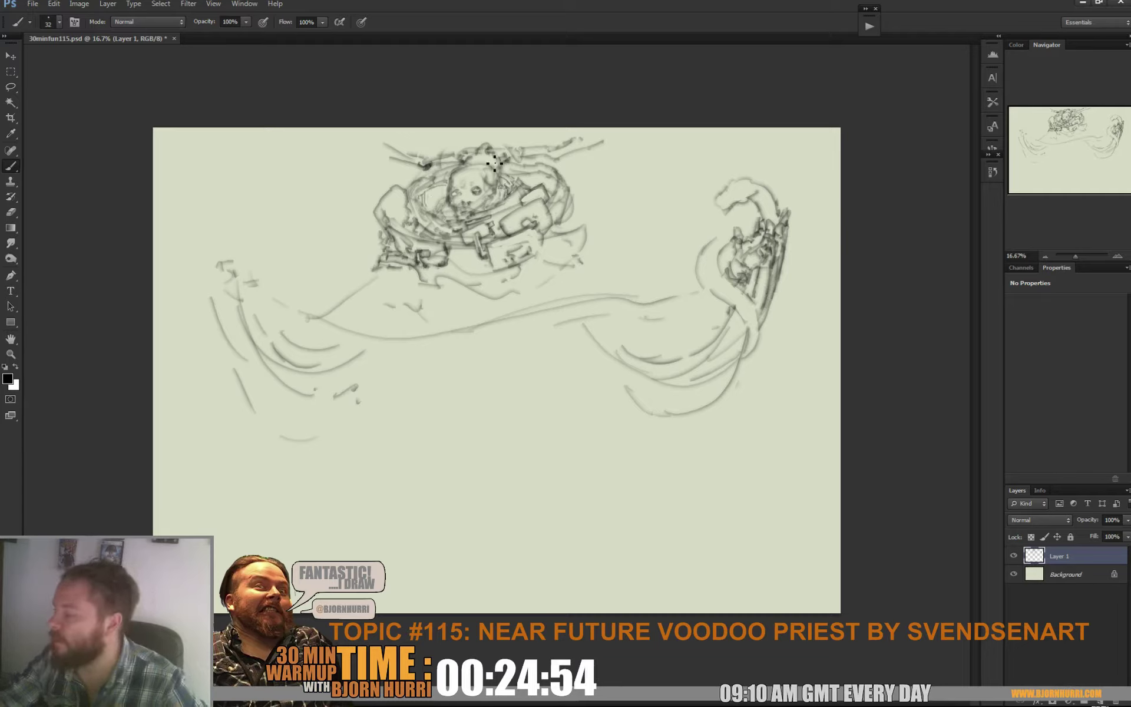
Add small marks beneath the head's right box and, with a 73 px brush, outline a chest panel hanging below the collar
right_click(636, 311)
drag(610, 277, 593, 278)
click(532, 267)
right_click(532, 267)
click(507, 279)
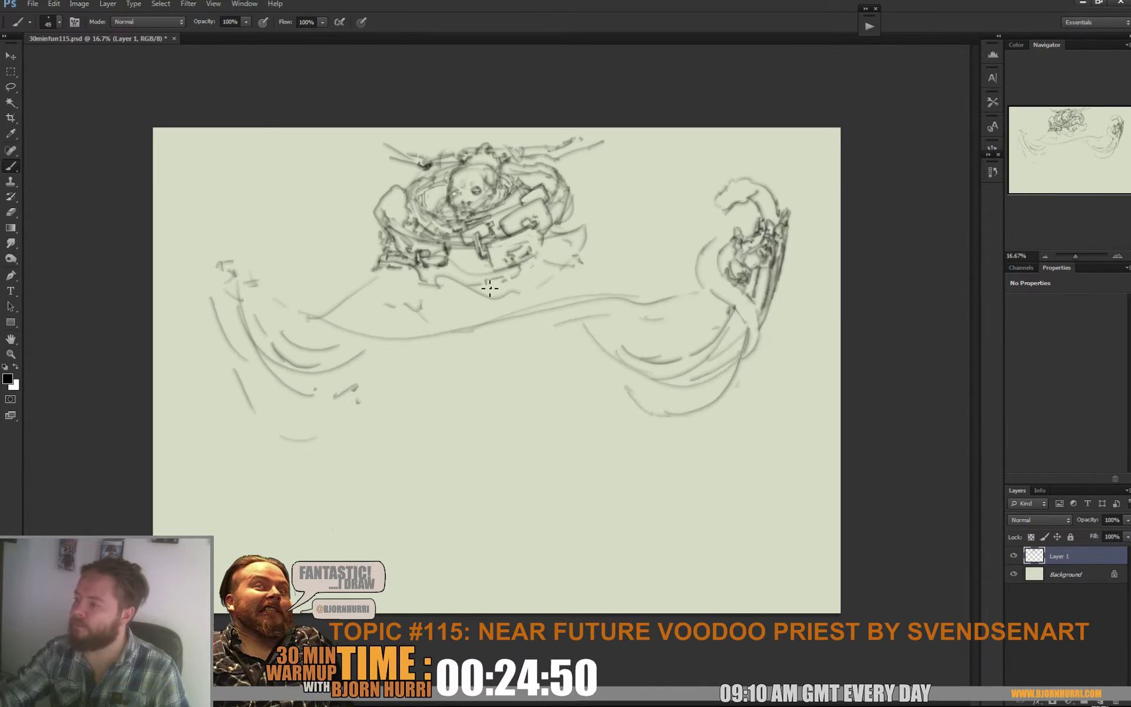
right_click(516, 279)
text(73)
key(Return)
mouse_move(421, 277)
mouse_down()
mouse_move(466, 302)
mouse_move(448, 293)
mouse_move(453, 318)
mouse_move(492, 312)
mouse_move(491, 297)
mouse_move(460, 313)
mouse_move(478, 292)
mouse_up()
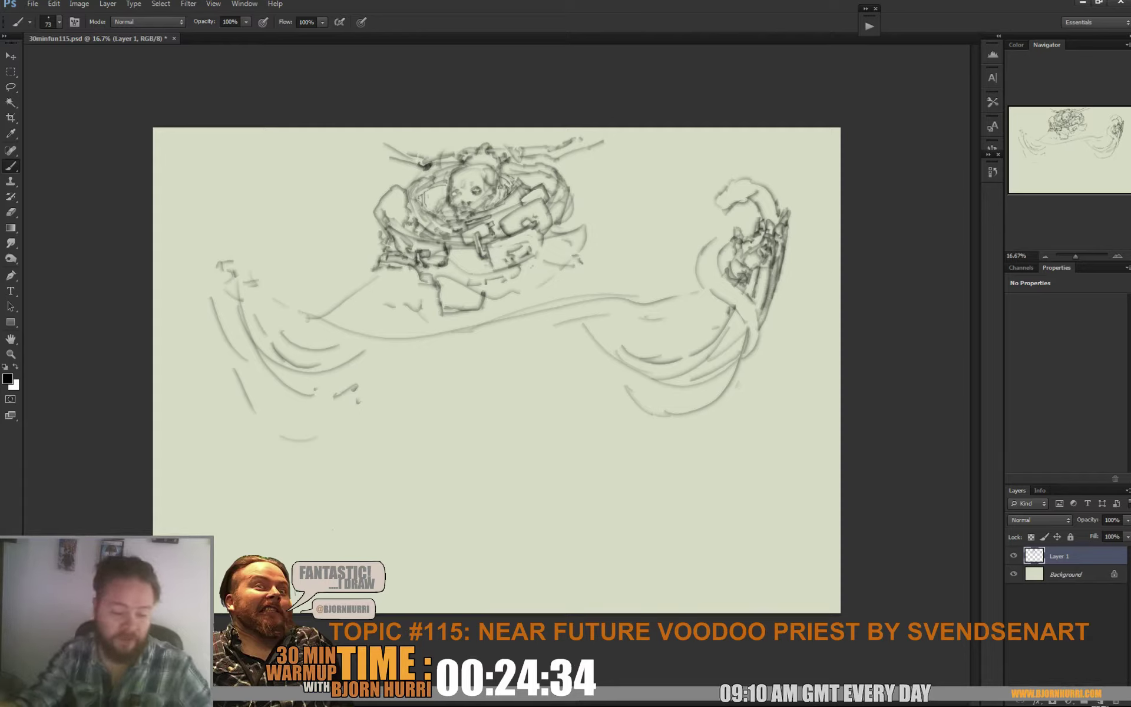
Erase the left part of the shoulder curve and redraw the right arm's upper edge and fold lines up to the wrist
key(e)
key(b)
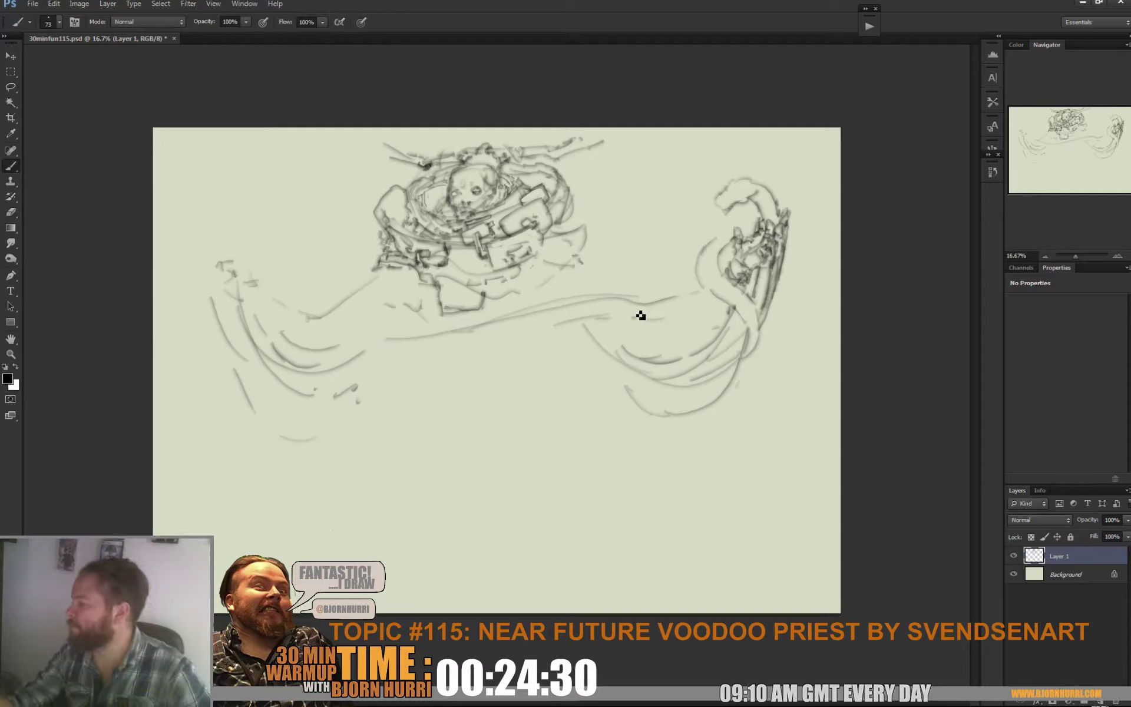
mouse_move(648, 311)
mouse_down()
mouse_move(673, 340)
mouse_move(667, 327)
mouse_move(669, 353)
mouse_up()
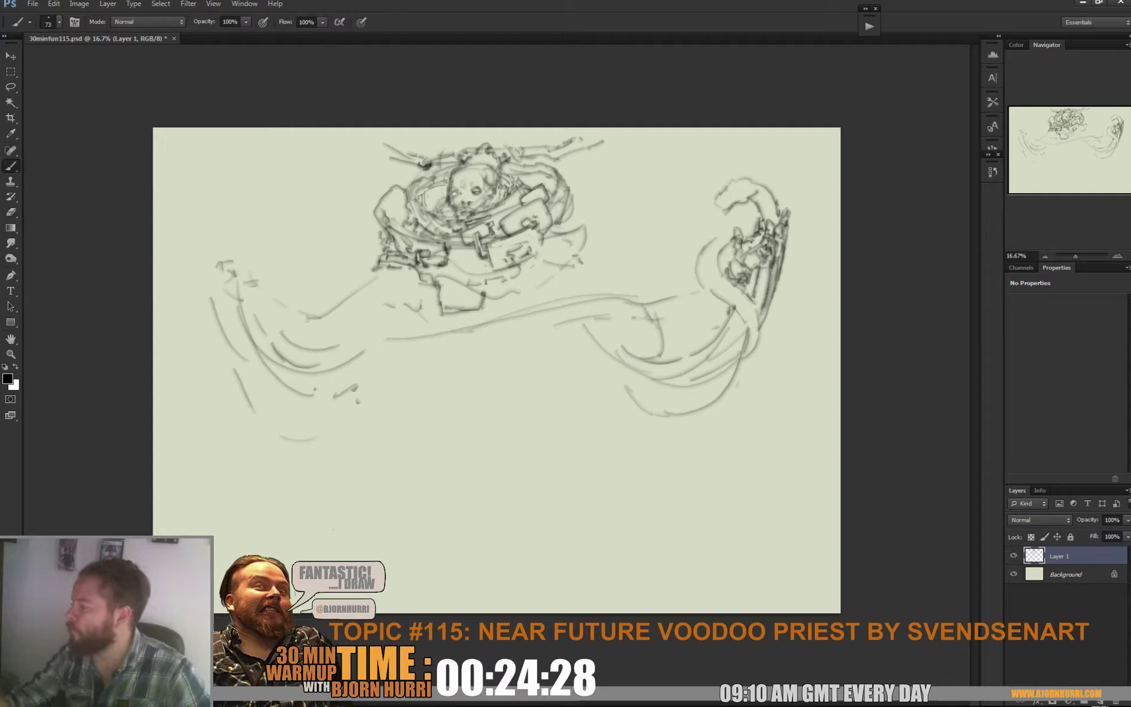
mouse_move(707, 292)
mouse_down()
mouse_move(634, 316)
mouse_move(626, 306)
mouse_move(707, 288)
mouse_move(690, 310)
mouse_move(646, 320)
mouse_move(668, 324)
mouse_move(709, 293)
mouse_move(729, 312)
mouse_move(683, 323)
mouse_move(731, 303)
mouse_move(696, 295)
mouse_move(711, 301)
mouse_move(657, 318)
mouse_up()
key(e)
key(b)
key(e)
key(b)
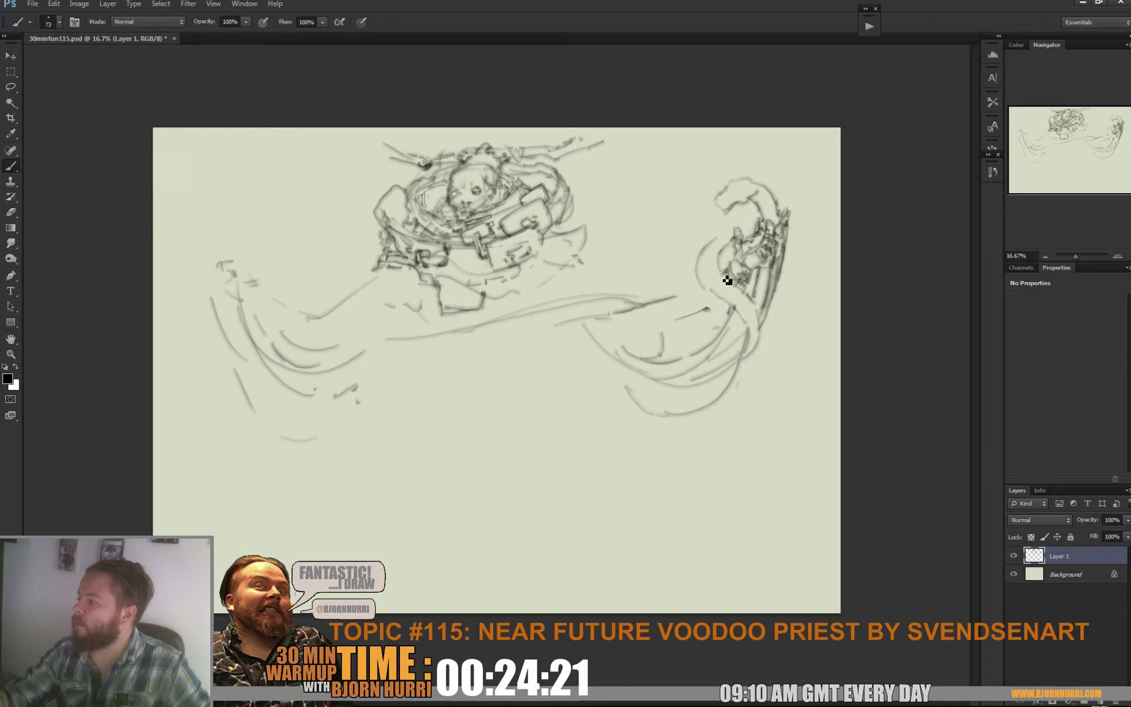
drag(727, 281, 653, 312)
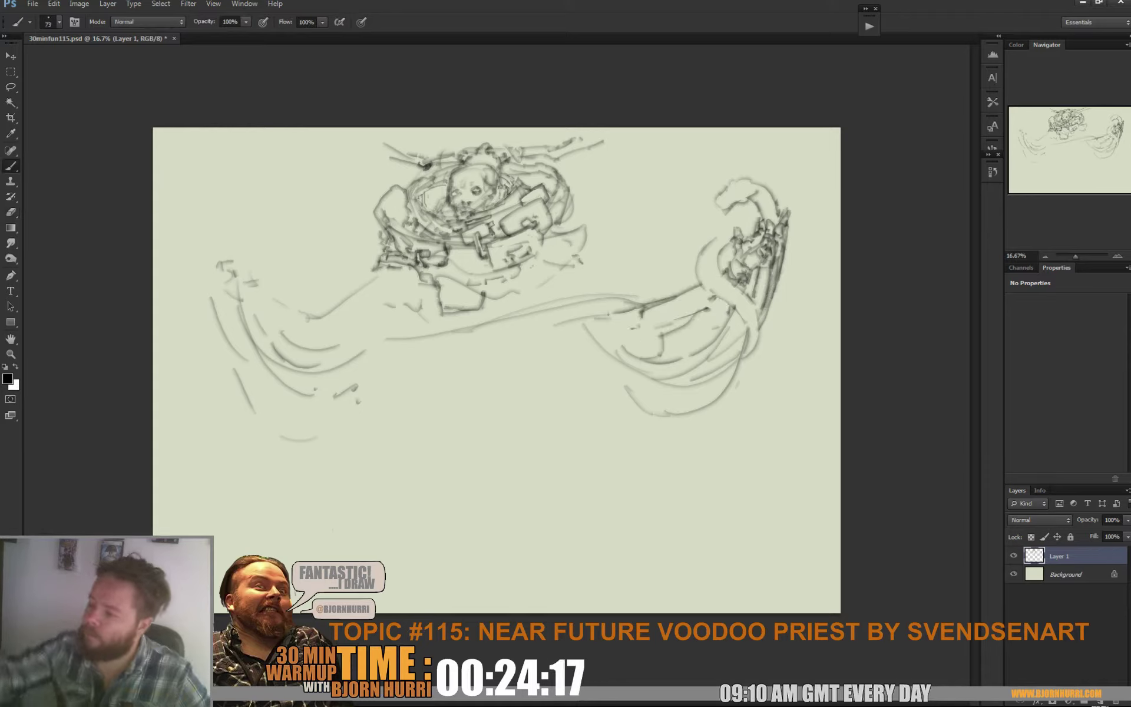
Sketch the fingers of the raised hand on the left and add knuckle details with a smaller brush
mouse_move(227, 236)
mouse_down()
mouse_move(234, 225)
mouse_move(235, 253)
mouse_move(254, 233)
mouse_move(231, 227)
mouse_move(253, 236)
mouse_move(262, 288)
mouse_move(236, 268)
mouse_up()
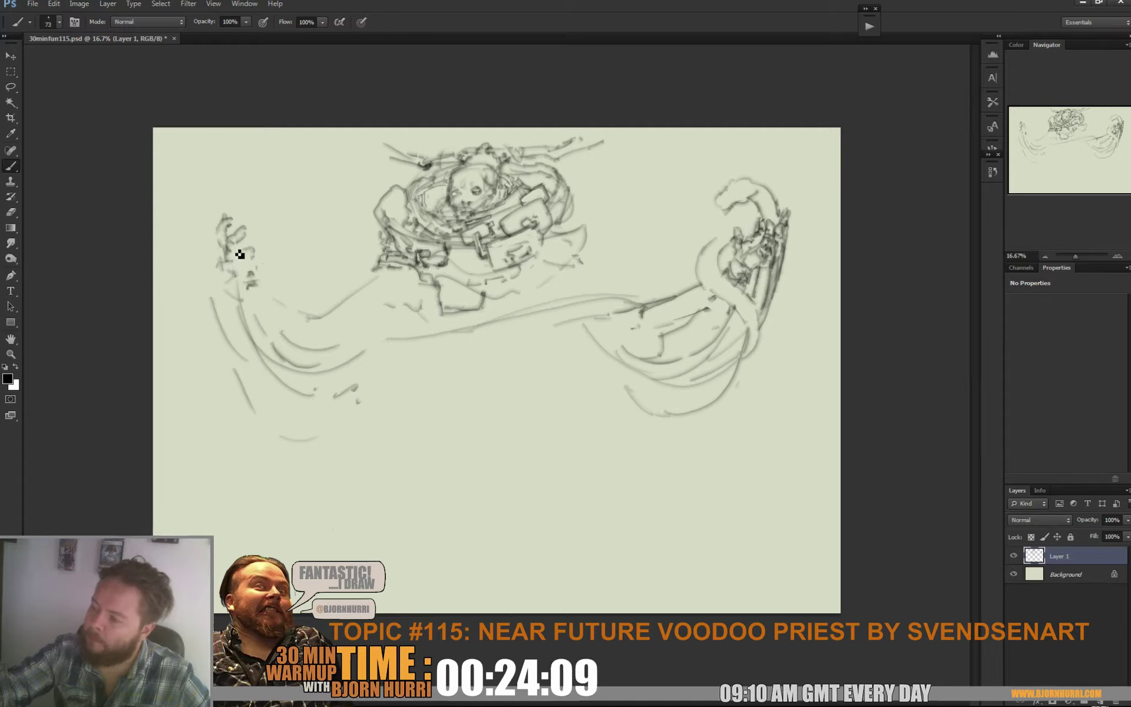
right_click(252, 252)
click(298, 278)
click(234, 255)
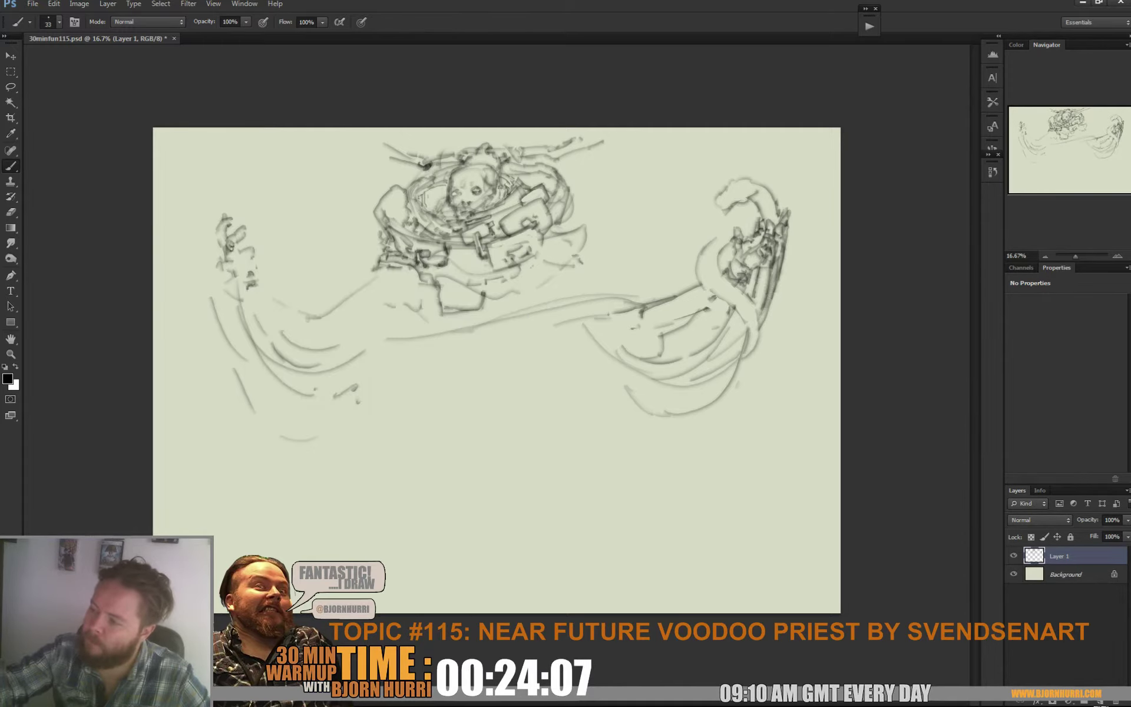
right_click(240, 238)
click(283, 256)
click(237, 240)
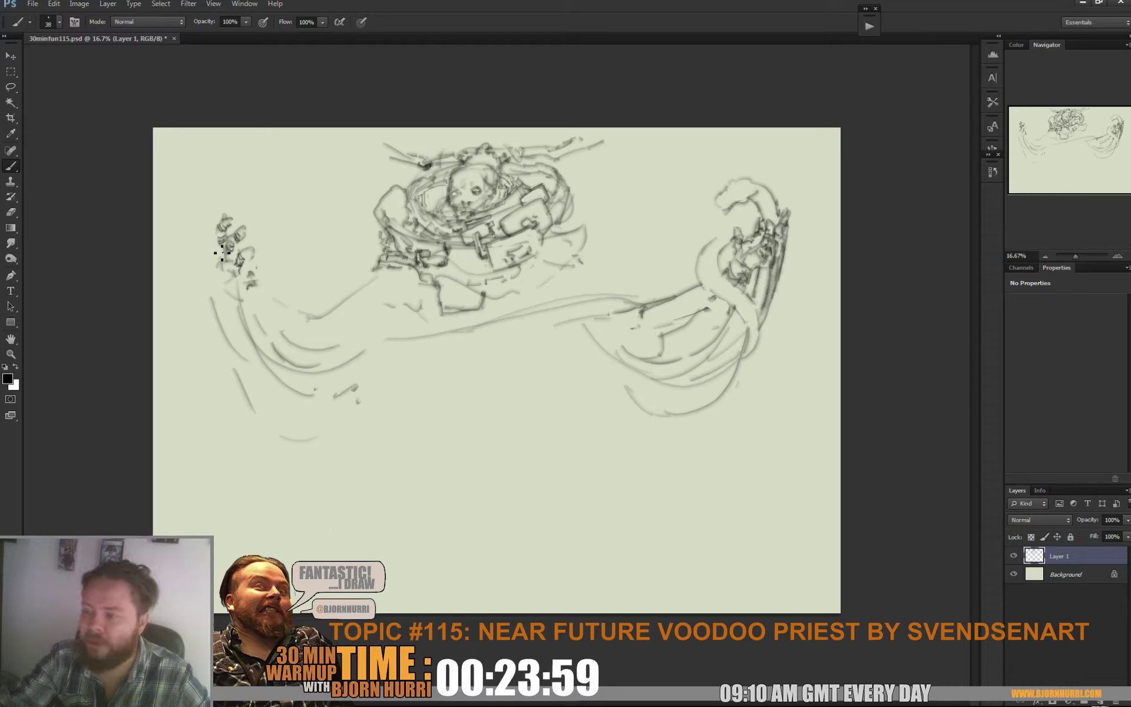
Draw long curved sleeve lines falling from the left hand and converging at the lower end of the sleeve's outer edge
right_click(248, 243)
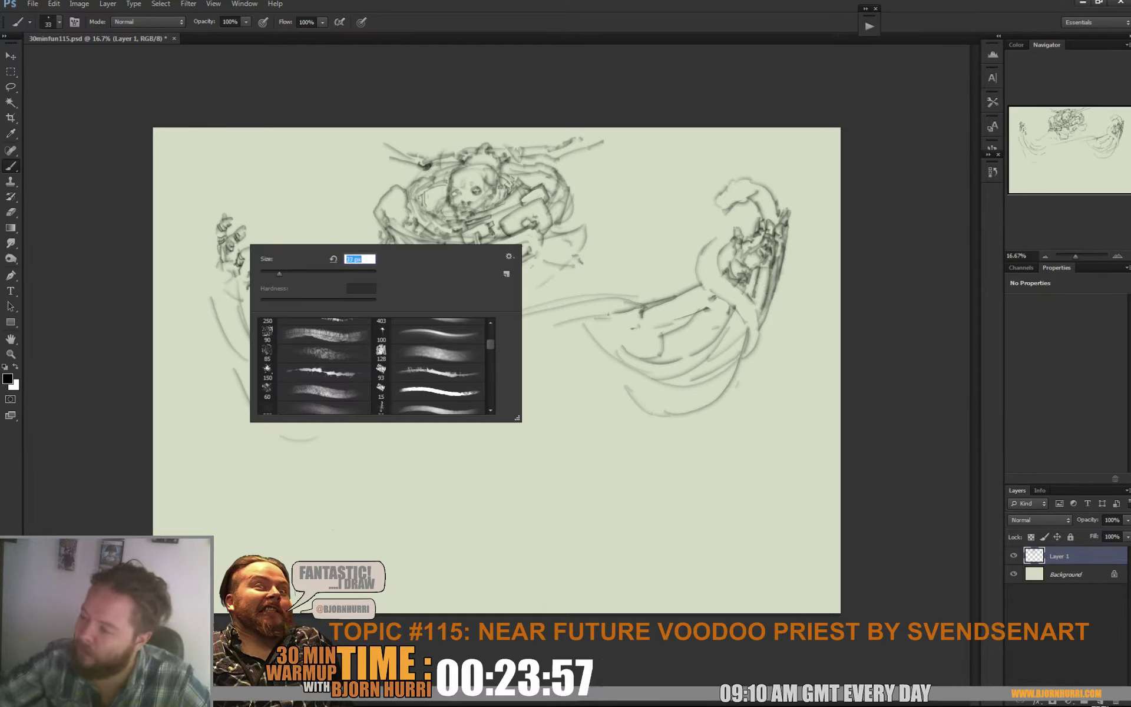
click(219, 245)
drag(219, 244, 221, 297)
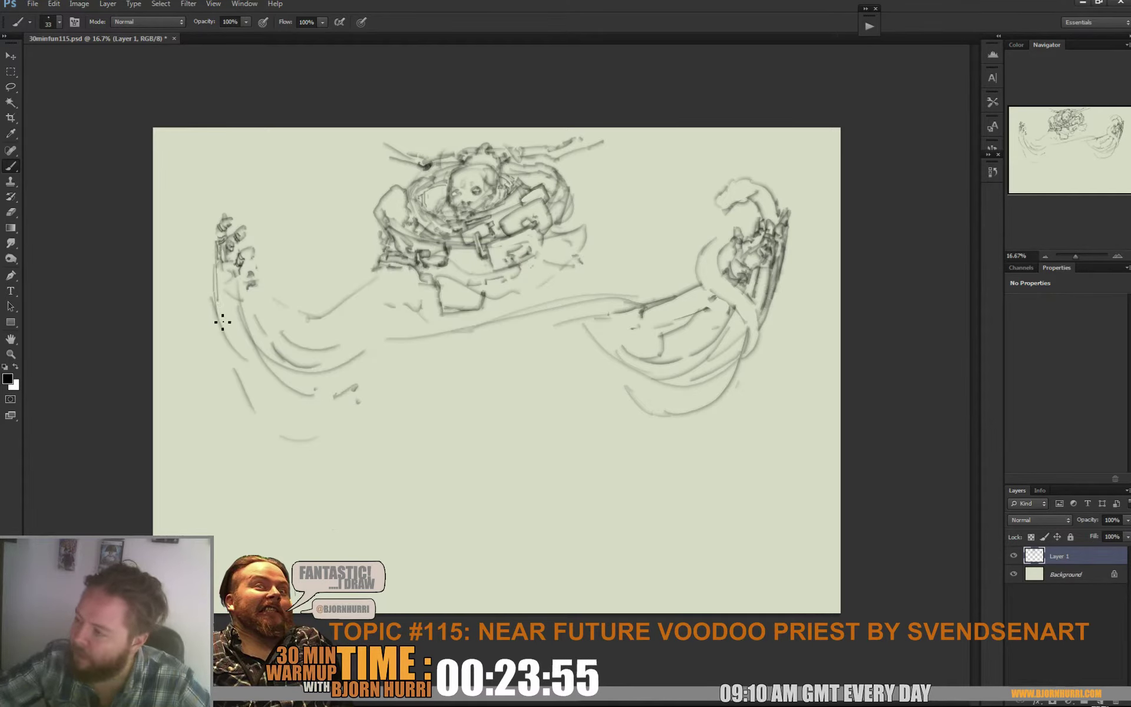
mouse_move(222, 226)
mouse_down()
mouse_move(207, 299)
mouse_move(222, 358)
mouse_up()
mouse_move(221, 236)
mouse_down()
mouse_move(211, 298)
mouse_move(242, 387)
mouse_move(229, 308)
mouse_move(234, 358)
mouse_up()
right_click(231, 314)
key(Return)
key(e)
key(b)
drag(223, 271, 234, 357)
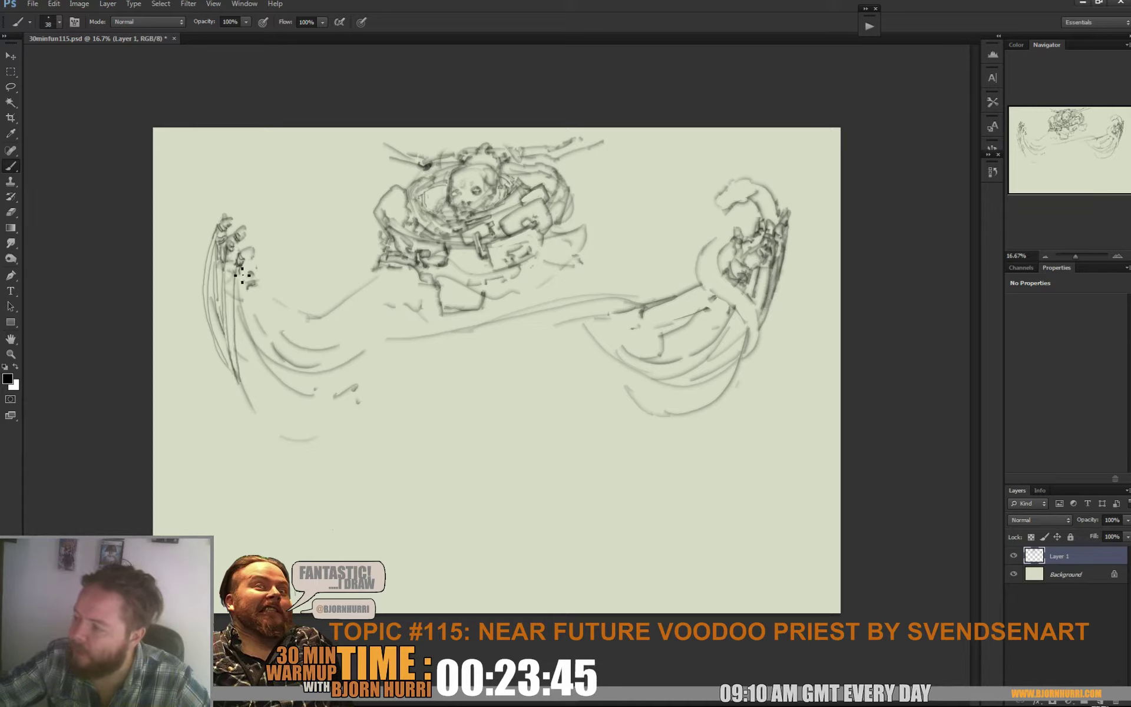
drag(239, 266, 246, 395)
drag(233, 336, 242, 366)
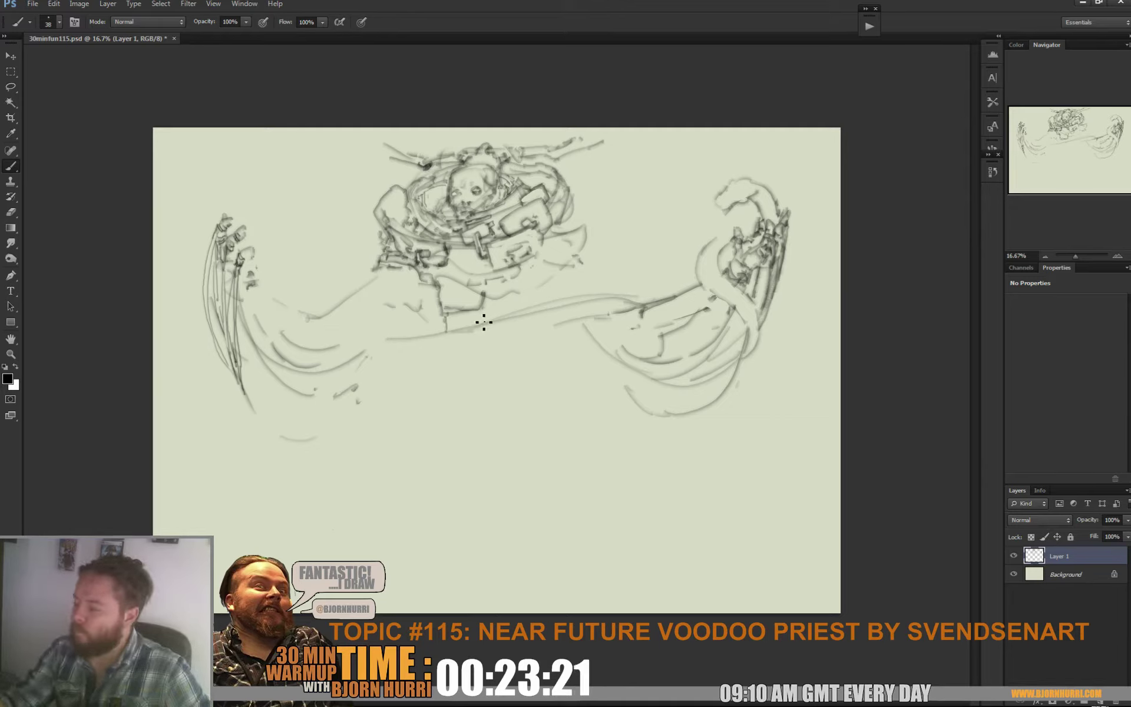
Draw a narrow block hanging under the chest panel, and strands sweeping from the left side of the collar into the left sleeve's folds
mouse_move(479, 338)
mouse_down()
mouse_move(462, 364)
mouse_move(470, 348)
mouse_up()
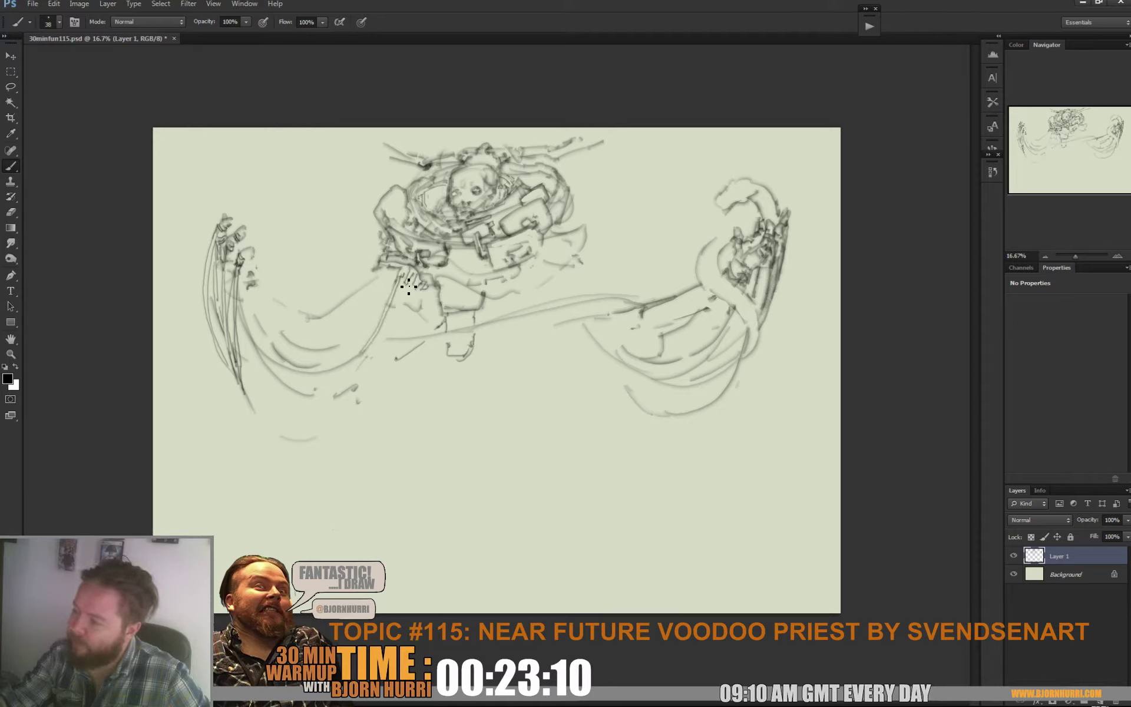
mouse_move(408, 287)
mouse_down()
mouse_move(383, 331)
mouse_move(412, 288)
mouse_move(380, 342)
mouse_move(317, 369)
mouse_move(271, 354)
mouse_move(256, 336)
mouse_up()
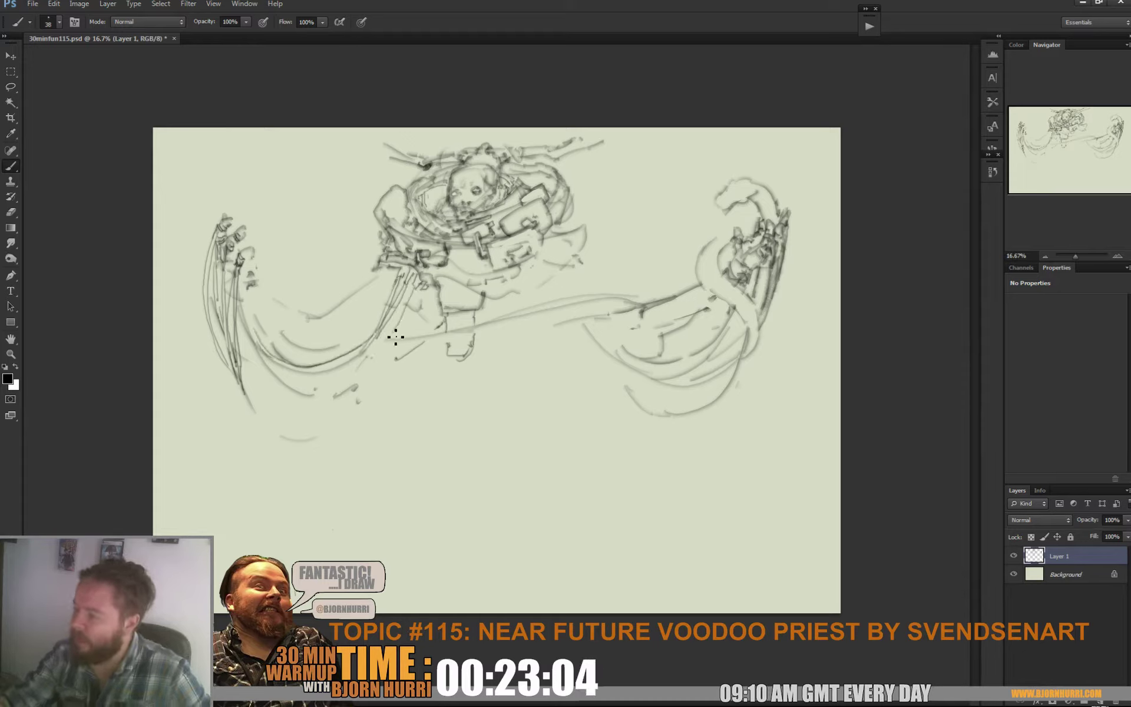
drag(412, 298, 394, 336)
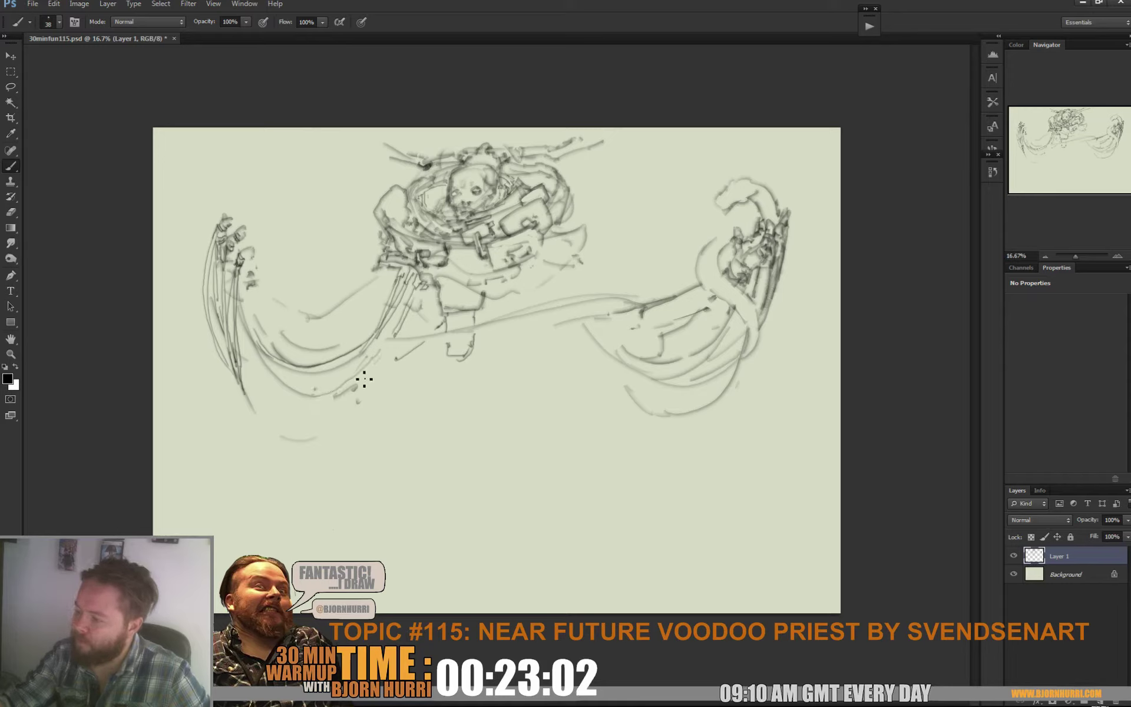
mouse_move(364, 379)
mouse_down()
mouse_move(311, 408)
mouse_move(325, 402)
mouse_move(272, 376)
mouse_move(288, 394)
mouse_move(241, 318)
mouse_up()
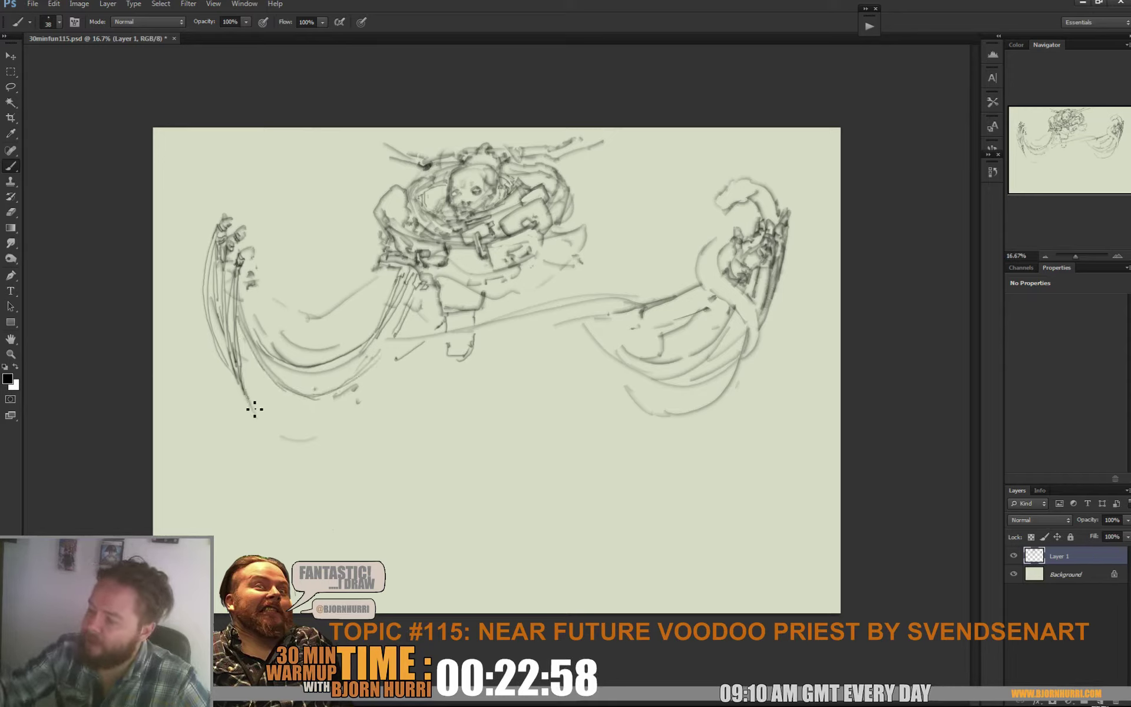
Draw the deep lowest fold of the left sleeve, curving from its outer edge back up toward the chest
drag(254, 409, 284, 438)
drag(239, 375, 264, 426)
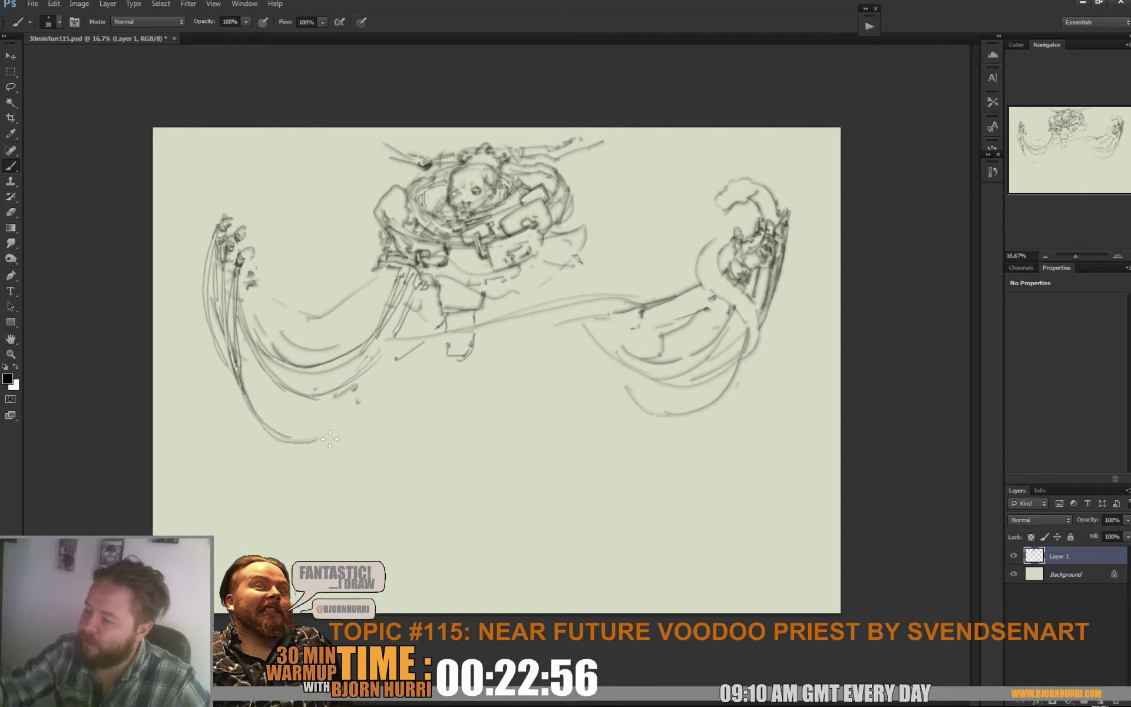
drag(348, 416, 378, 374)
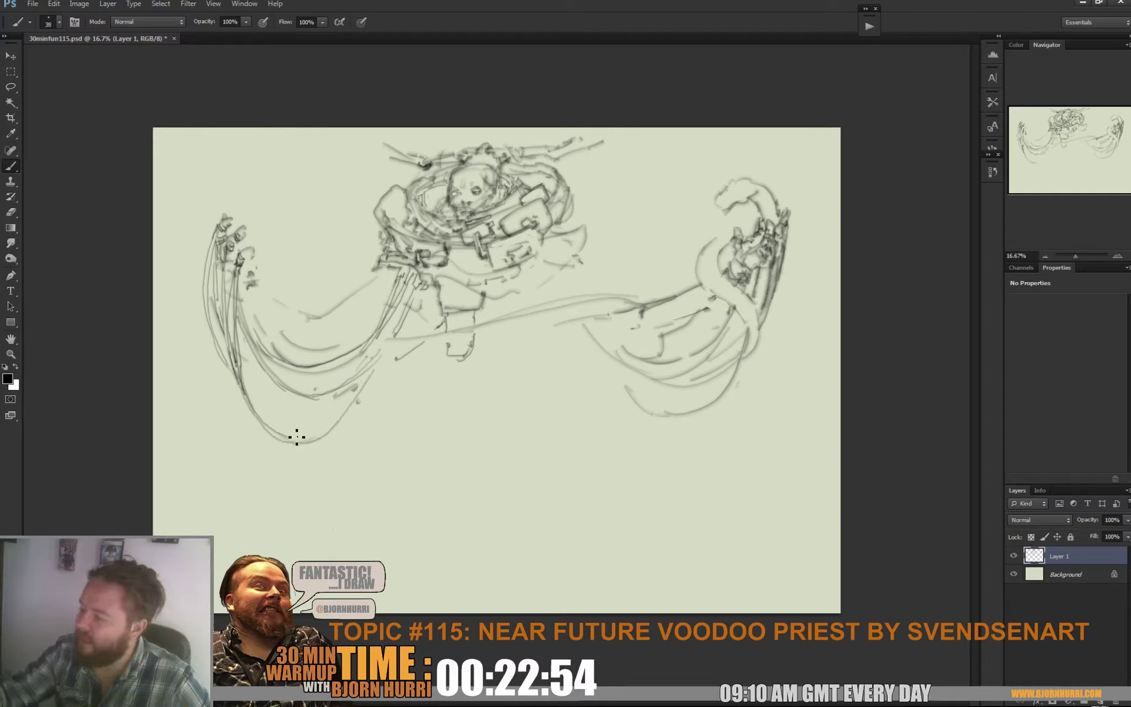
drag(297, 436, 340, 427)
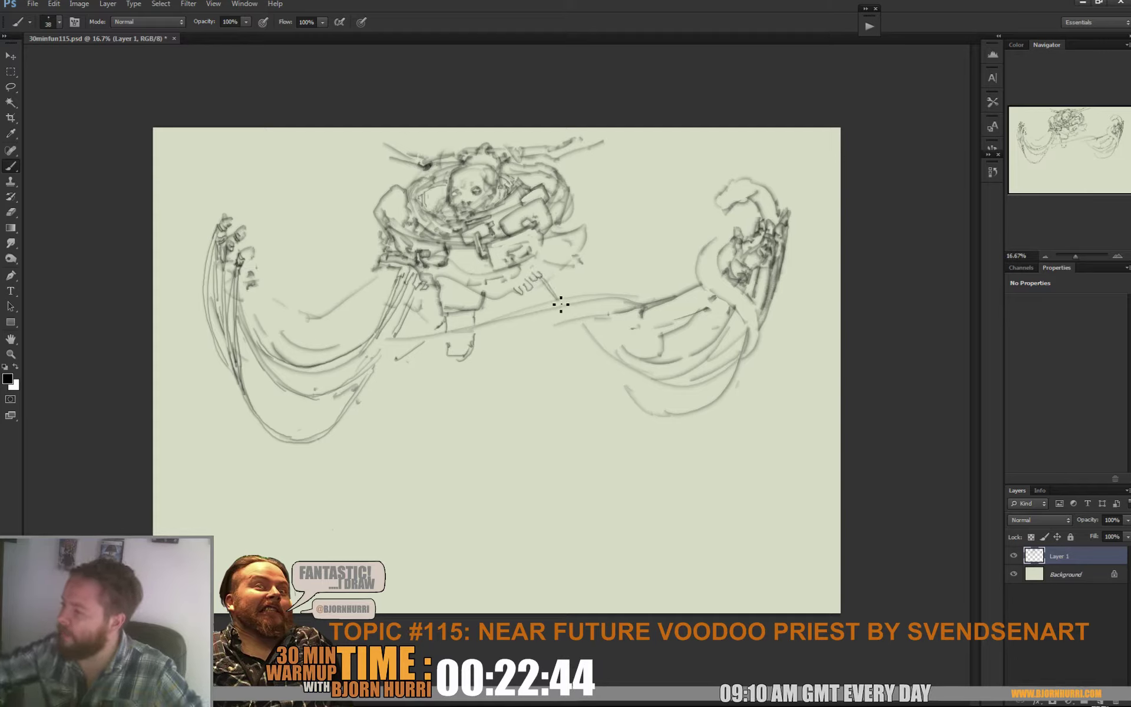
Draw strands from the right side of the collar down through the right sleeve into its lowest fold
drag(575, 318, 593, 346)
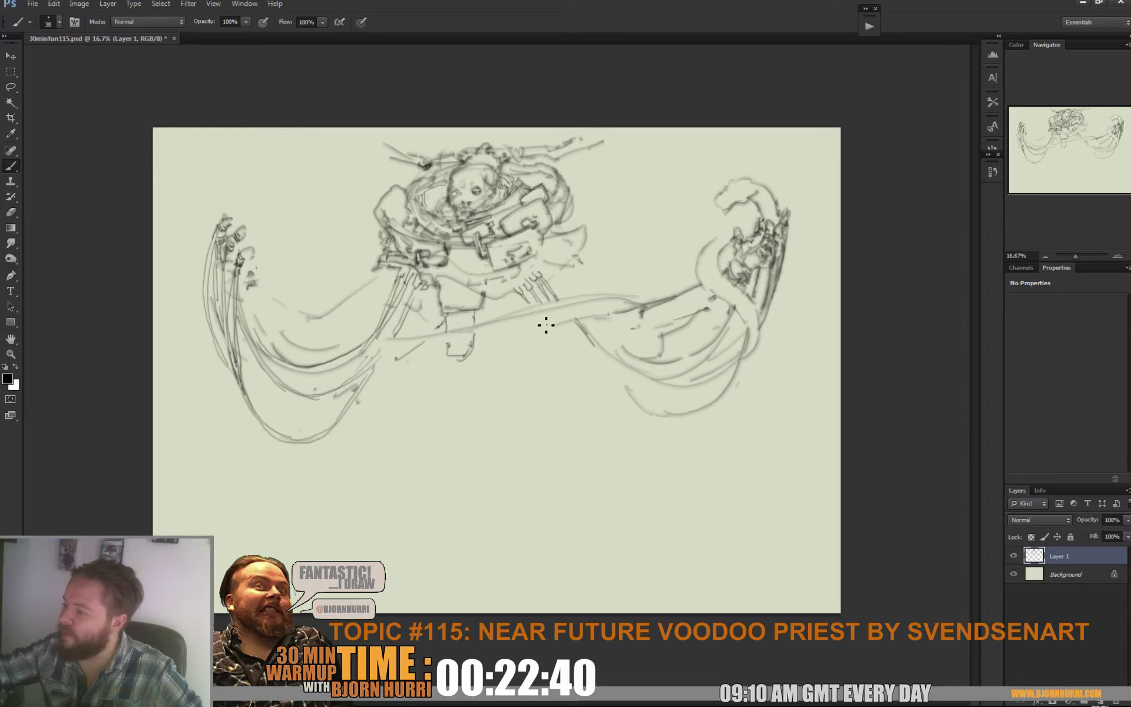
mouse_move(545, 316)
mouse_down()
mouse_move(566, 350)
mouse_move(636, 393)
mouse_up()
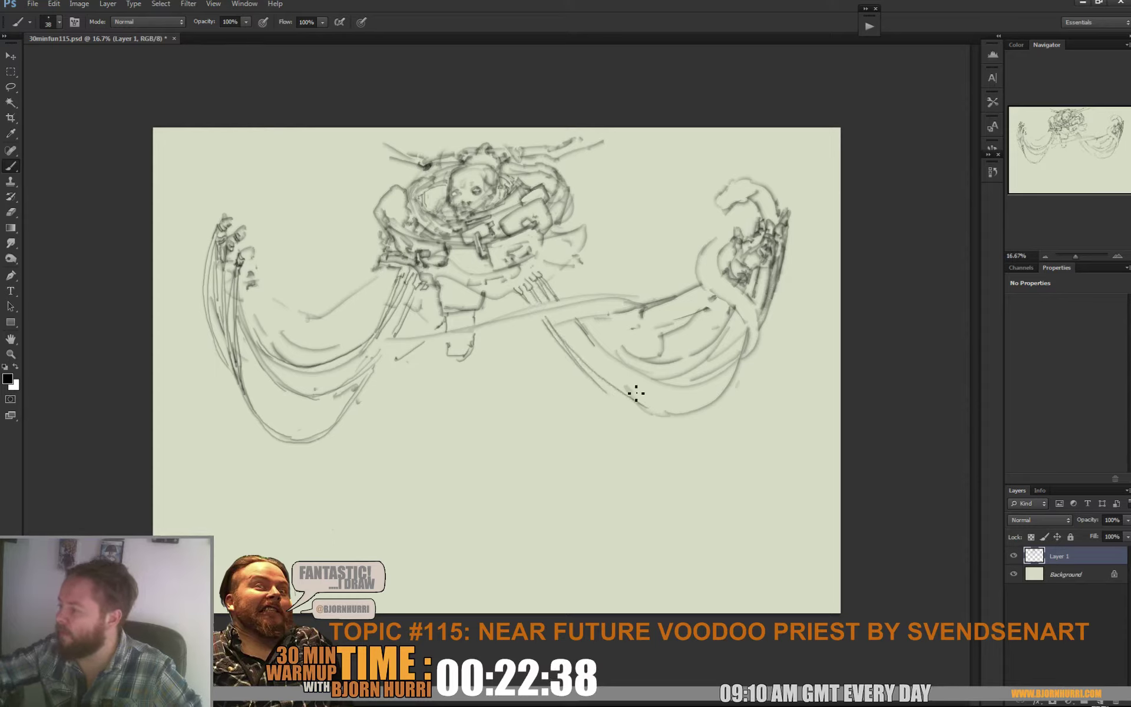
drag(582, 353, 657, 415)
mouse_move(568, 324)
mouse_down()
mouse_move(637, 410)
mouse_move(739, 377)
mouse_move(747, 328)
mouse_move(698, 366)
mouse_up()
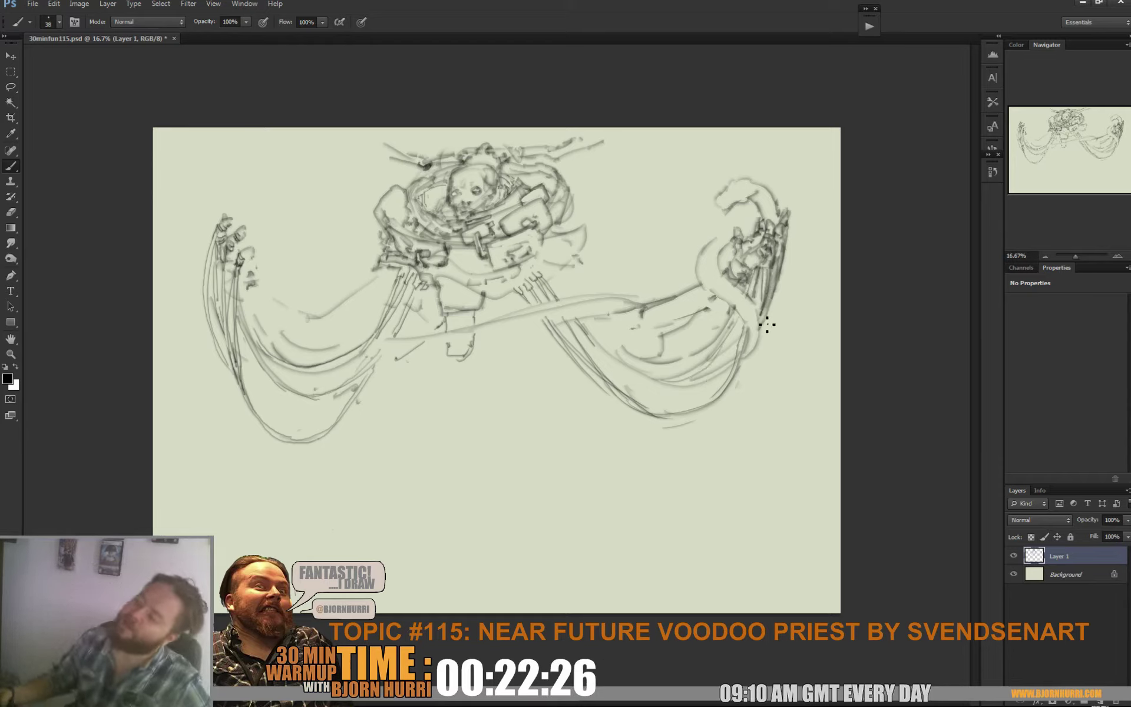
Darken the upper and lower edges of the curved band crossing below the chest, enlarging the brush to 56 px
right_click(644, 297)
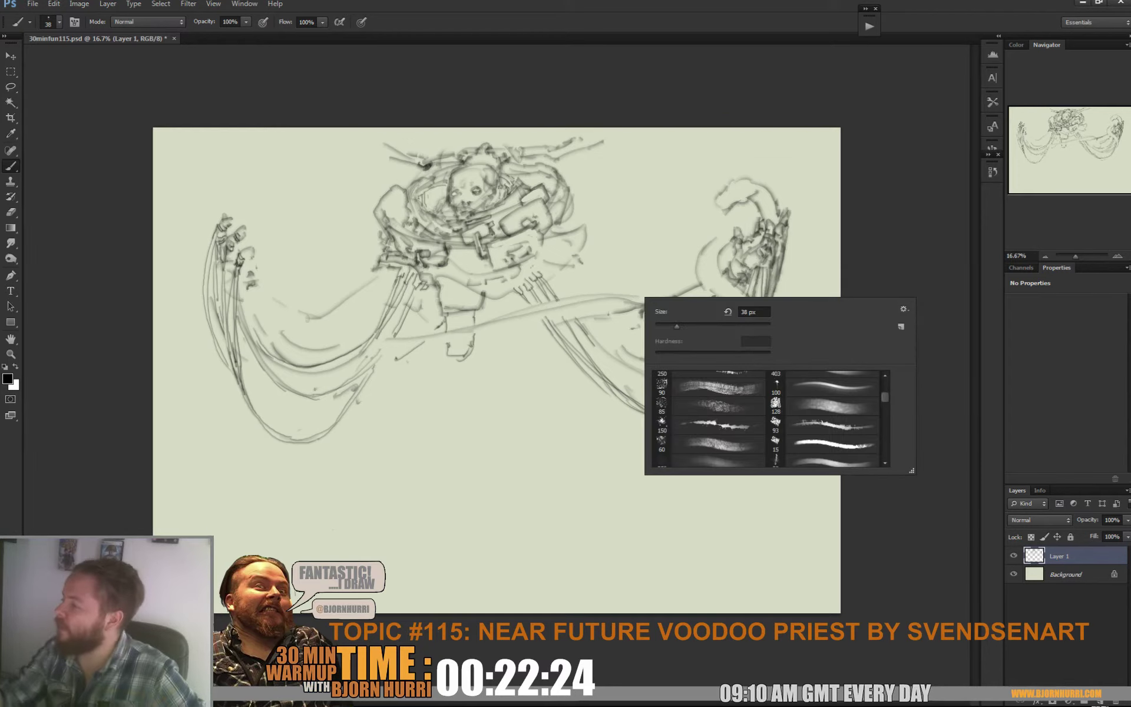
drag(677, 326, 682, 325)
key(Return)
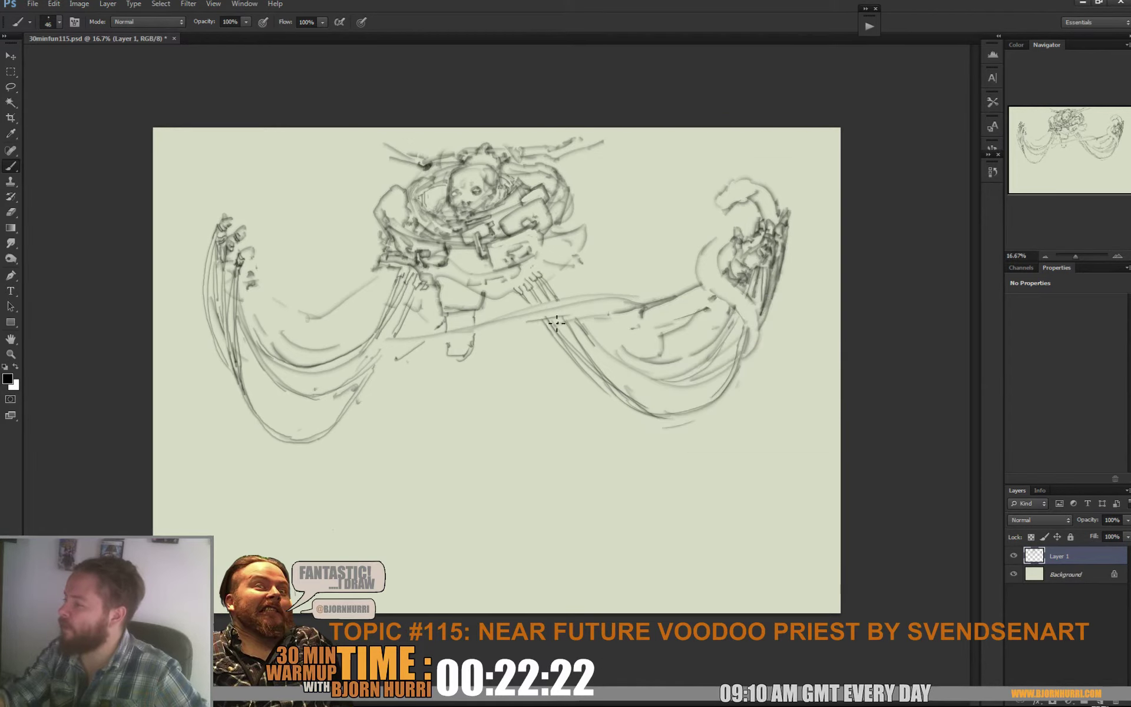
mouse_move(584, 314)
mouse_down()
mouse_move(620, 309)
mouse_move(525, 307)
mouse_up()
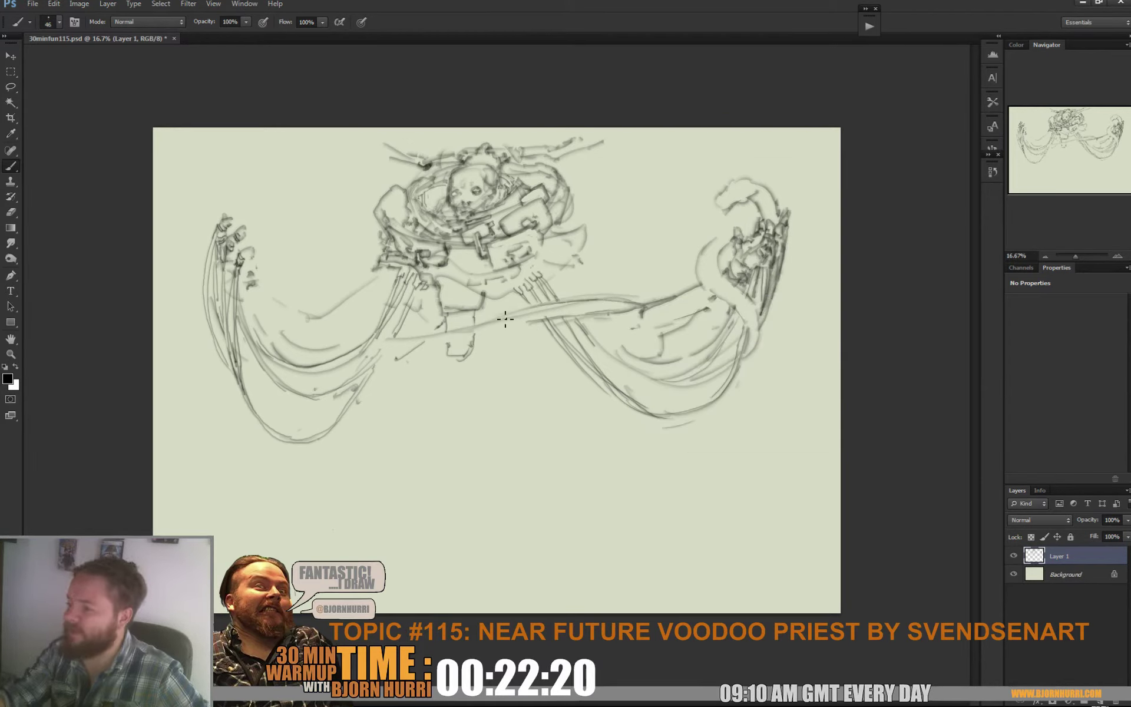
right_click(486, 321)
text(56)
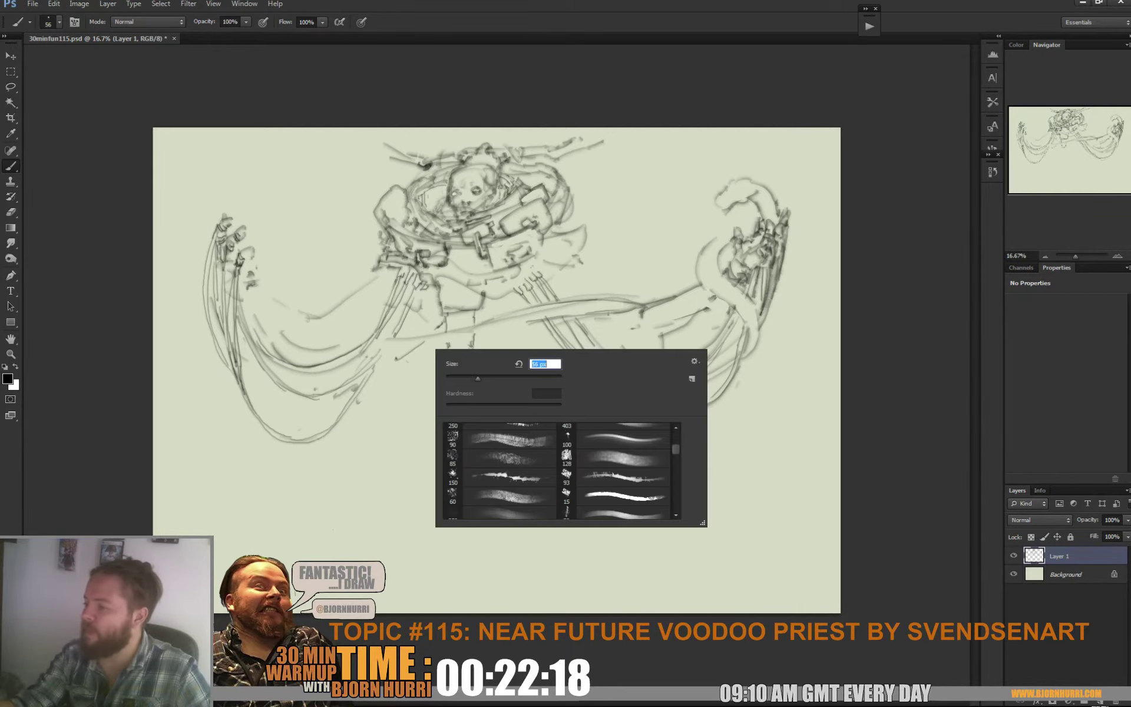
key(Return)
drag(381, 358, 474, 346)
key(e)
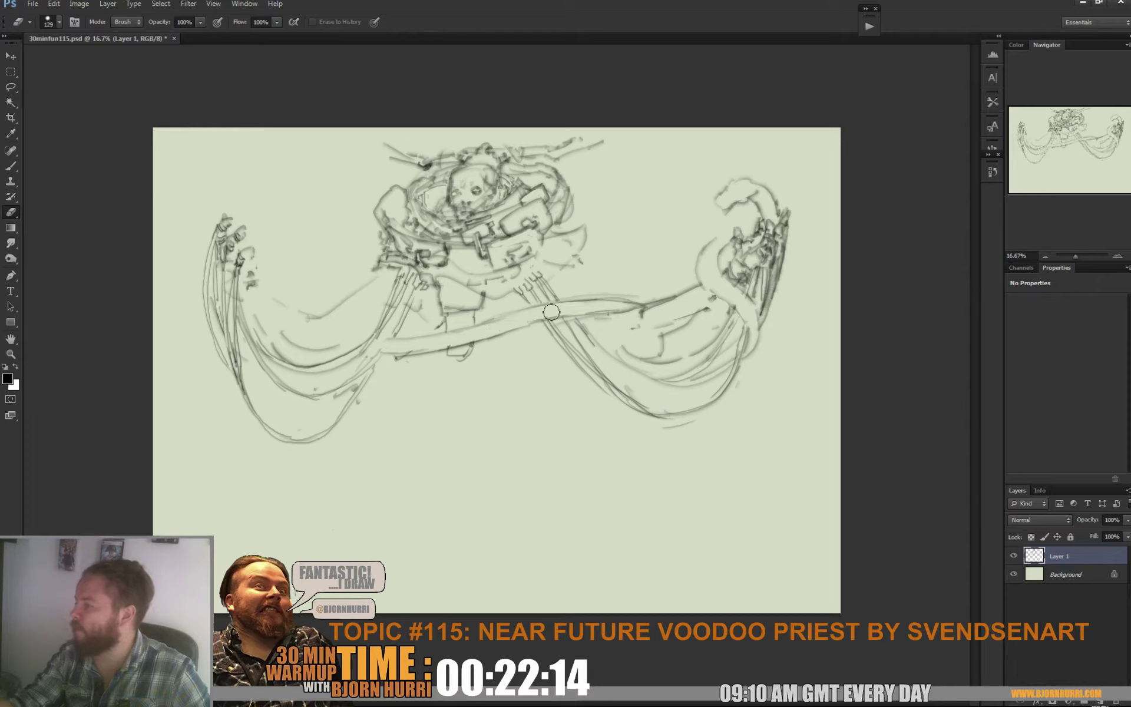
key(b)
drag(513, 321, 529, 324)
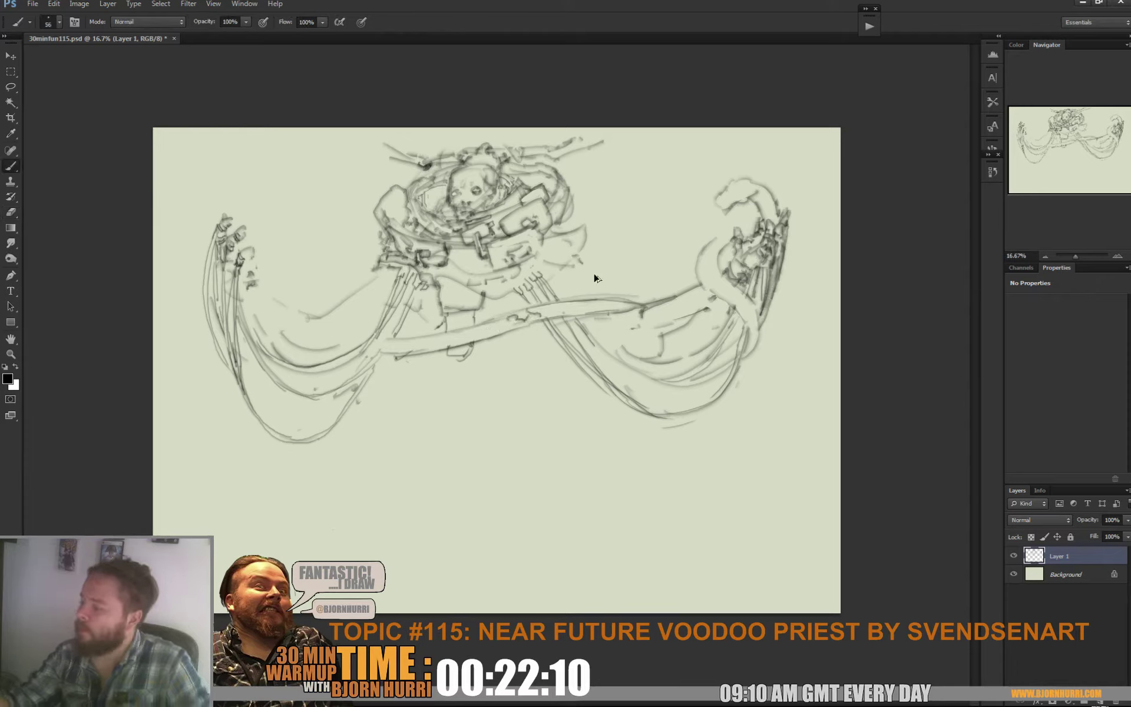
key(ctrl+z)
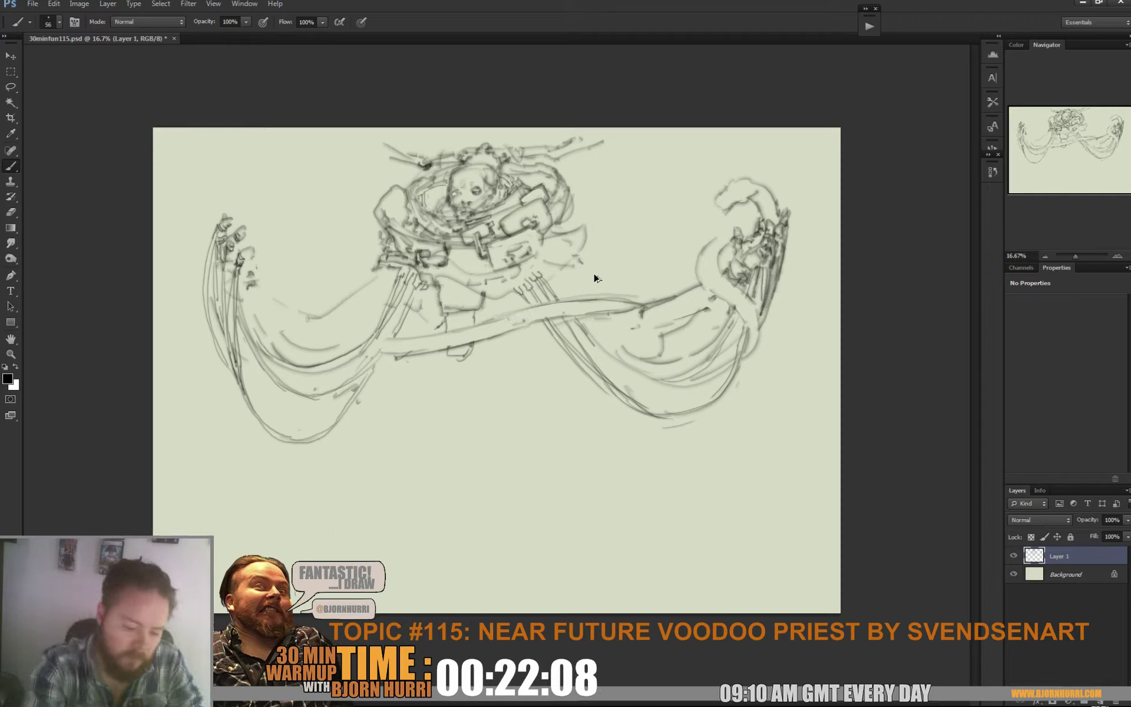
Draw a single zigzag link shape on a new layer in the empty area below the figure
key(ctrl+shift+alt+n)
drag(441, 428, 480, 484)
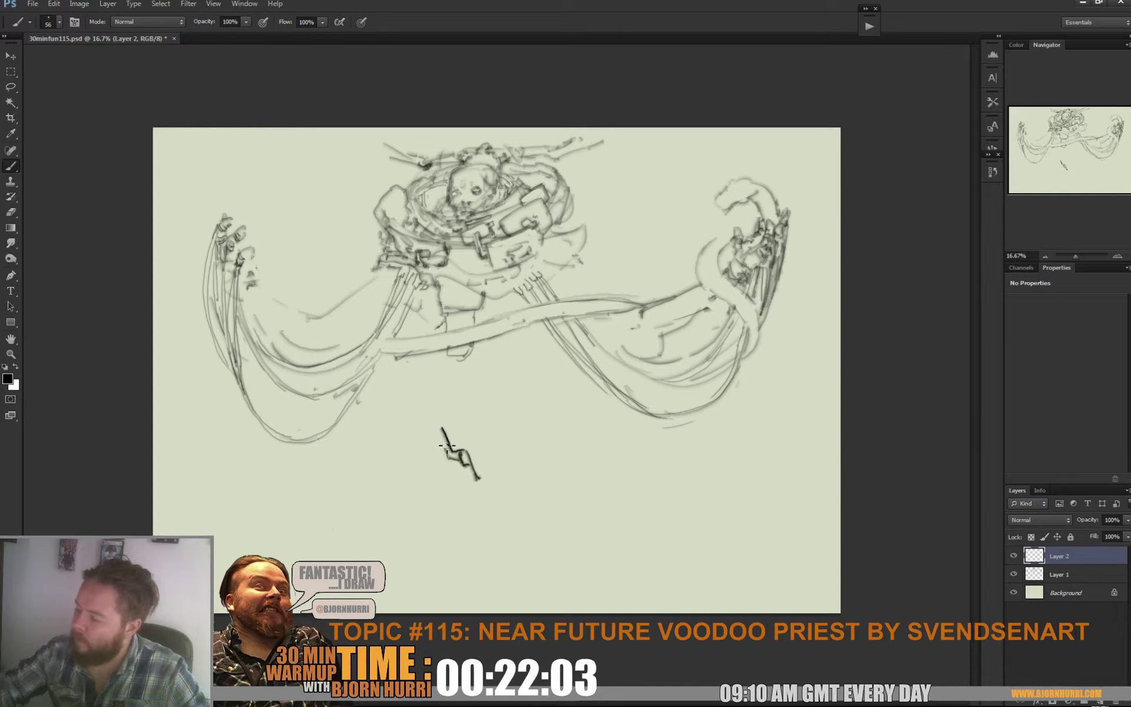
drag(437, 421, 448, 419)
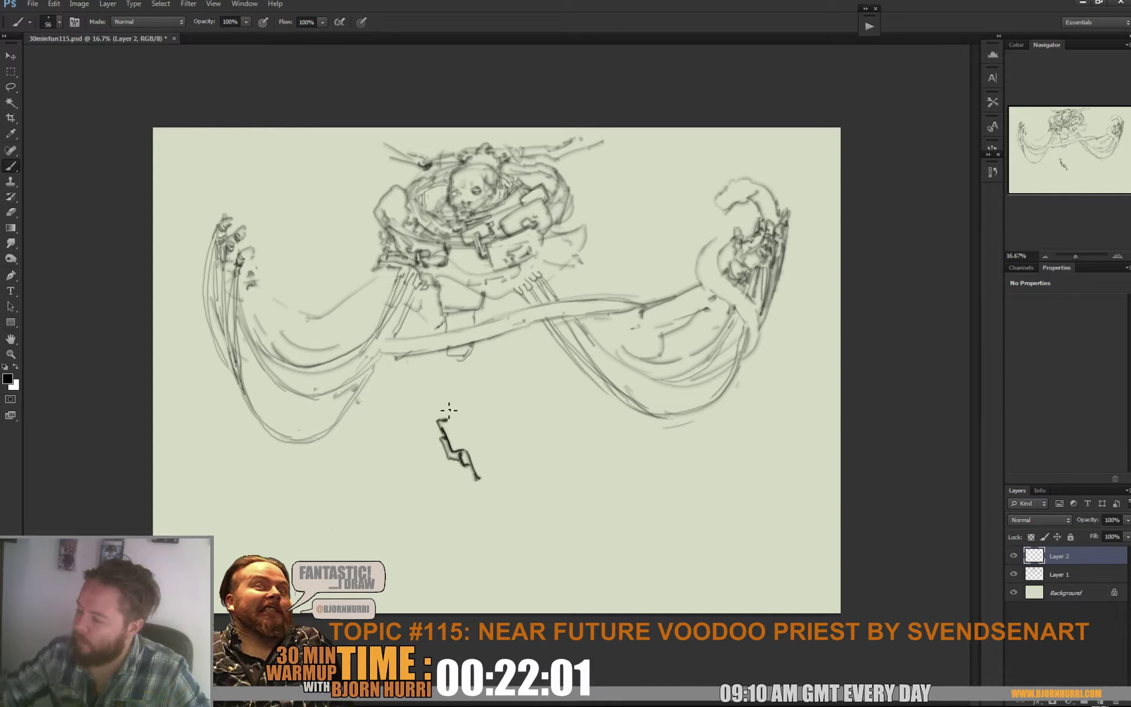
Duplicate the zigzag link into an evenly spaced horizontal row spanning the canvas and merge the copies
key(v)
mouse_move(507, 454)
alt+mouse_down()
mouse_move(563, 441)
mouse_move(695, 439)
mouse_move(721, 453)
mouse_move(570, 443)
mouse_move(803, 462)
alt+mouse_up()
key(ctrl+e)
key(ctrl+e)
key(ctrl+e)
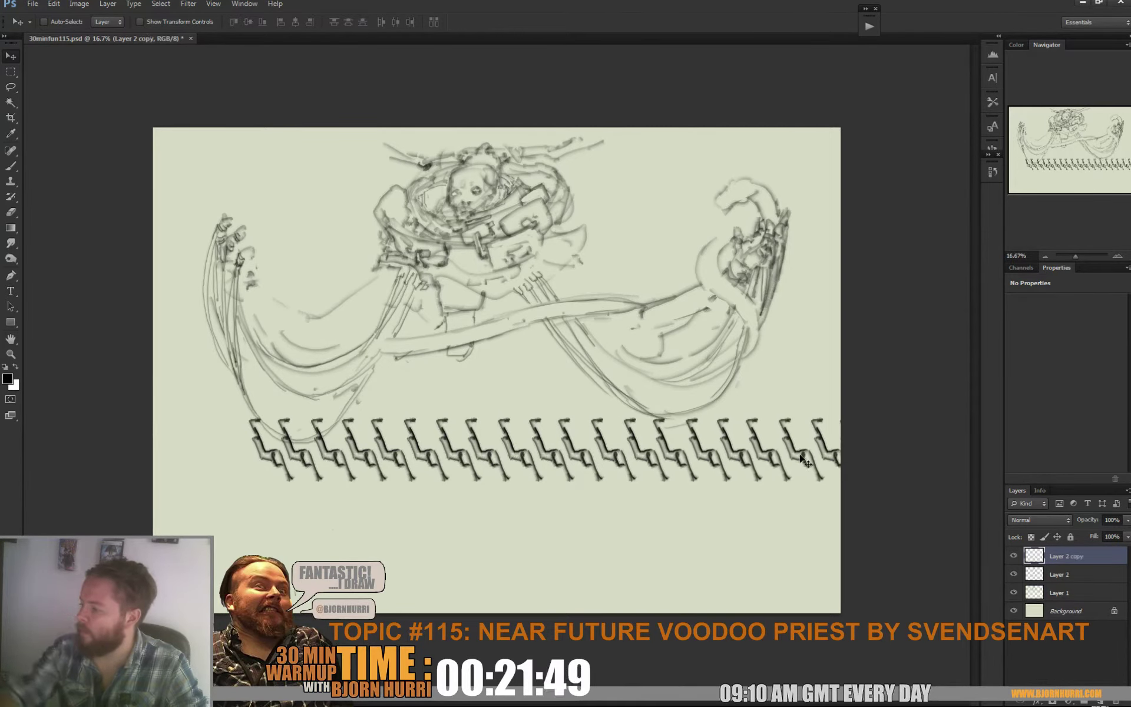
Scale a copy of the link row to about 33% and place it over the right part of the band below the chest
mouse_move(627, 439)
mouse_down()
mouse_move(532, 528)
mouse_move(602, 358)
mouse_up()
key(ctrl+t)
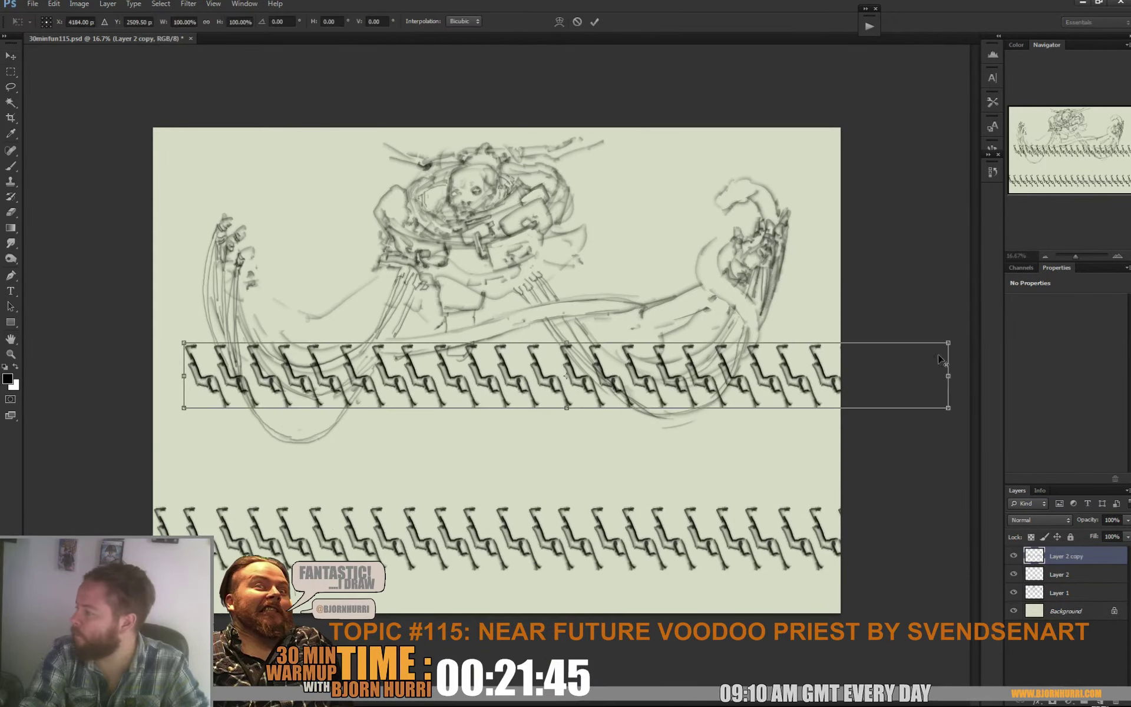
drag(947, 341, 696, 421)
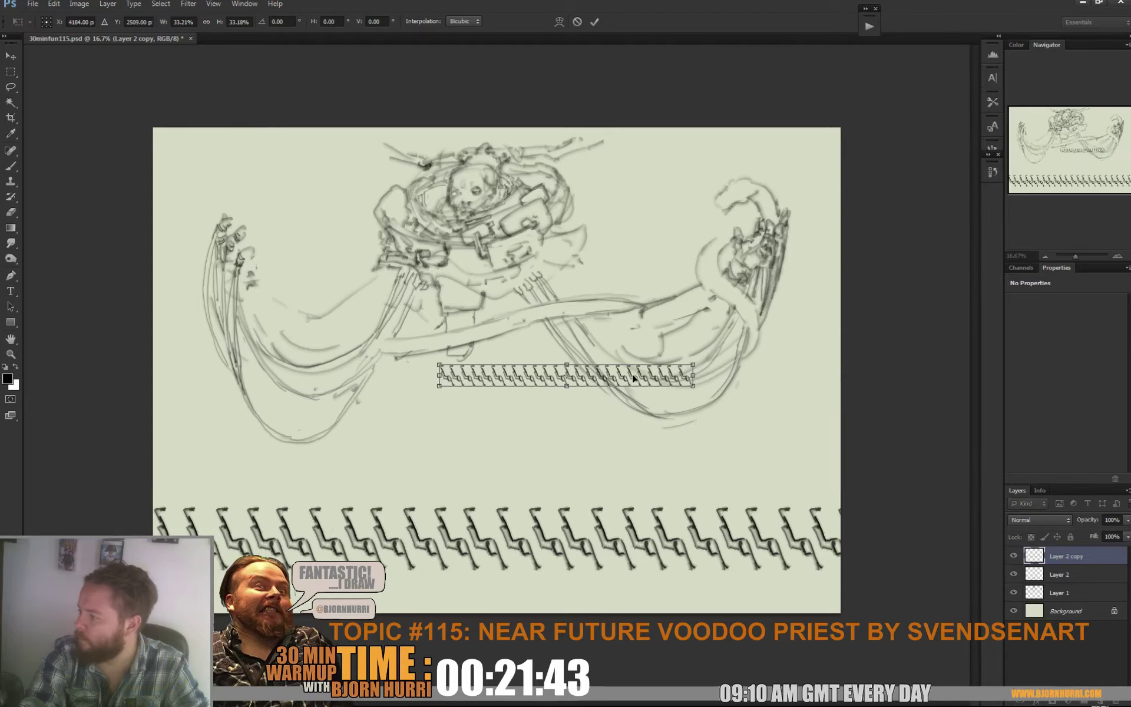
drag(633, 377, 629, 311)
key(Return)
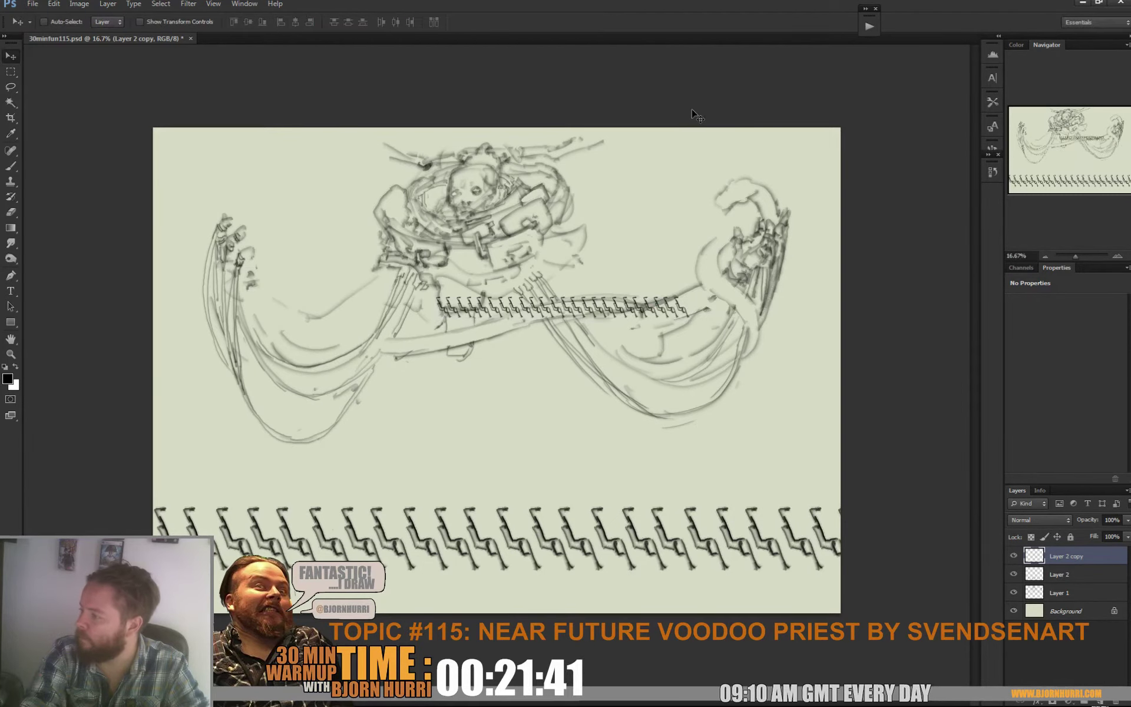
Warp the small link row to follow the curve of the band below the chest
key(ctrl+t)
click(559, 22)
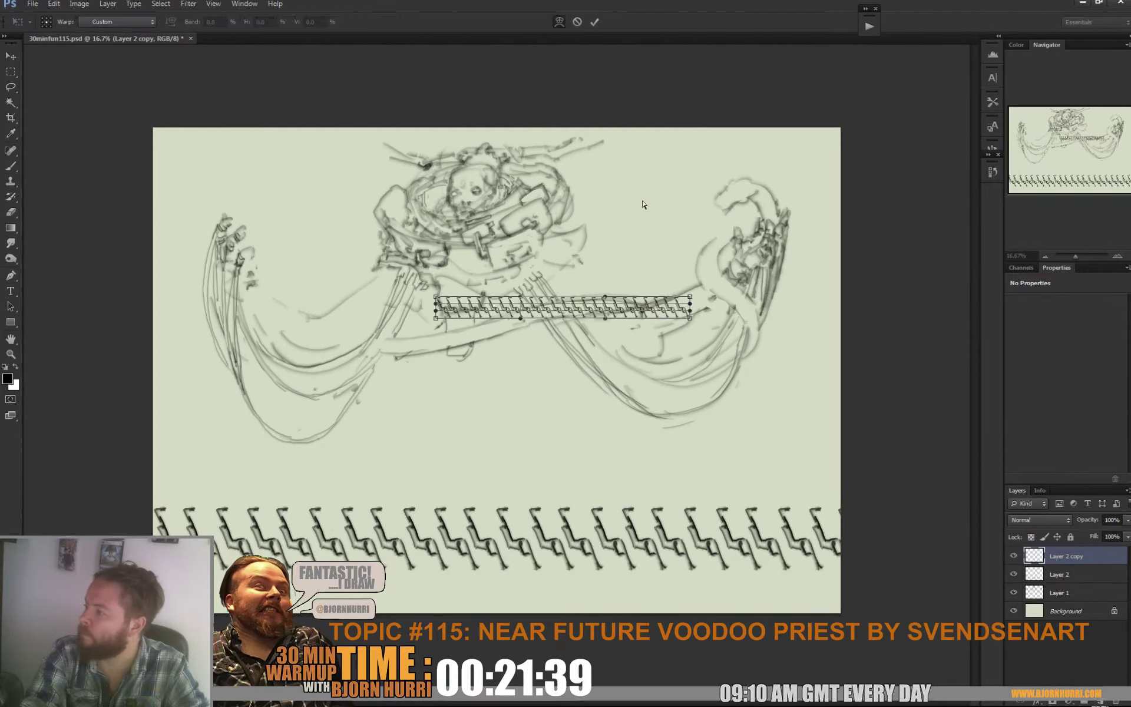
drag(691, 298, 635, 317)
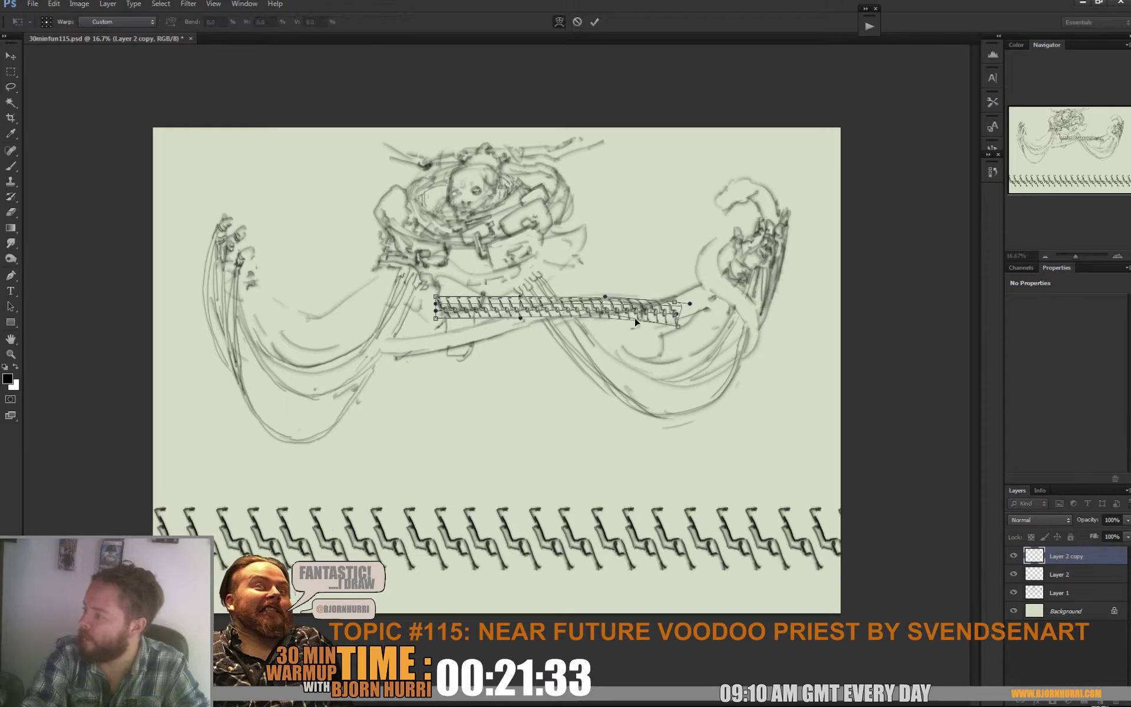
mouse_move(436, 318)
mouse_down()
mouse_move(439, 348)
mouse_move(435, 313)
mouse_move(434, 334)
mouse_up()
drag(520, 296, 506, 334)
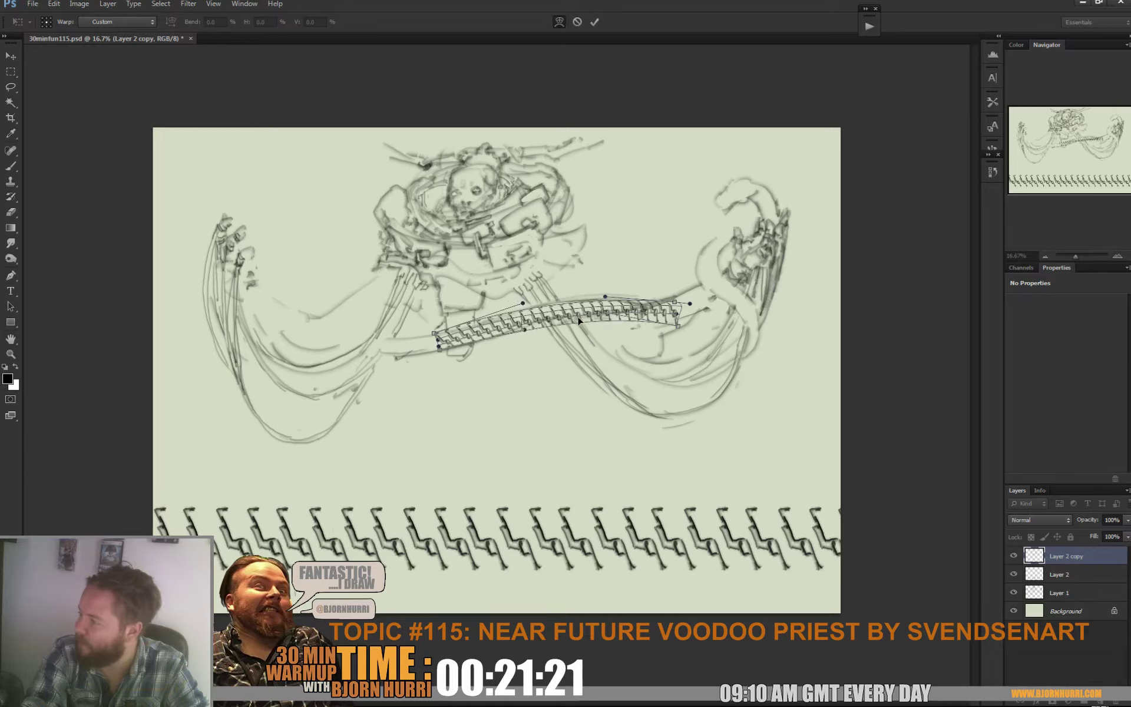
mouse_move(578, 318)
mouse_down()
mouse_move(596, 304)
mouse_move(596, 315)
mouse_up()
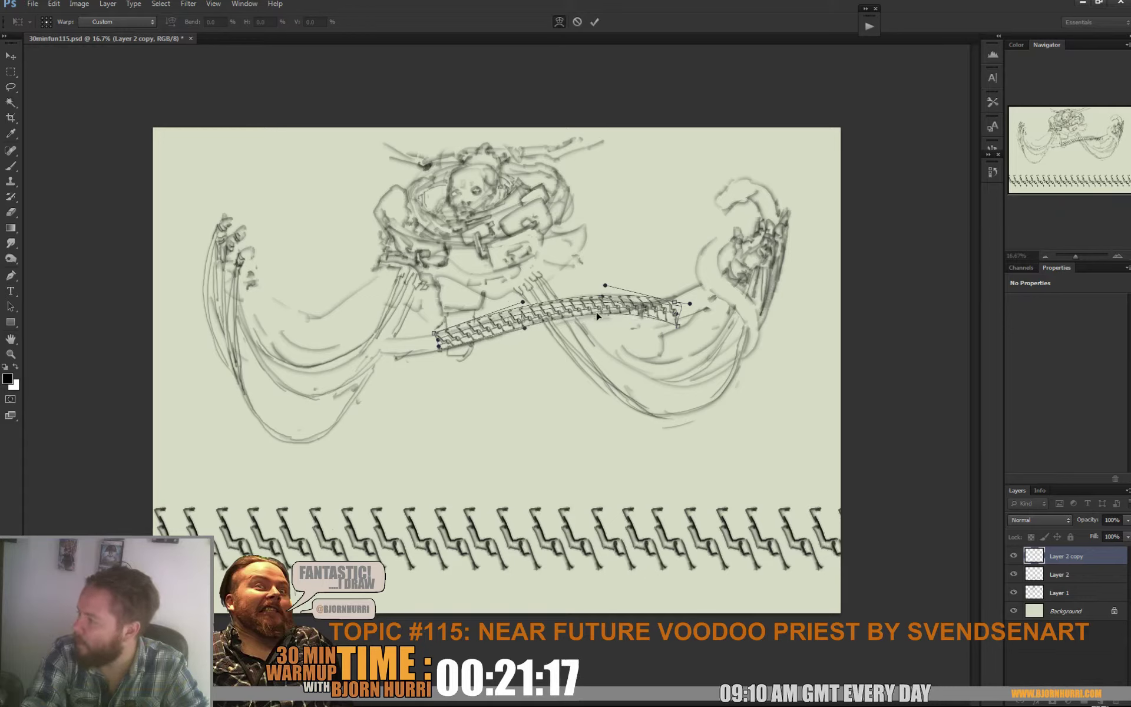
click(596, 24)
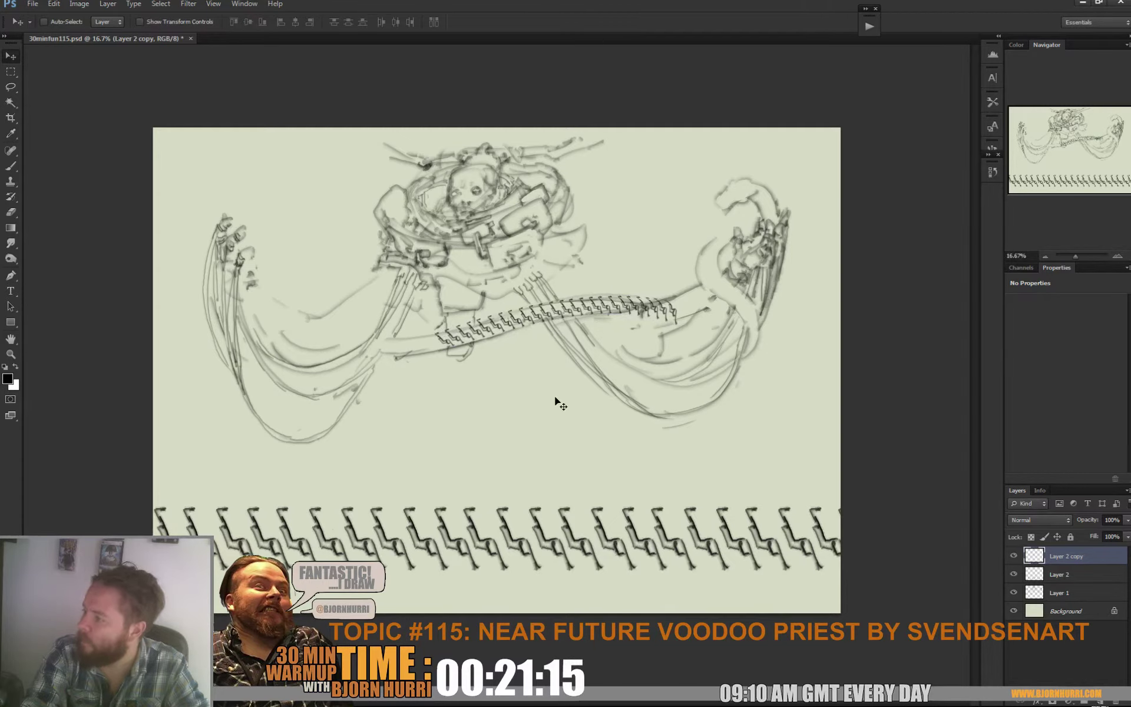
Erase the surplus links at the right end of the warped row where the band meets the sleeve
key(e)
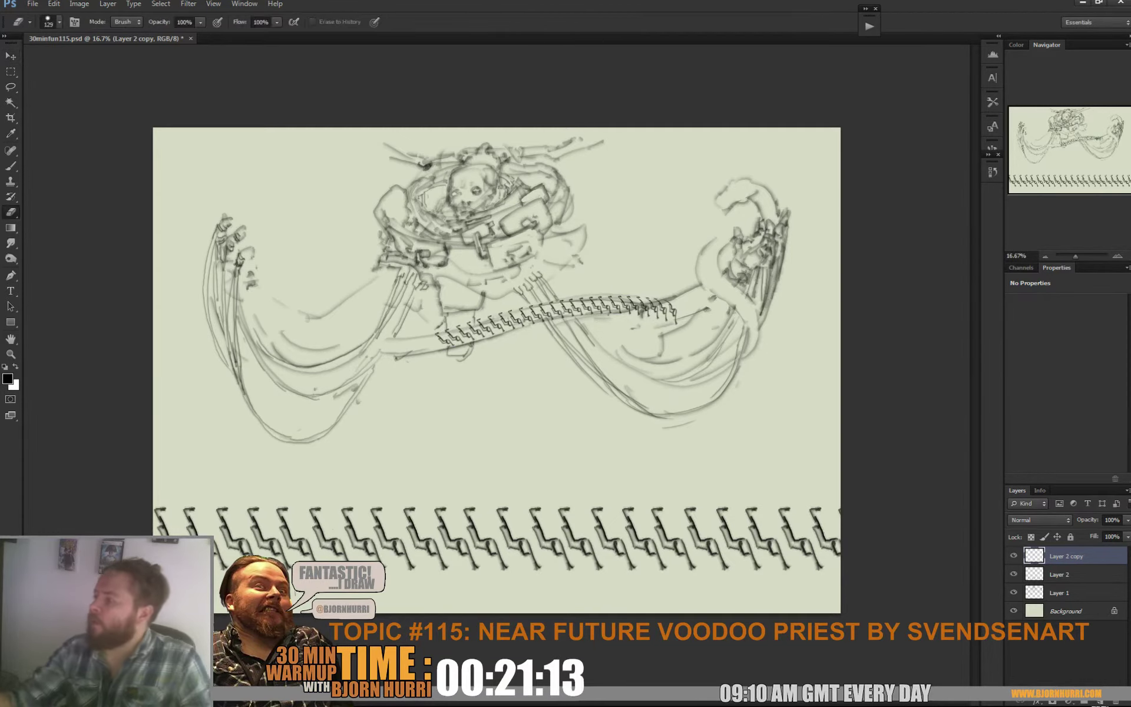
drag(674, 308, 634, 317)
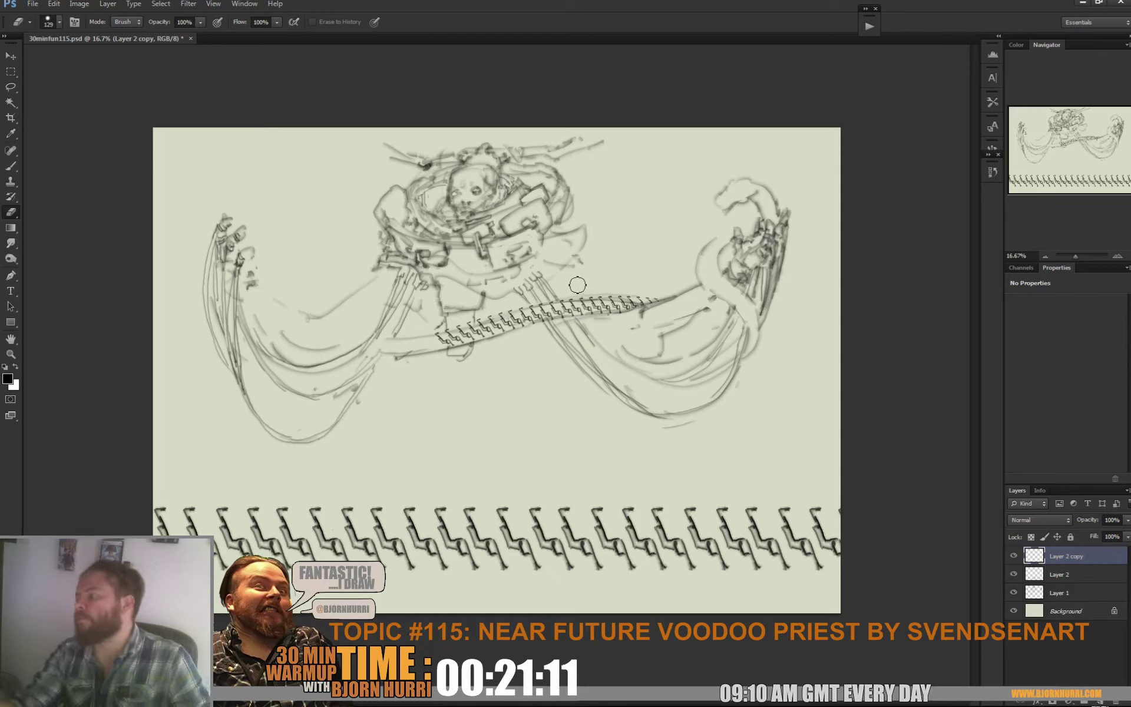
key(b)
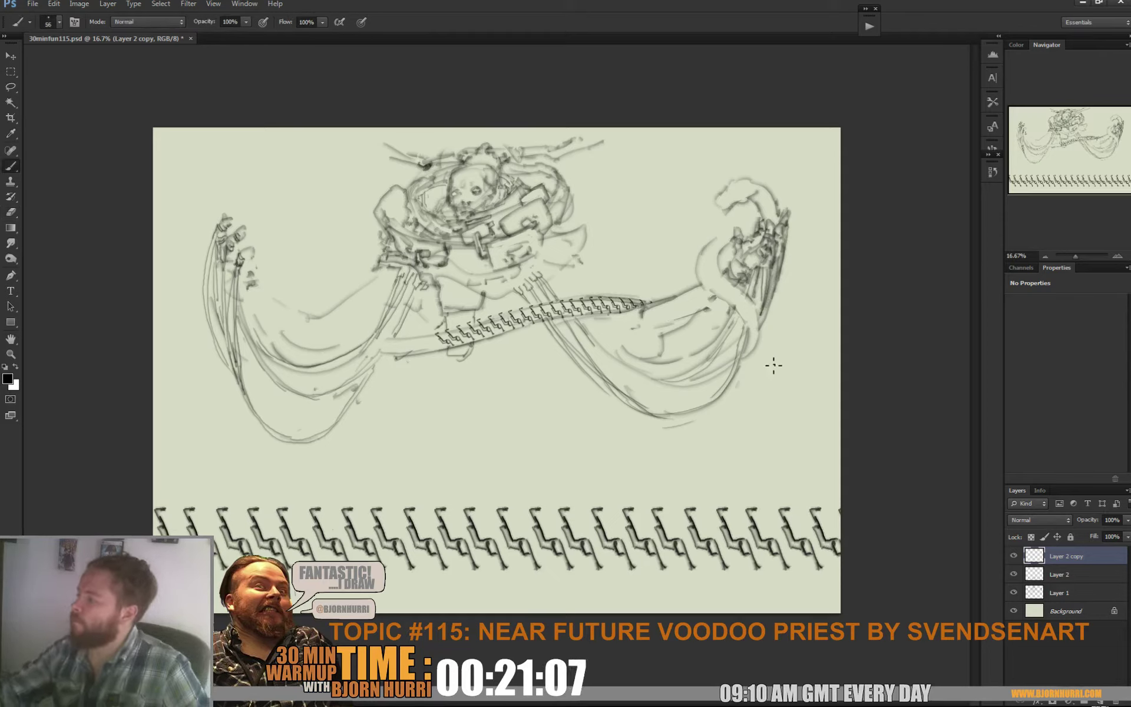
Copy the large link row, scale it to about 22%, rotate it about 51°, and lay it over the ribbon beside the right hand
key(v)
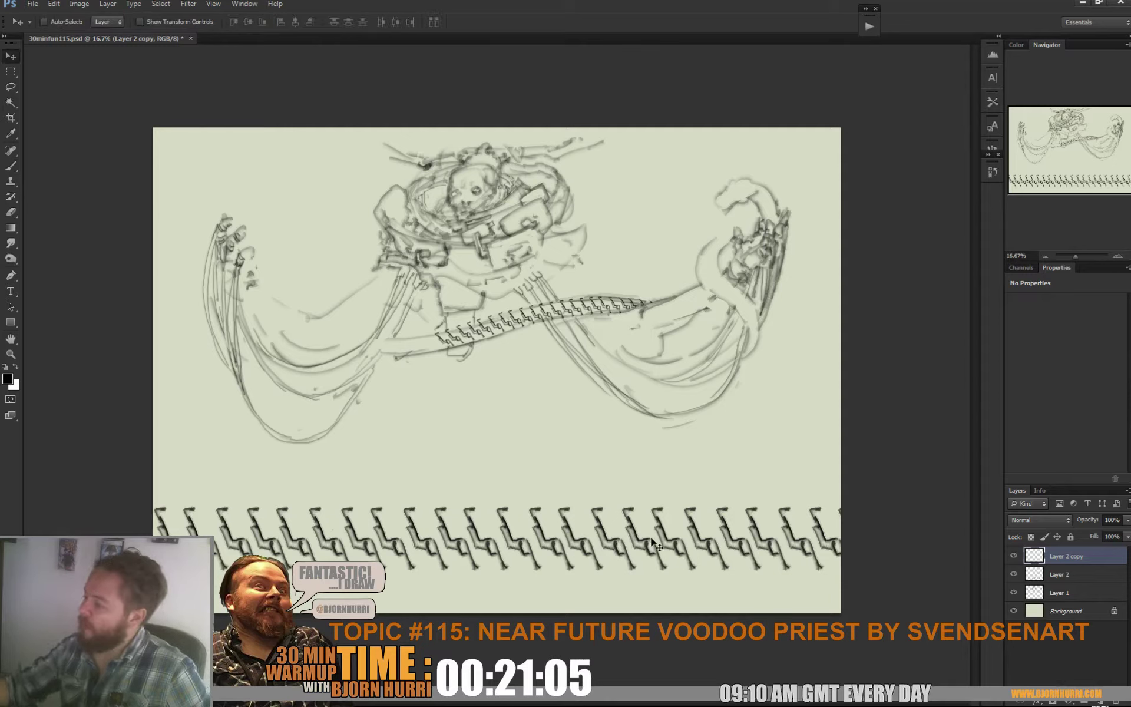
drag(654, 560, 645, 356)
key(ctrl+t)
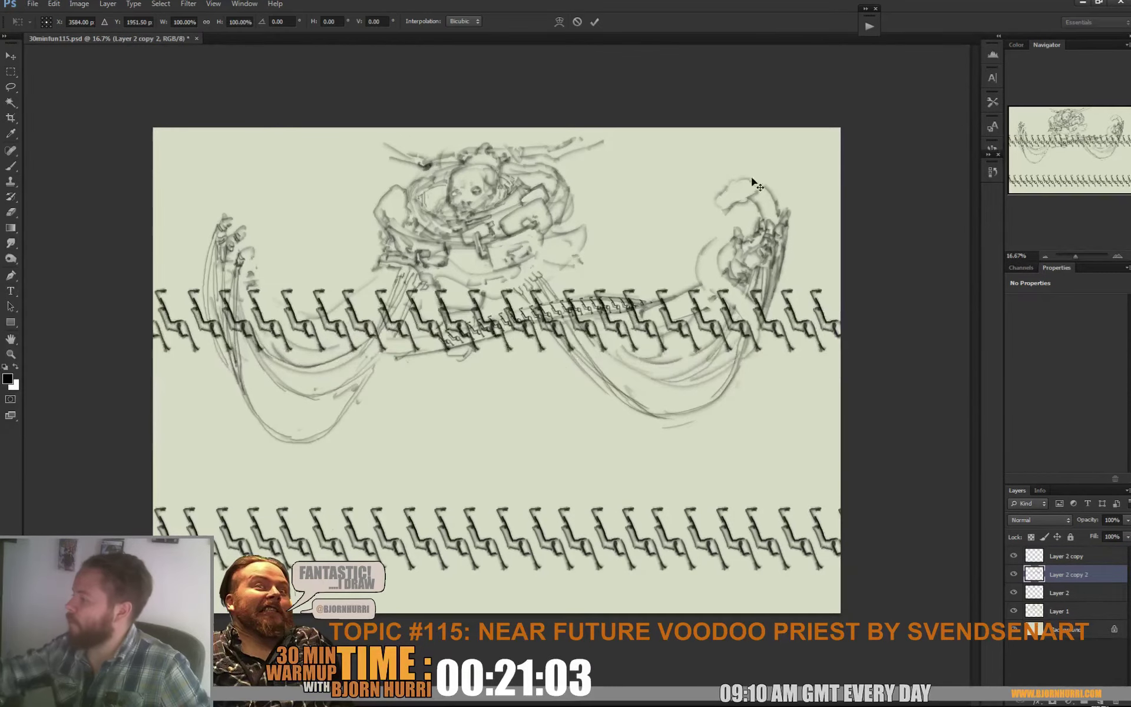
drag(713, 141, 878, 396)
drag(769, 602, 784, 354)
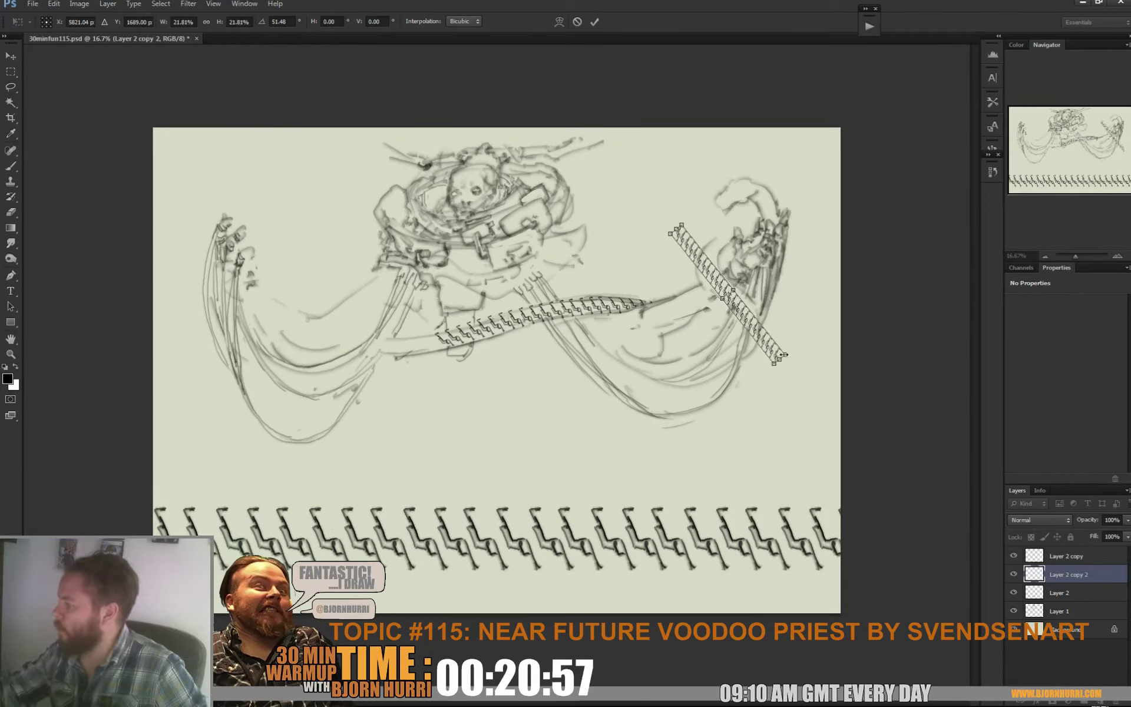
key(Return)
Warp the rotated link row into an S-curve that follows the ribbon wrapping around the right hand
key(ctrl+t)
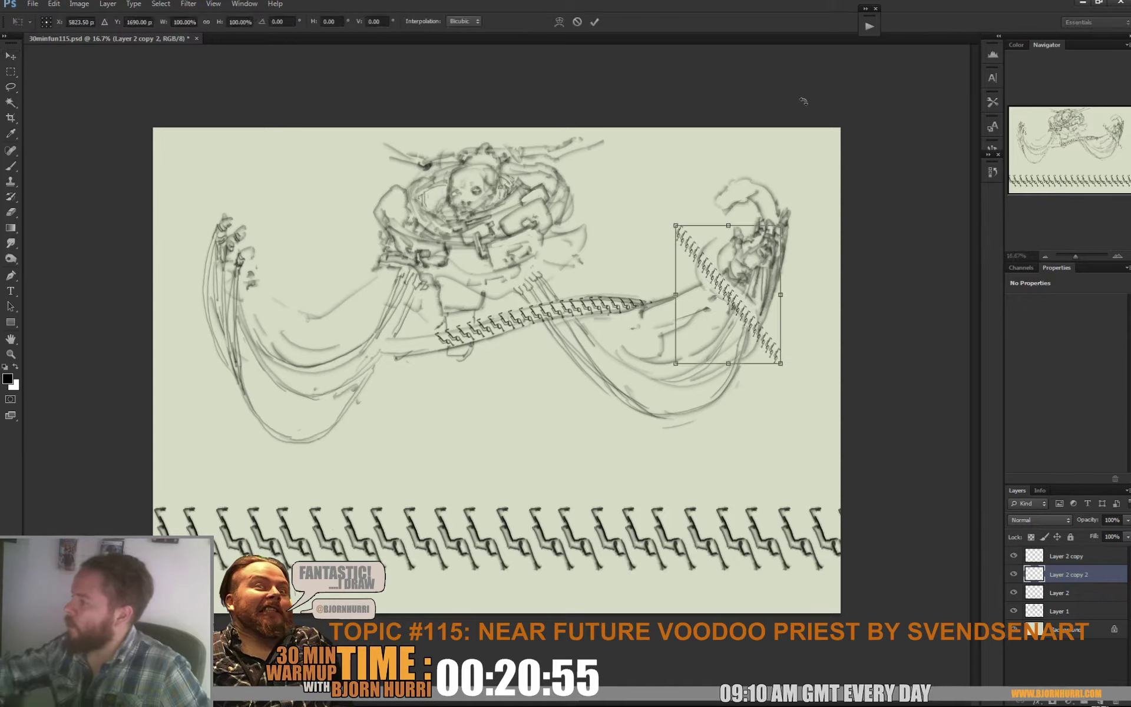
click(560, 22)
mouse_move(747, 363)
mouse_down()
mouse_move(717, 354)
mouse_move(746, 361)
mouse_move(736, 359)
mouse_up()
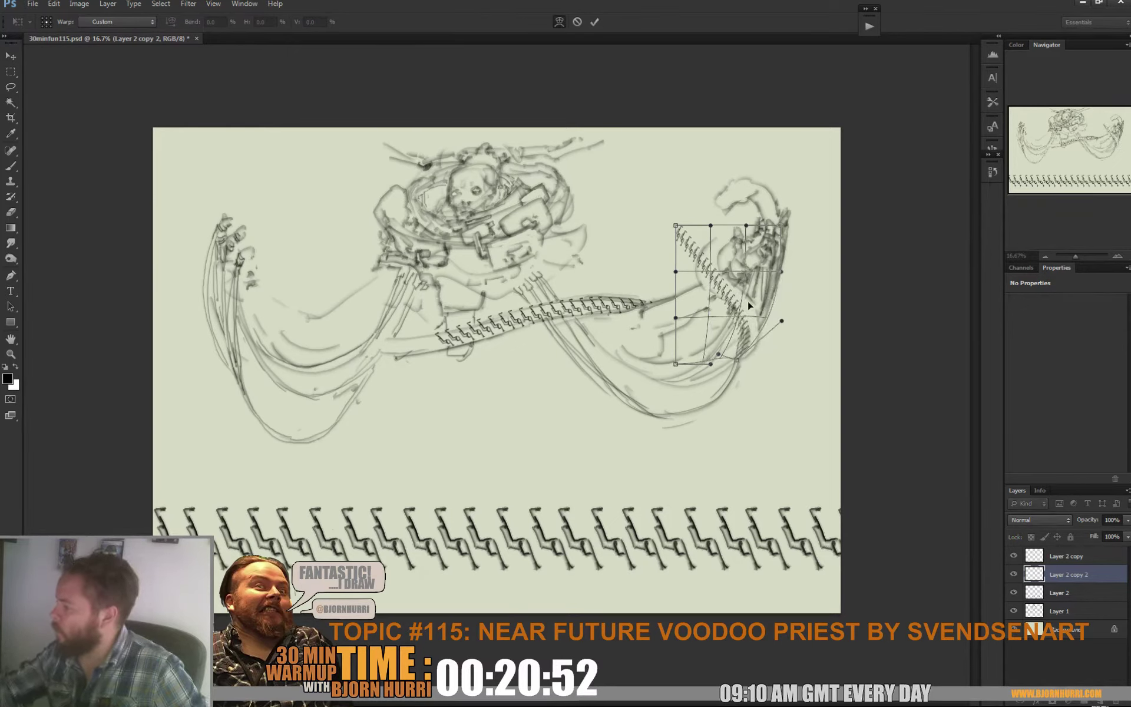
drag(748, 304, 753, 335)
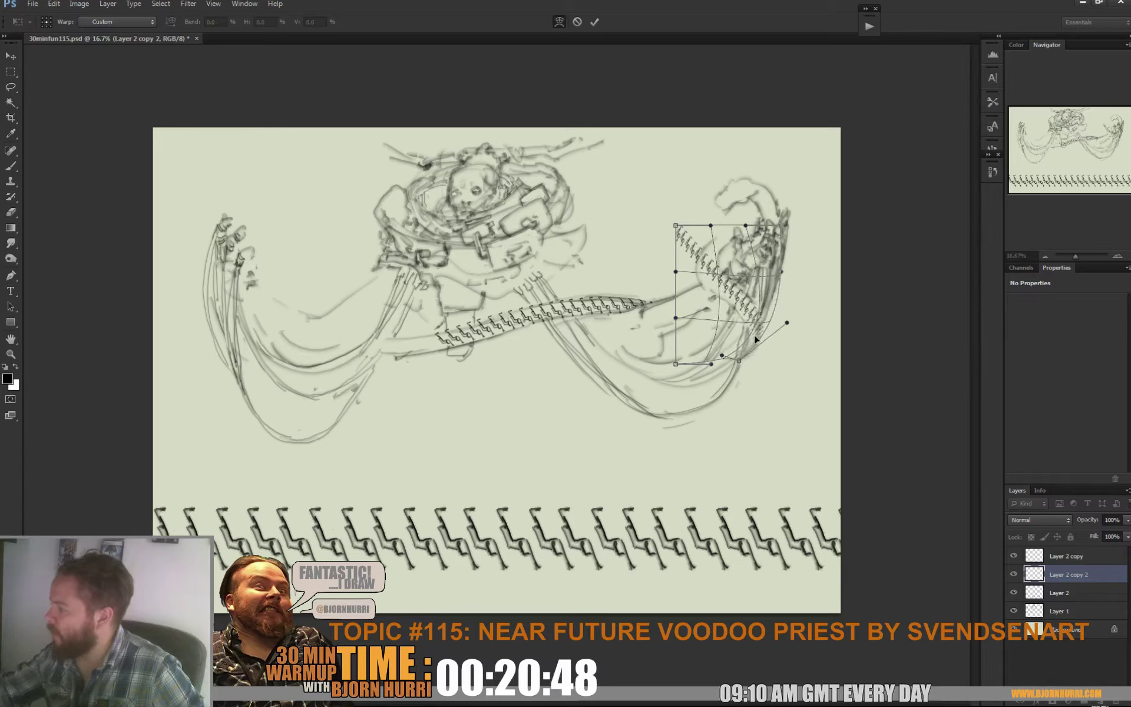
drag(725, 251, 736, 271)
drag(675, 225, 703, 281)
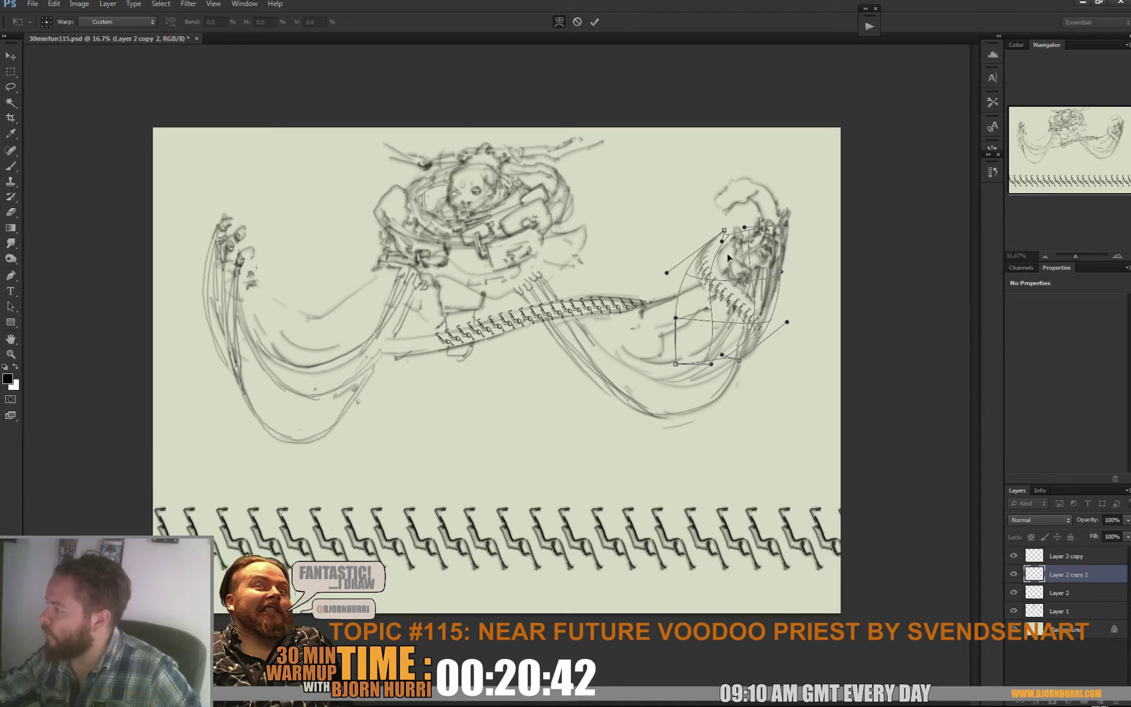
key(Return)
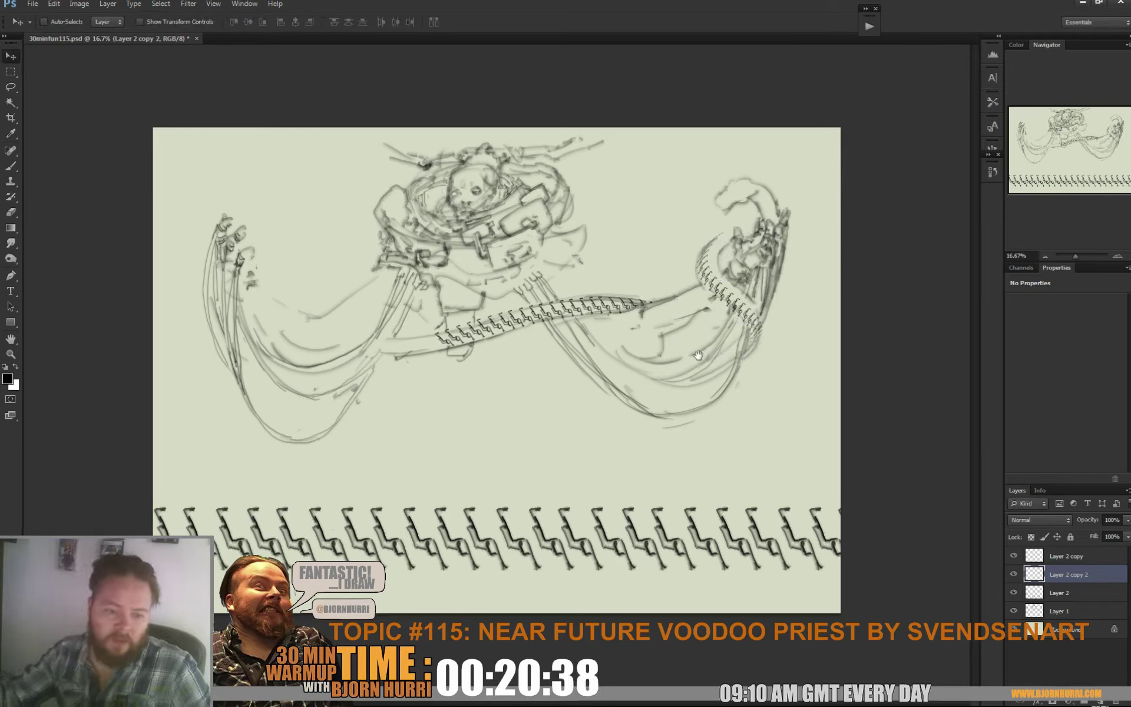
Place another reduced, tilted copy of the large link row along the left stretch of the band, overlapping the end of the existing links
key(b)
key(v)
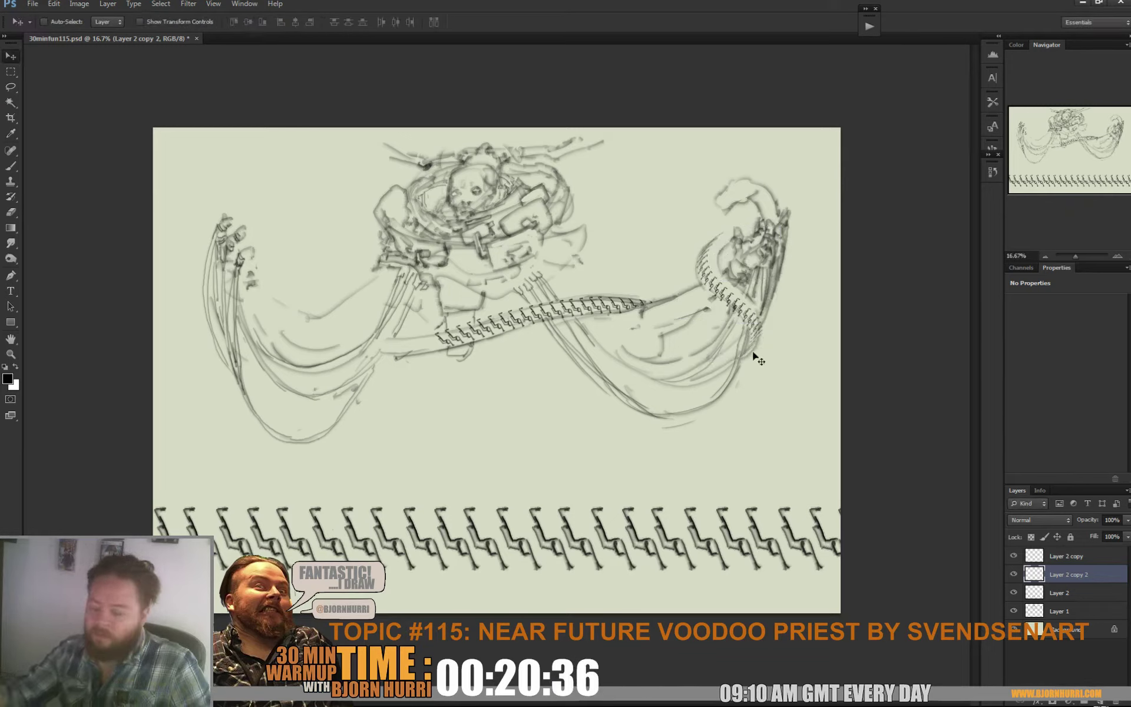
ctrl+click(553, 545)
drag(710, 534, 353, 366)
key(ctrl+j)
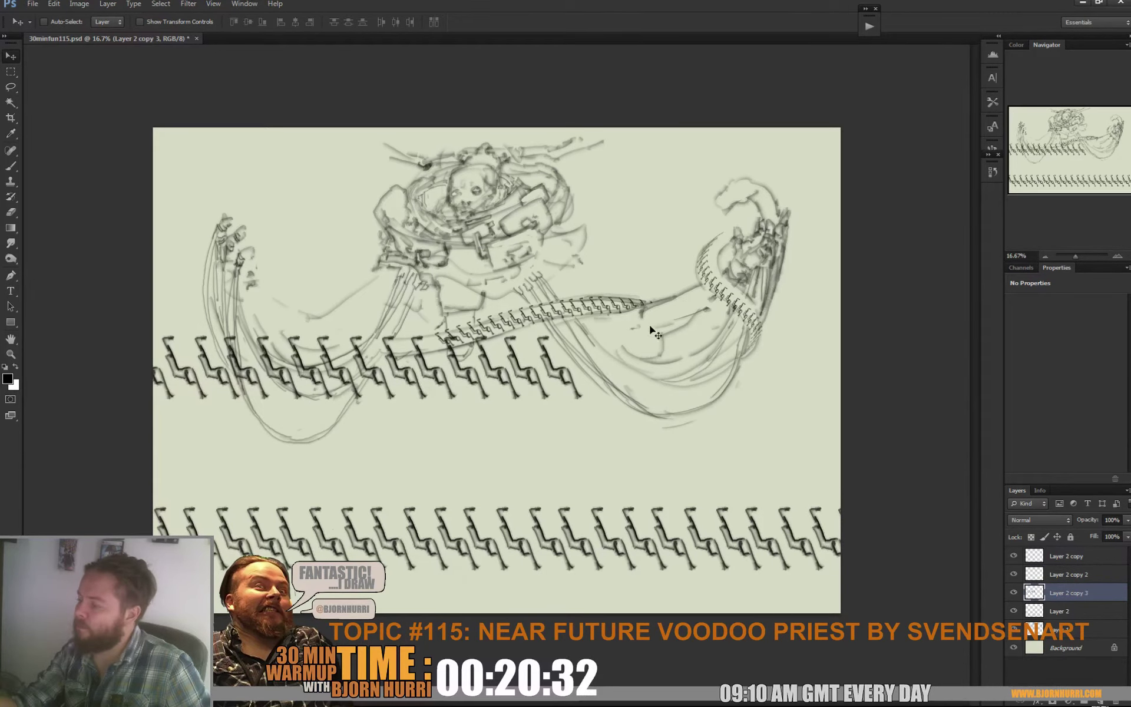
key(ctrl+z)
drag(499, 327, 502, 419)
key(ctrl+t)
drag(427, 377, 474, 359)
key(Return)
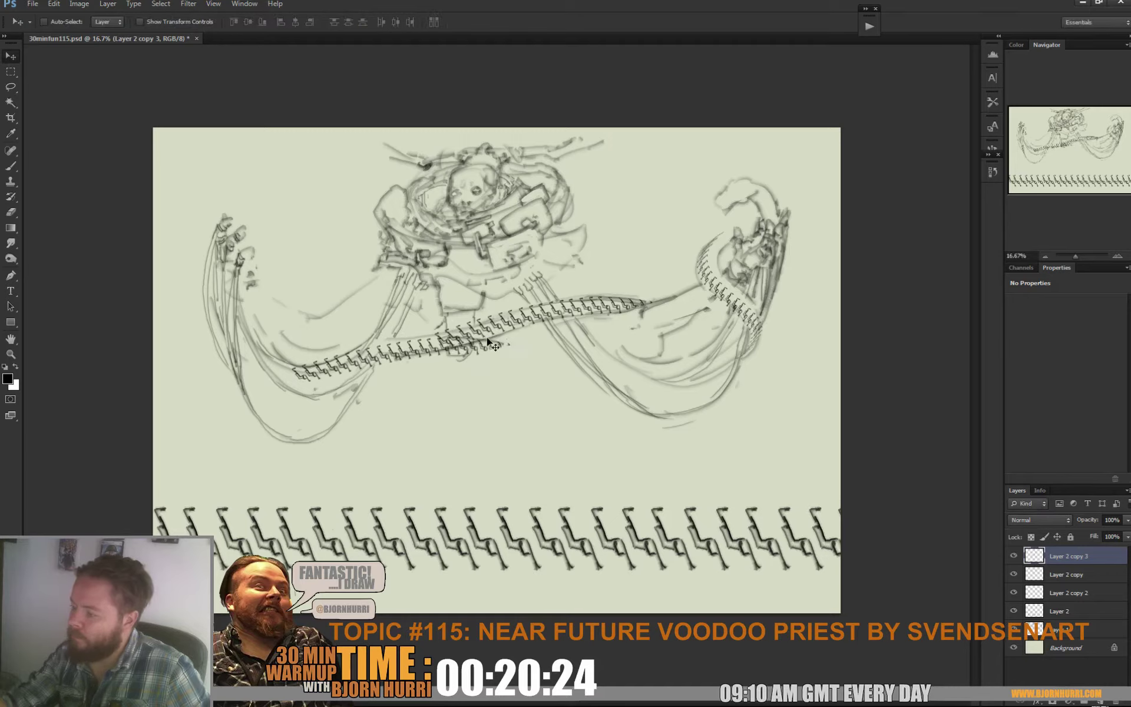
Nudge the tilted link-row copy upward and warp it so it follows the left stretch of the band
key(shift+Up)
key(shift+Up)
key(shift+Up)
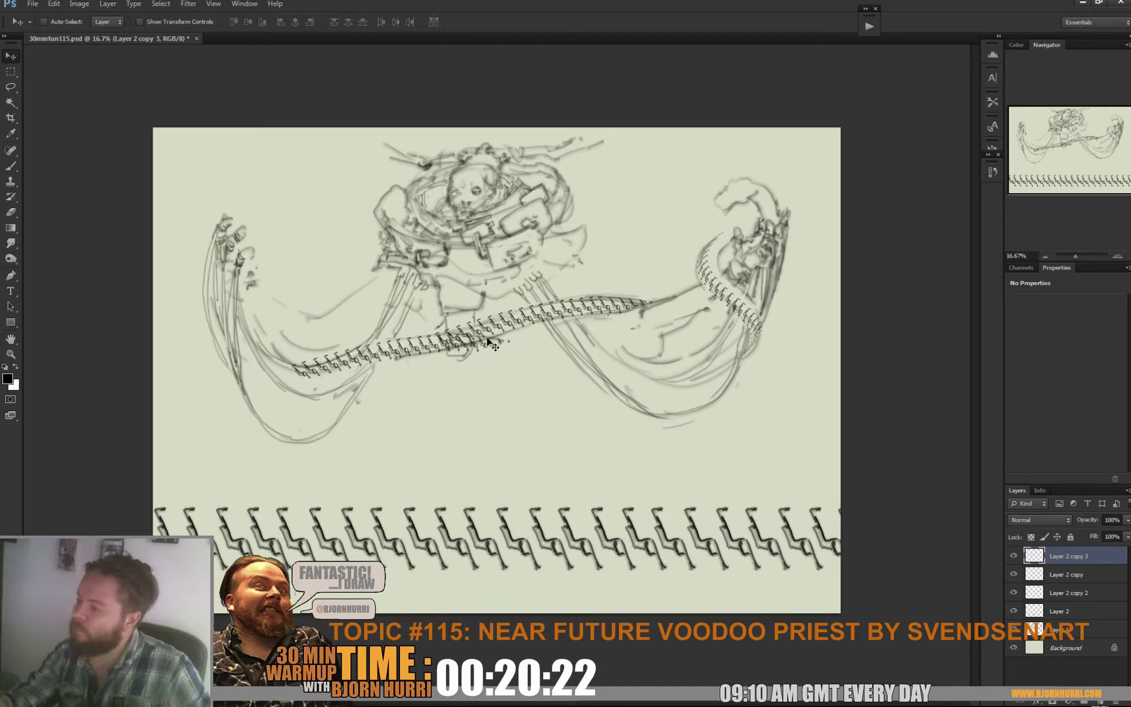
key(ctrl+t)
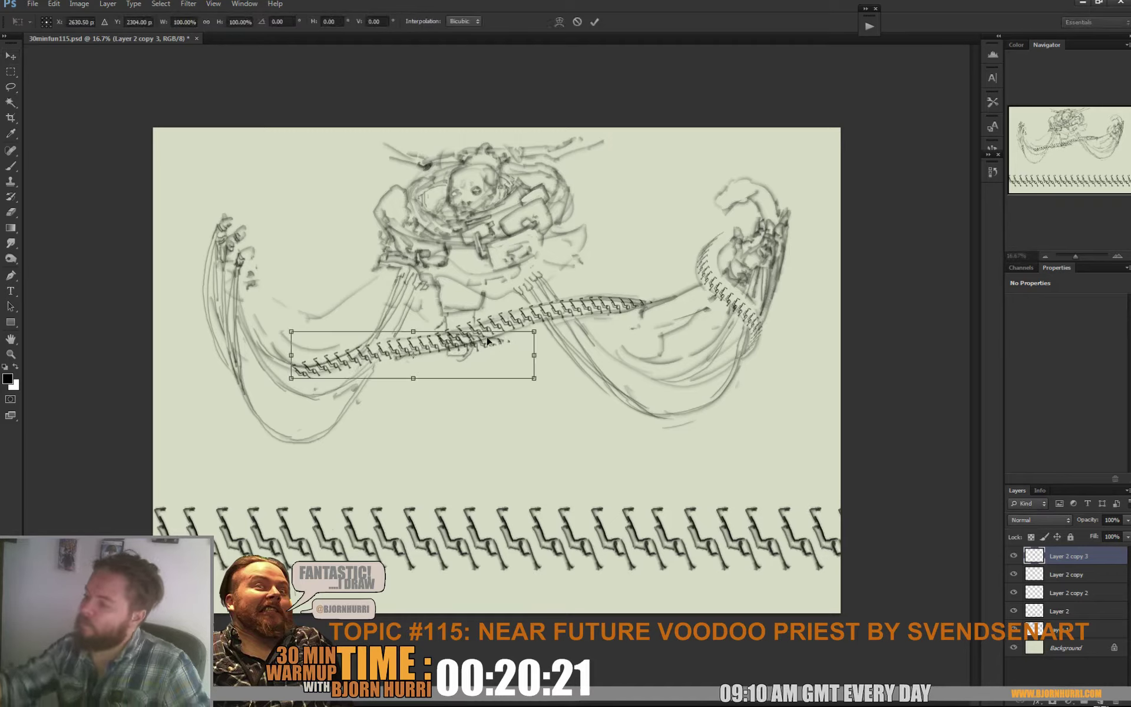
click(557, 22)
mouse_move(310, 342)
mouse_down()
mouse_move(307, 298)
mouse_move(298, 351)
mouse_up()
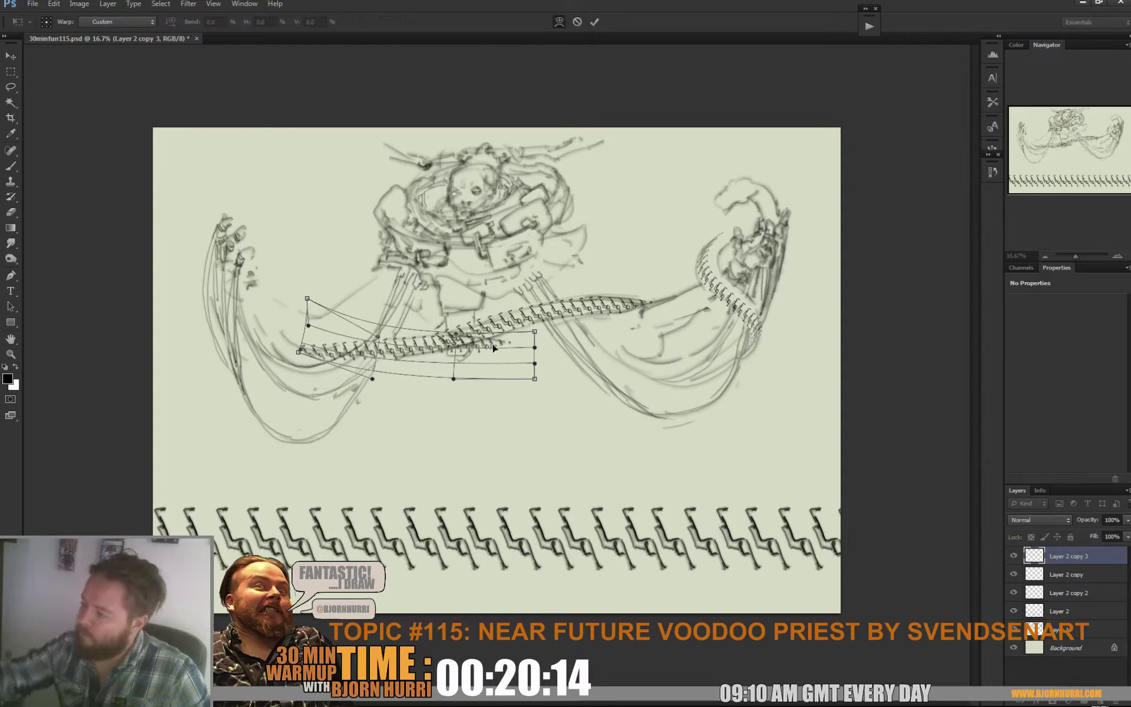
drag(494, 348, 453, 355)
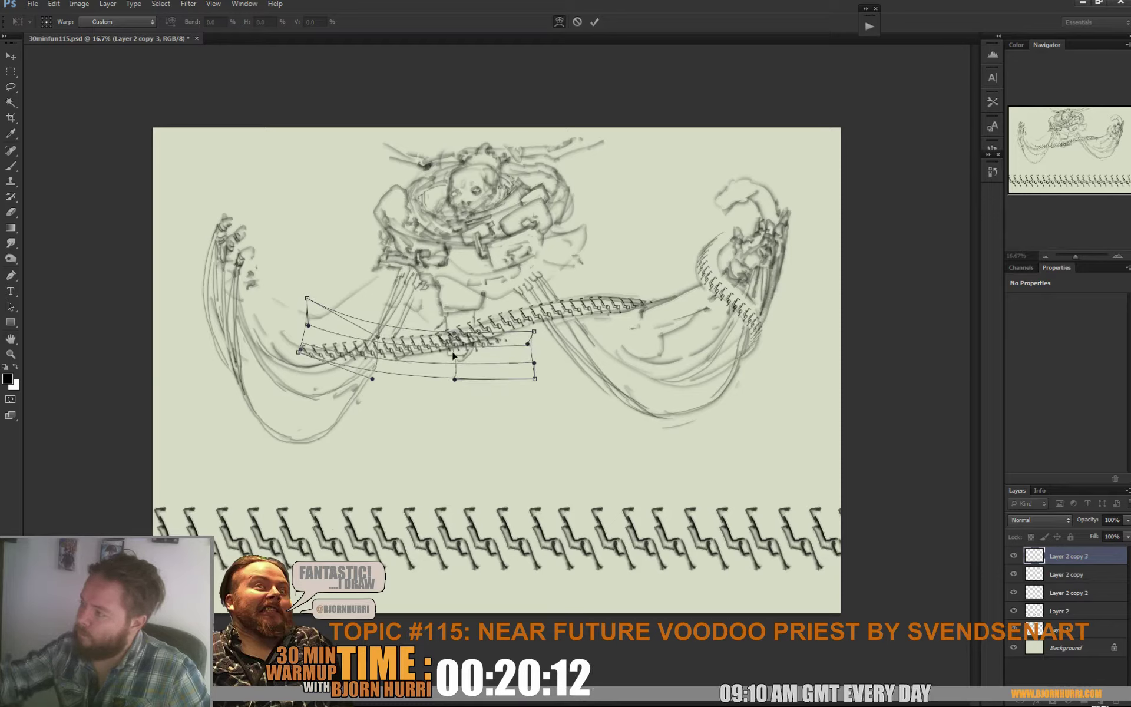
key(Return)
Erase the surplus links at the left end of the warped row where the band meets the sleeve
key(e)
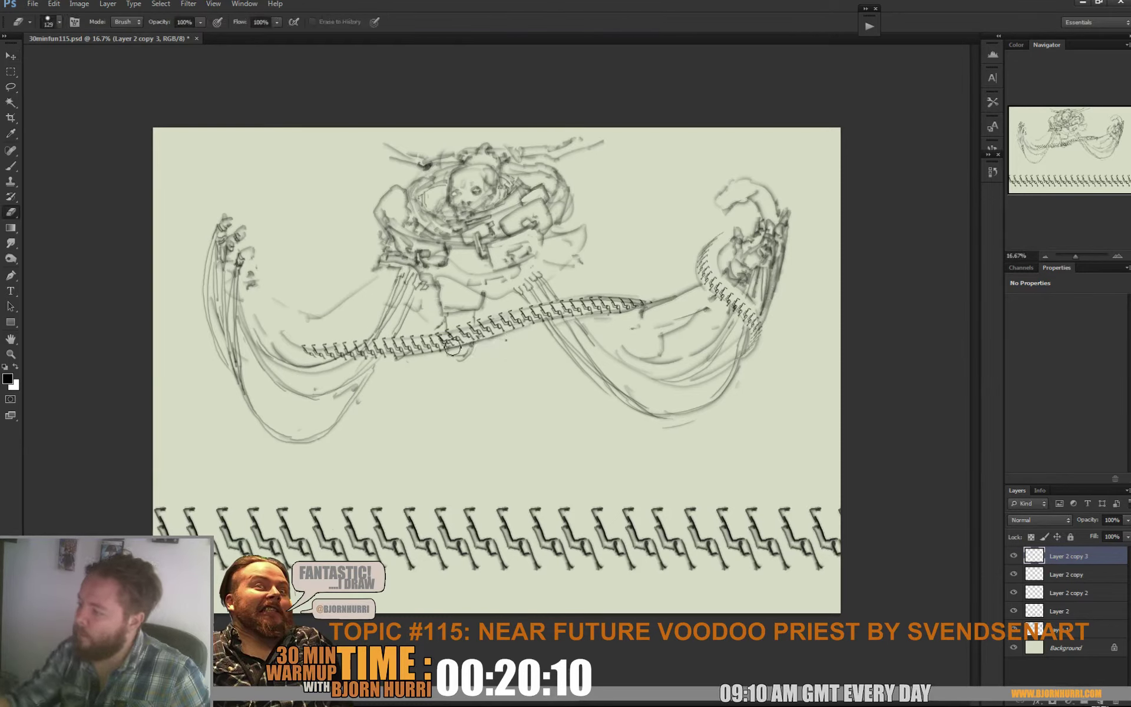
mouse_move(369, 357)
mouse_down()
mouse_move(371, 383)
mouse_move(348, 320)
mouse_move(318, 334)
mouse_move(324, 326)
mouse_up()
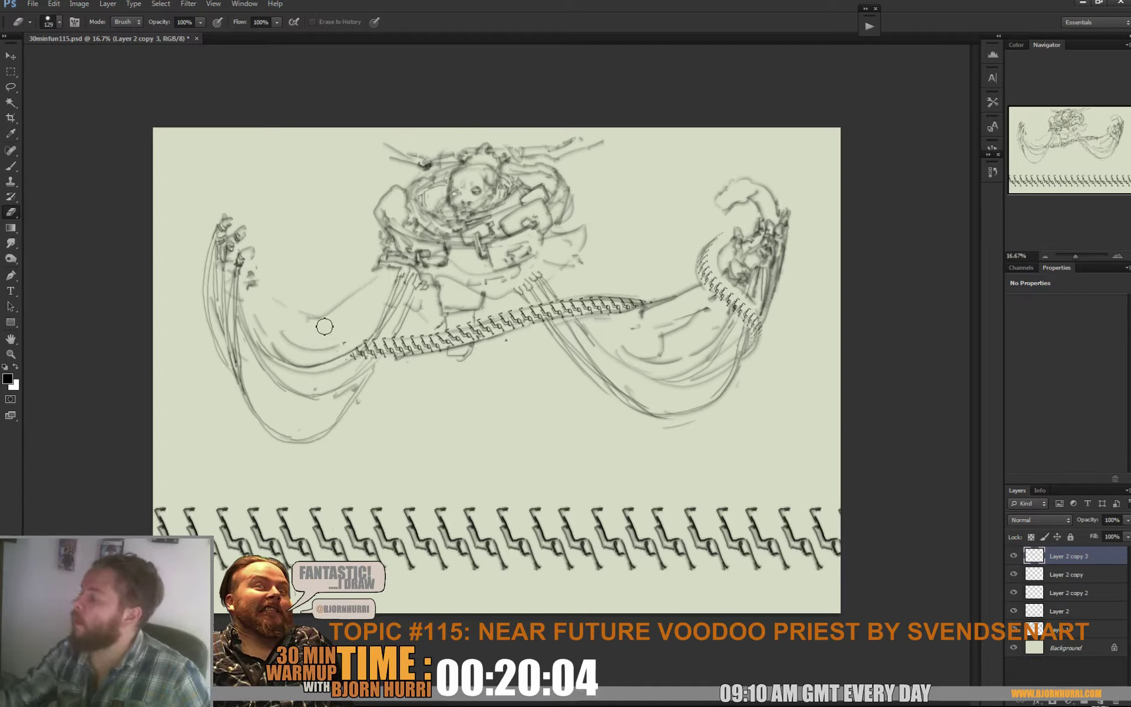
key(b)
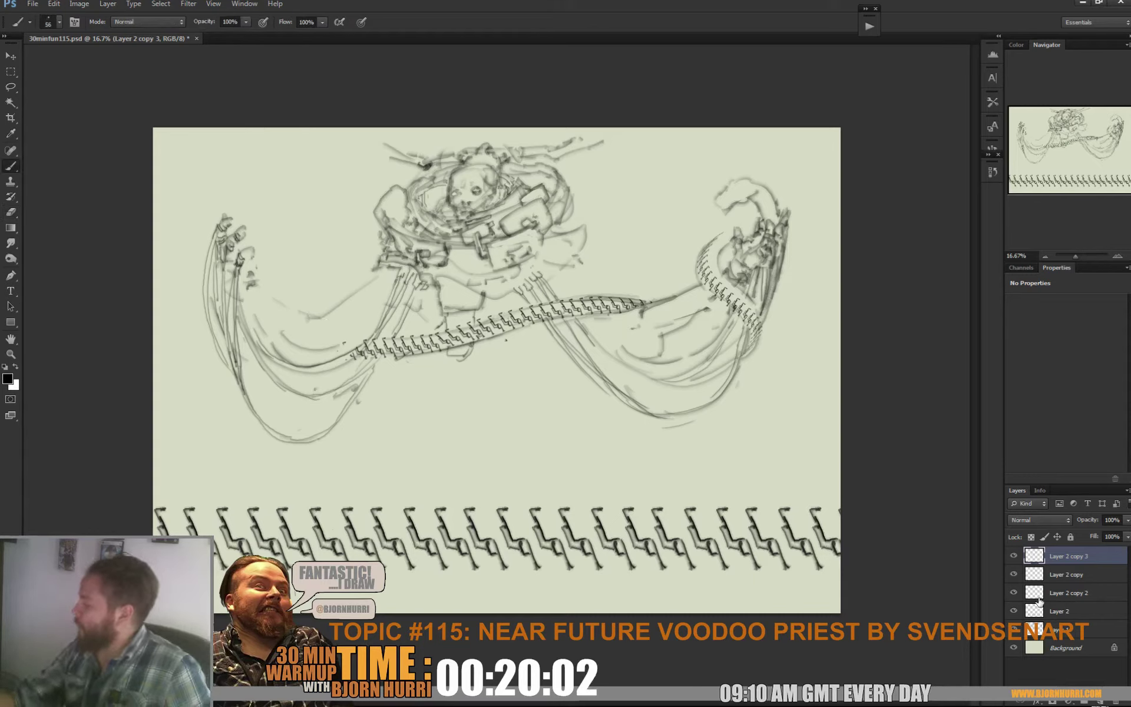
Hide Layer 2 and merge the three link-row copies with the sketch layer beneath it
click(1014, 612)
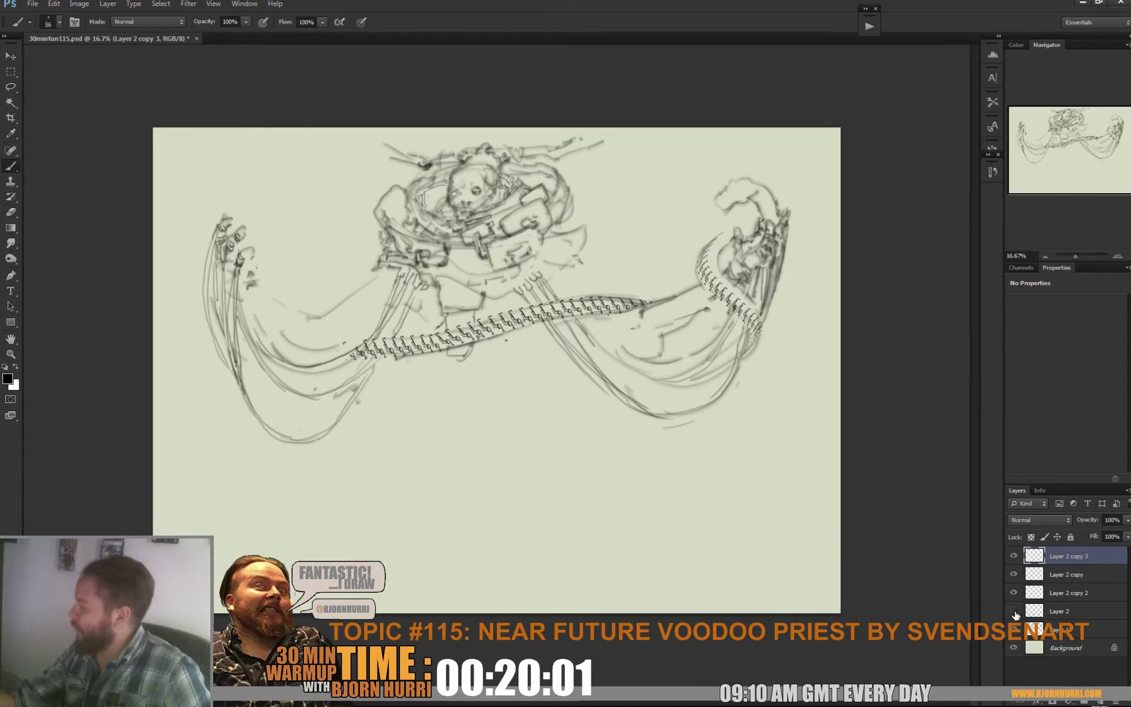
shift+click(1056, 577)
ctrl+click(1058, 594)
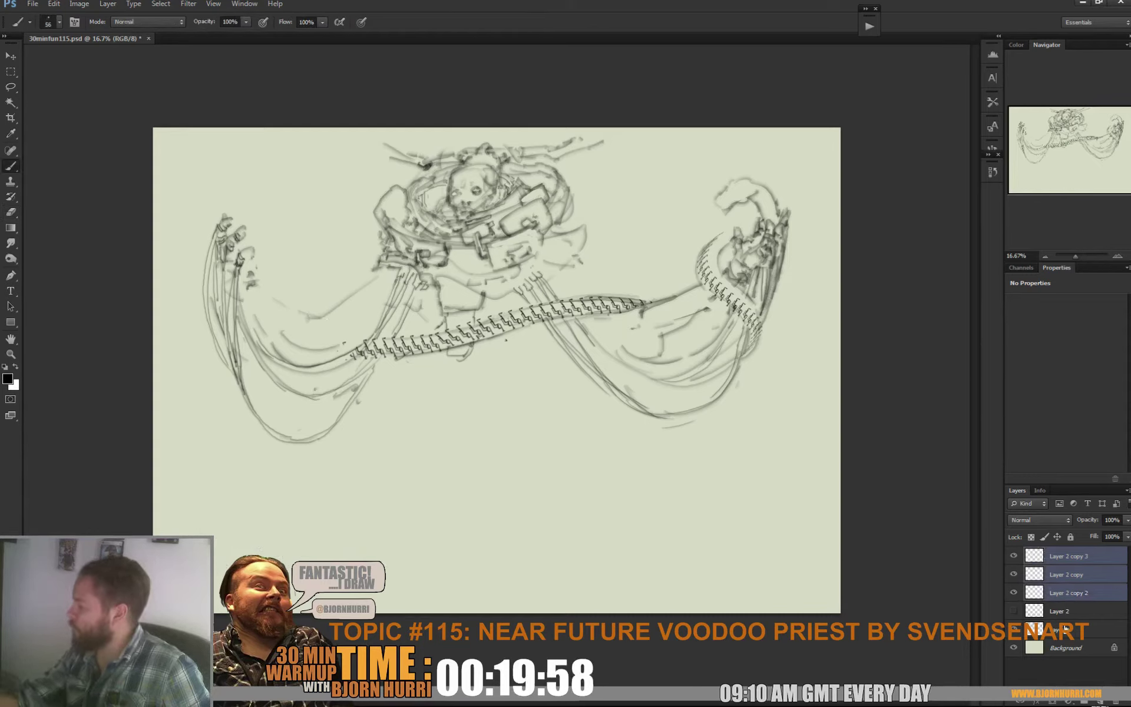
ctrl+click(1065, 628)
key(ctrl+e)
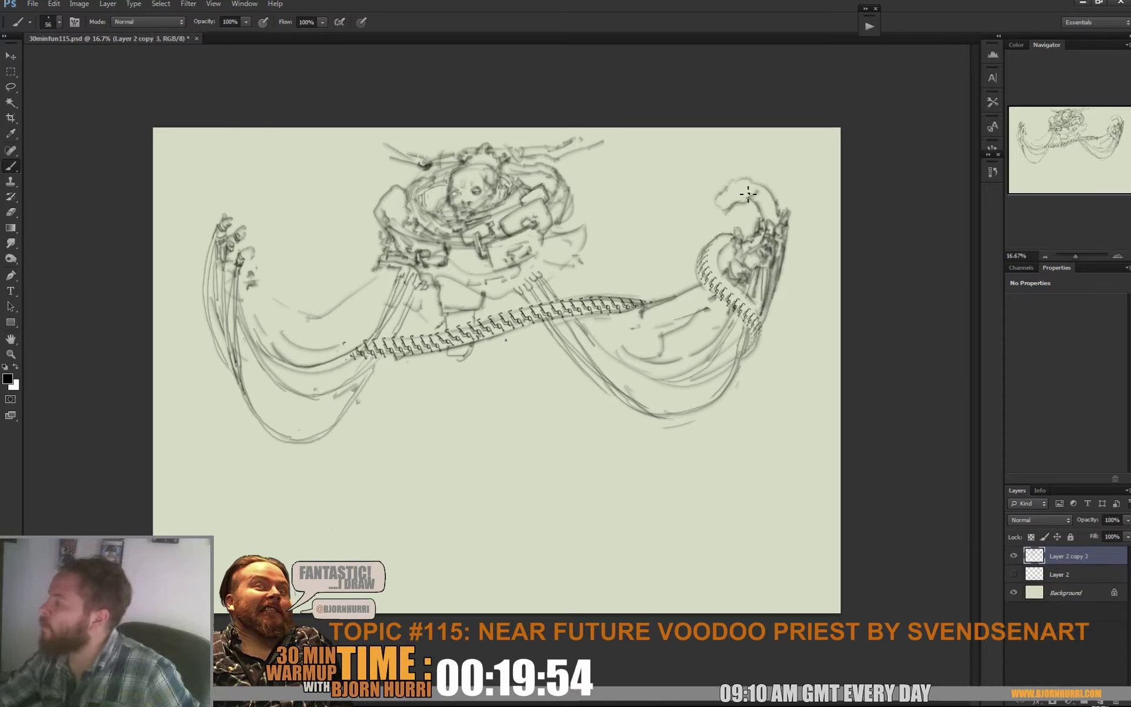
With a 28 px brush, draw the snake's eye, mouth and neck markings and firm up its coils around the right hand
right_click(752, 190)
drag(797, 218, 781, 218)
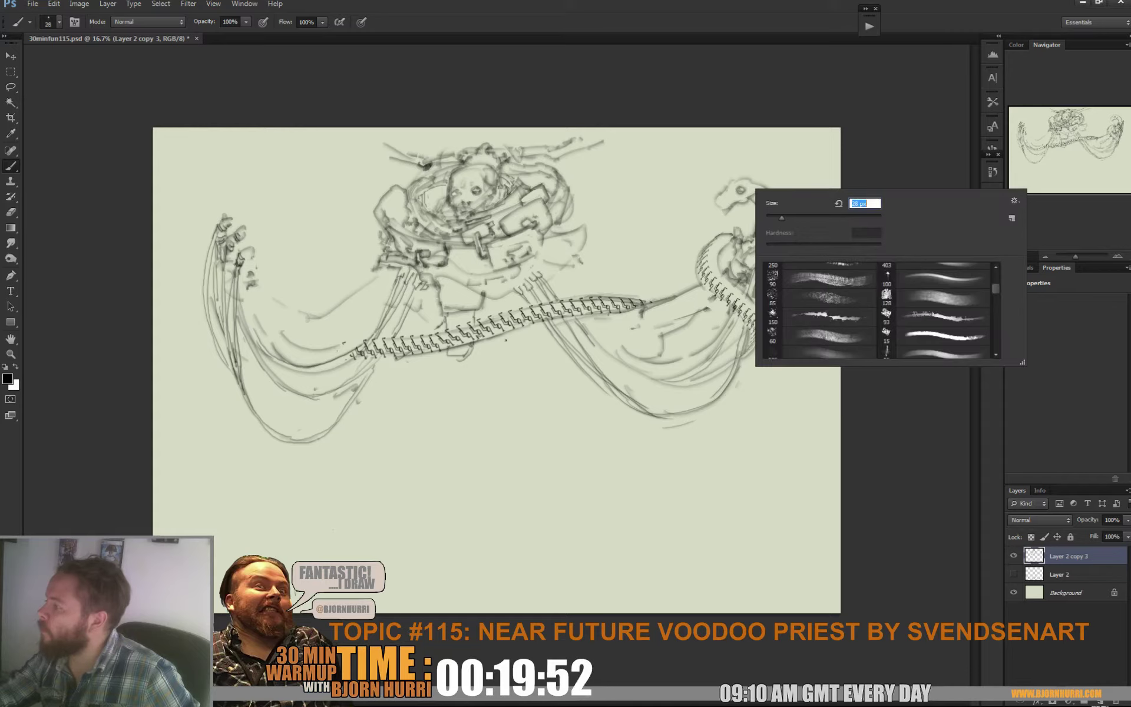
key(Return)
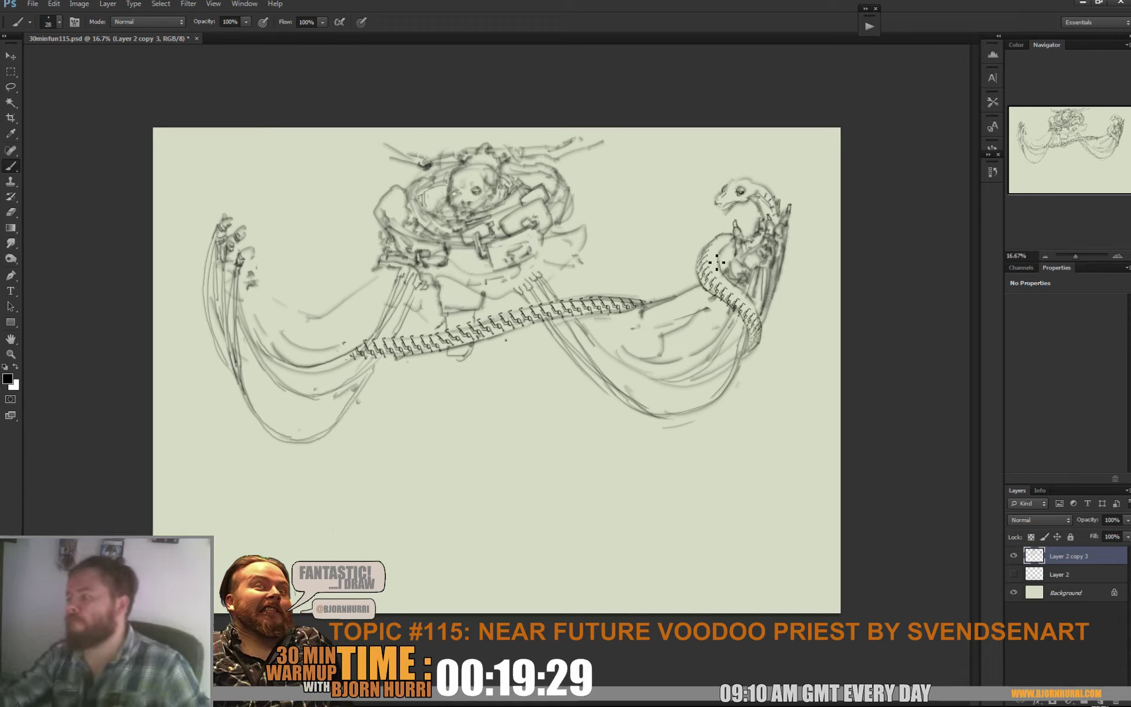
Redefine the priest's eyes, nose and mouth with a 30 px brush, erasing stray lines on the face
right_click(484, 181)
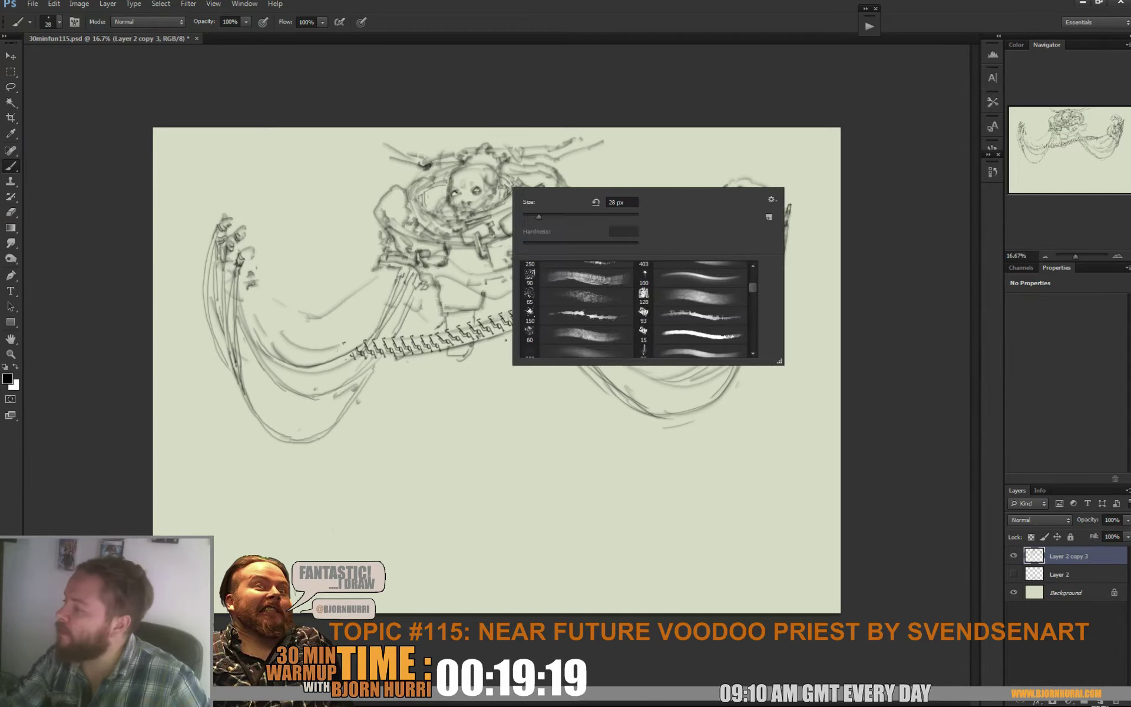
text(30)
key(Return)
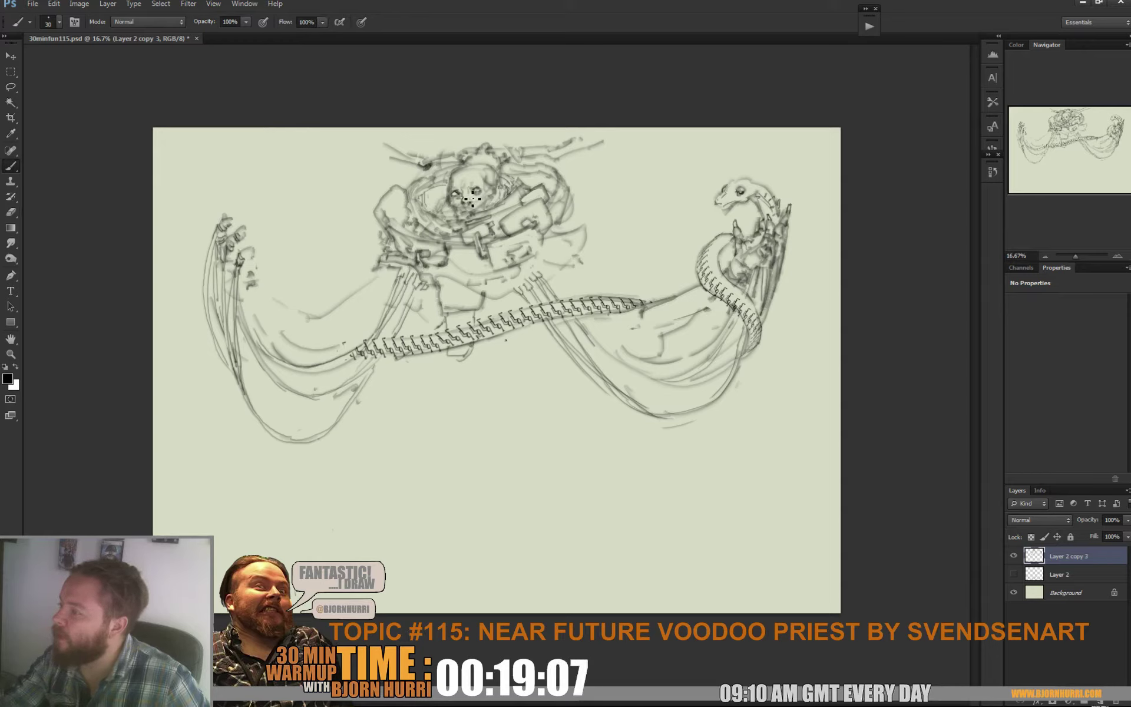
key(e)
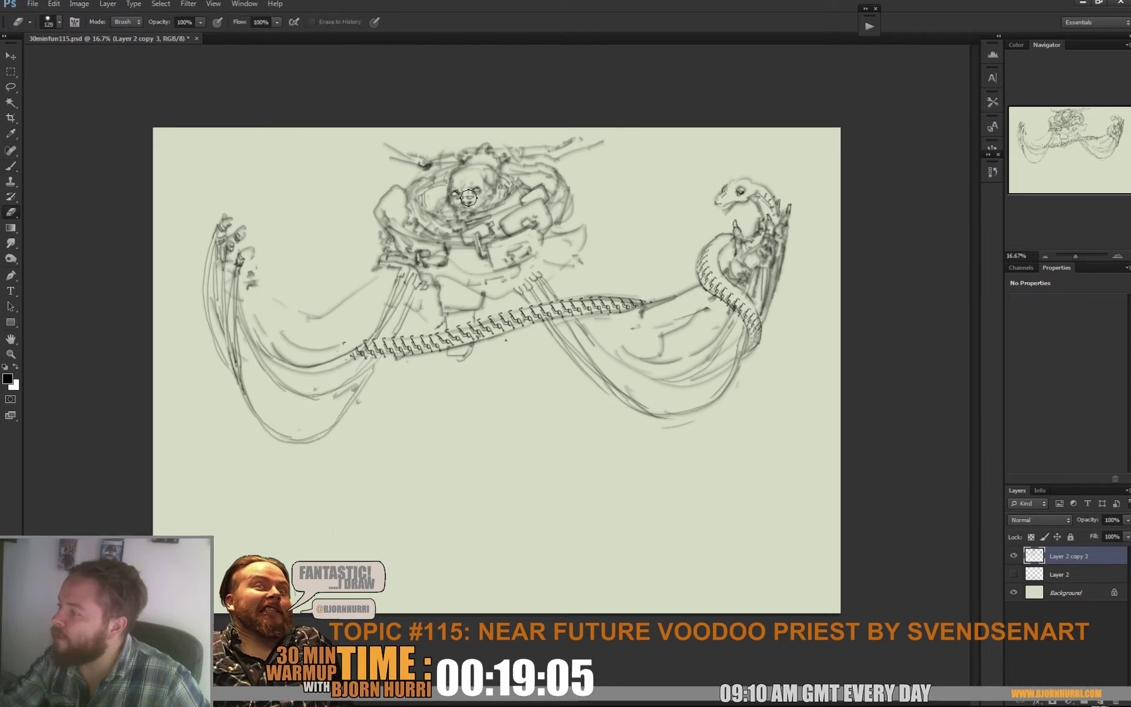
key(b)
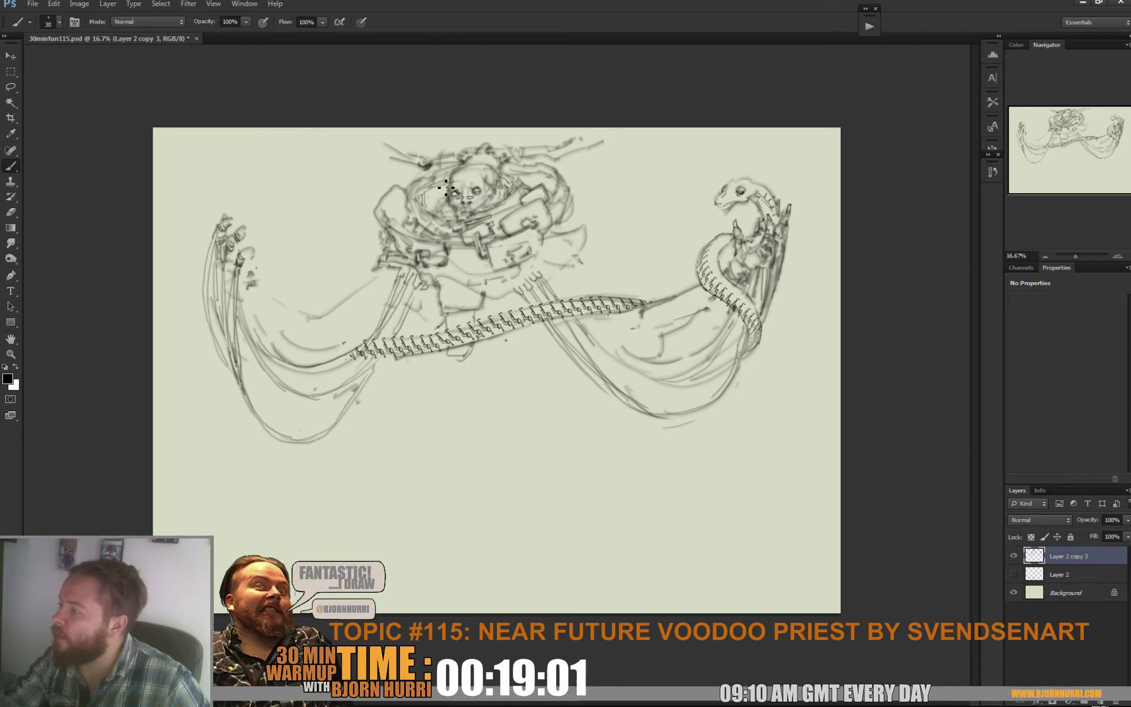
Cut light war-paint lines into the forehead and nose with a 23 px eraser, alternating with brush touch-ups
key(e)
right_click(478, 174)
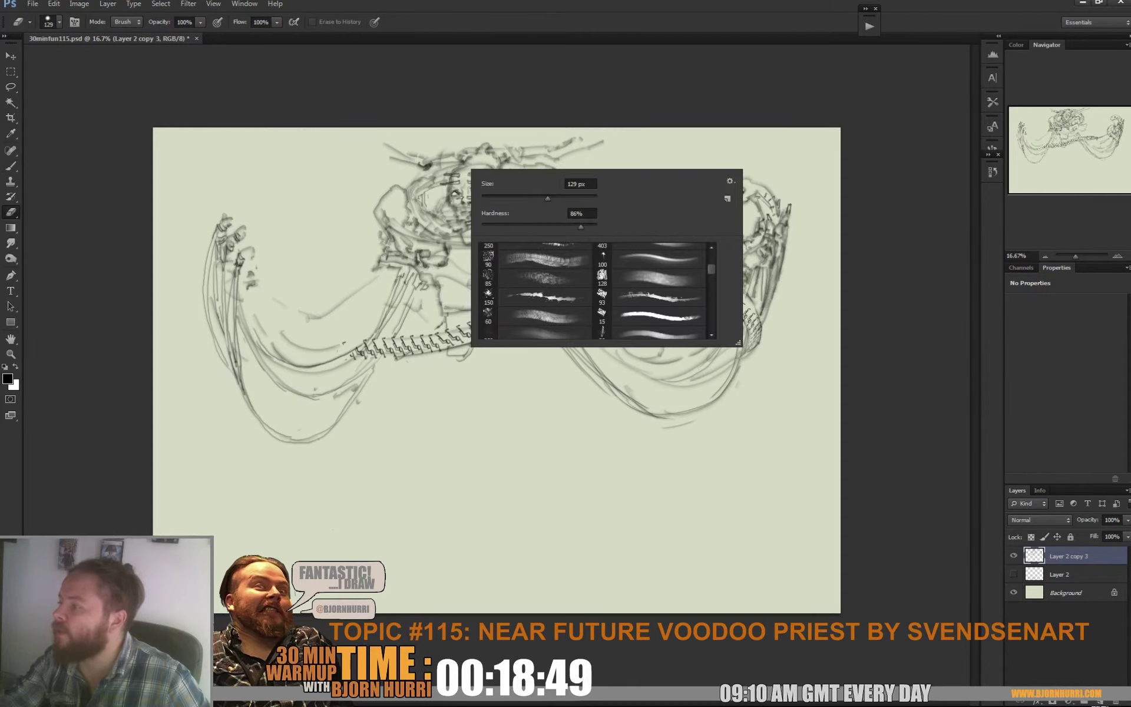
click(454, 180)
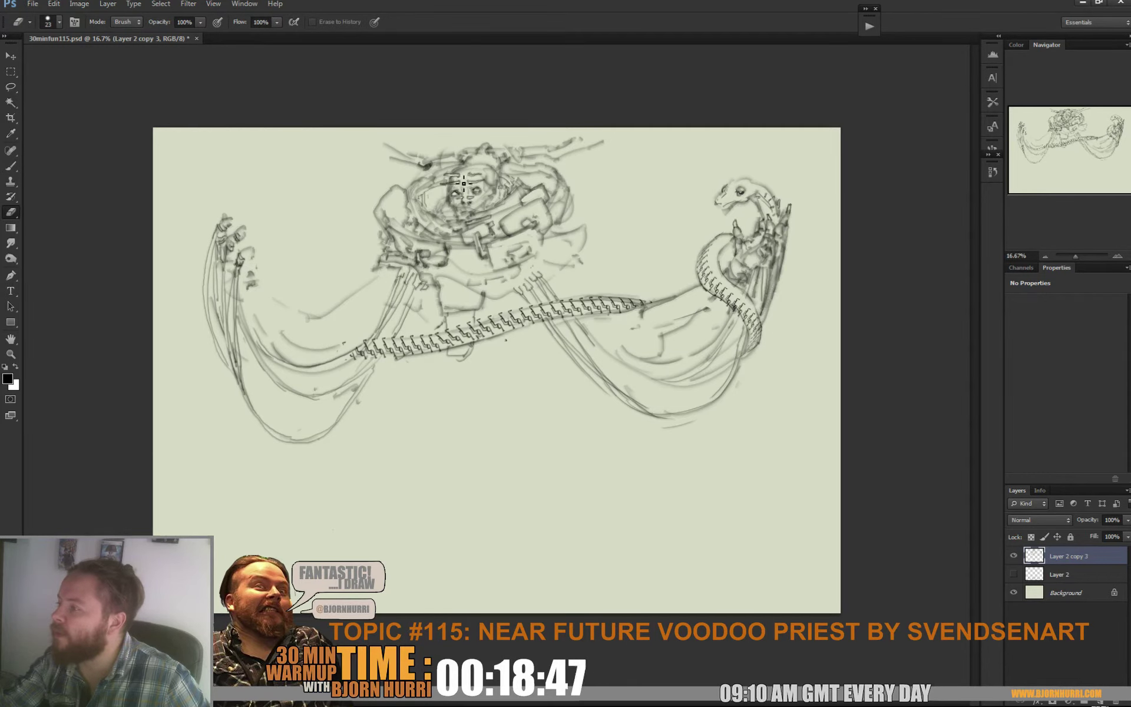
key(b)
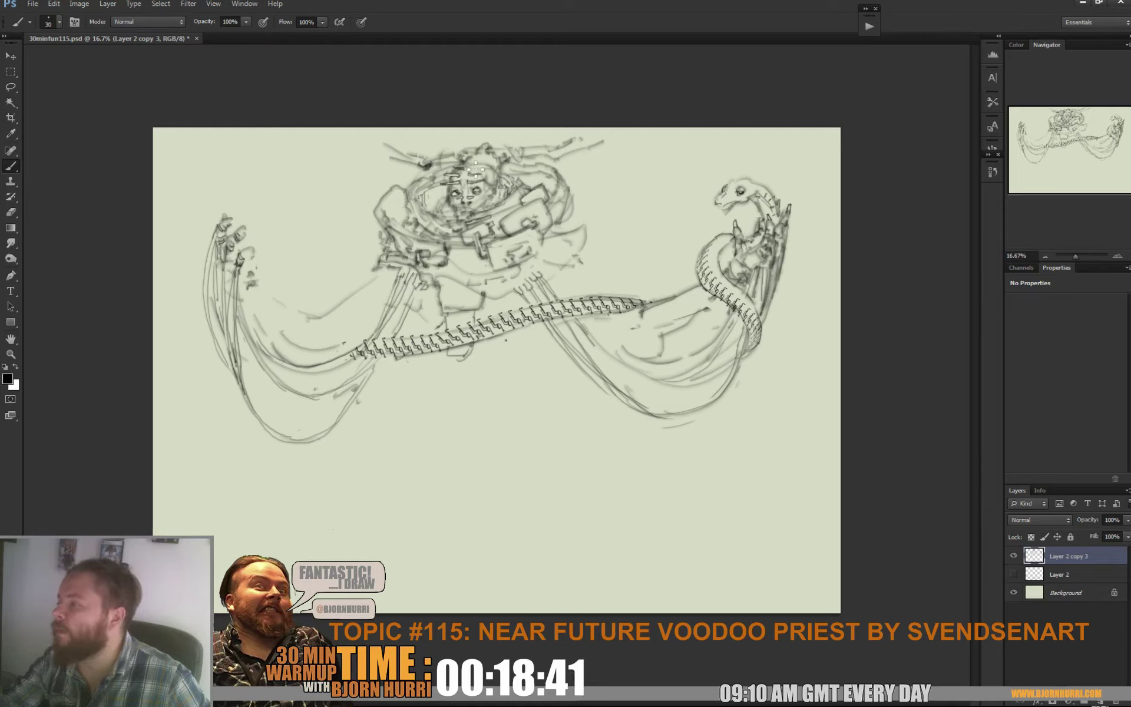
key(e)
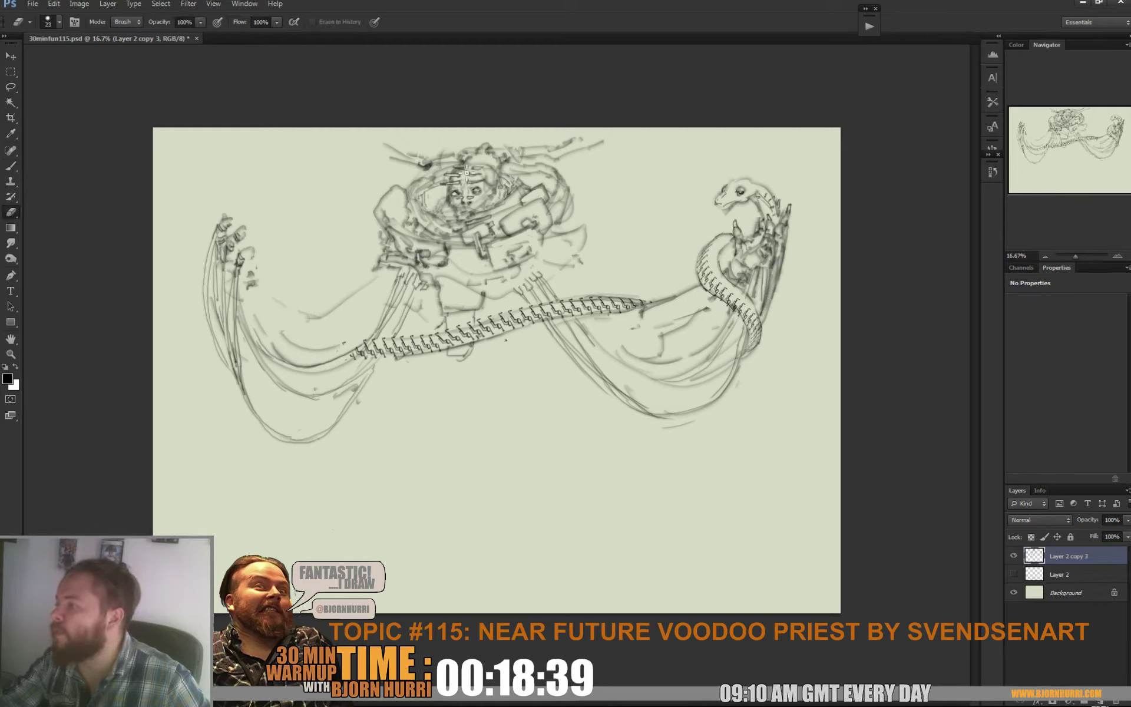
key(b)
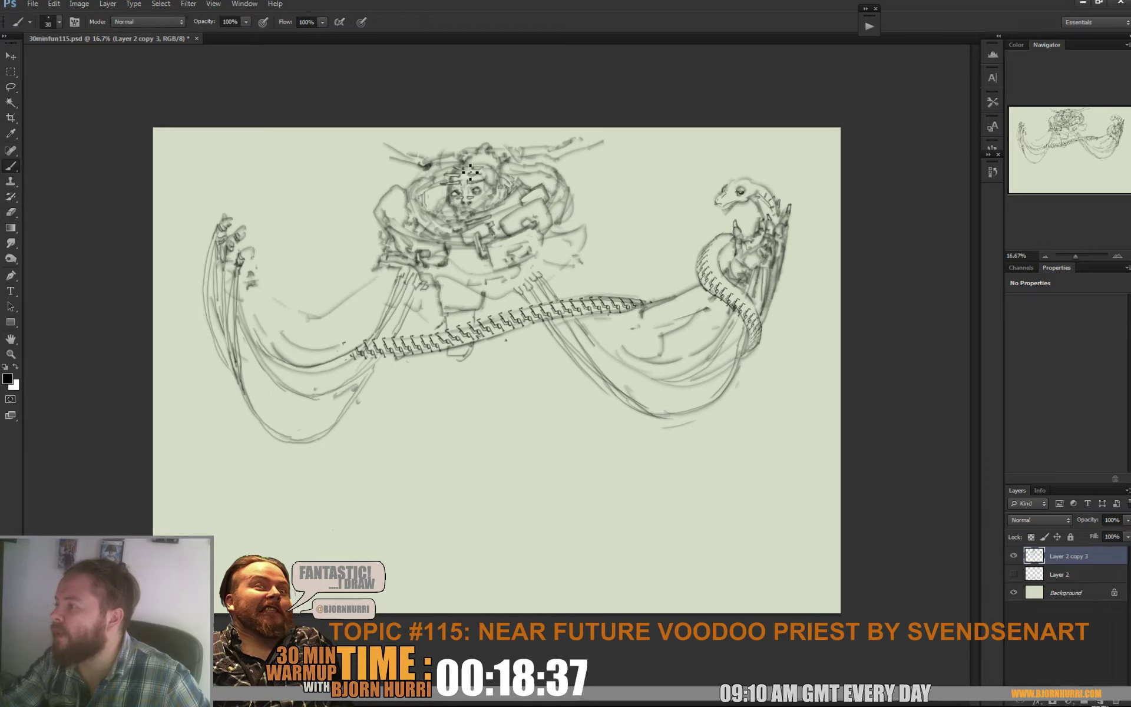
Strengthen the lines on top of the head above the forehead with a 37 px brush
right_click(514, 163)
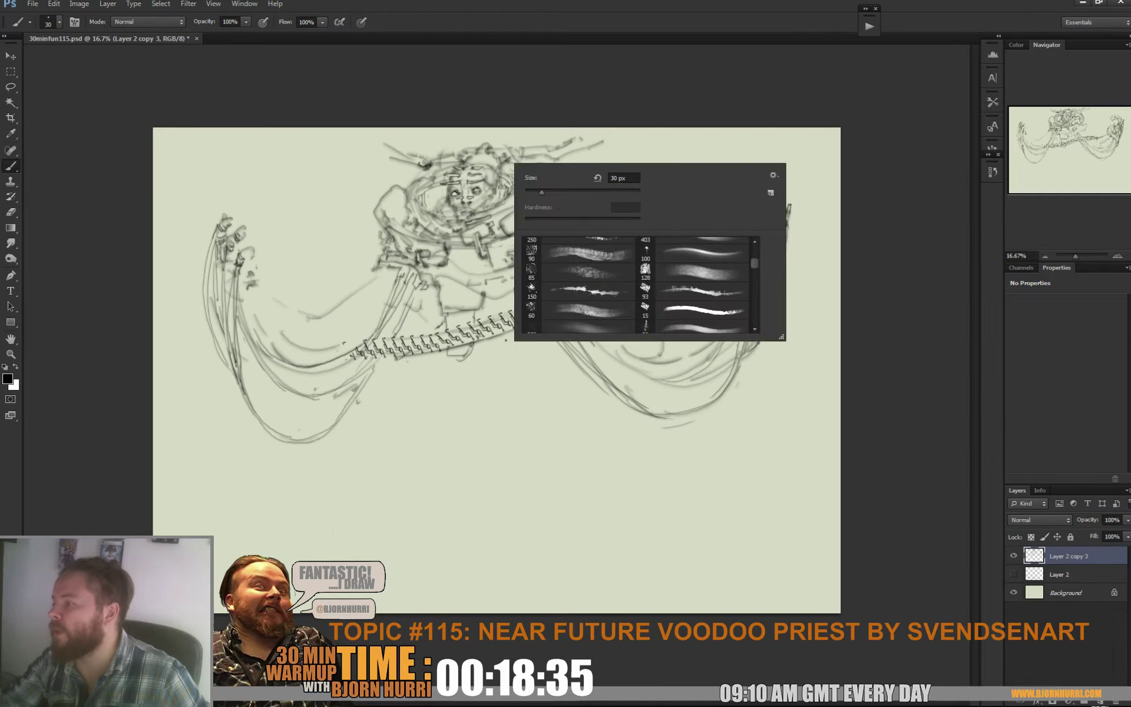
click(550, 191)
click(482, 157)
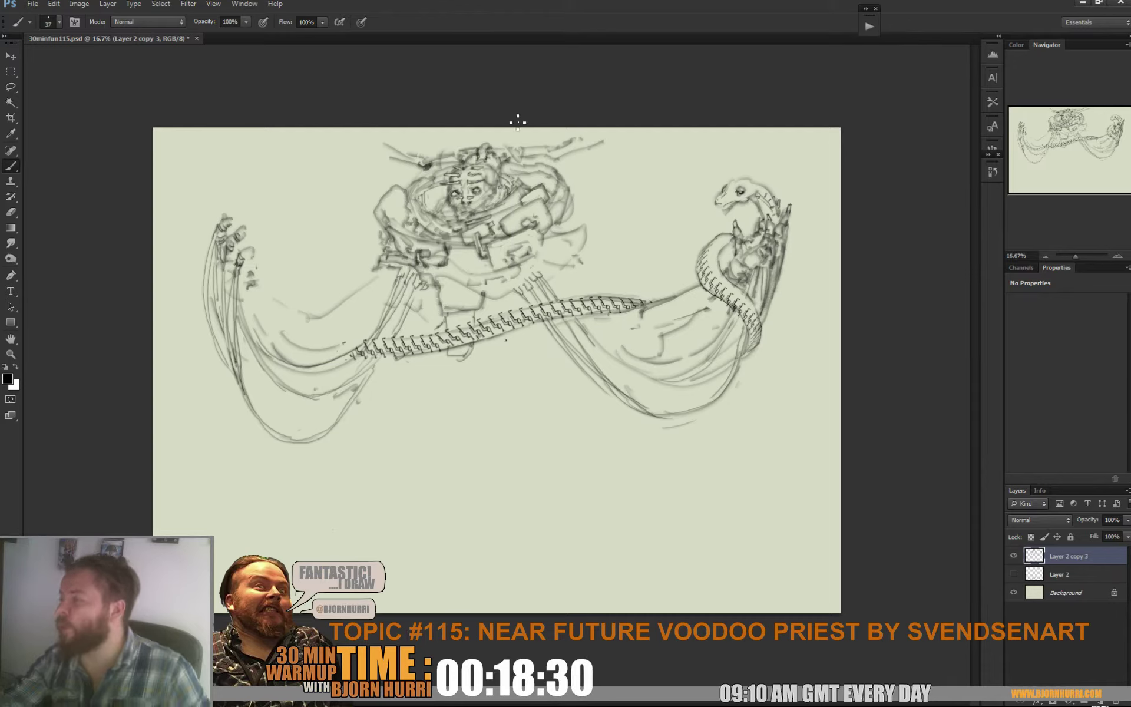
With a 46 px brush, outline the headdress's two long horns and reinforce the lines around the head and collar
right_click(513, 144)
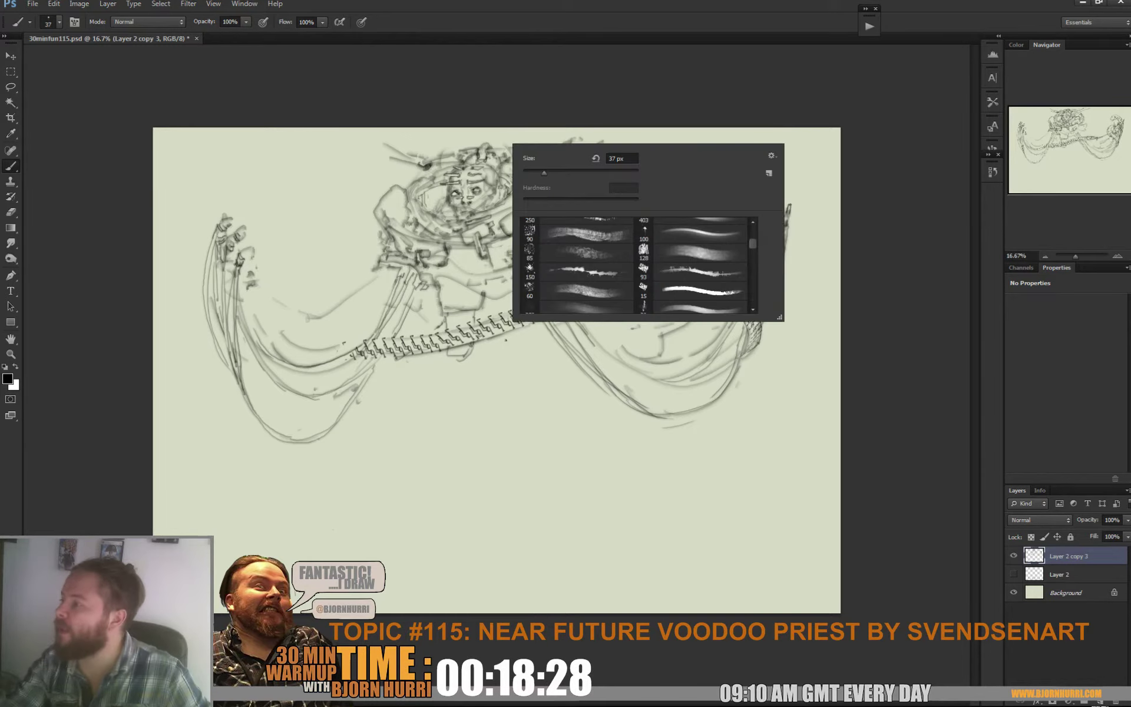
drag(543, 172, 547, 173)
key(Return)
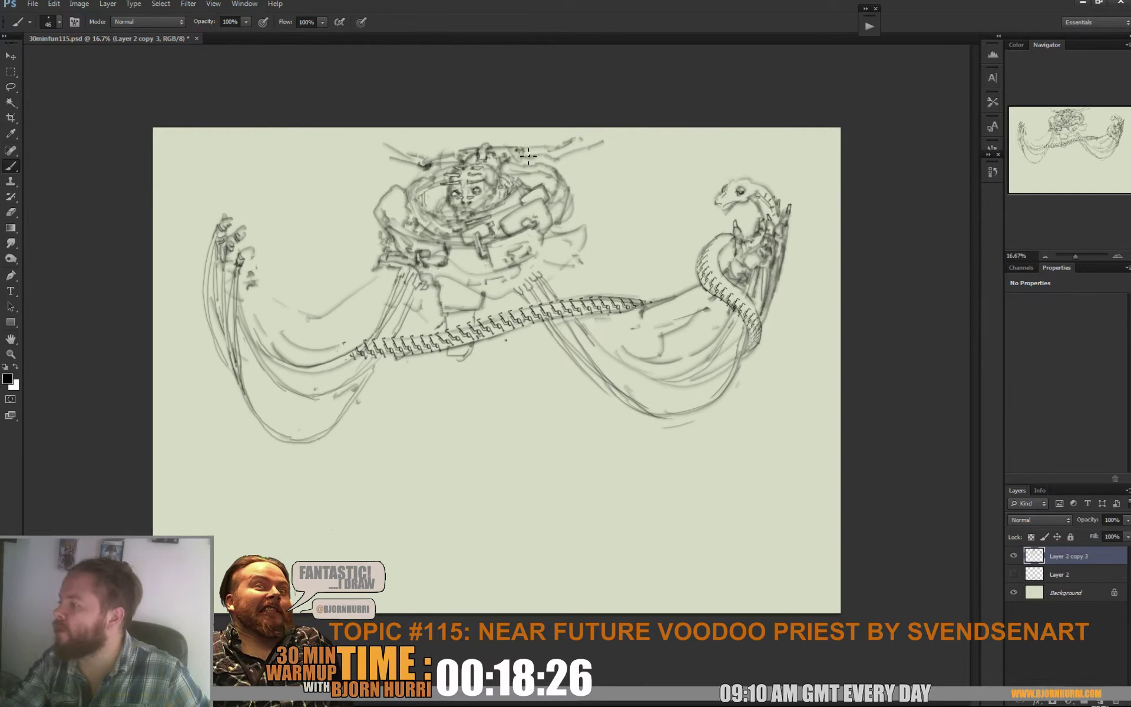
mouse_move(563, 152)
mouse_down()
mouse_move(600, 139)
mouse_move(547, 157)
mouse_up()
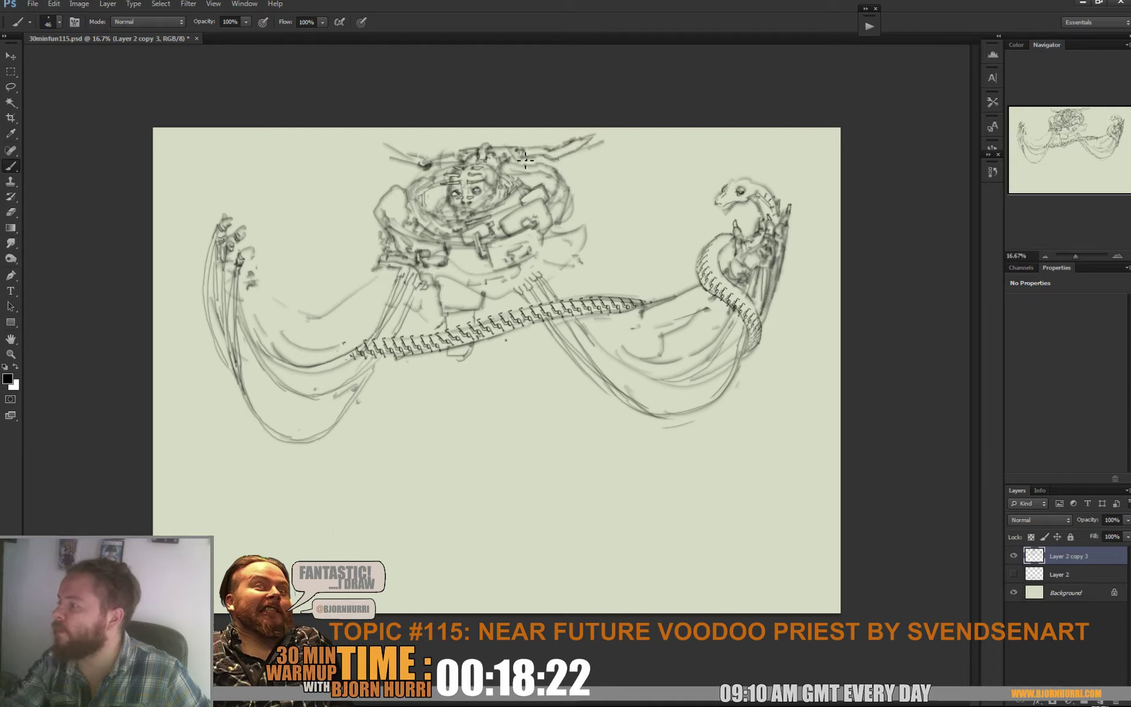
drag(381, 144, 422, 169)
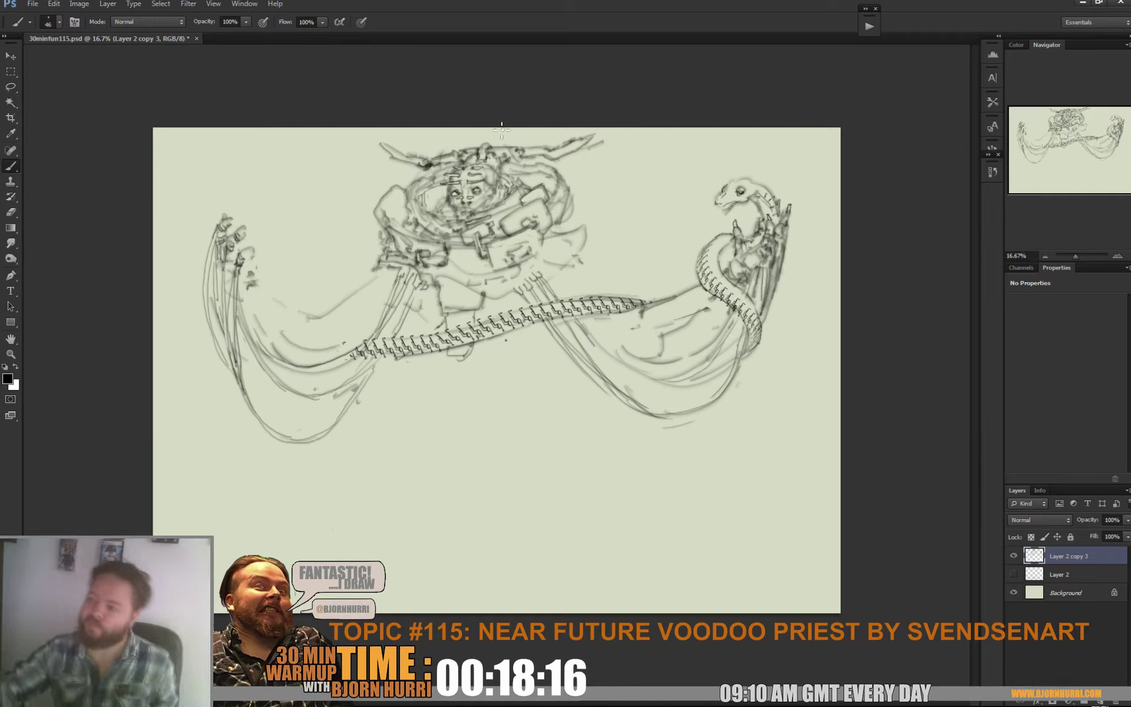
drag(432, 176, 456, 171)
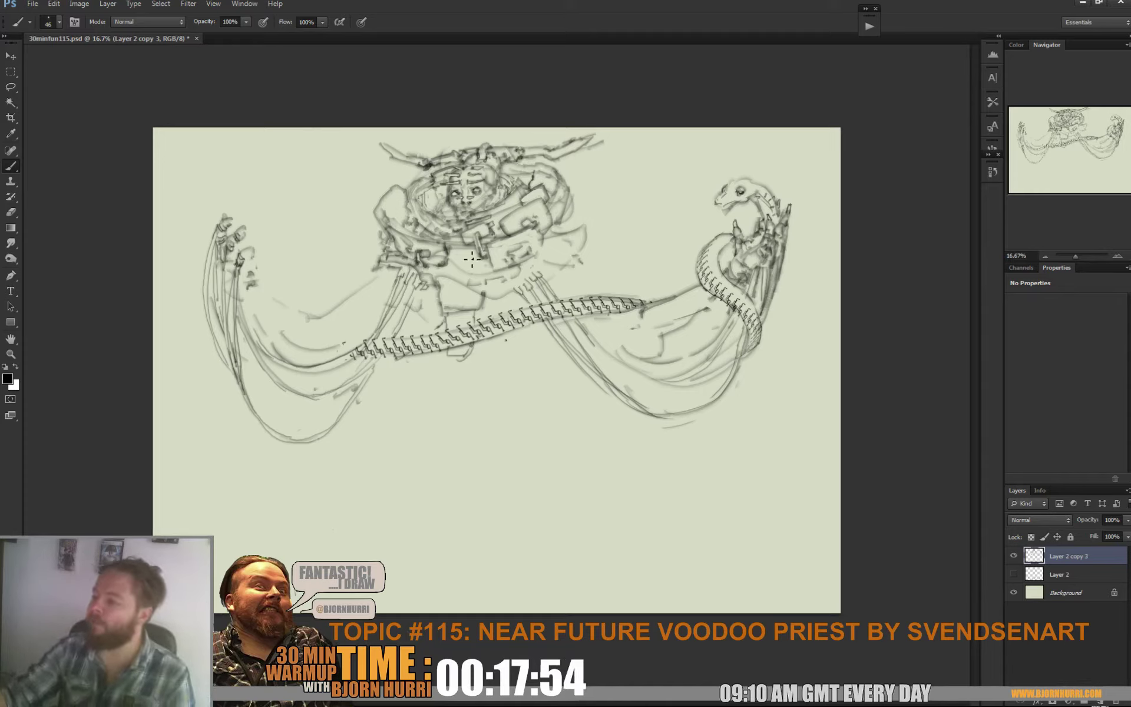
Overlap the sleeve folds over the snake's tail end, erasing with a 23 px eraser and redrawing the folds with the 46 px brush
key(e)
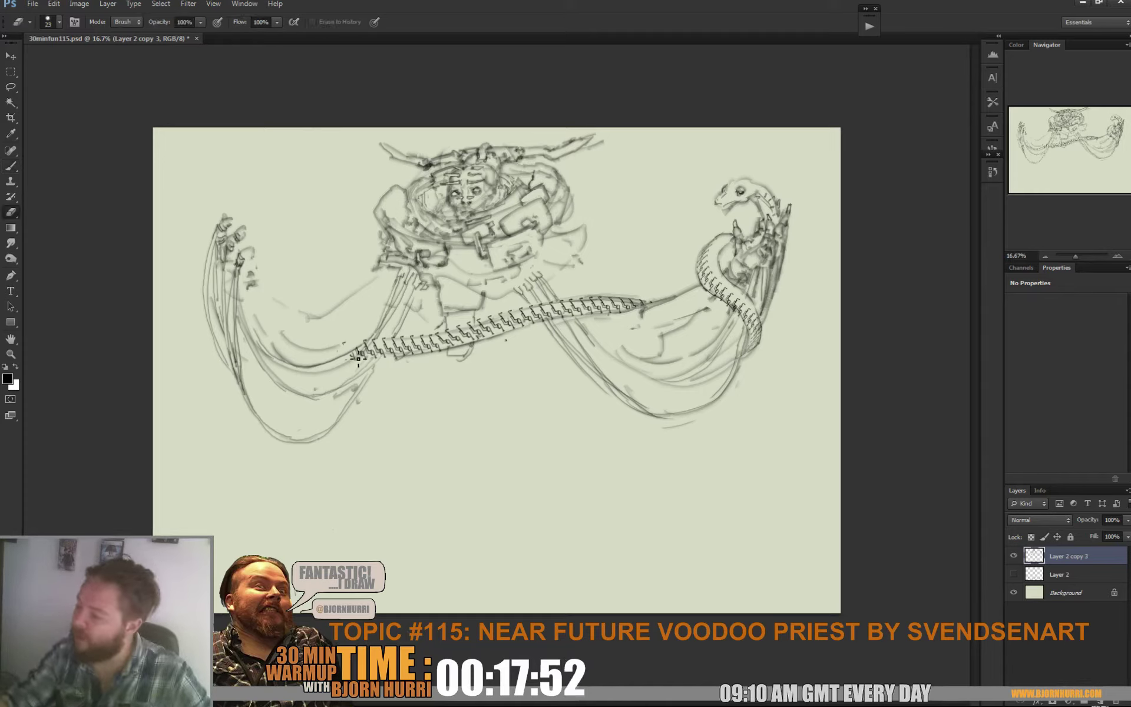
drag(358, 358, 389, 340)
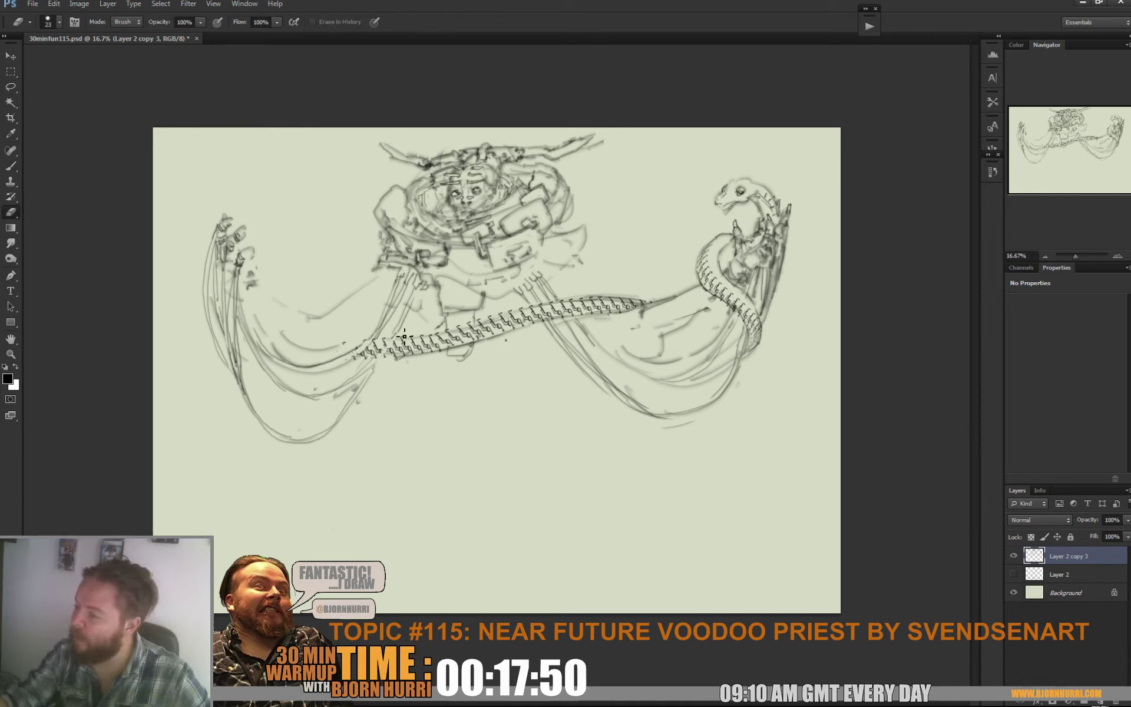
key(b)
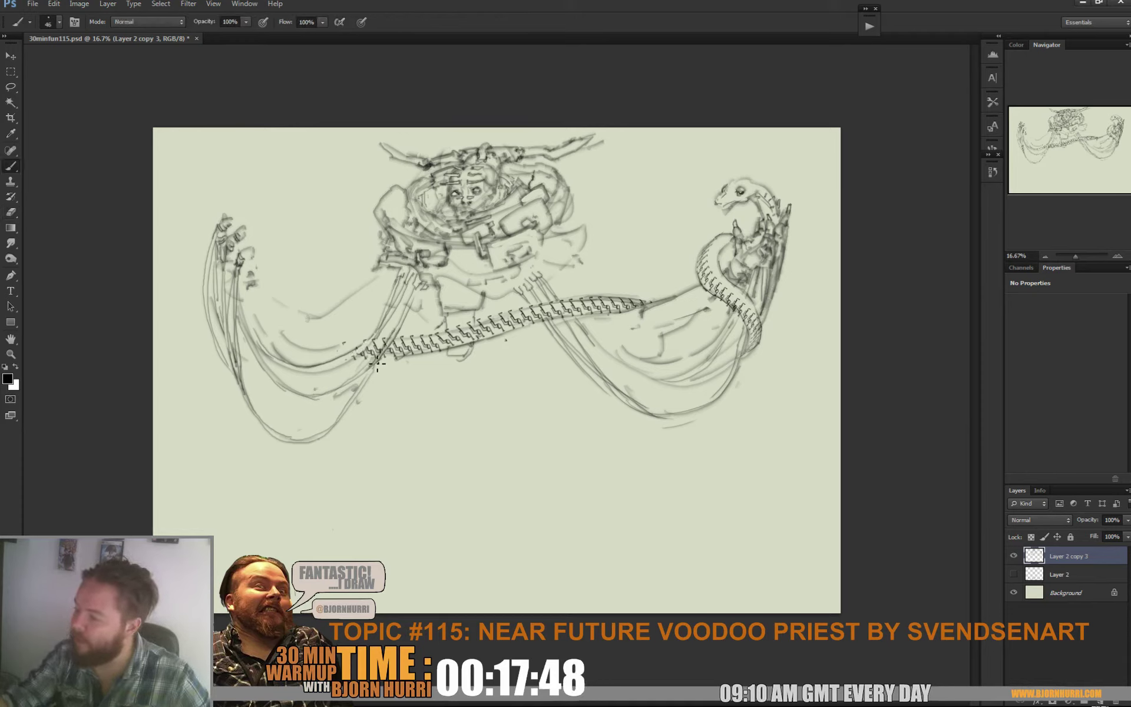
mouse_move(390, 328)
mouse_down()
mouse_move(377, 359)
mouse_move(388, 350)
mouse_up()
key(e)
key(b)
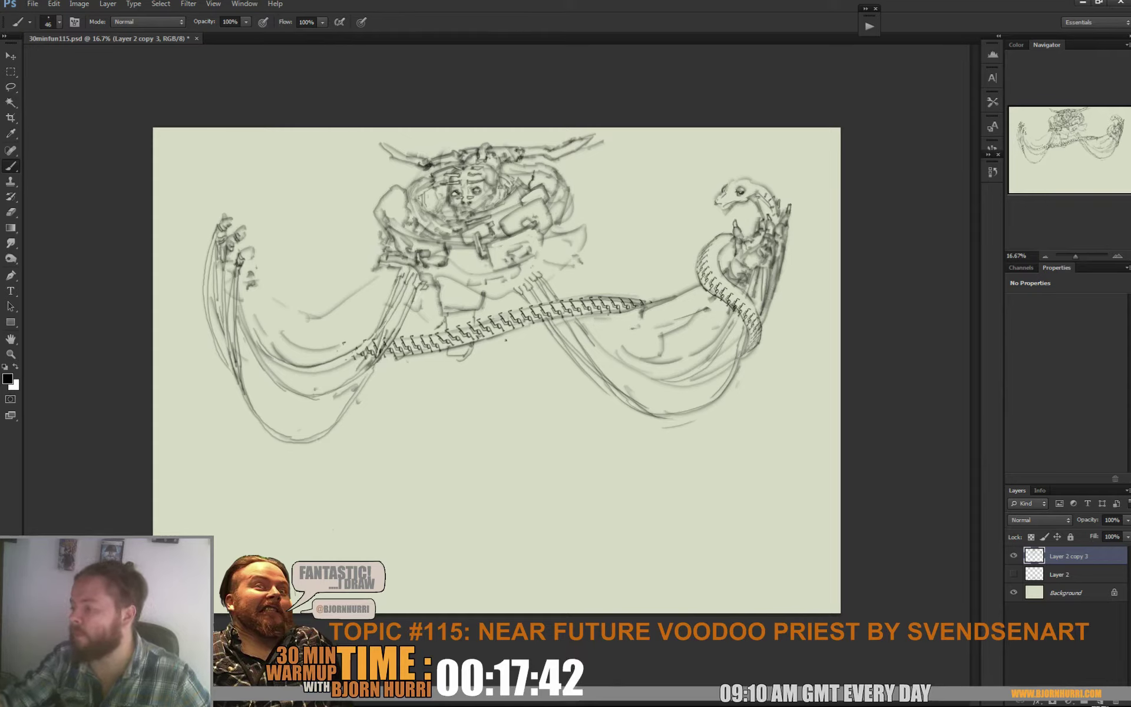
drag(424, 286, 402, 333)
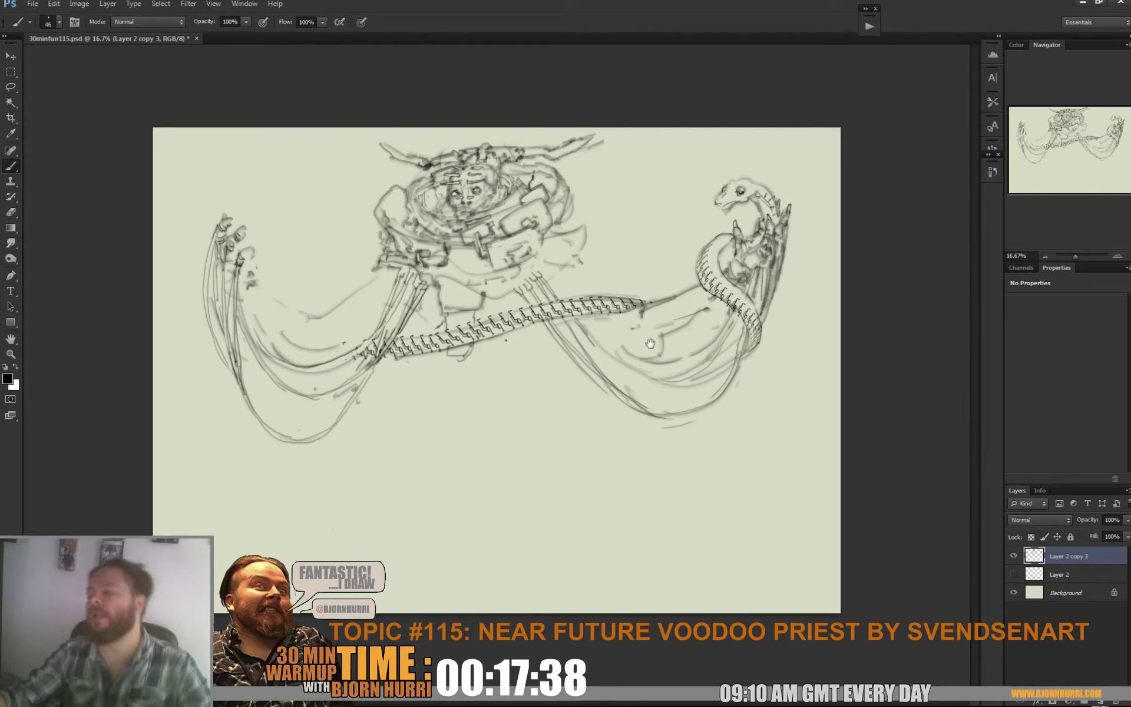
key(e)
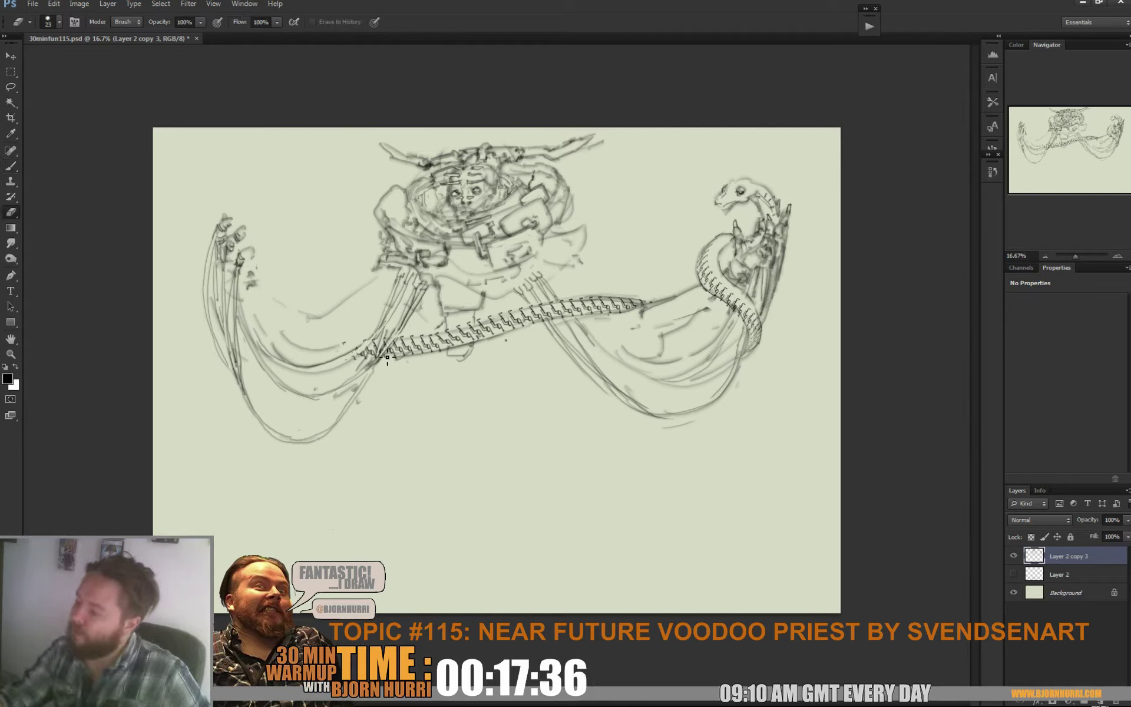
key(b)
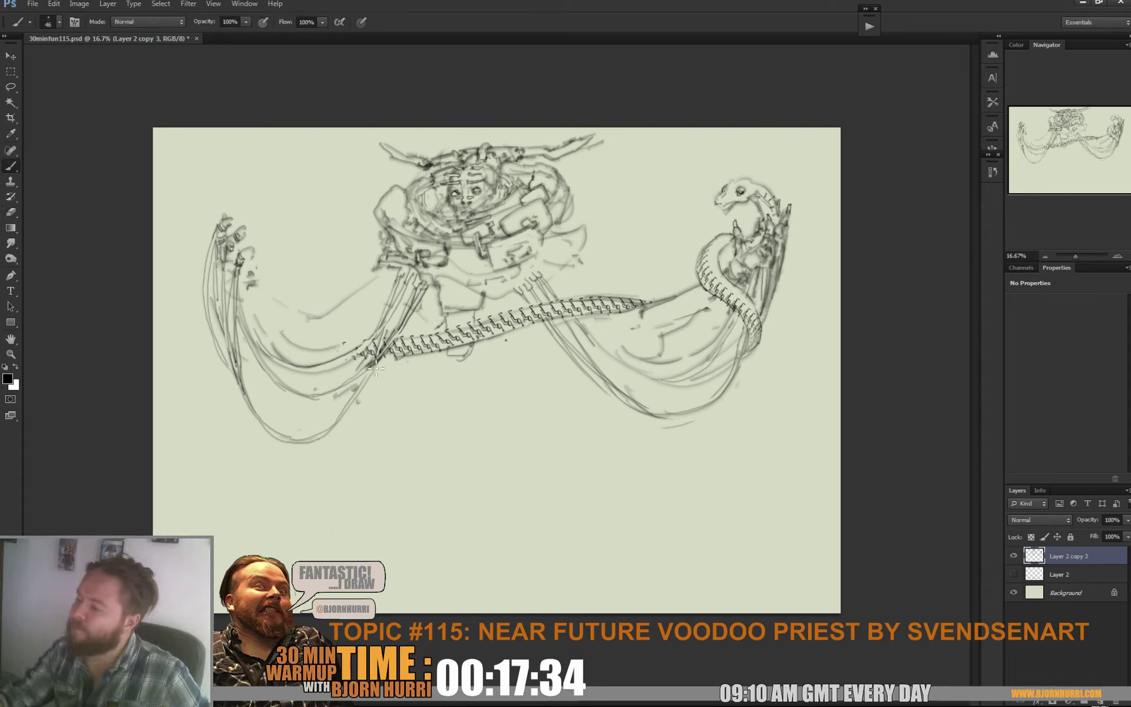
Draw the fingers of the empty raised hand and add beaded ornaments around its wrist
drag(242, 265, 249, 298)
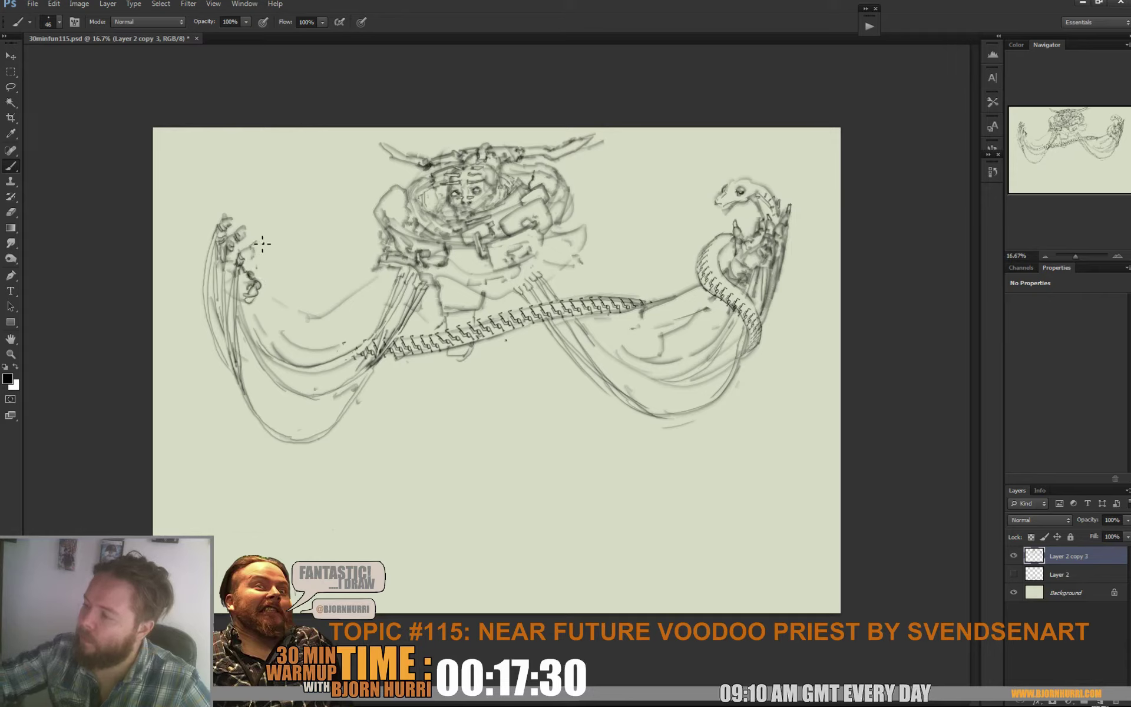
drag(255, 240, 249, 260)
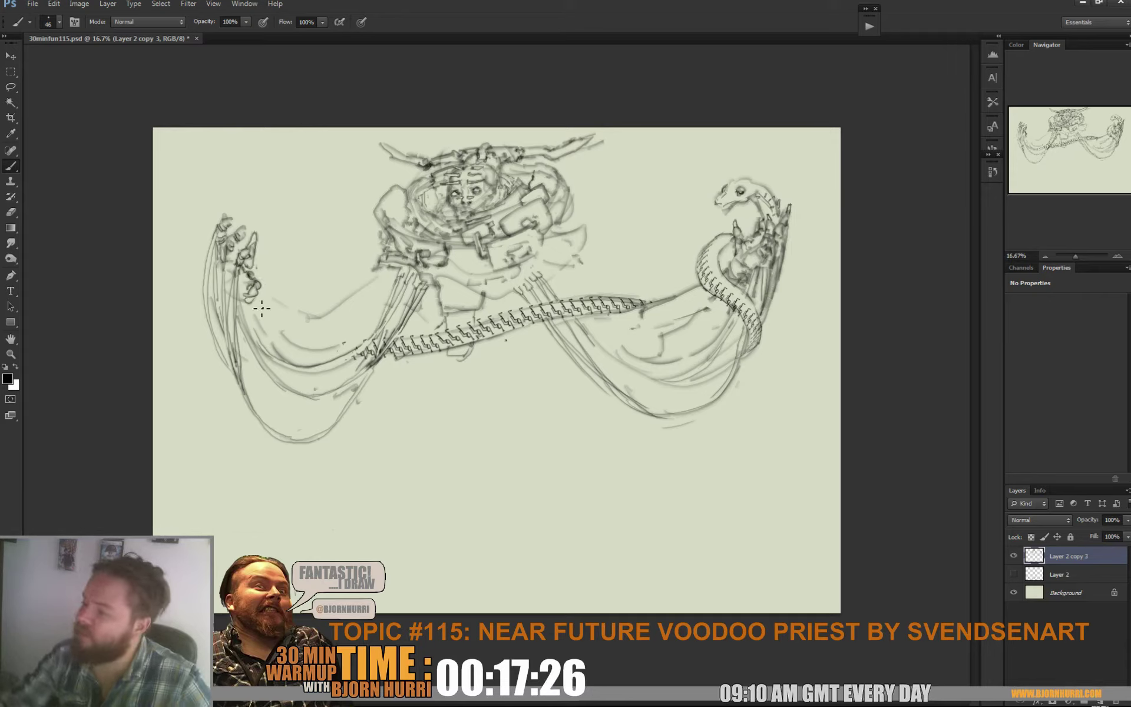
mouse_move(258, 304)
mouse_down()
mouse_move(252, 345)
mouse_move(259, 336)
mouse_up()
mouse_move(249, 341)
mouse_down()
mouse_move(251, 365)
mouse_move(269, 332)
mouse_up()
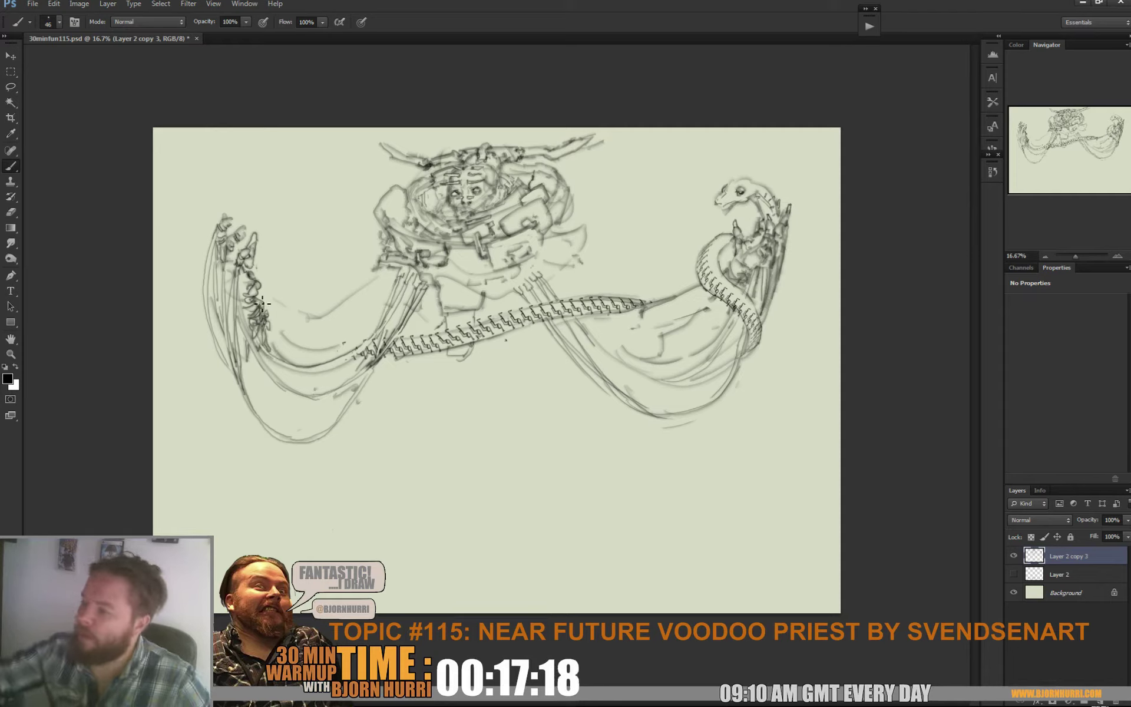
Define the arm of the empty hand with upper and lower contours from shoulder to wrist, setting the eraser to 52 px
mouse_move(271, 307)
mouse_down()
mouse_move(260, 292)
mouse_move(276, 315)
mouse_move(323, 318)
mouse_move(383, 278)
mouse_move(352, 309)
mouse_move(324, 312)
mouse_move(349, 305)
mouse_up()
key(e)
right_click(360, 307)
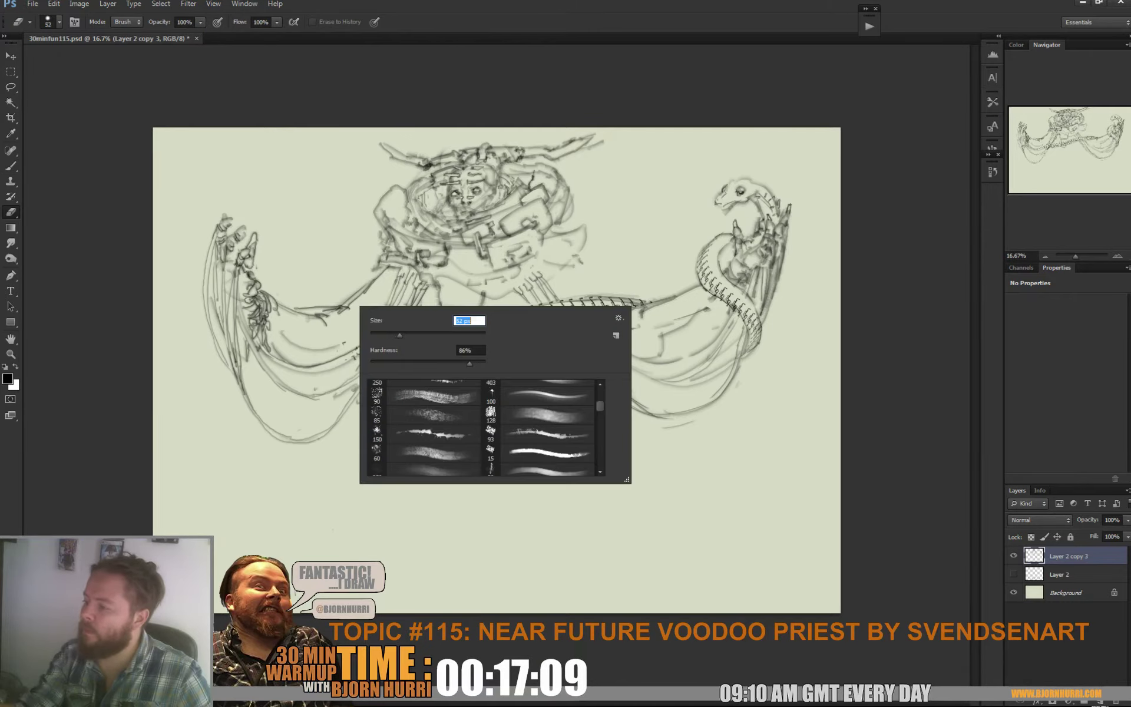
key(Return)
key(b)
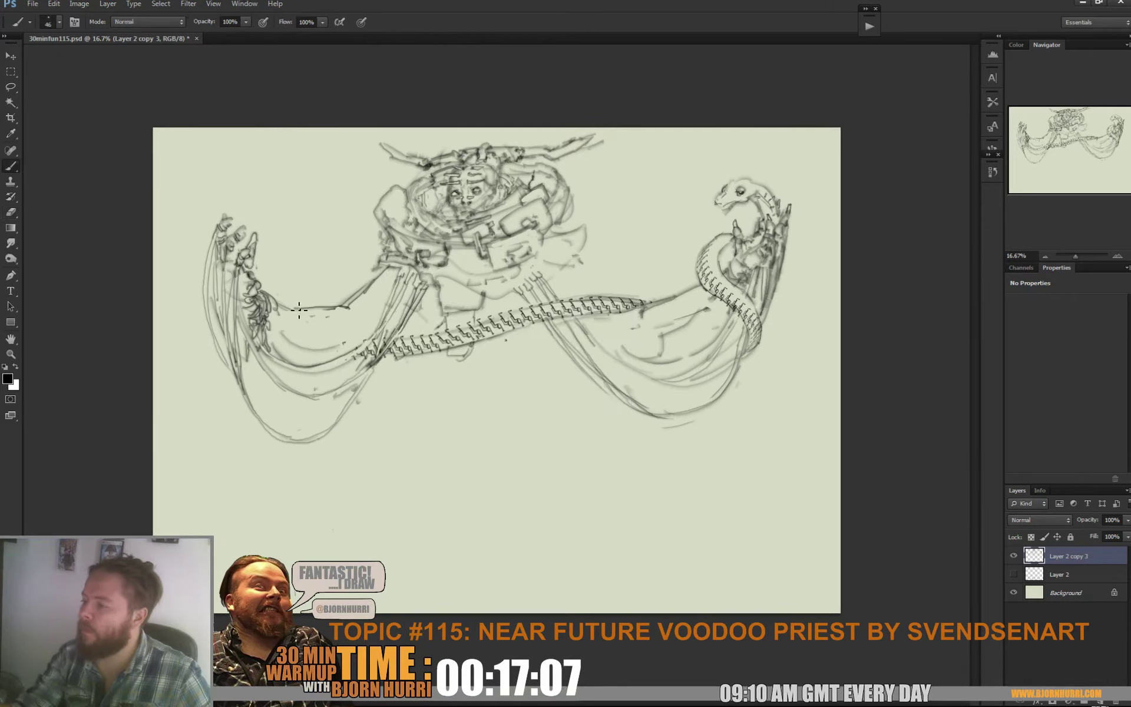
drag(299, 309, 279, 306)
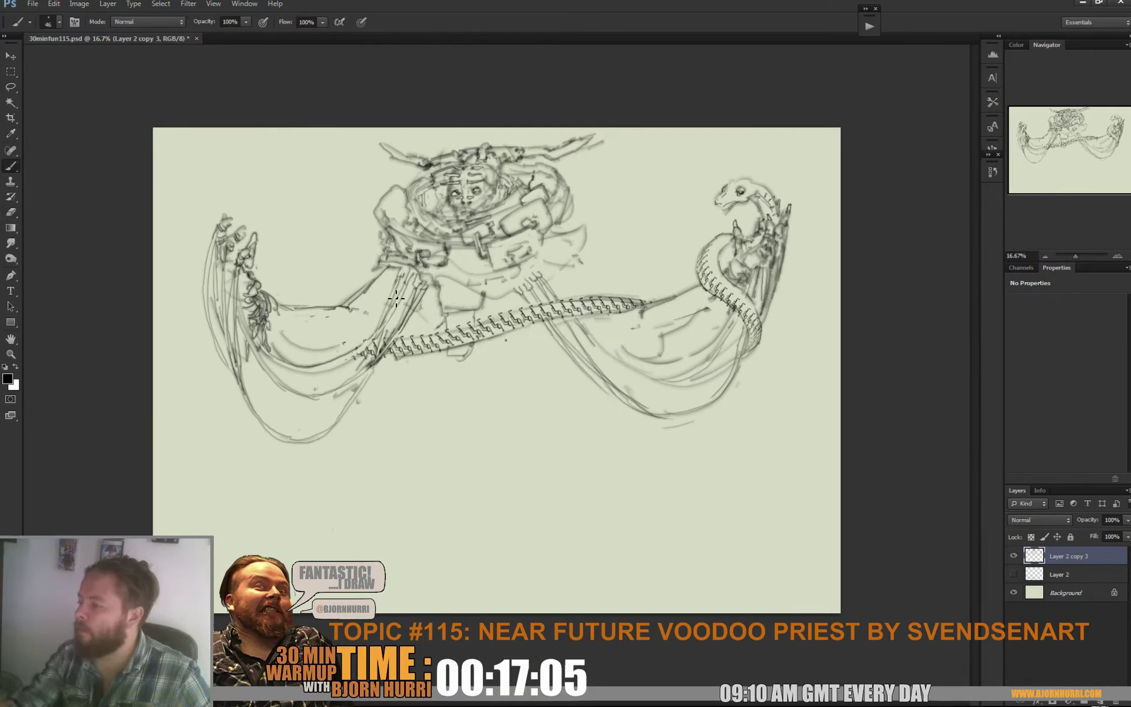
drag(396, 299, 357, 330)
drag(278, 329, 312, 321)
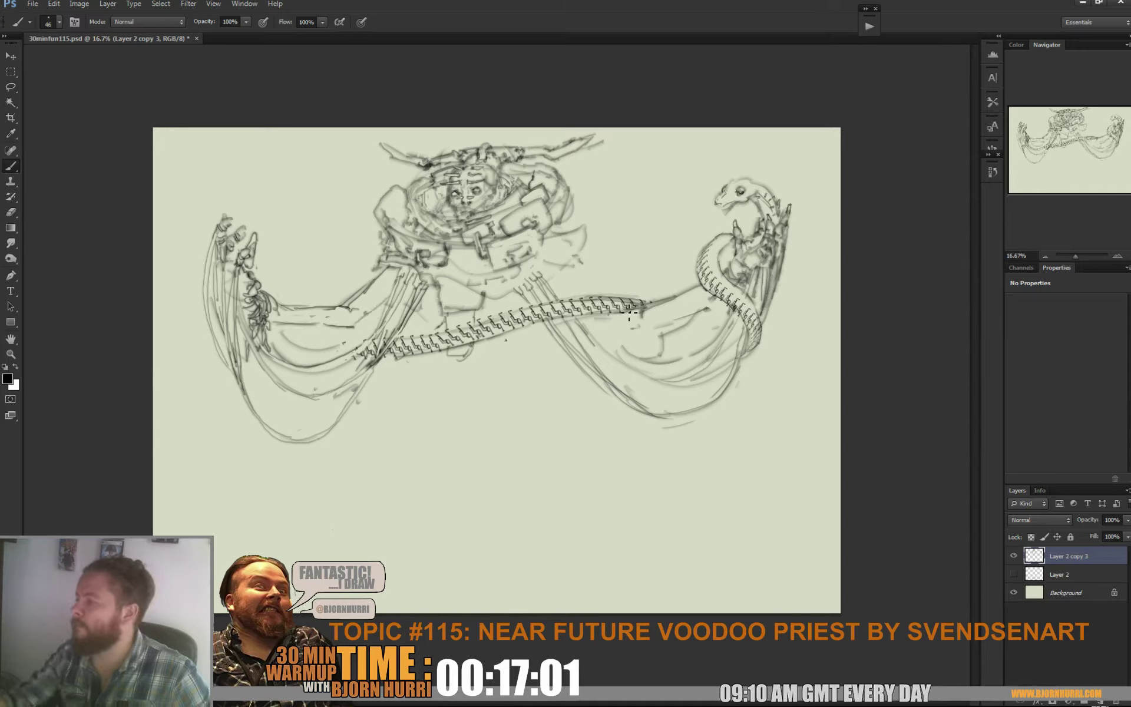
Sketch the waist lines and belt buckle around the snake, and define the chest box details with the brush and 52 px eraser
mouse_move(598, 291)
mouse_down()
mouse_move(563, 273)
mouse_move(538, 304)
mouse_up()
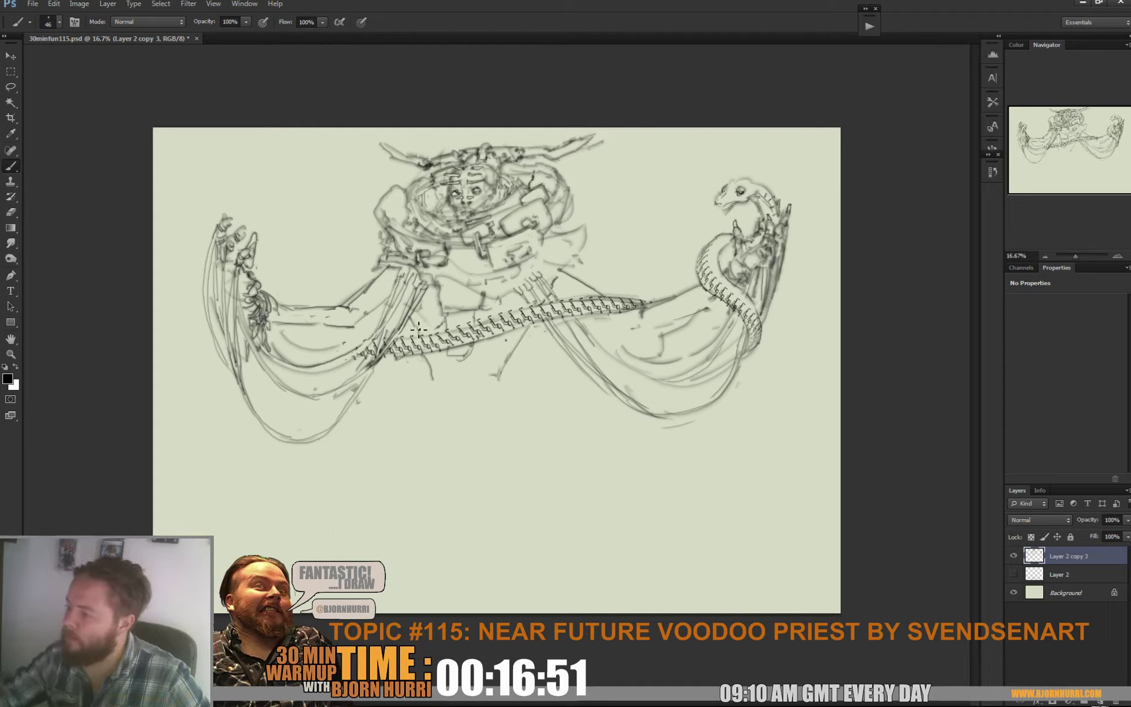
mouse_move(457, 359)
mouse_down()
mouse_move(466, 372)
mouse_move(471, 357)
mouse_up()
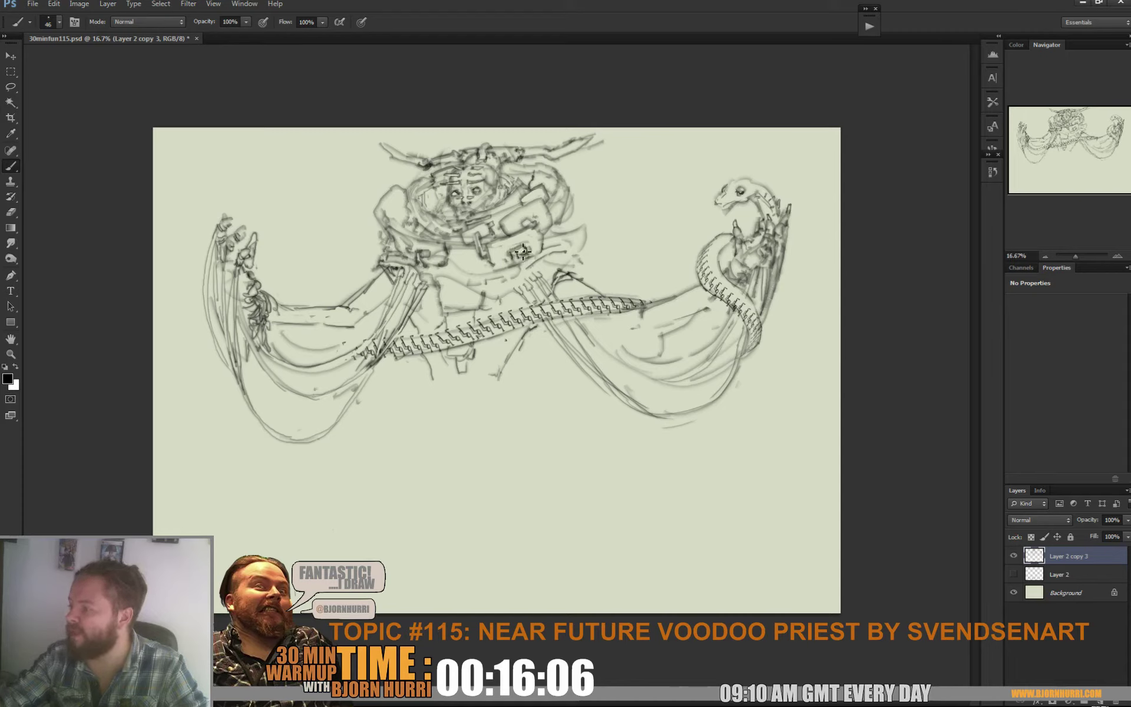
mouse_move(522, 252)
mouse_down()
mouse_move(524, 268)
mouse_move(510, 256)
mouse_up()
key(e)
key(b)
key(e)
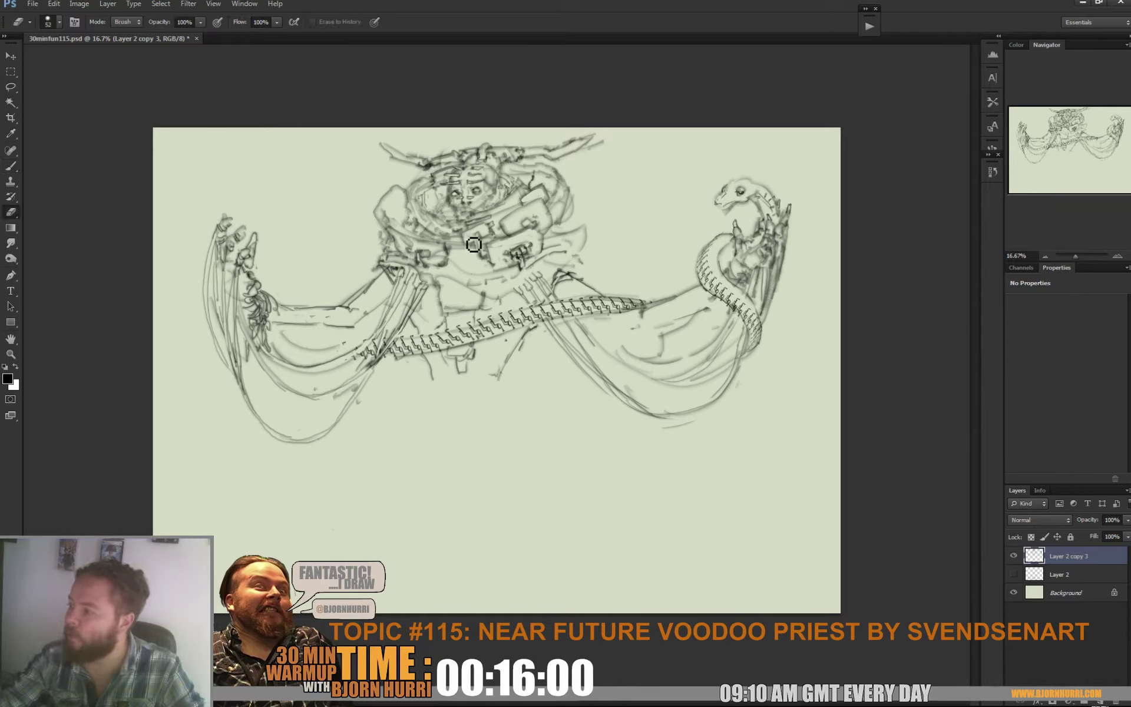
key(b)
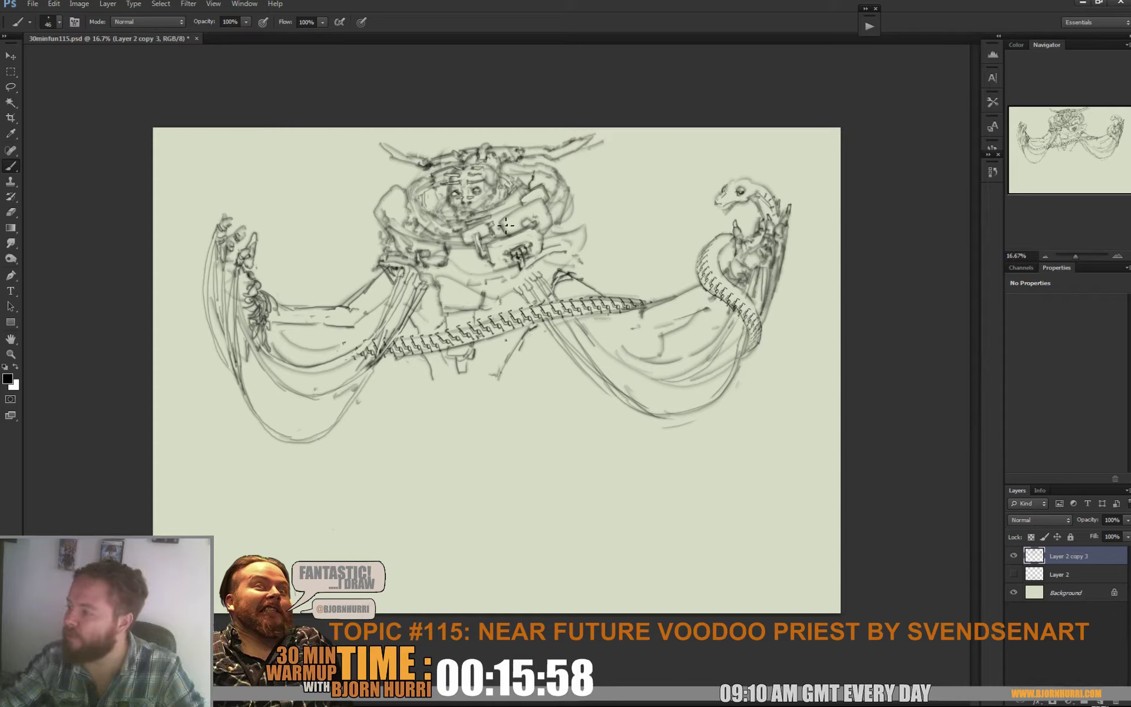
Outline the shoulder and the boxy chest pouch on the empty-hand side, using the eraser for cleanup
drag(377, 215, 406, 195)
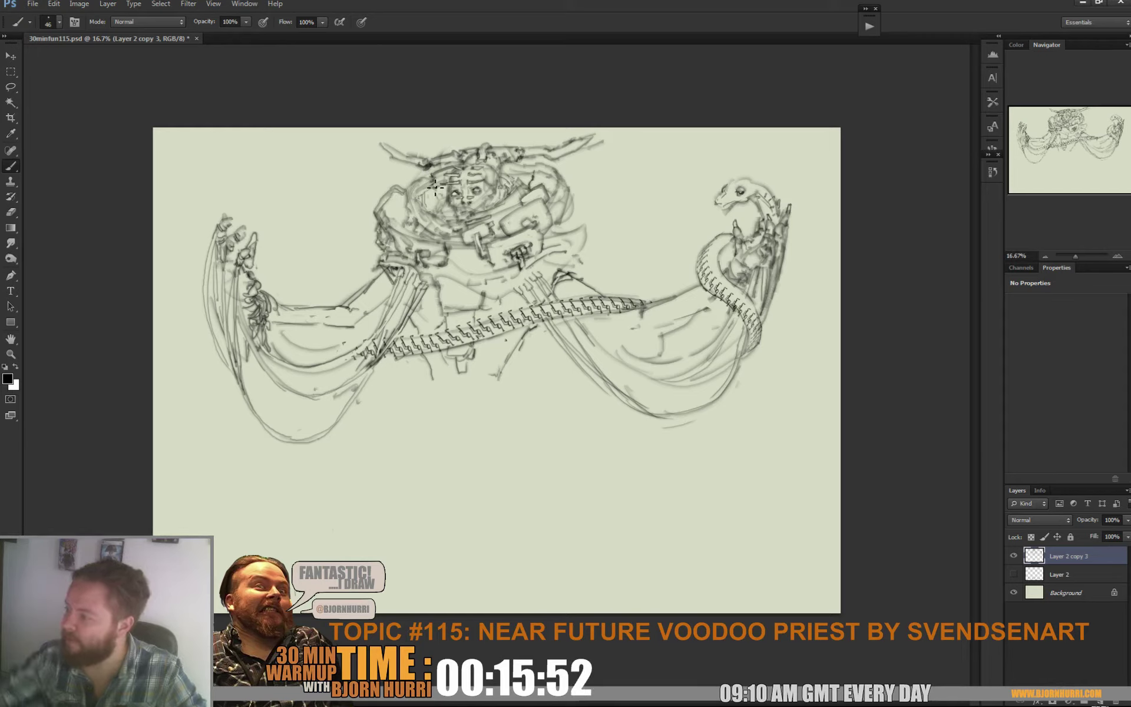
drag(399, 230, 432, 242)
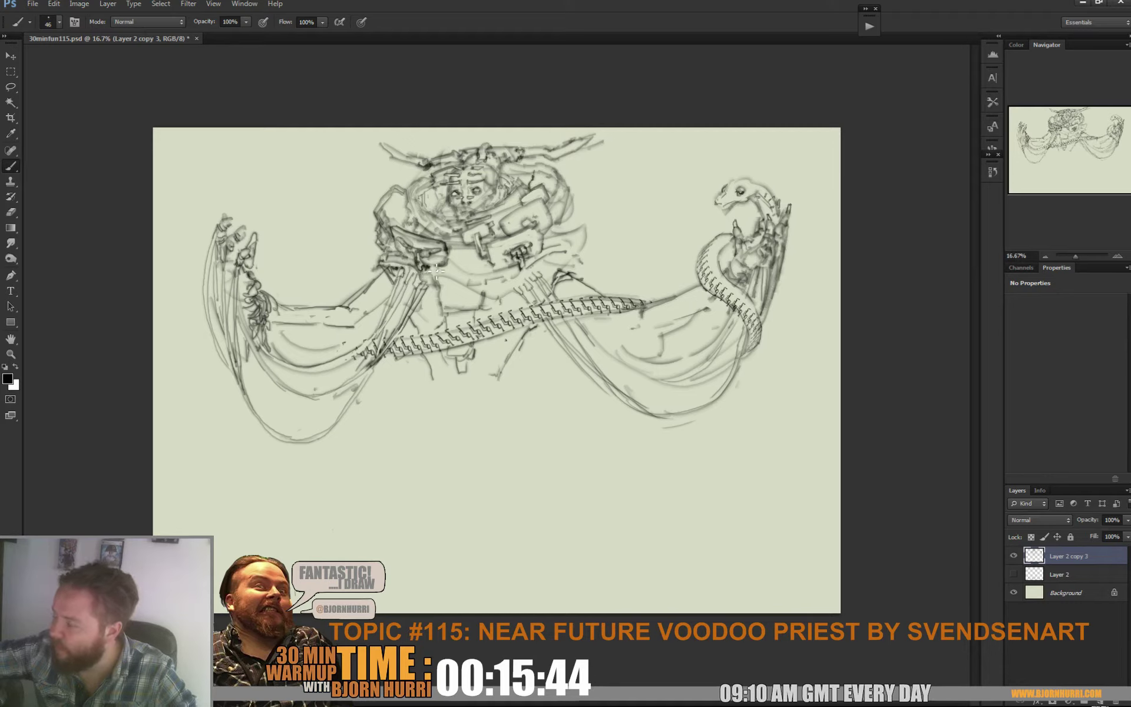
key(e)
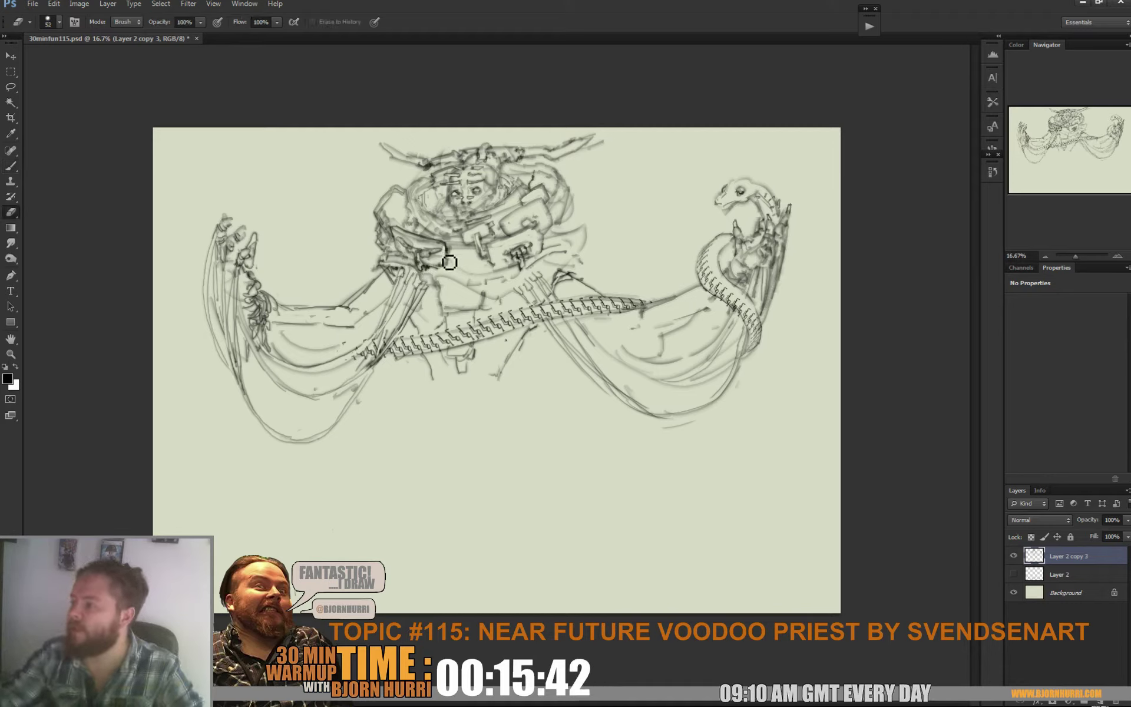
key(space)
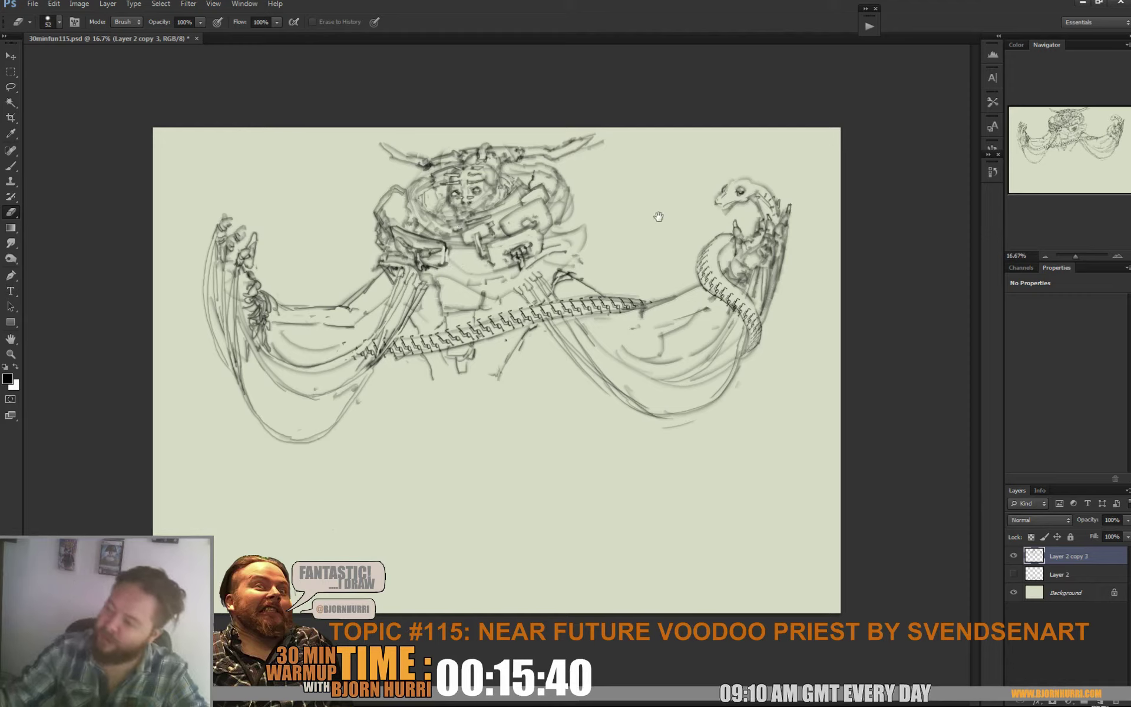
Add dark strokes to the collar and shoulder gear on the snake-hand side, and reinforce the snake's body across the torso
key(b)
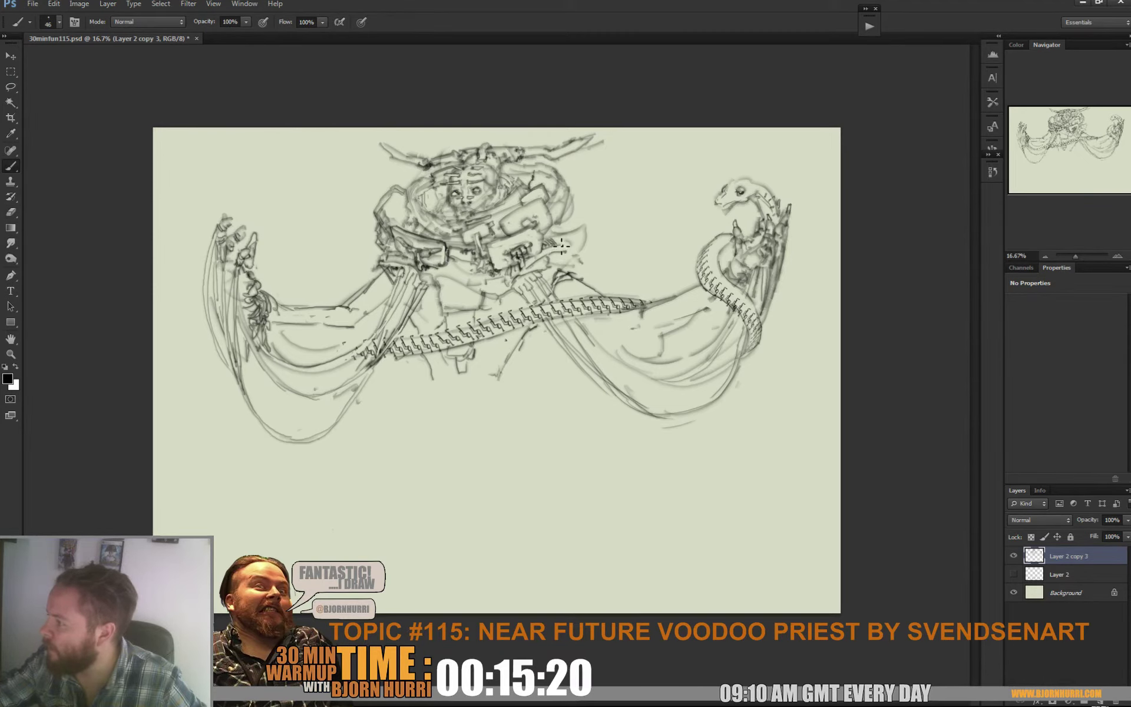
drag(581, 234, 550, 241)
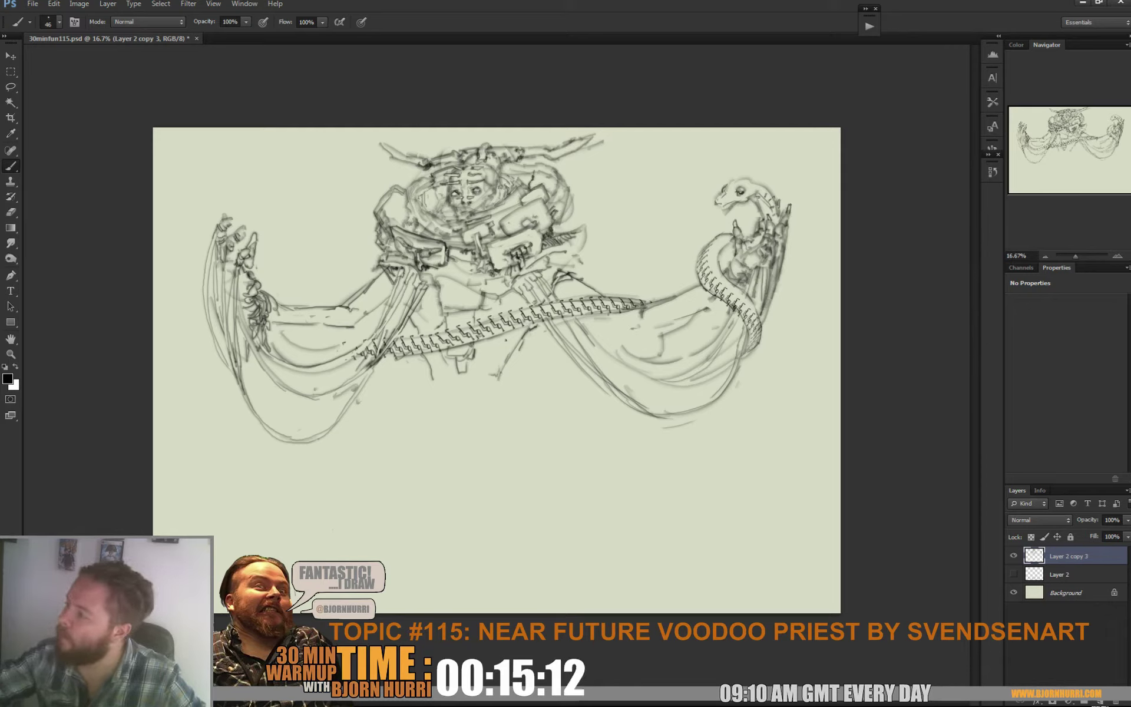
mouse_move(559, 215)
mouse_down()
mouse_move(549, 194)
mouse_move(564, 233)
mouse_move(566, 223)
mouse_up()
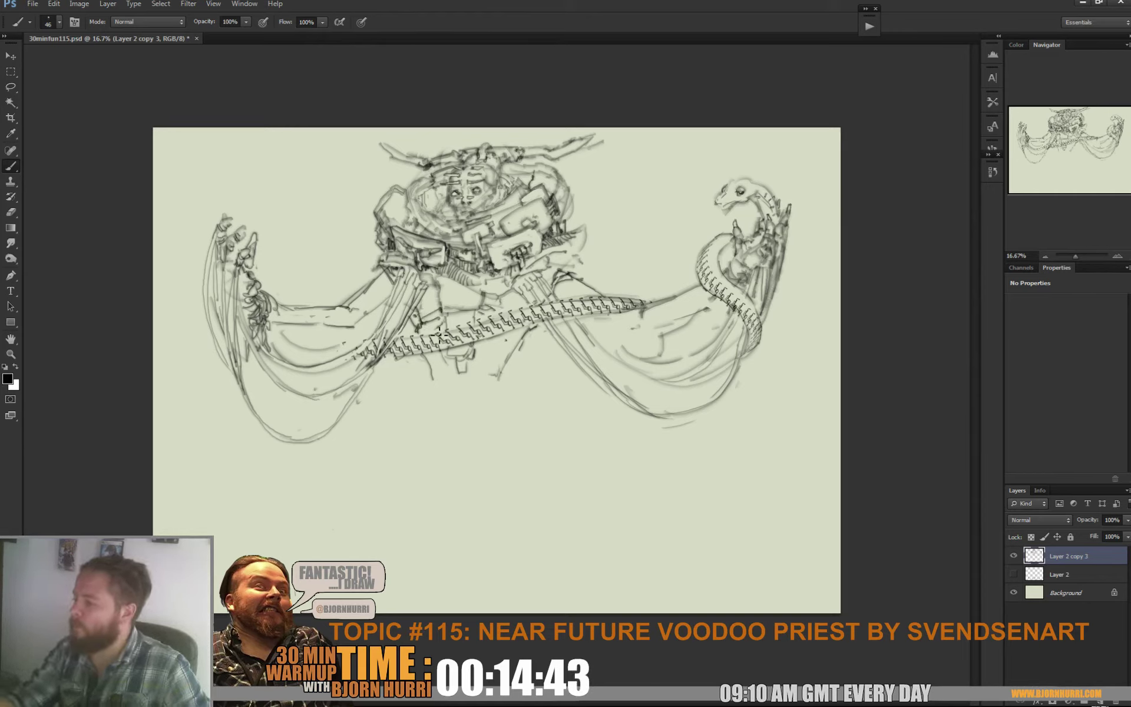
drag(439, 332, 612, 300)
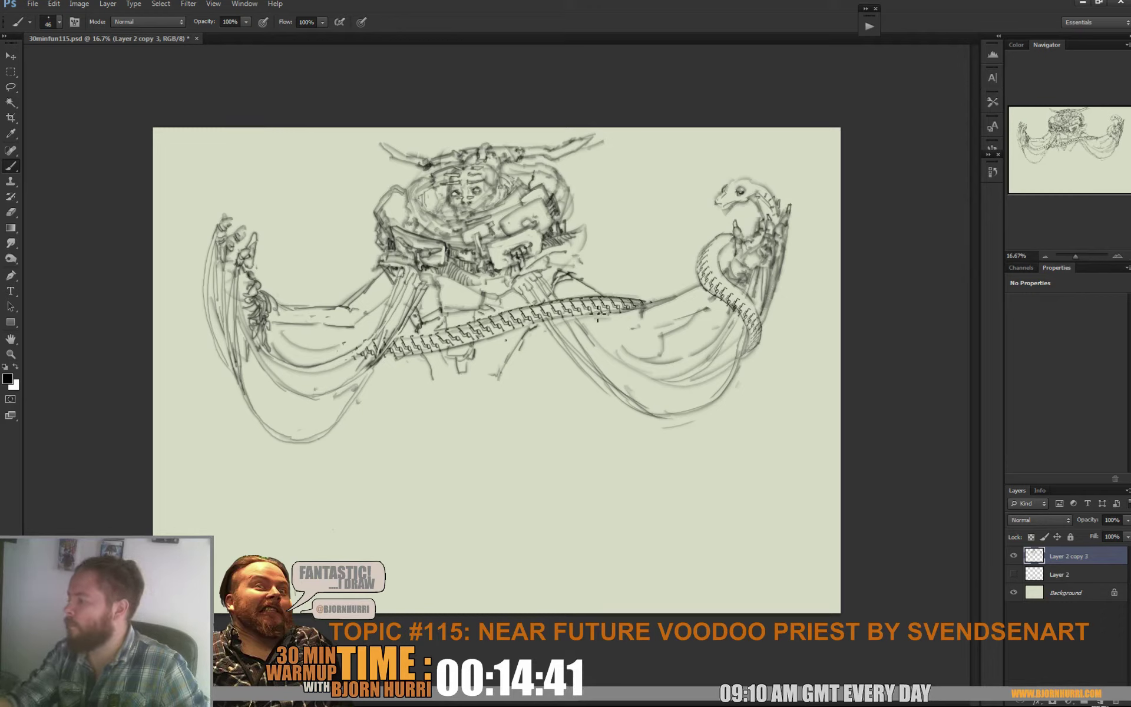
drag(524, 331, 602, 319)
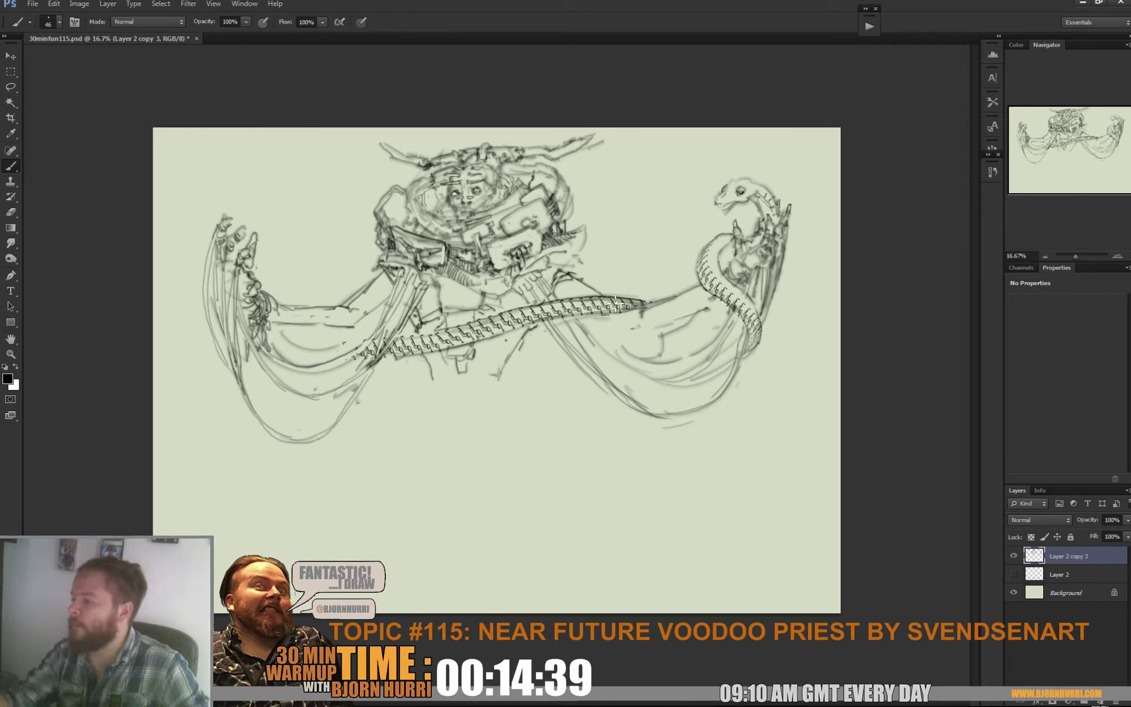
Sketch the hips and two long legs below the snake, enlarging the brush for the leg lines
drag(533, 328, 537, 361)
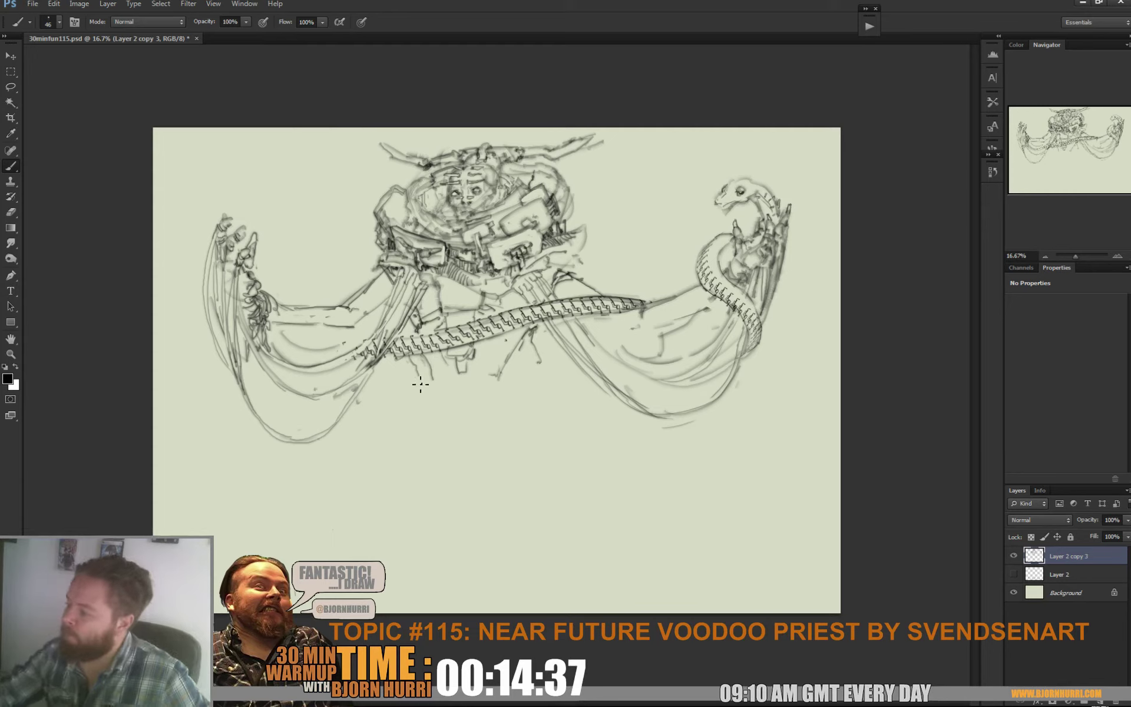
drag(420, 380, 413, 391)
mouse_move(550, 359)
mouse_down()
mouse_move(545, 397)
mouse_move(558, 411)
mouse_up()
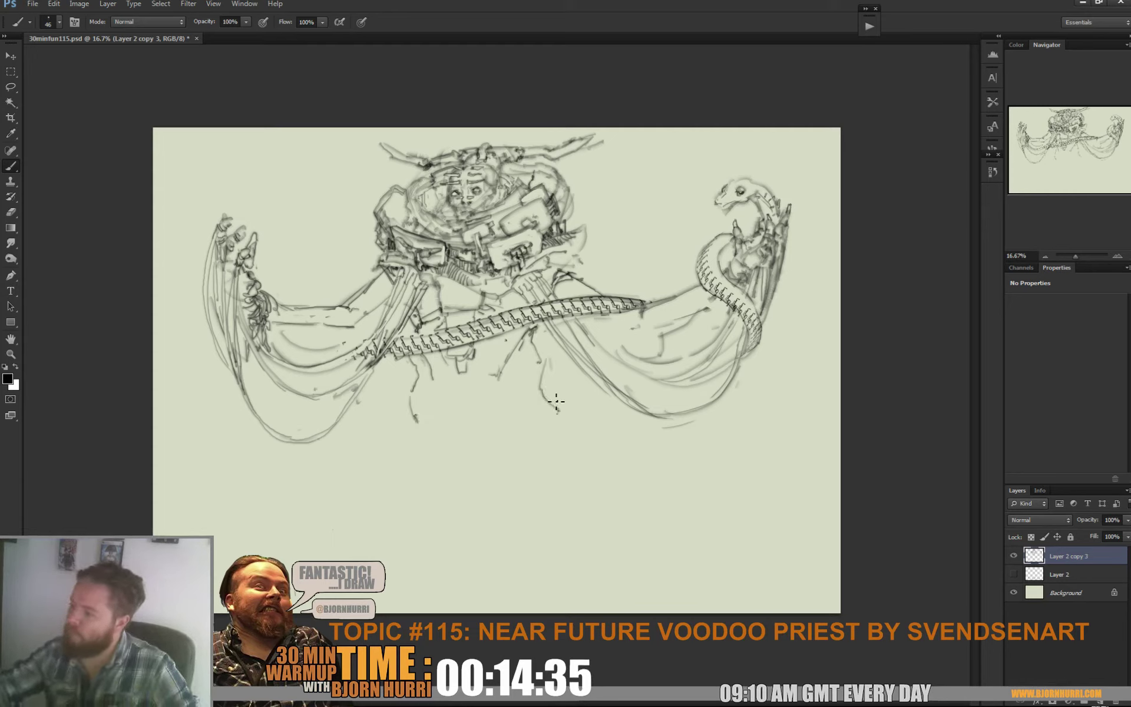
right_click(527, 442)
click(577, 470)
drag(396, 398, 464, 570)
mouse_move(512, 396)
mouse_down()
mouse_move(508, 612)
mouse_move(553, 414)
mouse_move(560, 510)
mouse_up()
drag(401, 470, 389, 533)
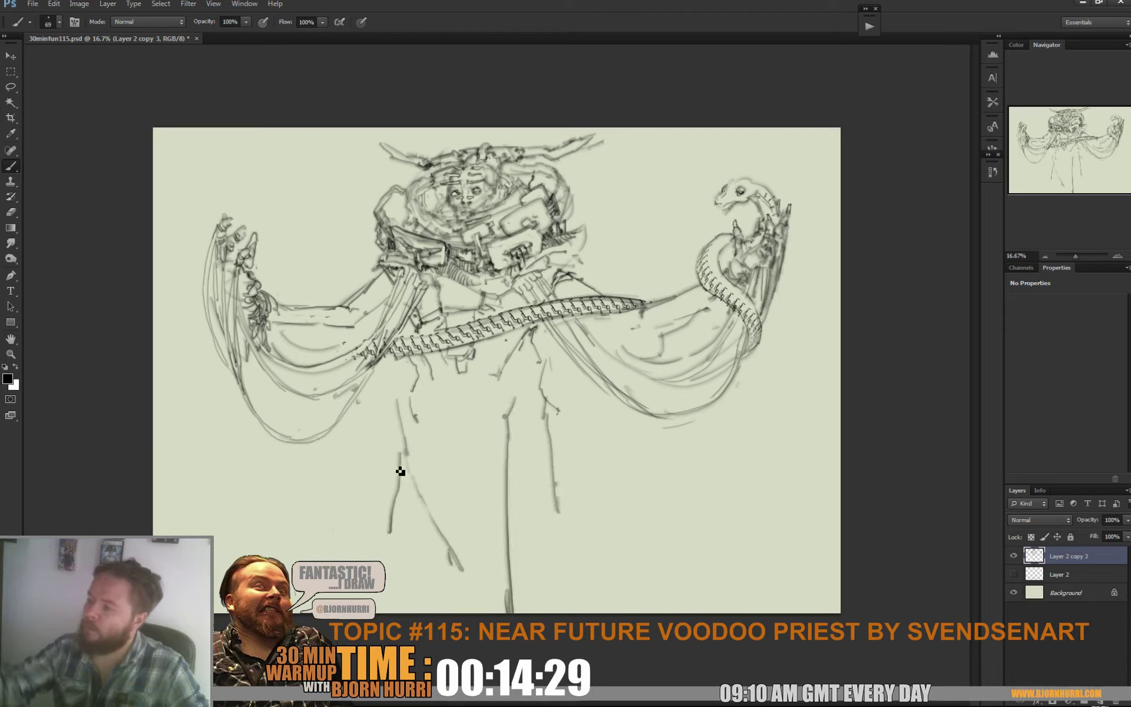
Flip the whole canvas horizontally
click(79, 4)
mouse_move(162, 116)
click(263, 159)
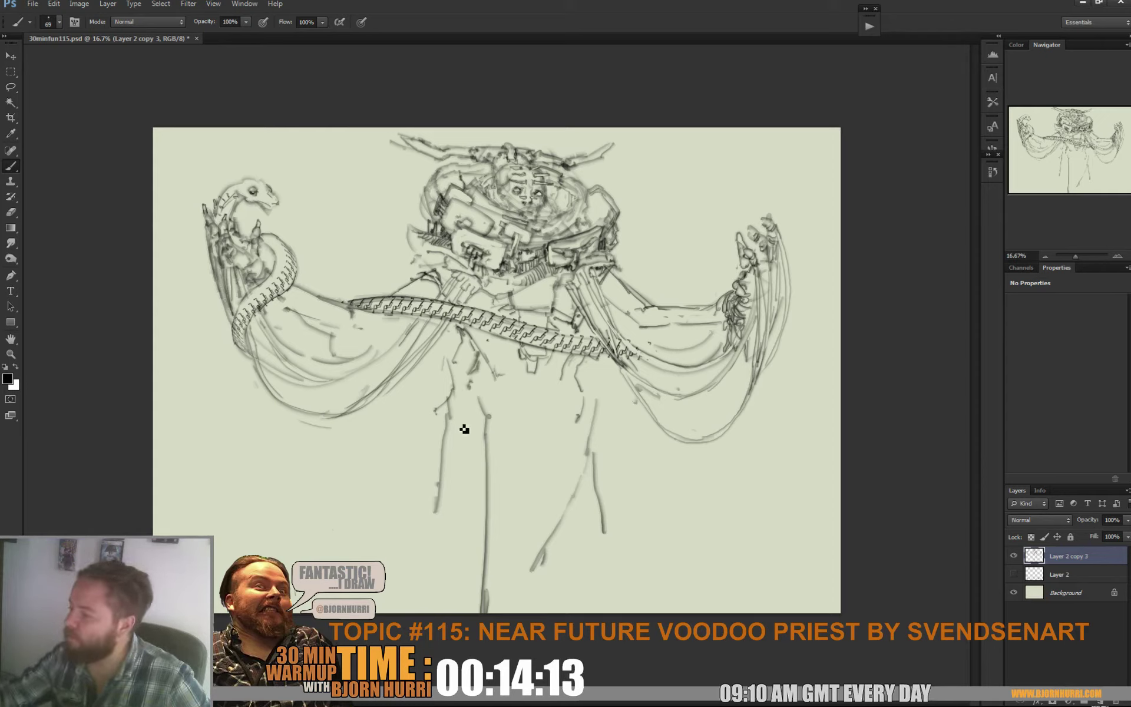
Draw blocky pouches and plates at both hips along the tops of the legs
mouse_move(457, 390)
mouse_down()
mouse_move(477, 423)
mouse_move(452, 420)
mouse_move(460, 378)
mouse_move(443, 410)
mouse_up()
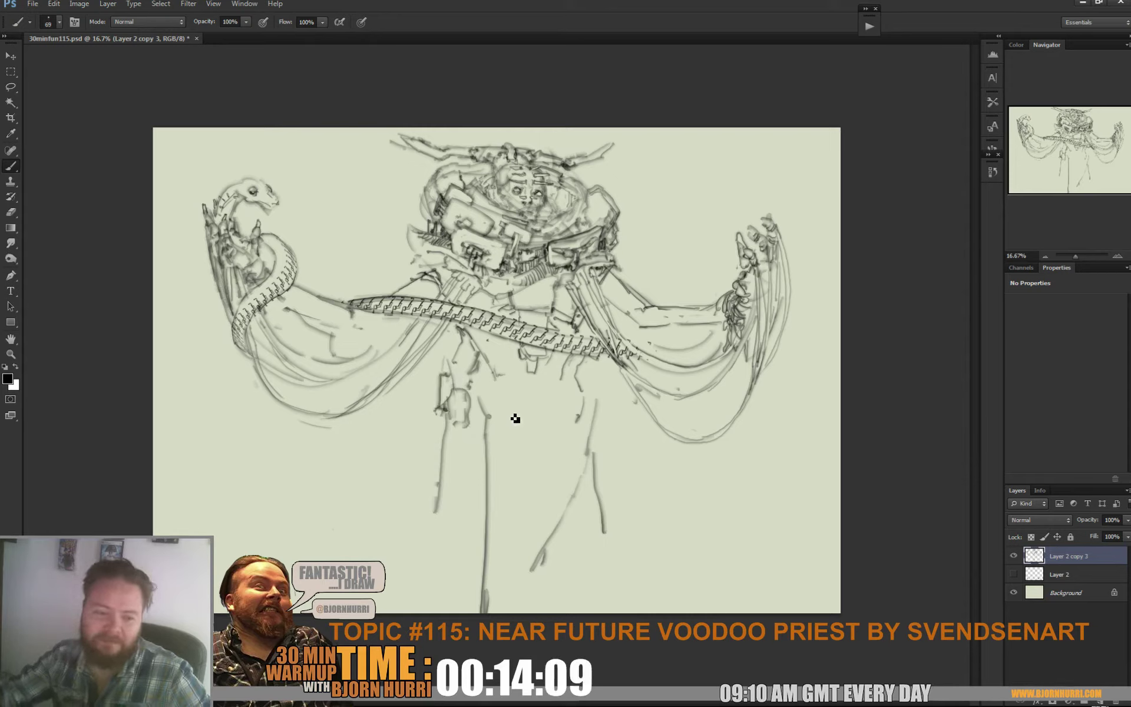
drag(477, 416, 488, 411)
mouse_move(582, 404)
mouse_down()
mouse_move(612, 389)
mouse_move(613, 430)
mouse_move(592, 379)
mouse_move(603, 382)
mouse_move(590, 388)
mouse_move(584, 367)
mouse_move(572, 417)
mouse_move(585, 403)
mouse_move(588, 433)
mouse_move(577, 433)
mouse_move(589, 460)
mouse_up()
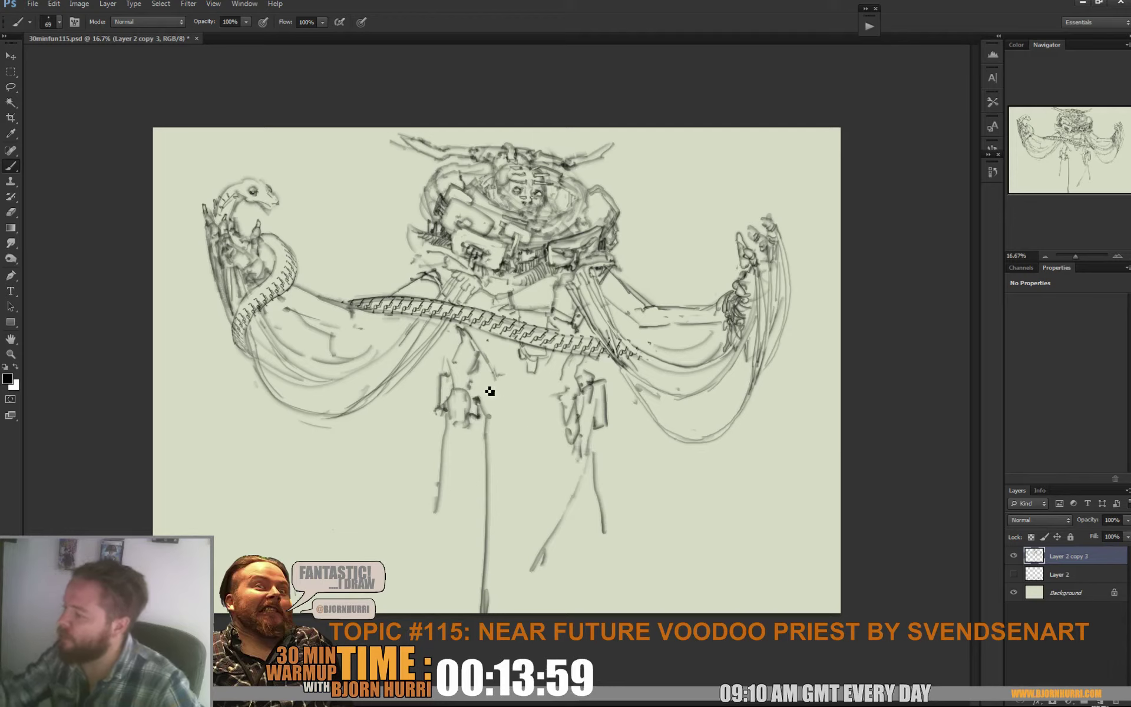
mouse_move(507, 398)
mouse_down()
mouse_move(496, 420)
mouse_move(487, 365)
mouse_move(483, 378)
mouse_move(497, 376)
mouse_move(493, 398)
mouse_move(483, 371)
mouse_up()
Hatch the slanted straps between the waist and hip pouches with a 44 px brush
right_click(510, 396)
drag(574, 364, 564, 393)
drag(581, 356, 569, 377)
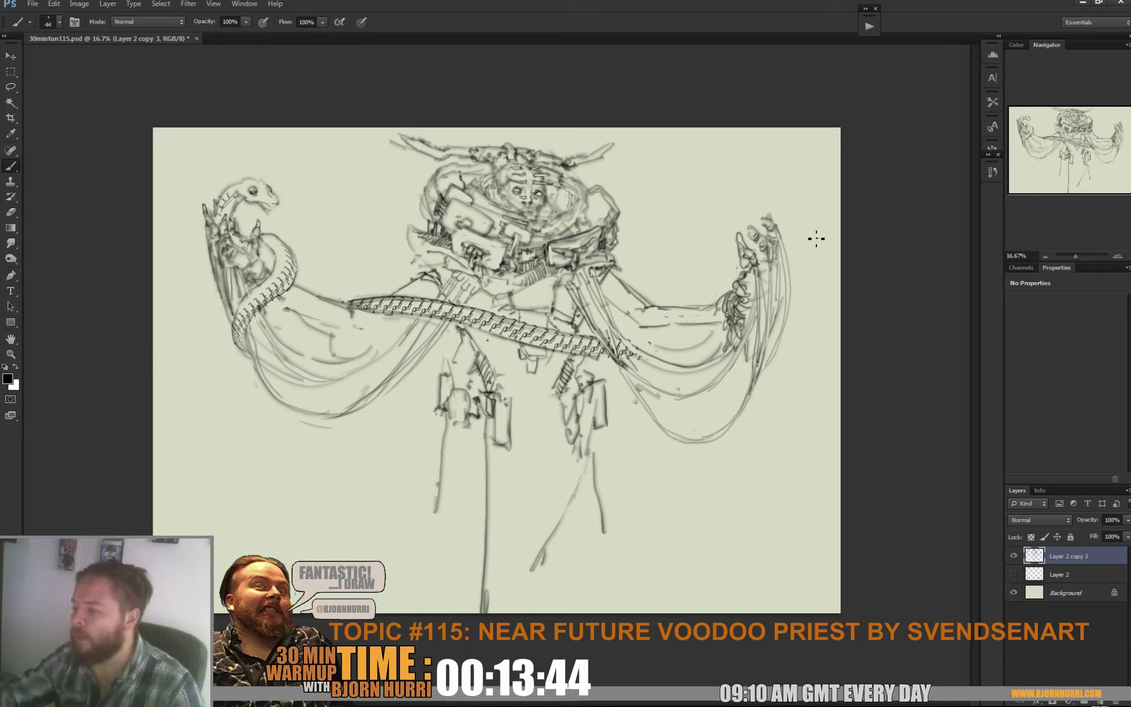
Firm up the outline of the snake-holding forearm and its elbow with short contour strokes
drag(284, 303, 328, 326)
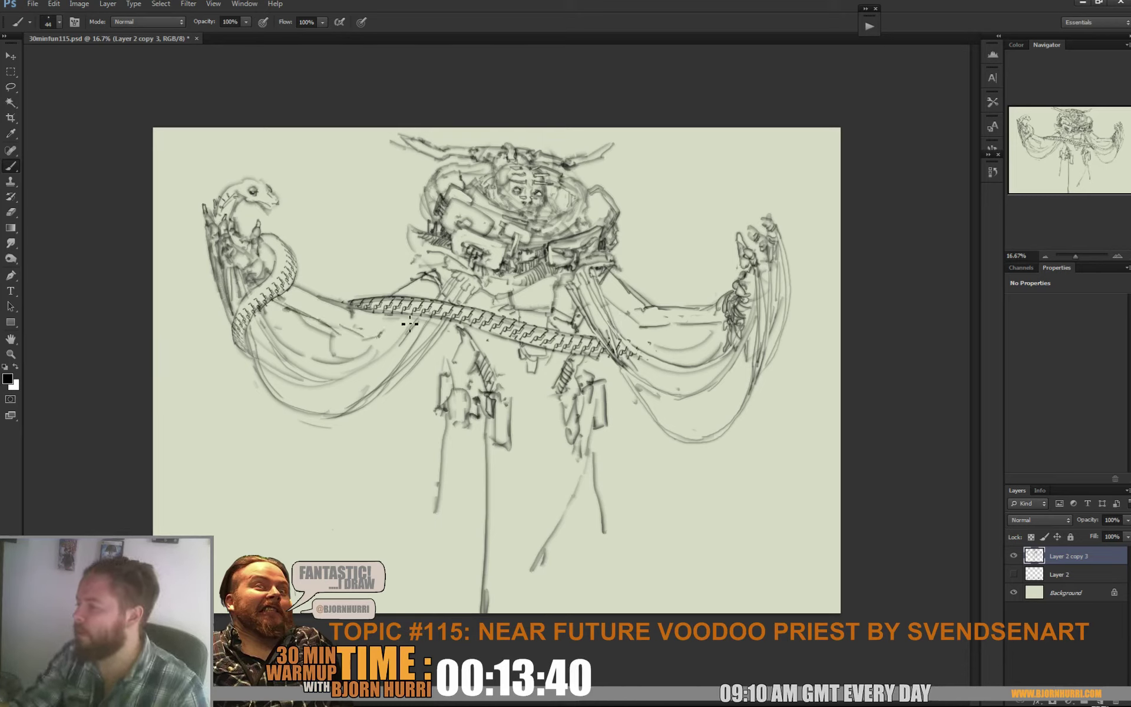
drag(371, 311, 379, 339)
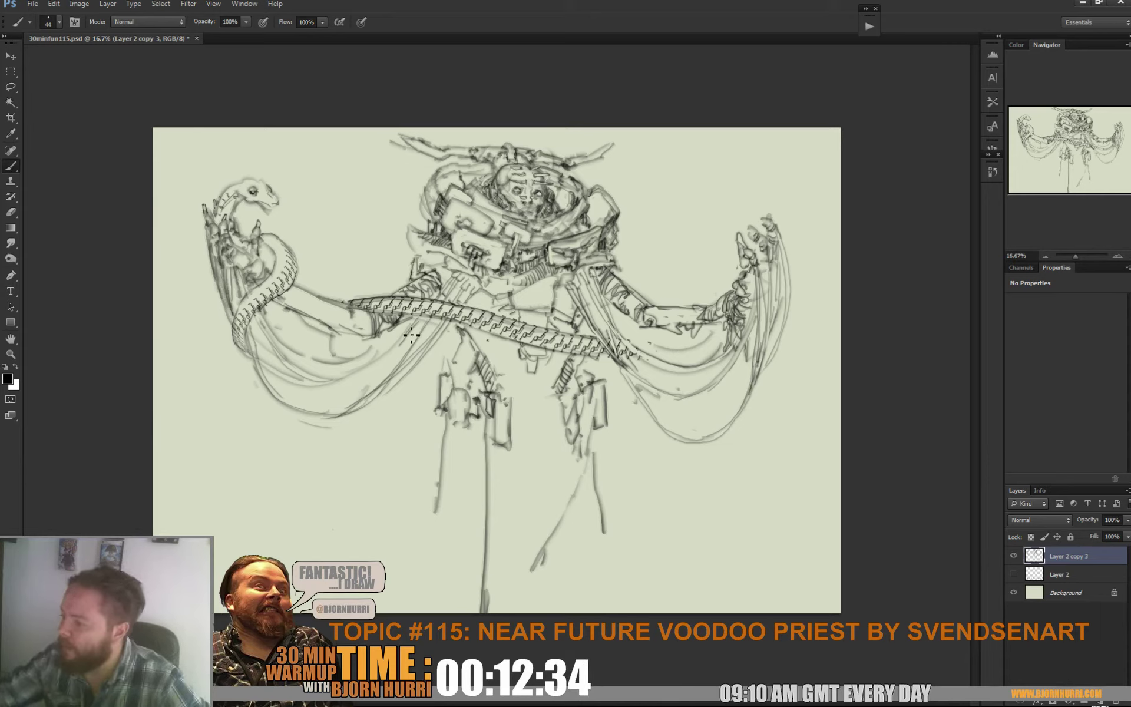
Draw long tattered cloth strips hanging outside both hips beside the pouches
mouse_move(425, 352)
mouse_down()
mouse_move(417, 385)
mouse_move(440, 489)
mouse_up()
drag(432, 369, 426, 410)
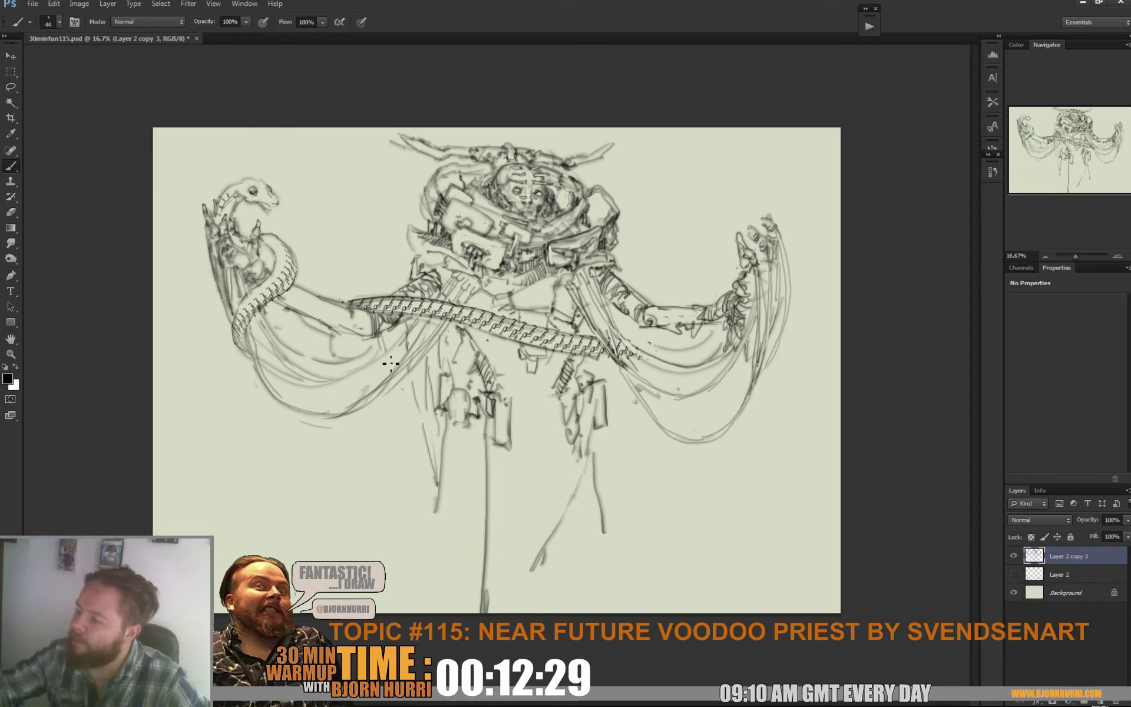
drag(400, 384, 419, 472)
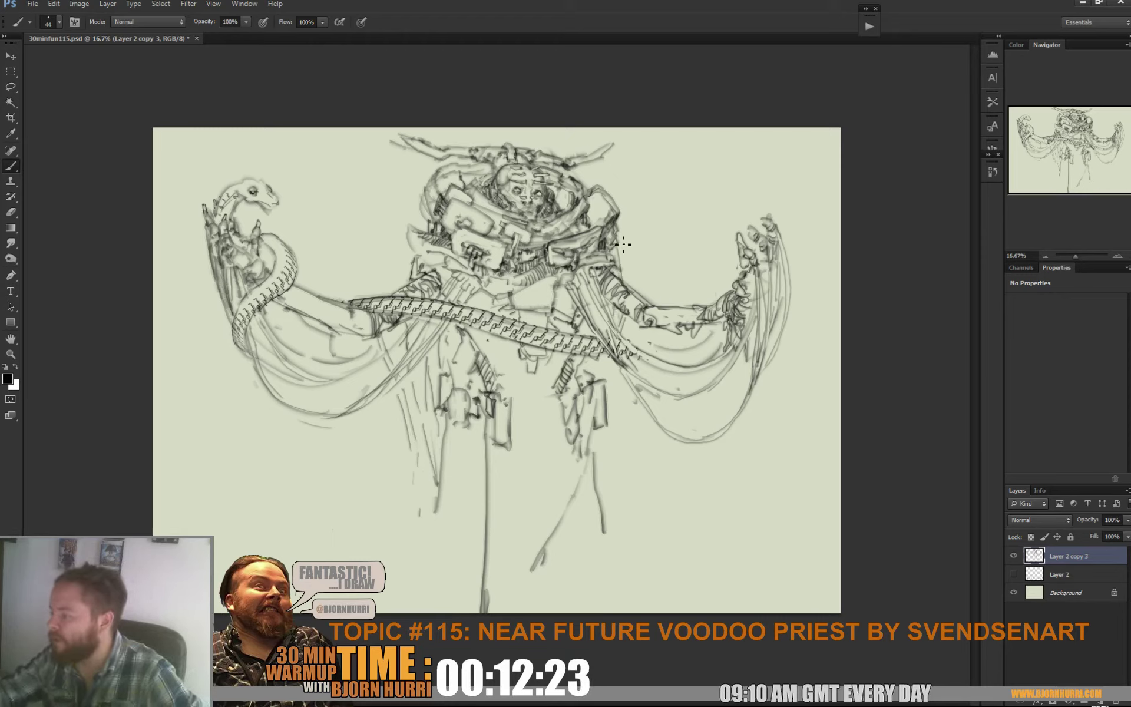
mouse_move(608, 360)
mouse_down()
mouse_move(613, 395)
mouse_move(615, 474)
mouse_up()
drag(616, 383, 616, 539)
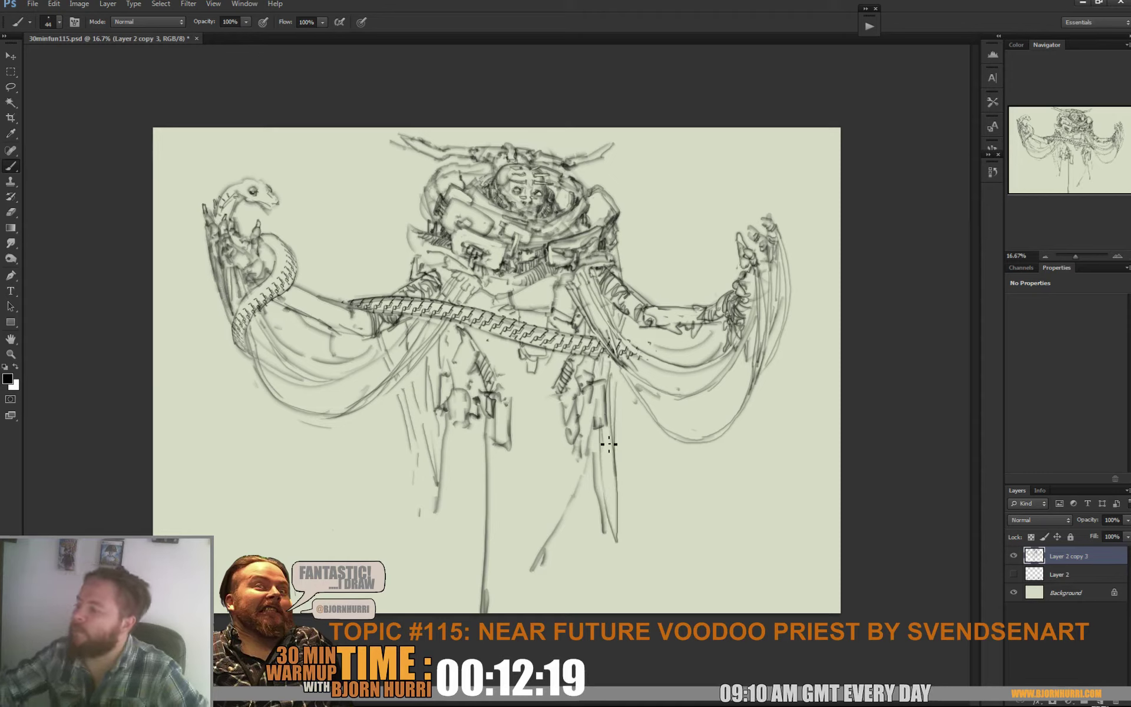
drag(601, 429, 616, 580)
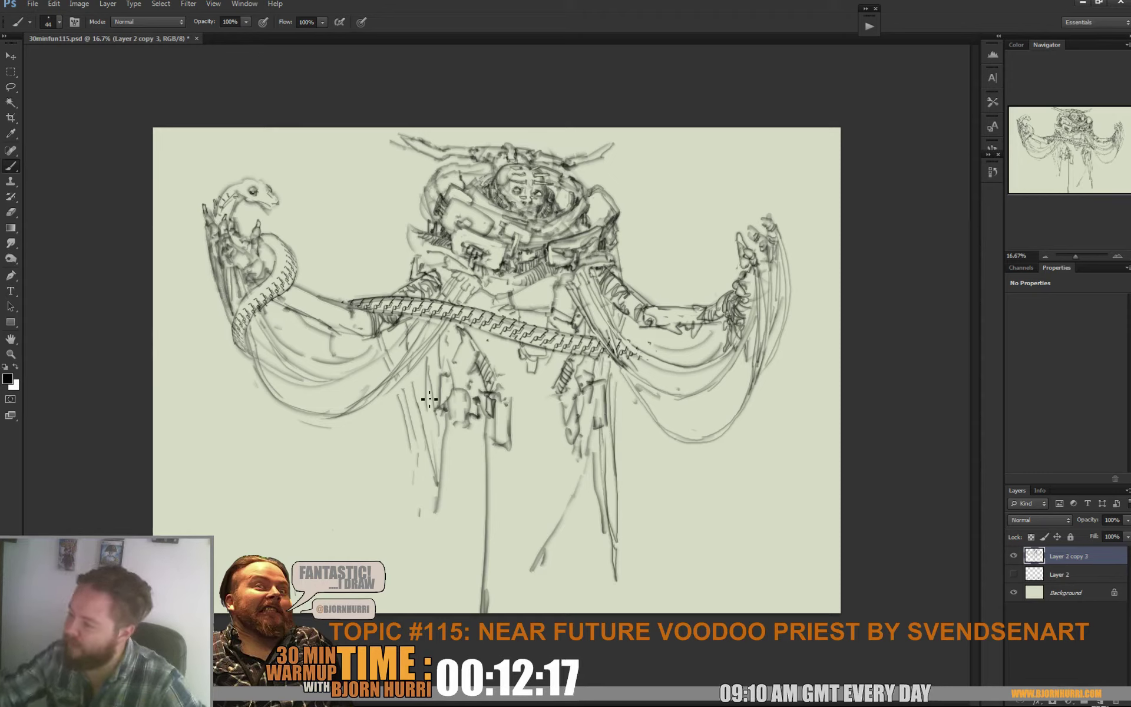
drag(429, 399, 434, 512)
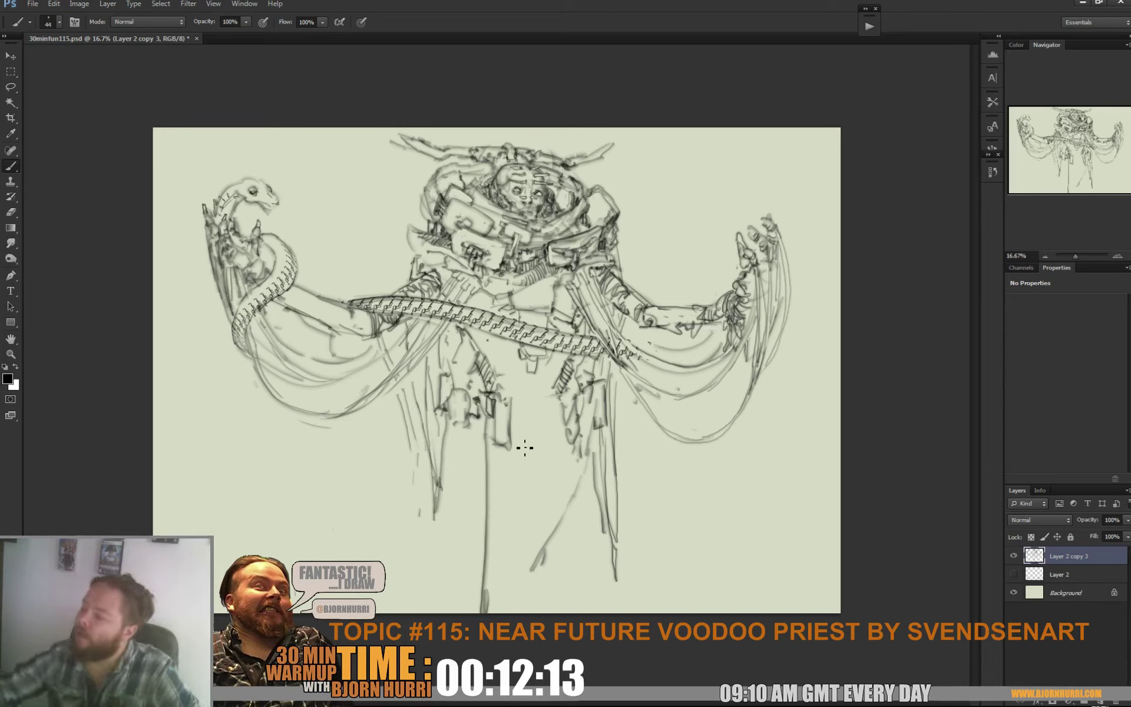
Add ragged strips and small plates hanging between the legs, plus drooping loops below the hip pouch under the snake's tail end
drag(520, 409, 523, 497)
drag(519, 433, 512, 552)
drag(521, 479, 522, 528)
mouse_move(524, 430)
mouse_down()
mouse_move(534, 518)
mouse_move(533, 442)
mouse_move(538, 503)
mouse_move(517, 459)
mouse_move(514, 484)
mouse_move(510, 452)
mouse_move(513, 490)
mouse_move(501, 446)
mouse_move(509, 501)
mouse_up()
drag(504, 455, 496, 503)
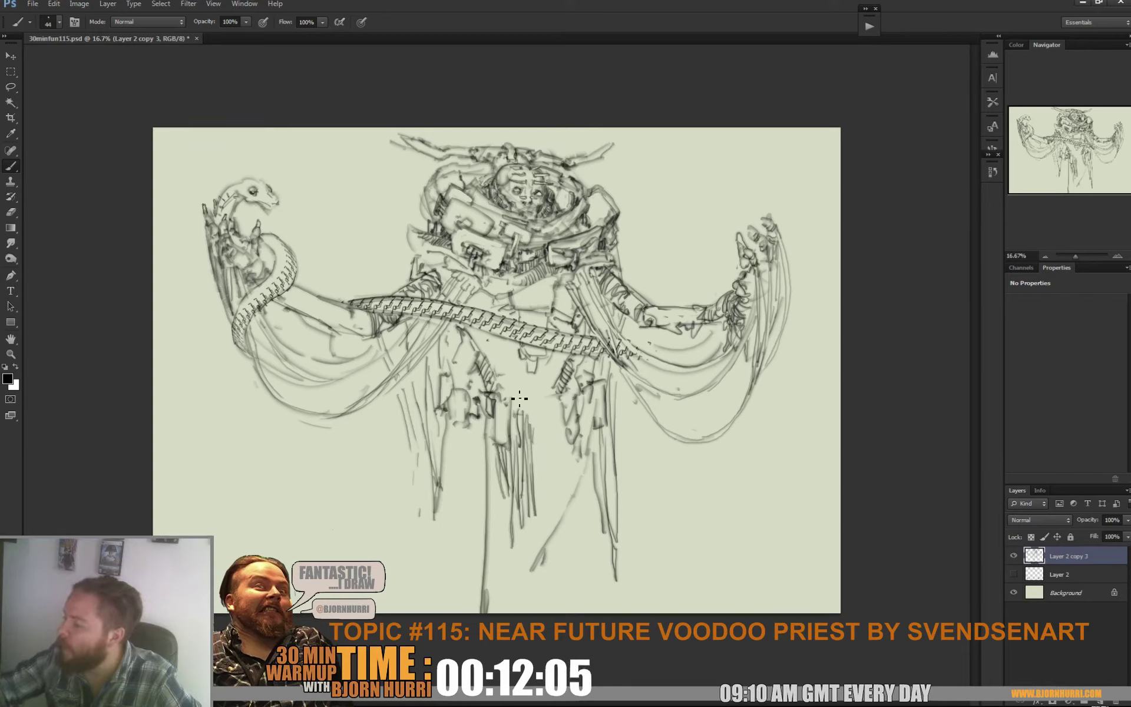
drag(519, 395, 522, 421)
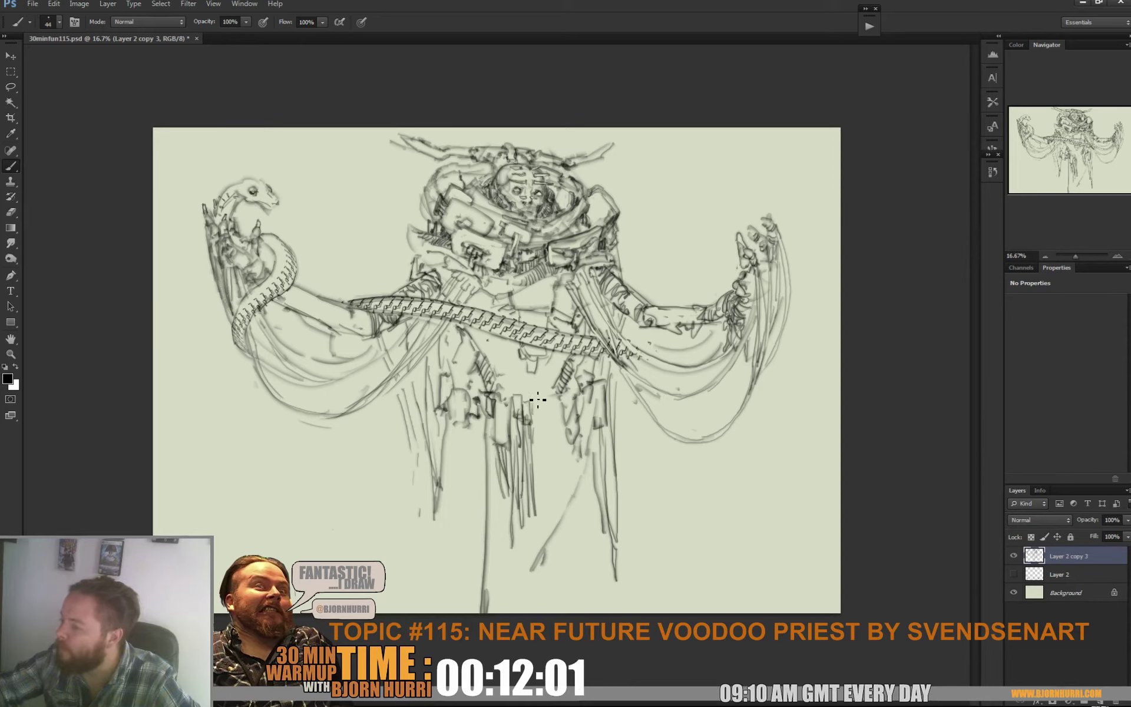
mouse_move(537, 398)
mouse_down()
mouse_move(537, 424)
mouse_move(570, 420)
mouse_move(561, 442)
mouse_move(592, 486)
mouse_up()
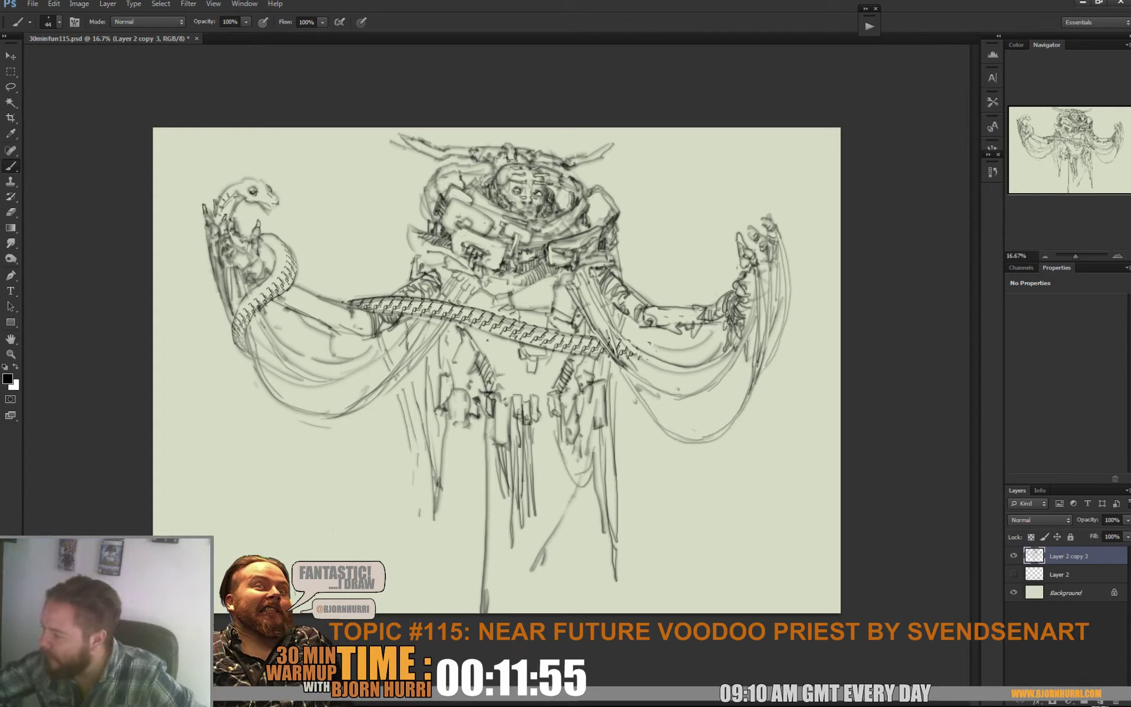
mouse_move(554, 443)
mouse_down()
mouse_move(594, 490)
mouse_move(566, 443)
mouse_move(594, 473)
mouse_move(569, 455)
mouse_move(596, 446)
mouse_move(598, 423)
mouse_move(582, 439)
mouse_move(593, 412)
mouse_up()
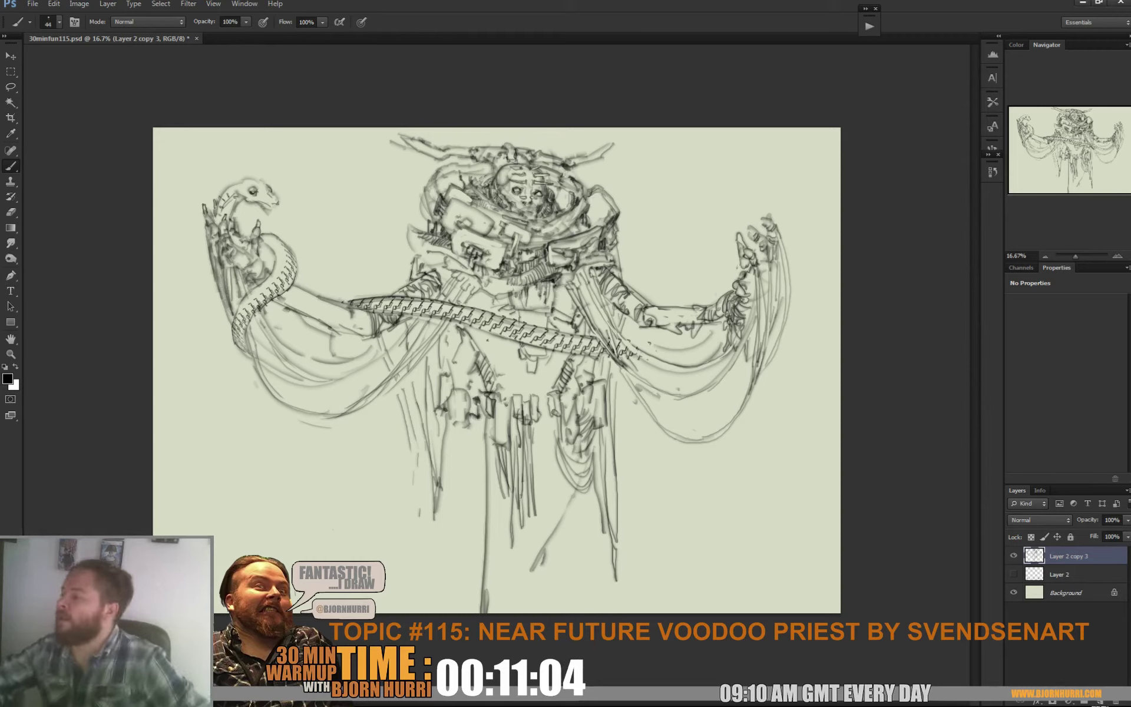
Draw curling smoke around the empty raised hand and towards the shoulder, erasing and redrawing parts of its outline
mouse_move(716, 266)
mouse_down()
mouse_move(716, 209)
mouse_move(739, 205)
mouse_move(730, 173)
mouse_move(697, 190)
mouse_move(654, 244)
mouse_move(657, 185)
mouse_move(626, 196)
mouse_up()
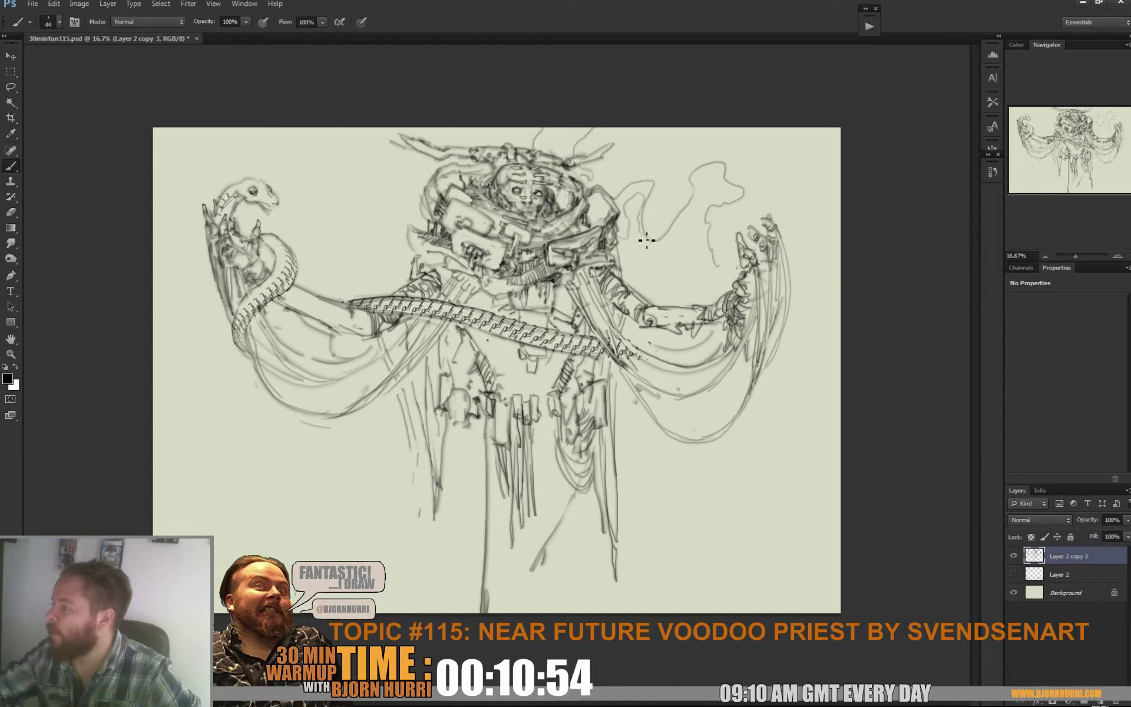
mouse_move(646, 240)
mouse_down()
mouse_move(669, 253)
mouse_move(717, 173)
mouse_move(731, 195)
mouse_move(716, 209)
mouse_move(722, 235)
mouse_move(730, 208)
mouse_move(794, 202)
mouse_move(812, 239)
mouse_move(808, 272)
mouse_up()
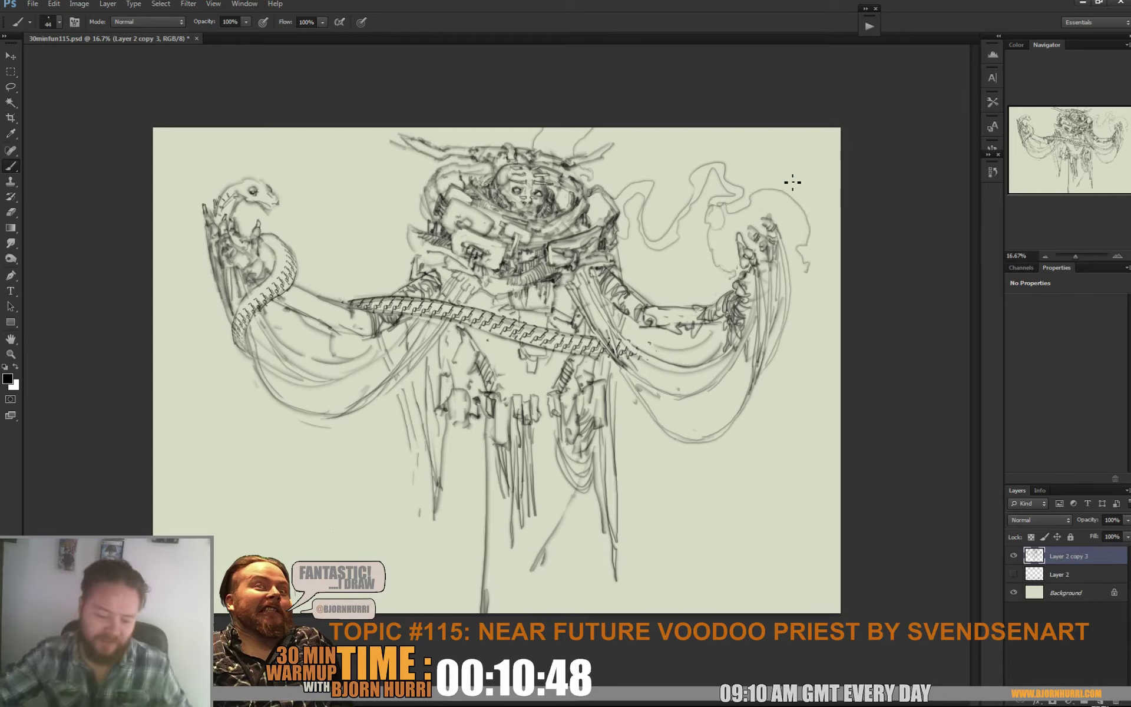
key(e)
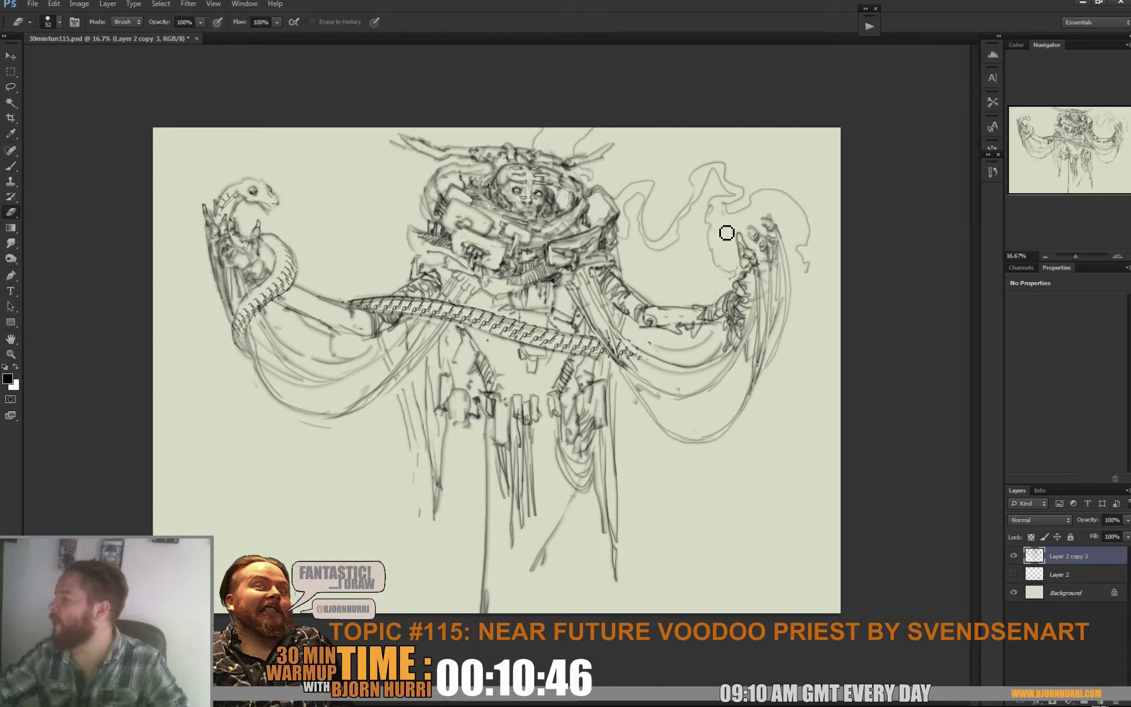
key(b)
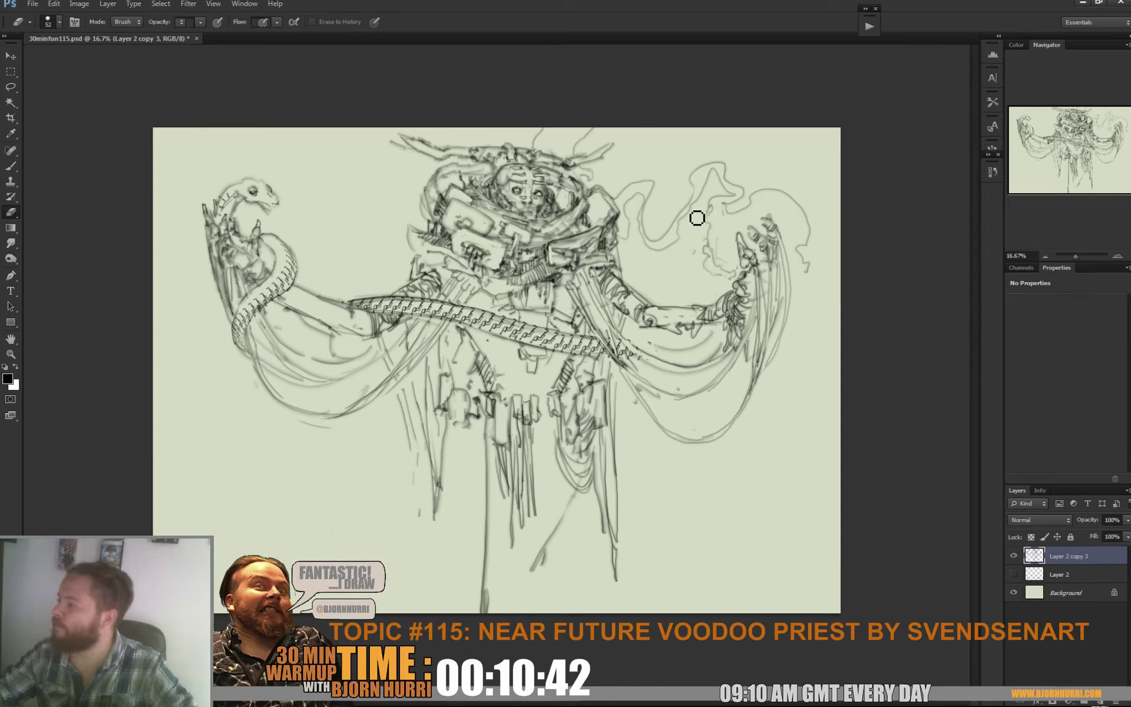
drag(662, 242, 696, 189)
key(e)
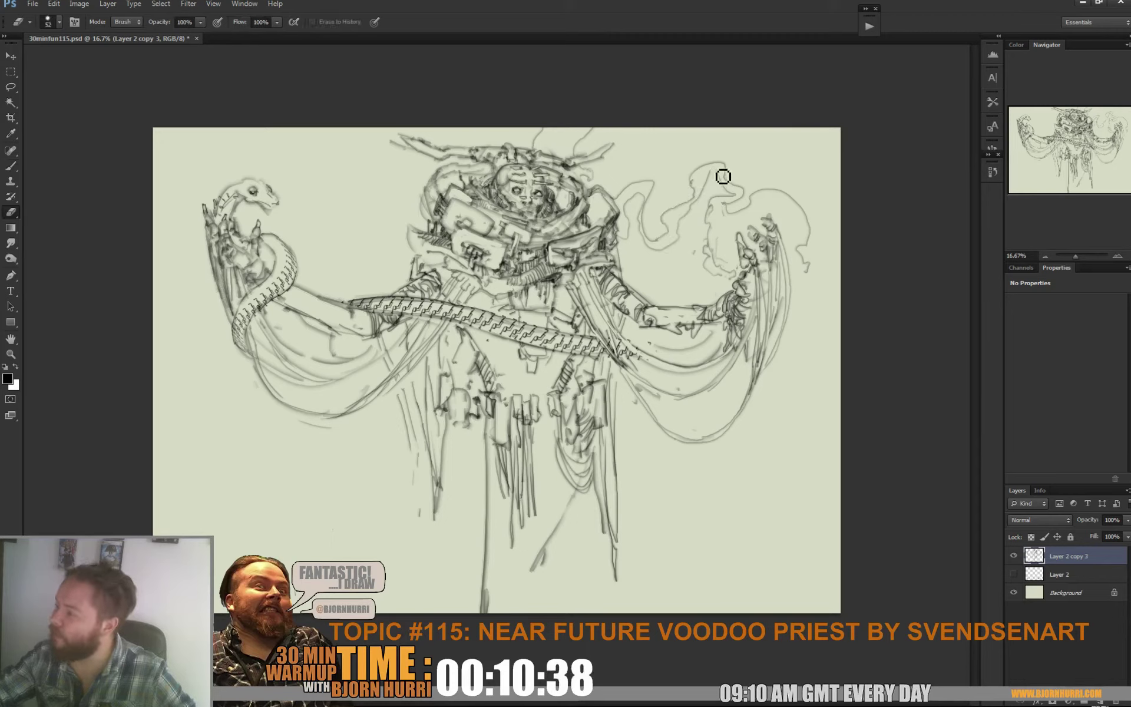
key(b)
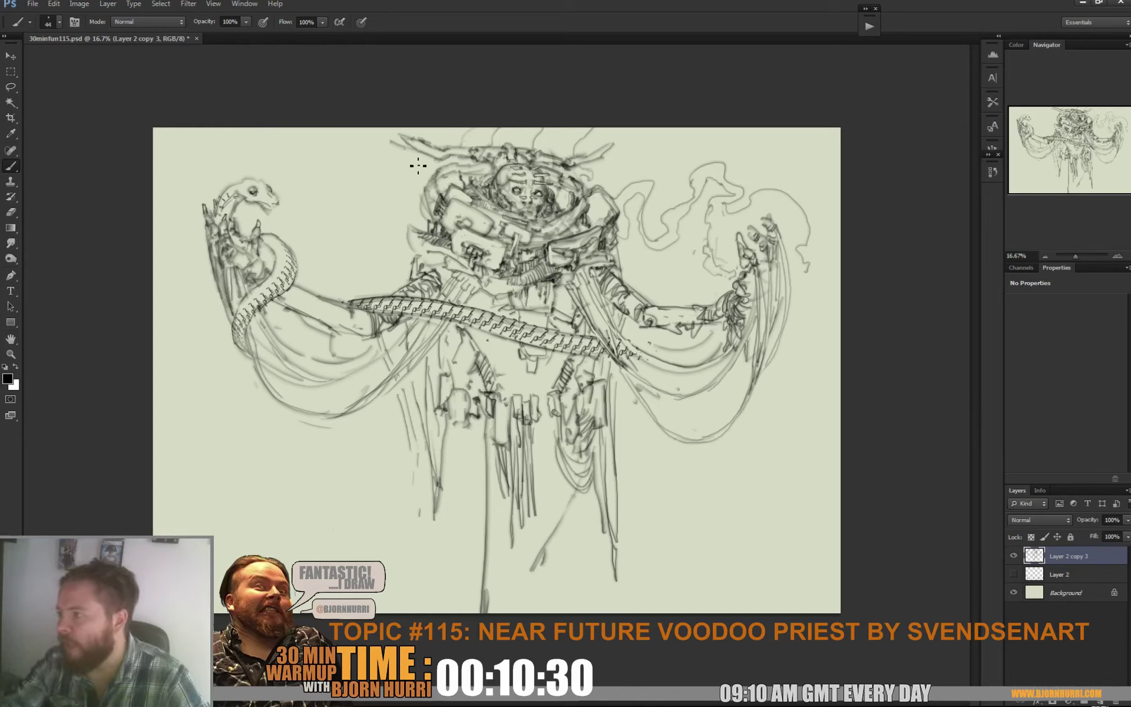
Add a faint smoke wisp beside the snake-side shoulder and clean up the edge of the opposite shoulder armour
mouse_move(416, 164)
mouse_down()
mouse_move(371, 158)
mouse_move(371, 206)
mouse_up()
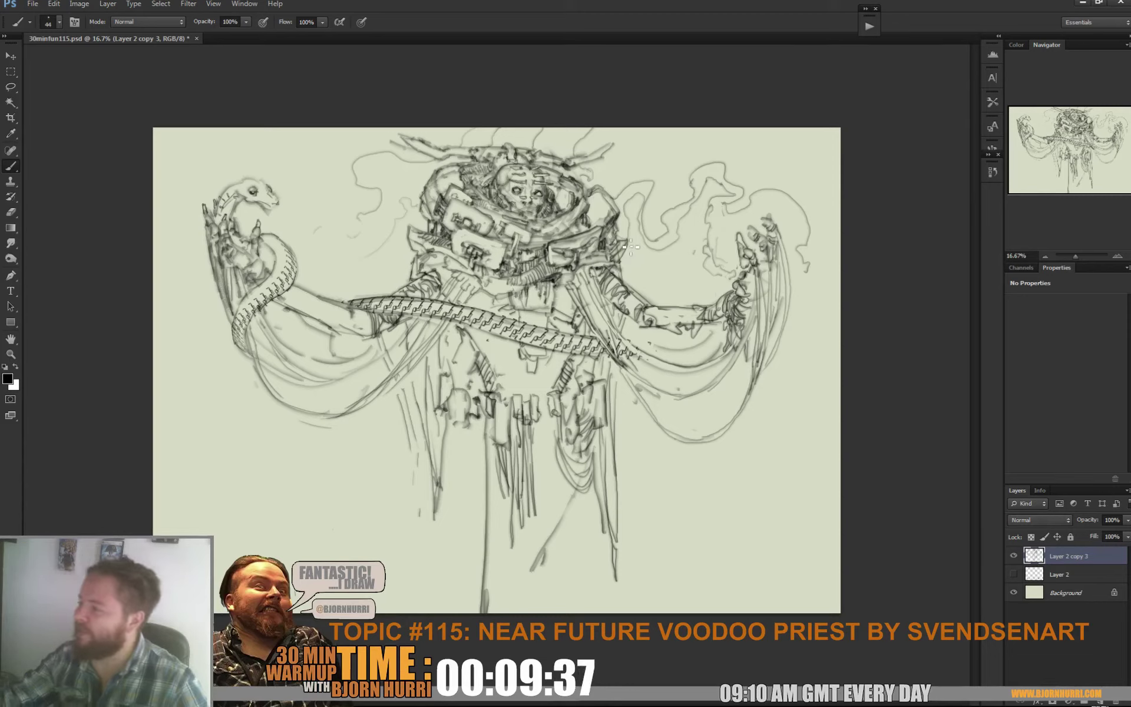
key(e)
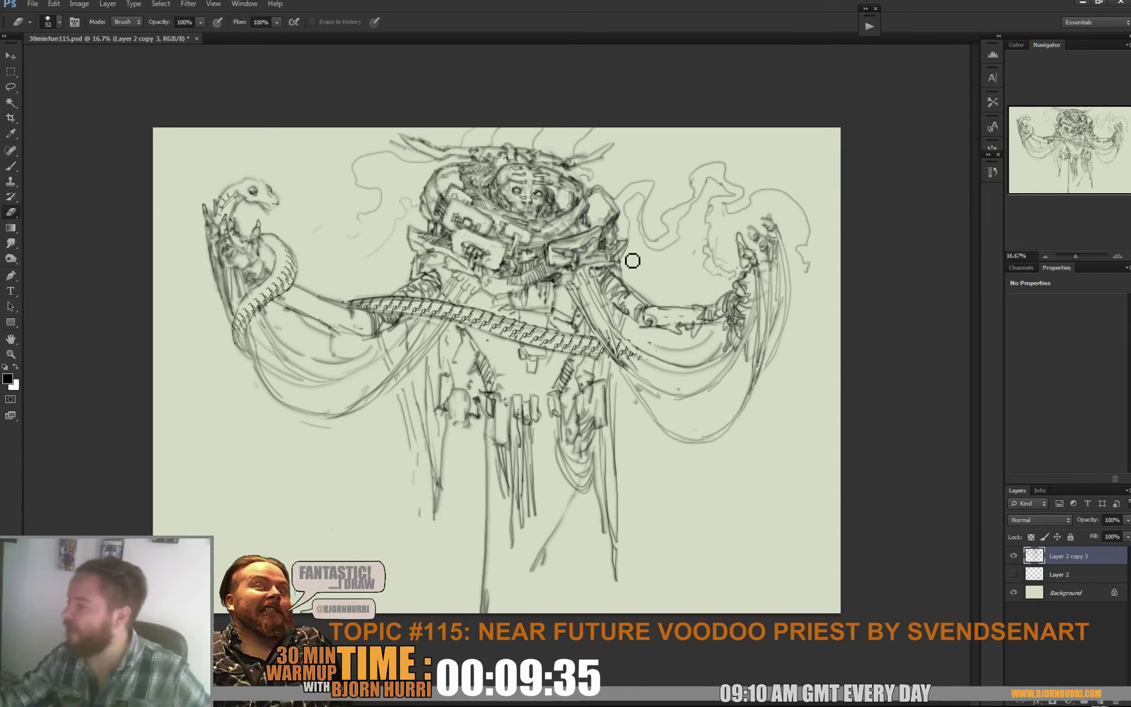
key(b)
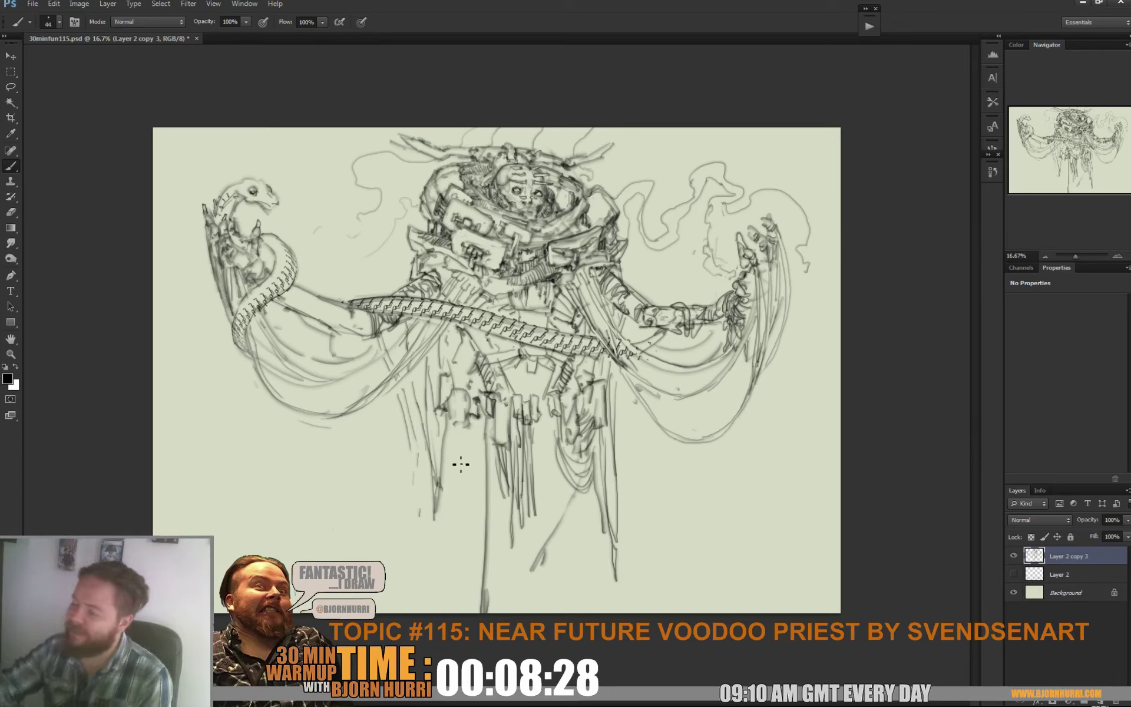
Sketch robe and leg lines flaring outward from the hips down to the canvas's lower edge
mouse_move(454, 446)
mouse_down()
mouse_move(401, 571)
mouse_move(446, 597)
mouse_up()
drag(618, 506, 667, 609)
drag(611, 447, 635, 527)
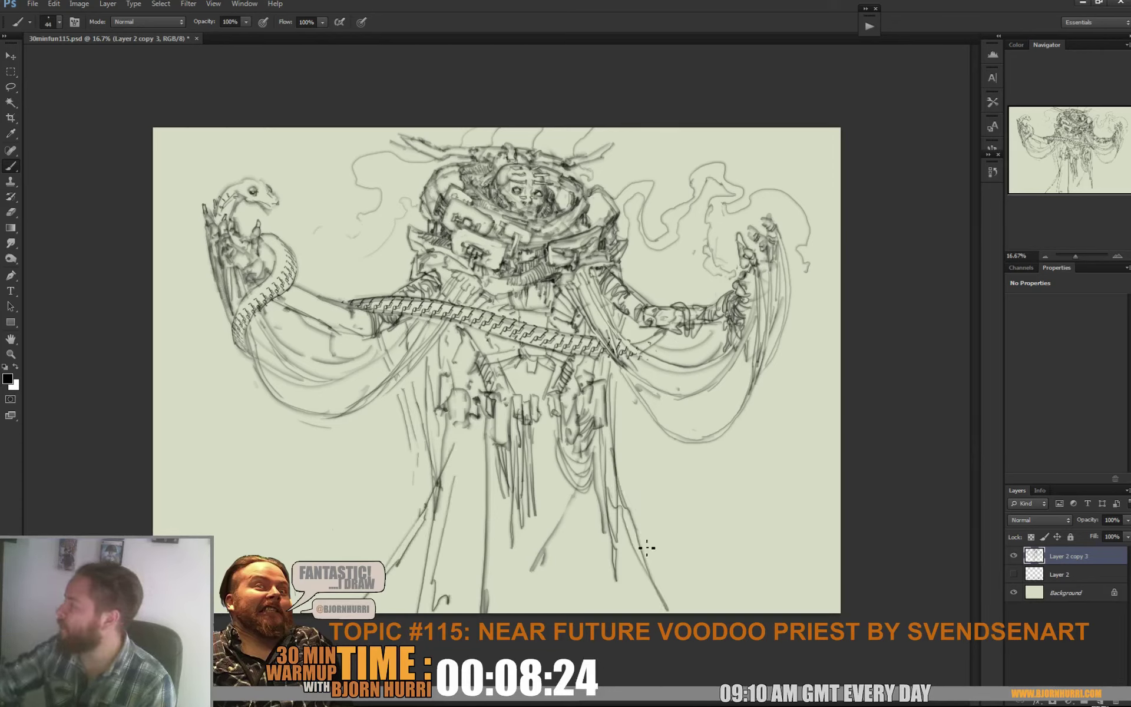
mouse_move(666, 585)
mouse_down()
mouse_move(680, 612)
mouse_move(611, 598)
mouse_up()
mouse_move(584, 511)
mouse_down()
mouse_move(557, 469)
mouse_move(550, 412)
mouse_move(552, 459)
mouse_move(548, 405)
mouse_move(541, 442)
mouse_up()
Draw a small linked charm hanging below the snake-side hip pouch and add dark detail to the abdomen above the snake
mouse_move(474, 426)
mouse_down()
mouse_move(455, 434)
mouse_move(471, 436)
mouse_move(481, 467)
mouse_move(465, 474)
mouse_move(484, 486)
mouse_move(463, 480)
mouse_move(436, 576)
mouse_up()
mouse_move(486, 425)
mouse_down()
mouse_move(472, 445)
mouse_move(478, 432)
mouse_up()
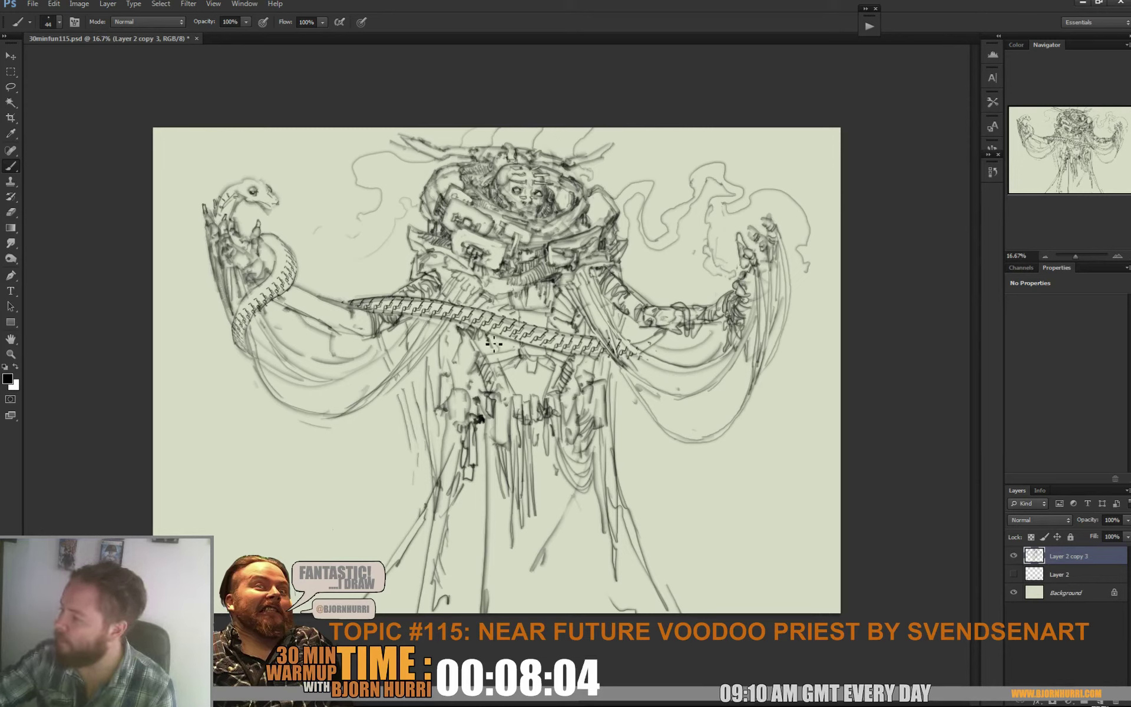
drag(520, 317, 549, 316)
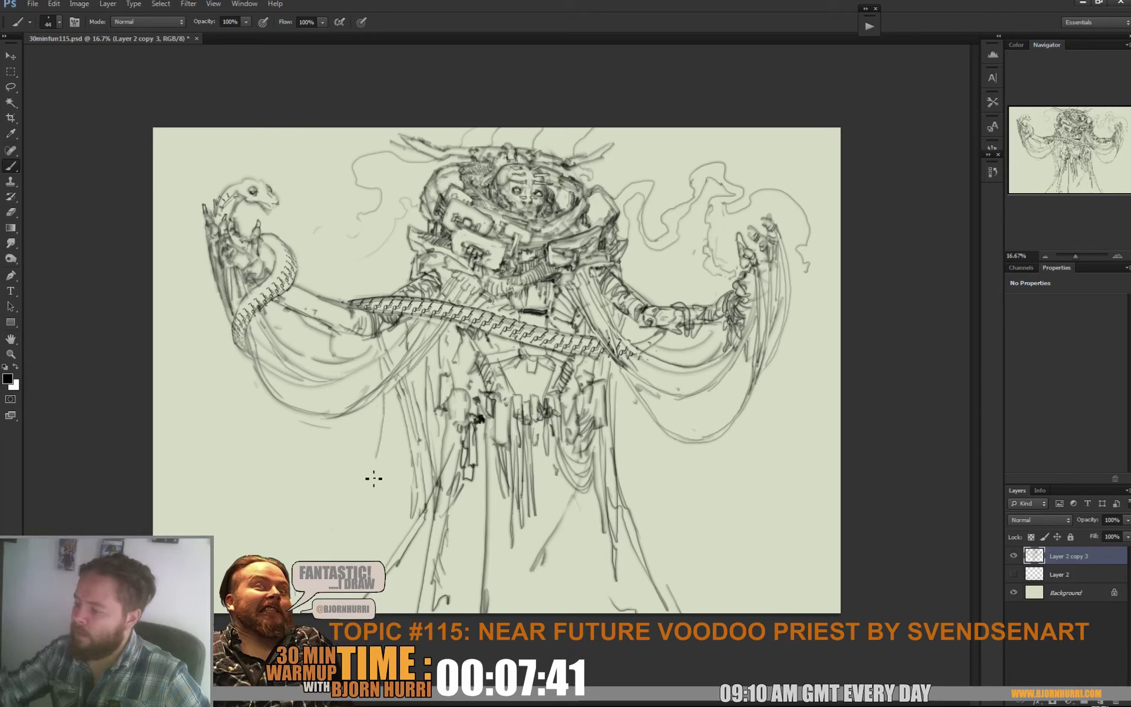
Draw more long ragged cloth strips hanging beneath the draped sleeves on both sides
mouse_move(346, 538)
mouse_down()
mouse_move(391, 446)
mouse_move(385, 377)
mouse_up()
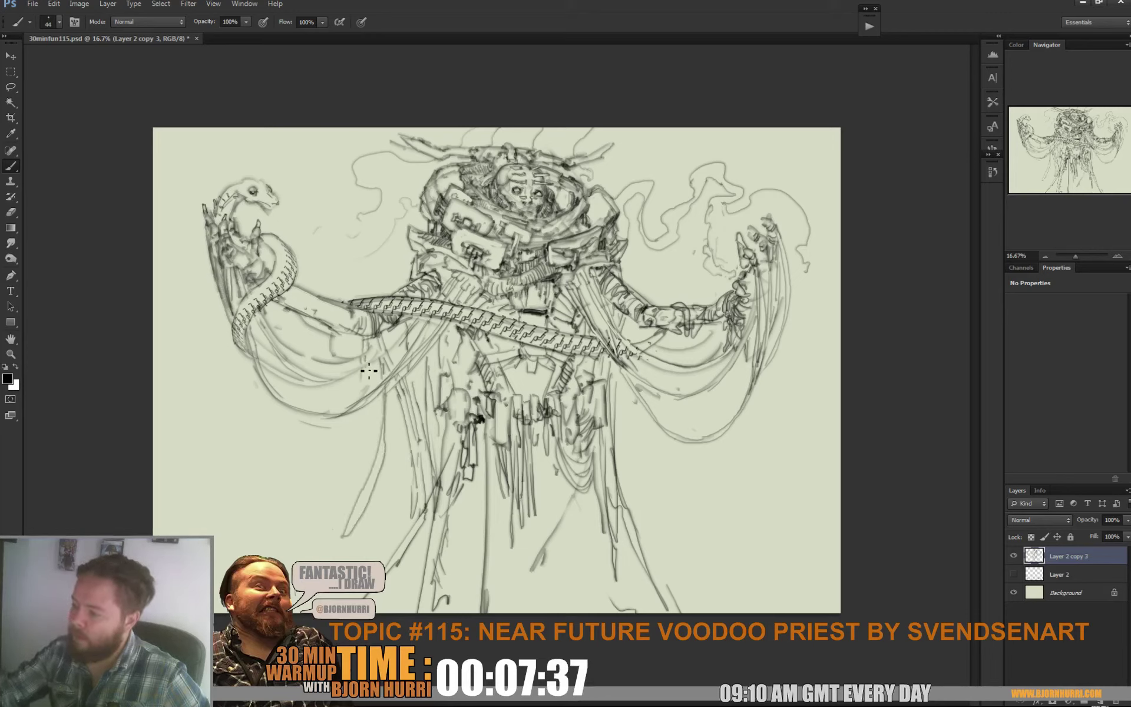
mouse_move(363, 412)
mouse_down()
mouse_move(365, 487)
mouse_move(360, 460)
mouse_move(350, 509)
mouse_move(363, 487)
mouse_move(359, 432)
mouse_up()
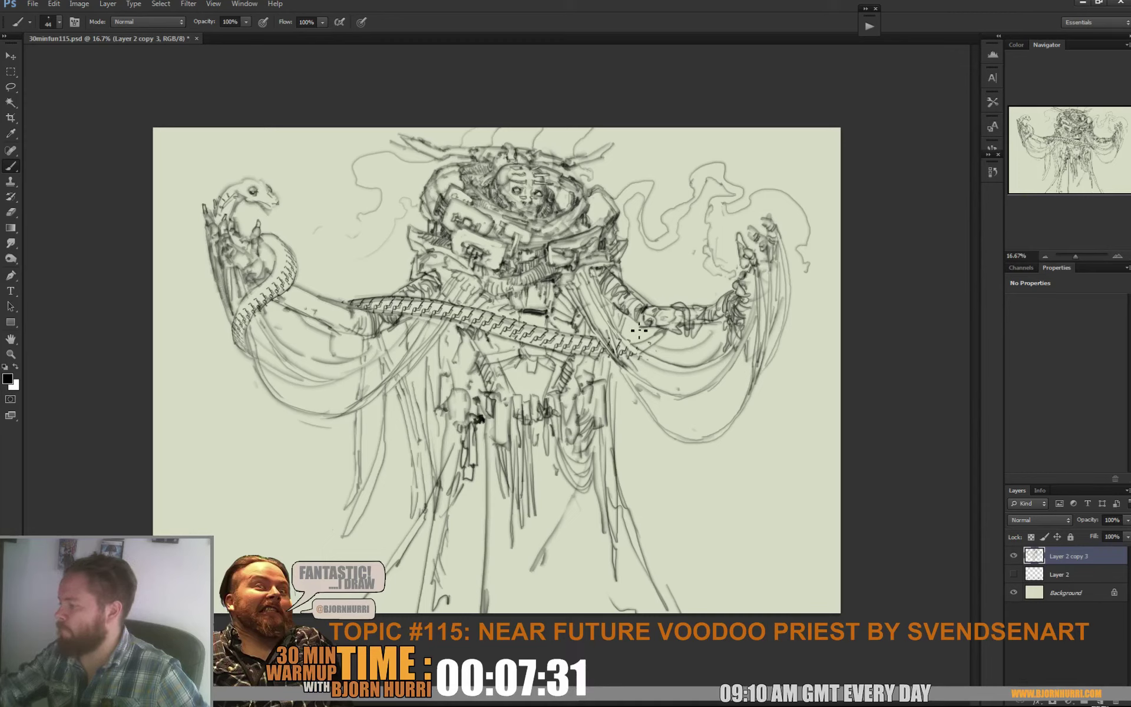
drag(629, 369, 632, 469)
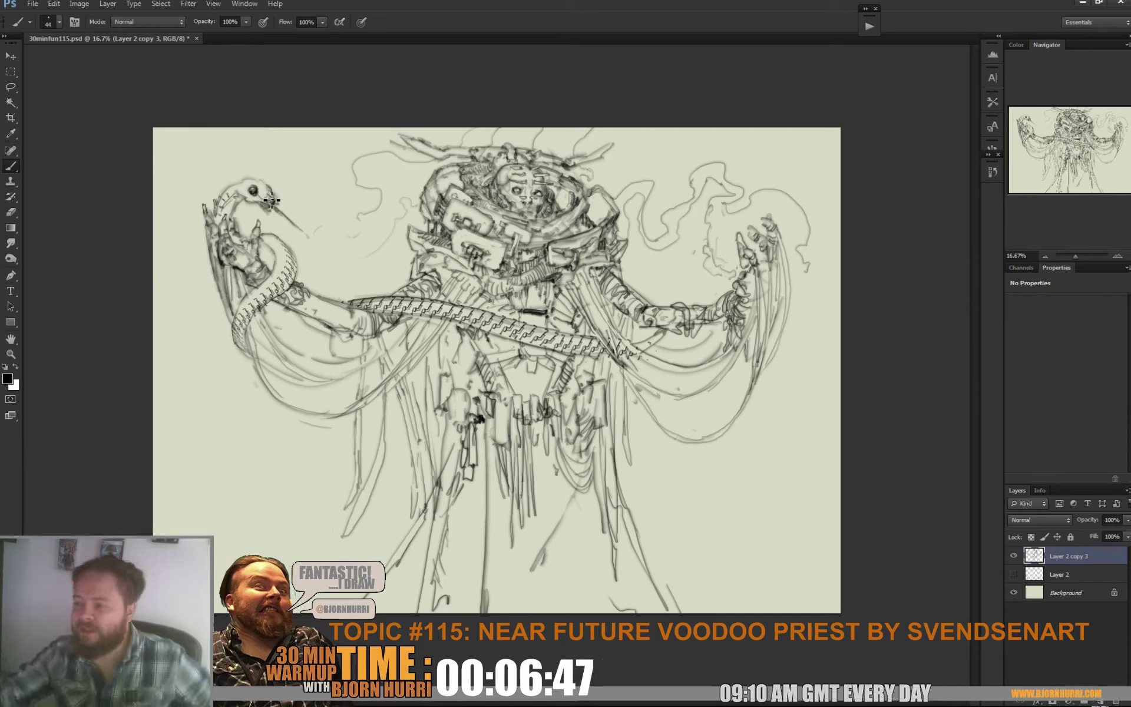
Refine the snake's mouth and tongue, and darken the gaps at the waist beside its body
key(e)
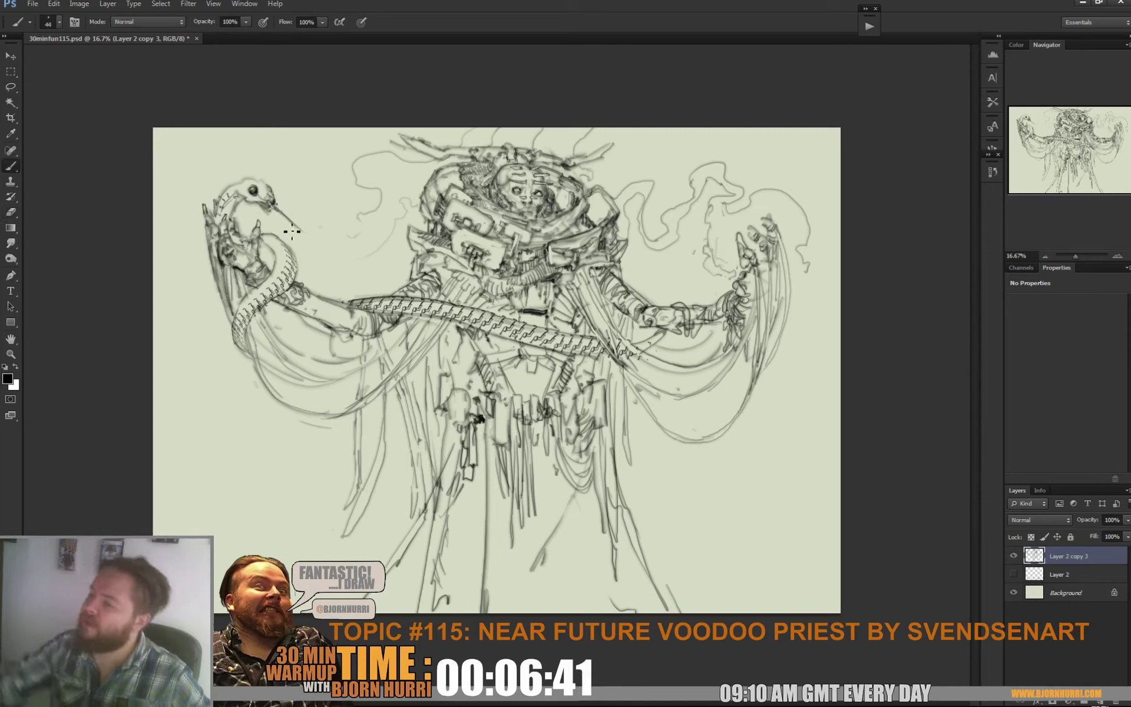
key(b)
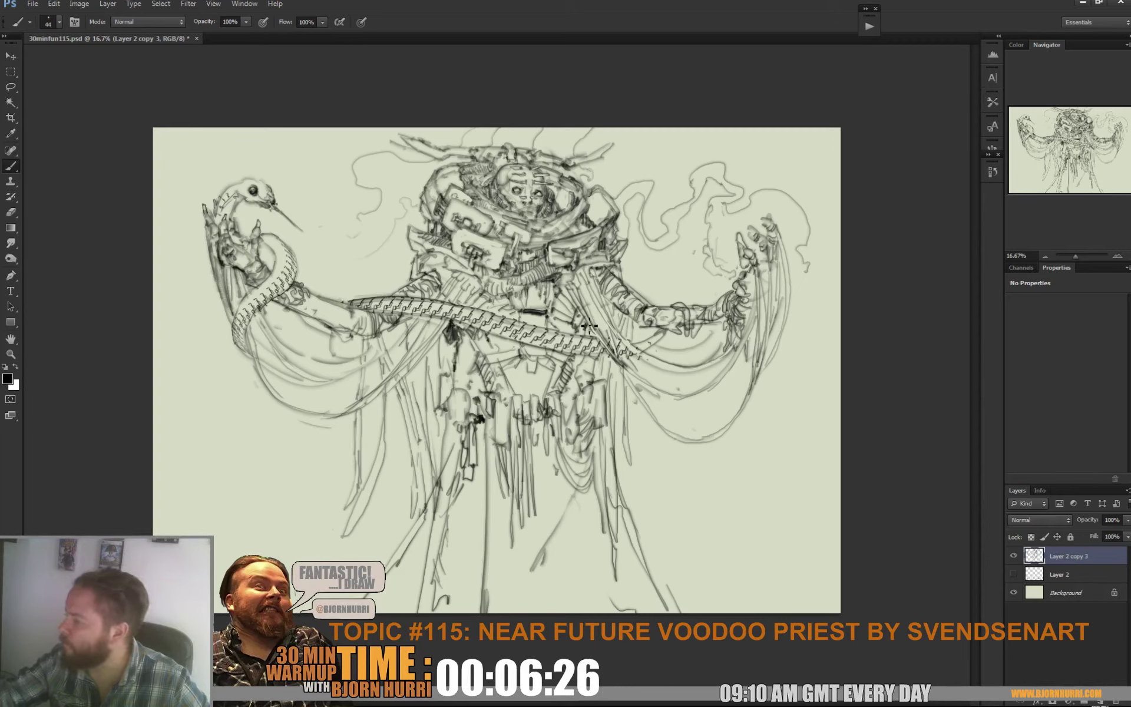
drag(587, 325, 580, 372)
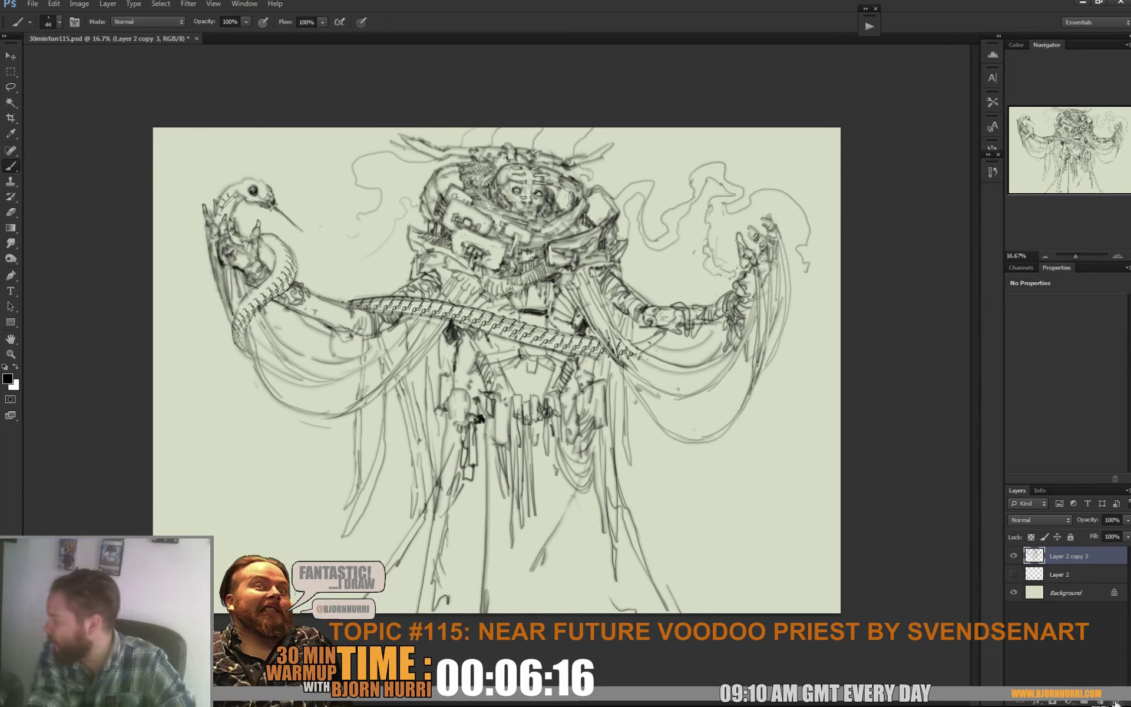
Create a new layer above the sketch, set to Multiply blending with 27% opacity
click(1099, 702)
click(1046, 520)
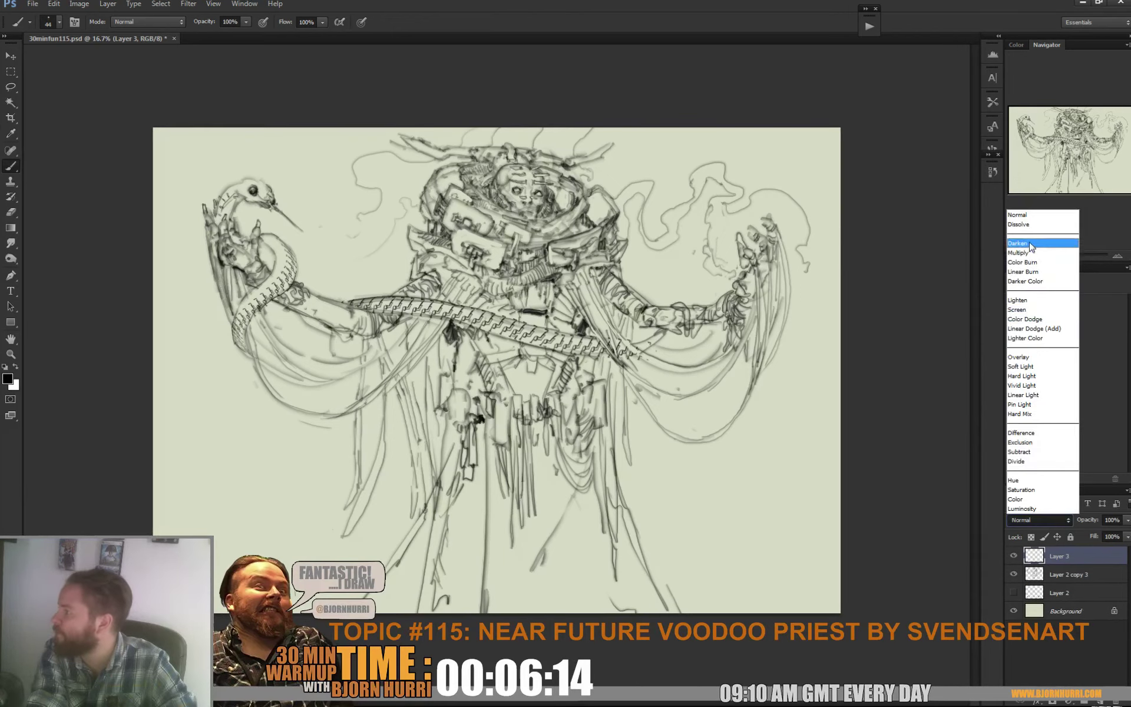
click(1019, 252)
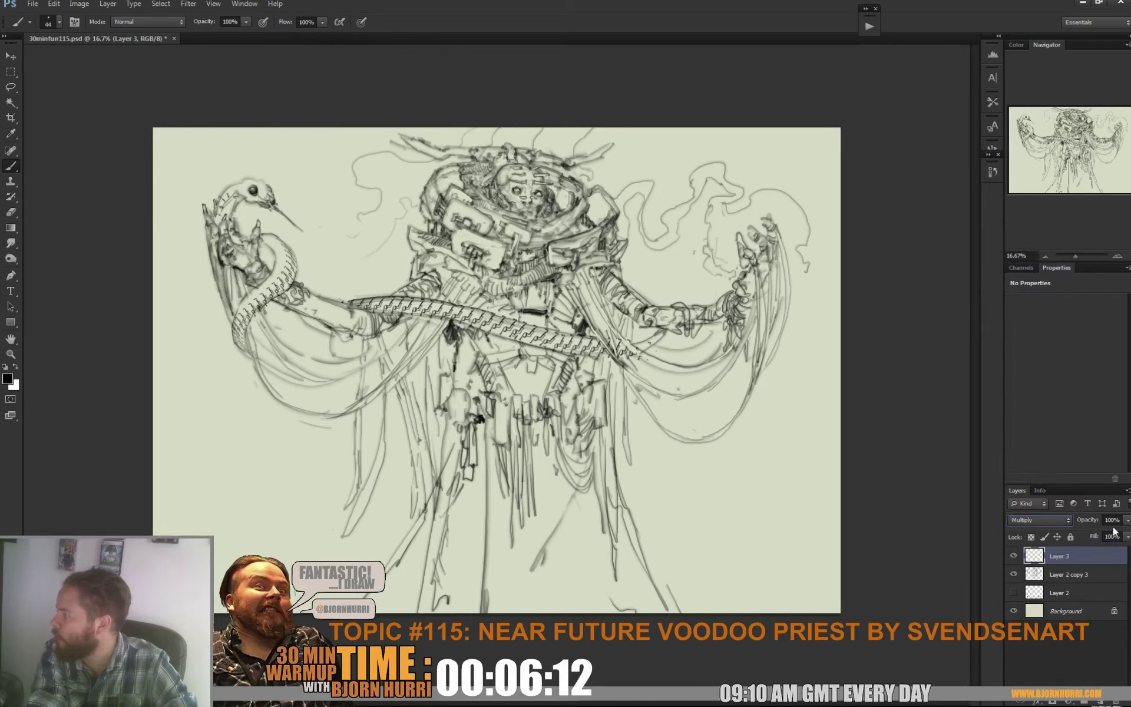
click(1127, 519)
drag(1084, 533, 1083, 533)
click(899, 401)
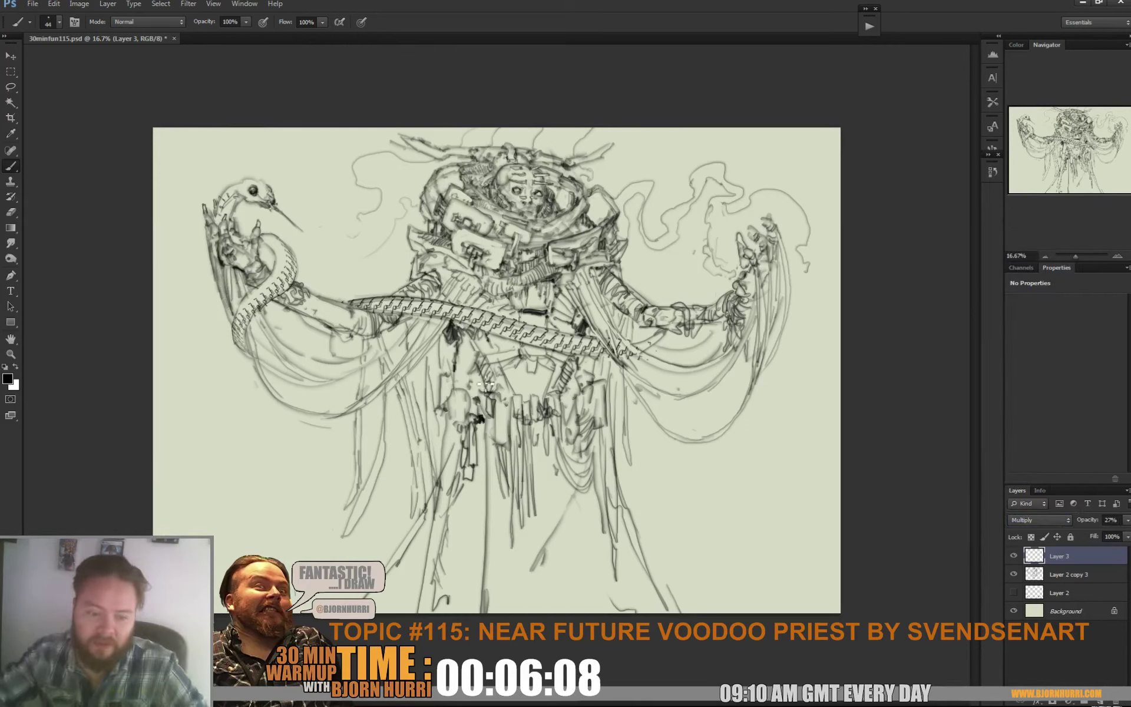
Pick the hard round brush preset and enlarge the brush to 143 px
right_click(527, 356)
click(705, 456)
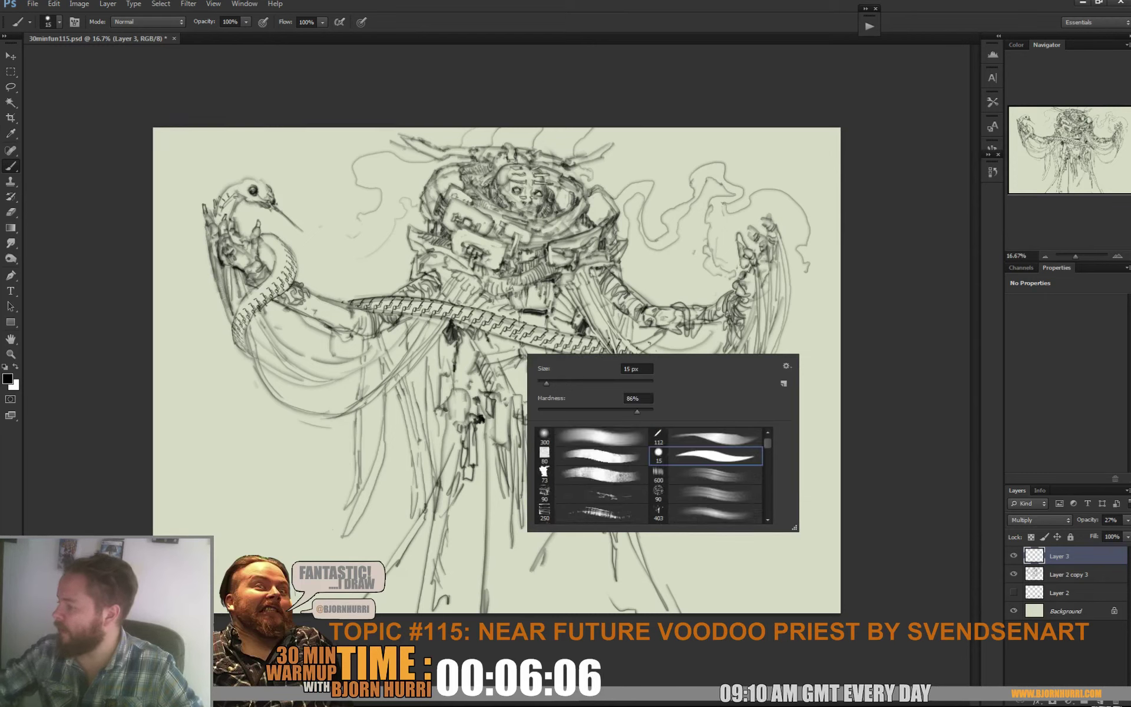
key(Return)
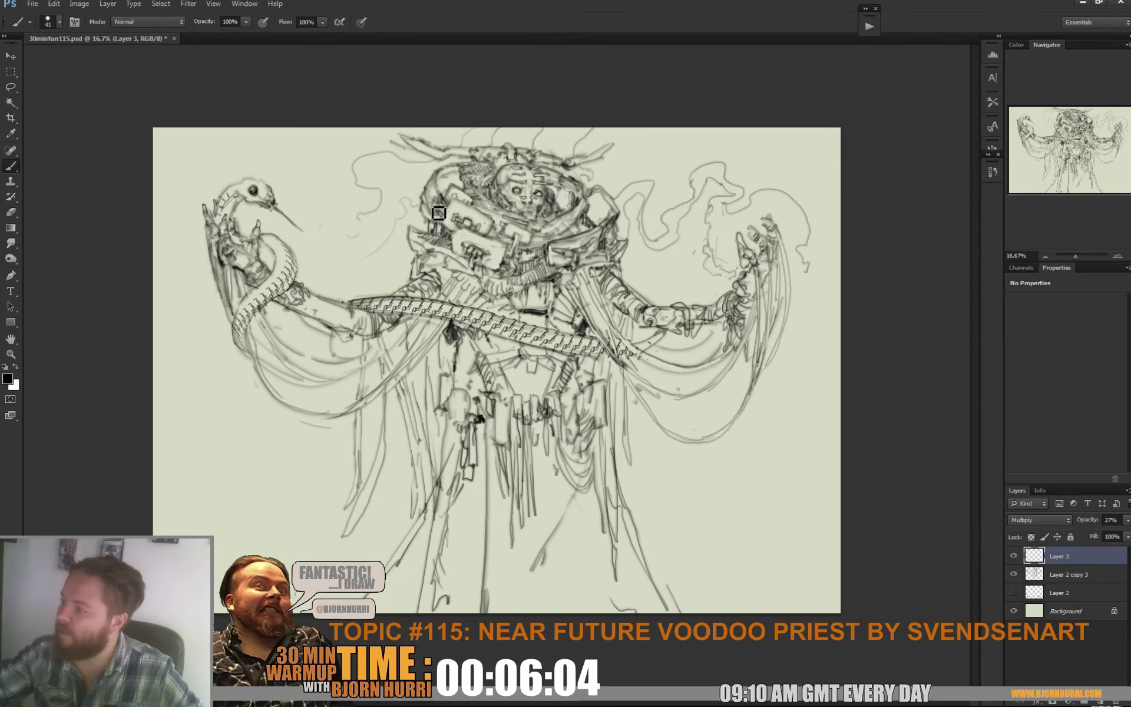
right_click(457, 197)
drag(476, 227, 538, 227)
key(Return)
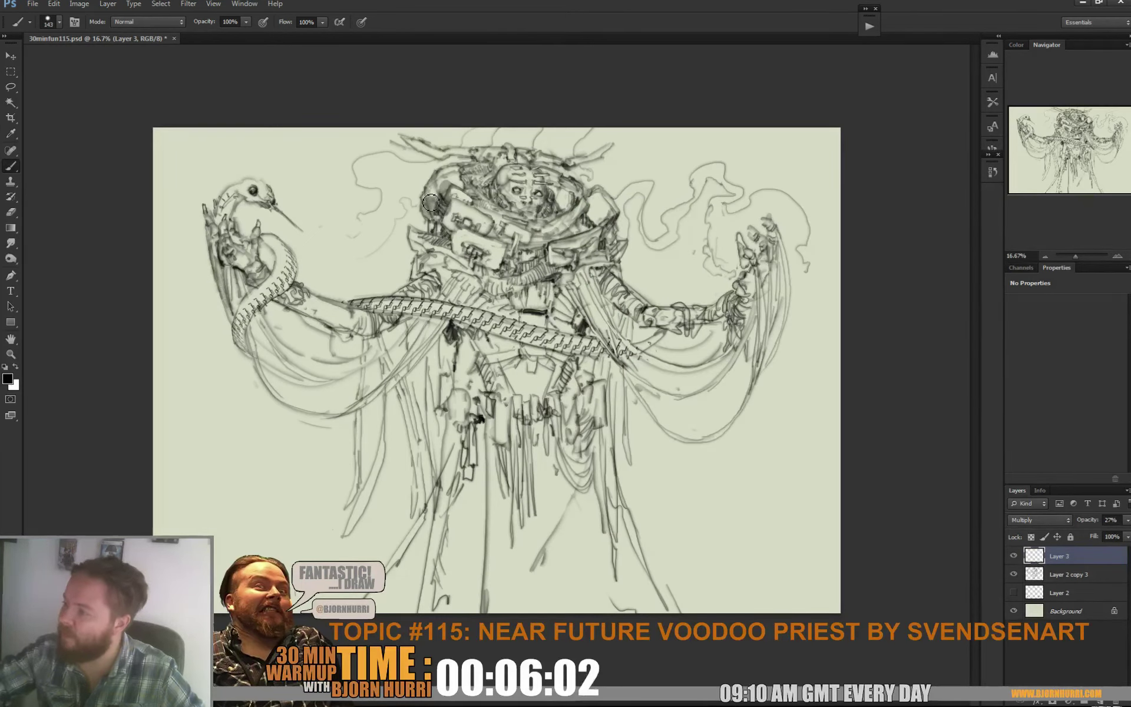
Shade the priest's collar, armoured torso, face and horned headdress with a flat tone on the Multiply layer
mouse_move(431, 203)
mouse_down()
mouse_move(471, 170)
mouse_move(450, 194)
mouse_move(461, 182)
mouse_move(458, 254)
mouse_move(443, 198)
mouse_move(427, 215)
mouse_move(438, 239)
mouse_move(411, 229)
mouse_move(429, 252)
mouse_move(416, 280)
mouse_move(440, 283)
mouse_move(462, 236)
mouse_move(503, 351)
mouse_move(533, 236)
mouse_move(560, 319)
mouse_move(587, 252)
mouse_move(585, 205)
mouse_move(600, 195)
mouse_move(611, 211)
mouse_move(613, 197)
mouse_move(615, 217)
mouse_move(603, 237)
mouse_up()
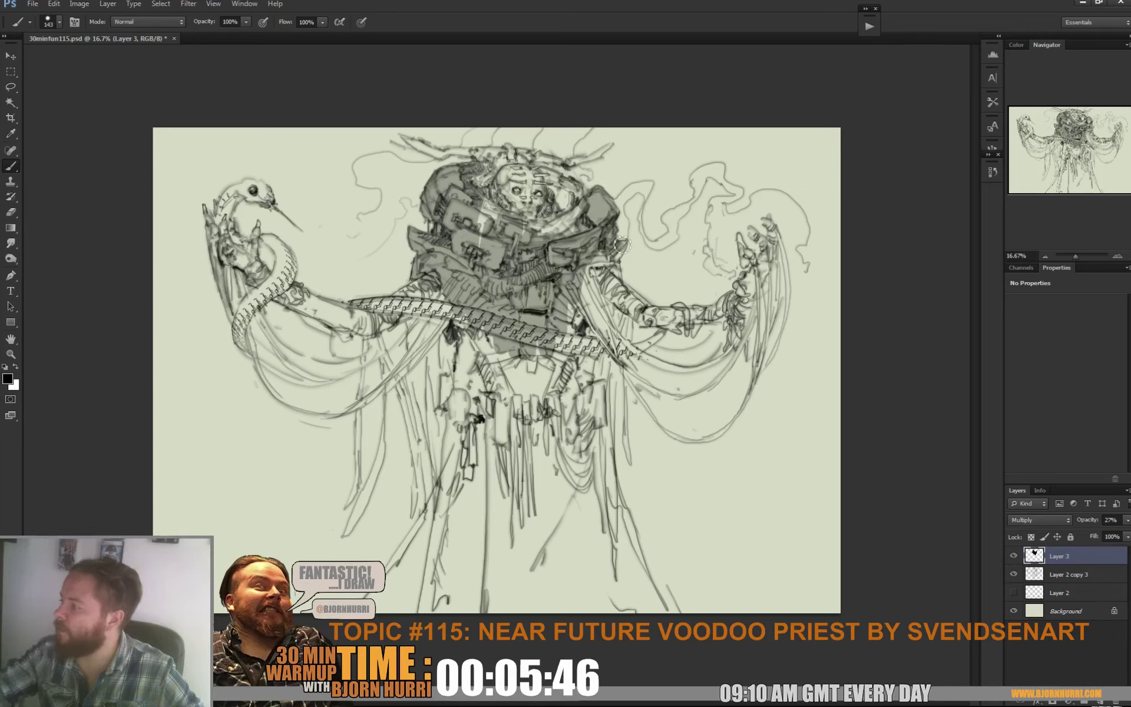
mouse_move(623, 247)
mouse_down()
mouse_move(618, 281)
mouse_move(591, 284)
mouse_up()
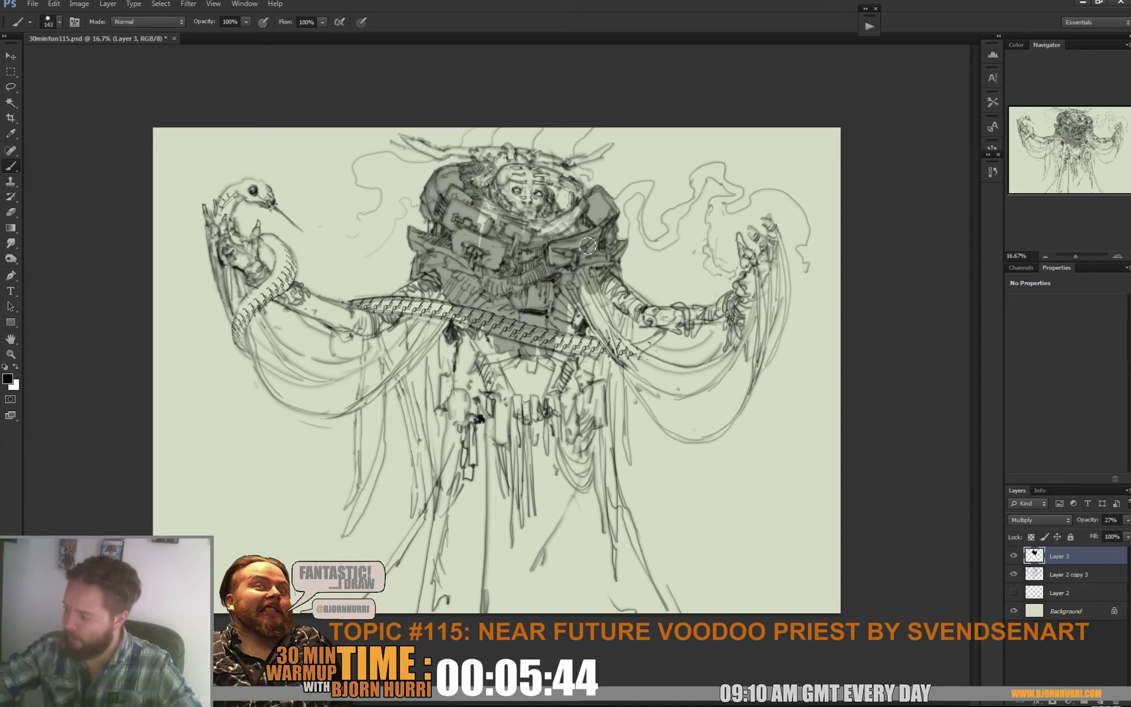
mouse_move(578, 201)
mouse_down()
mouse_move(523, 172)
mouse_move(485, 179)
mouse_move(472, 186)
mouse_move(478, 231)
mouse_move(521, 195)
mouse_move(522, 255)
mouse_move(543, 233)
mouse_move(574, 239)
mouse_move(559, 241)
mouse_move(559, 192)
mouse_move(514, 180)
mouse_move(539, 191)
mouse_move(523, 204)
mouse_move(510, 195)
mouse_move(529, 154)
mouse_up()
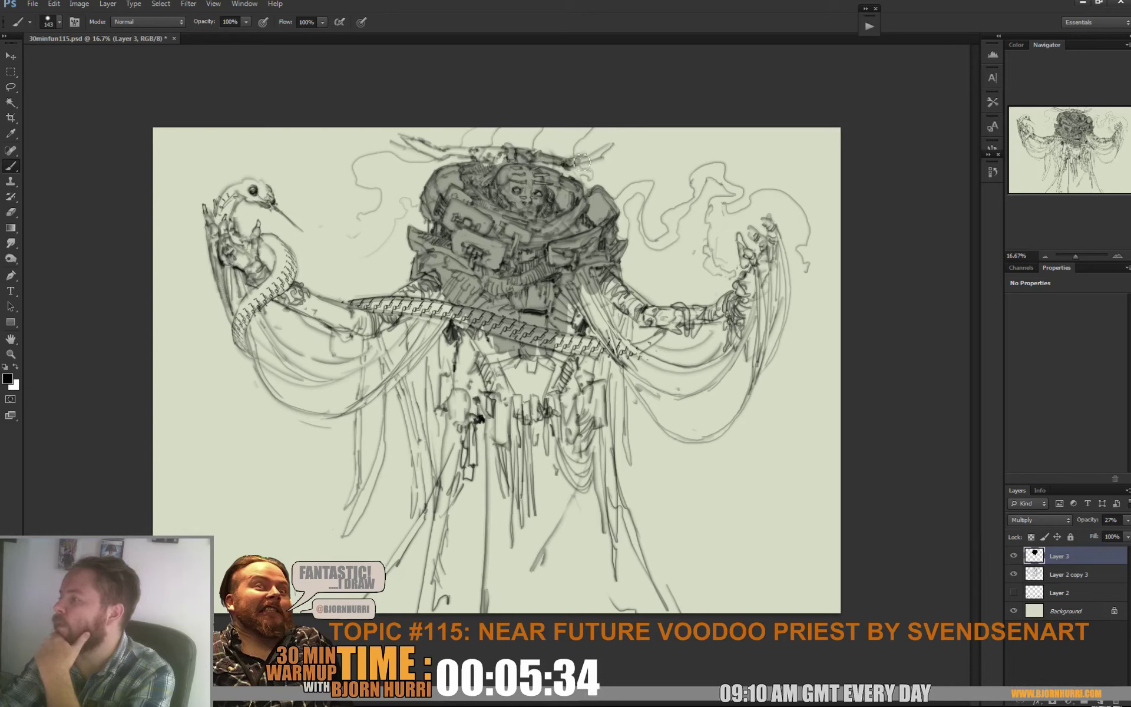
mouse_move(603, 151)
mouse_down()
mouse_move(491, 153)
mouse_move(500, 165)
mouse_move(486, 167)
mouse_move(405, 138)
mouse_move(438, 156)
mouse_up()
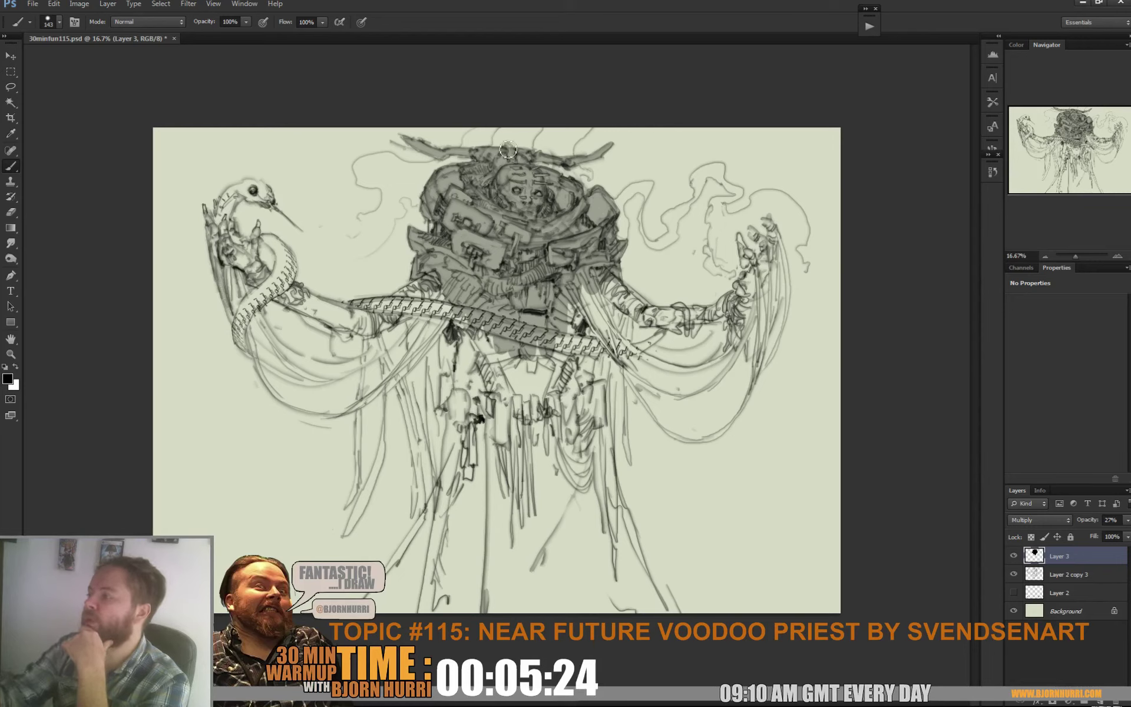
Shade the arm without the snake, from the shoulder along the wrapped forearm to the raised hand
mouse_move(593, 275)
mouse_down()
mouse_move(647, 321)
mouse_move(662, 311)
mouse_move(631, 298)
mouse_move(686, 321)
mouse_up()
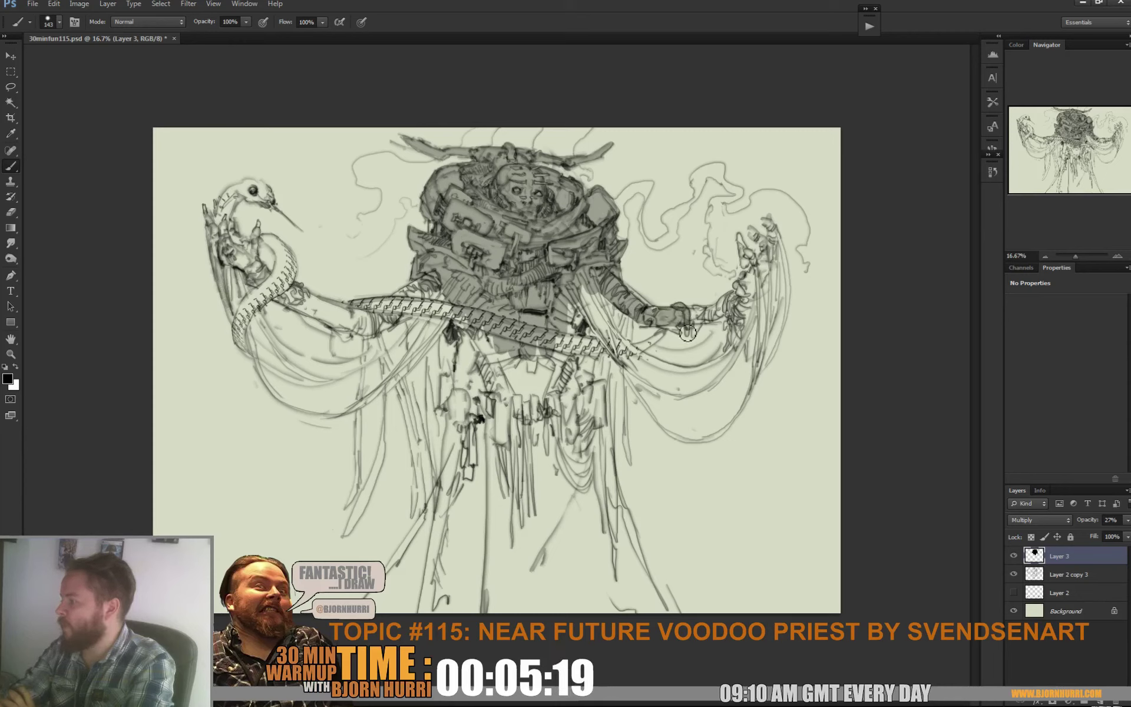
mouse_move(694, 323)
mouse_down()
mouse_move(720, 315)
mouse_move(733, 329)
mouse_move(729, 346)
mouse_move(749, 296)
mouse_up()
mouse_move(771, 241)
mouse_down()
mouse_move(763, 221)
mouse_move(767, 261)
mouse_move(745, 257)
mouse_up()
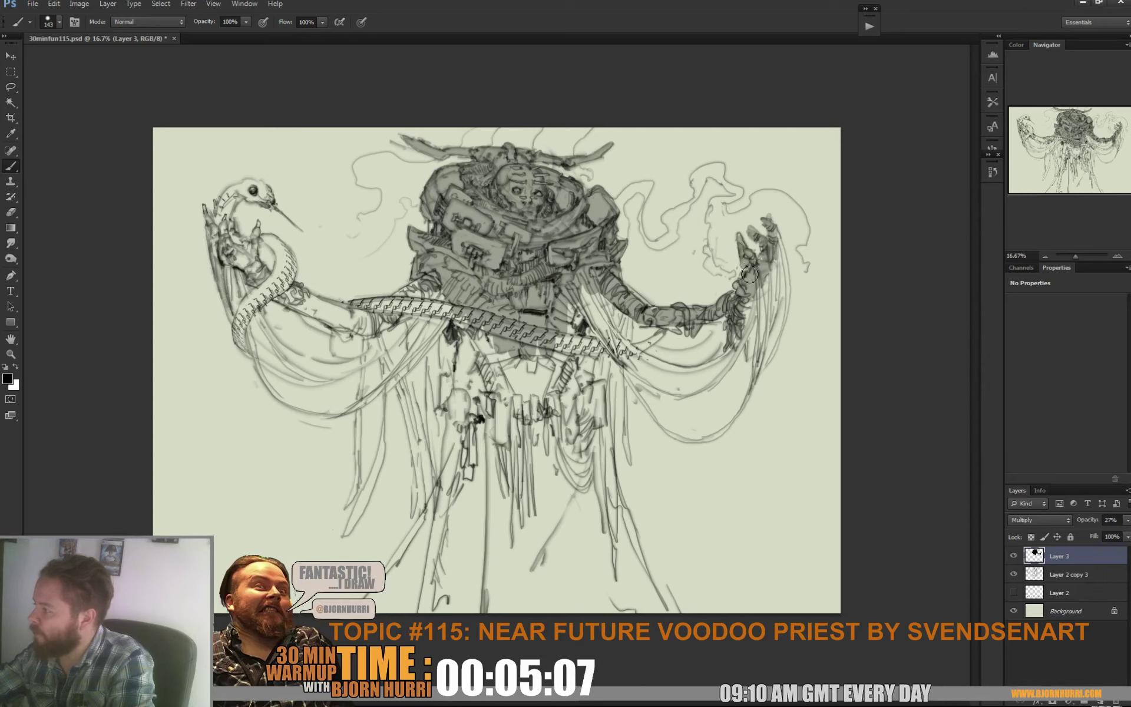
Reduce the brush to 34 px and shade the draped cloth strands hanging from the arm without the snake
right_click(775, 293)
click(787, 323)
click(730, 440)
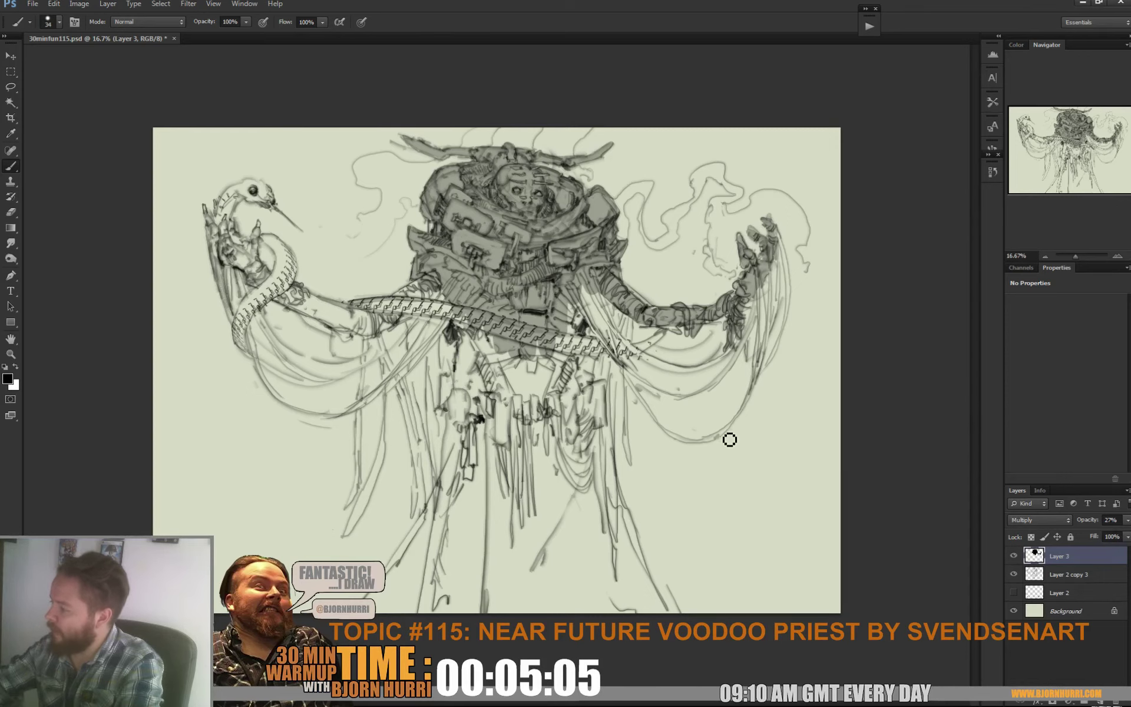
mouse_move(729, 440)
mouse_down()
mouse_move(758, 374)
mouse_move(764, 296)
mouse_up()
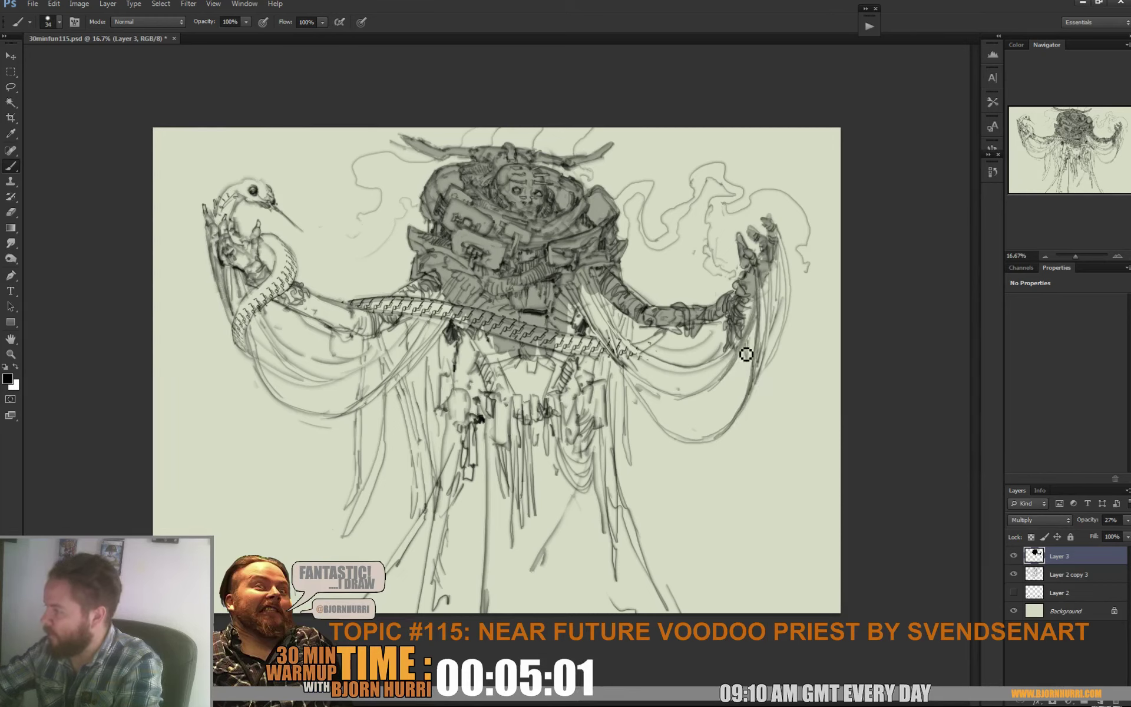
mouse_move(762, 273)
mouse_down()
mouse_move(763, 386)
mouse_move(776, 312)
mouse_up()
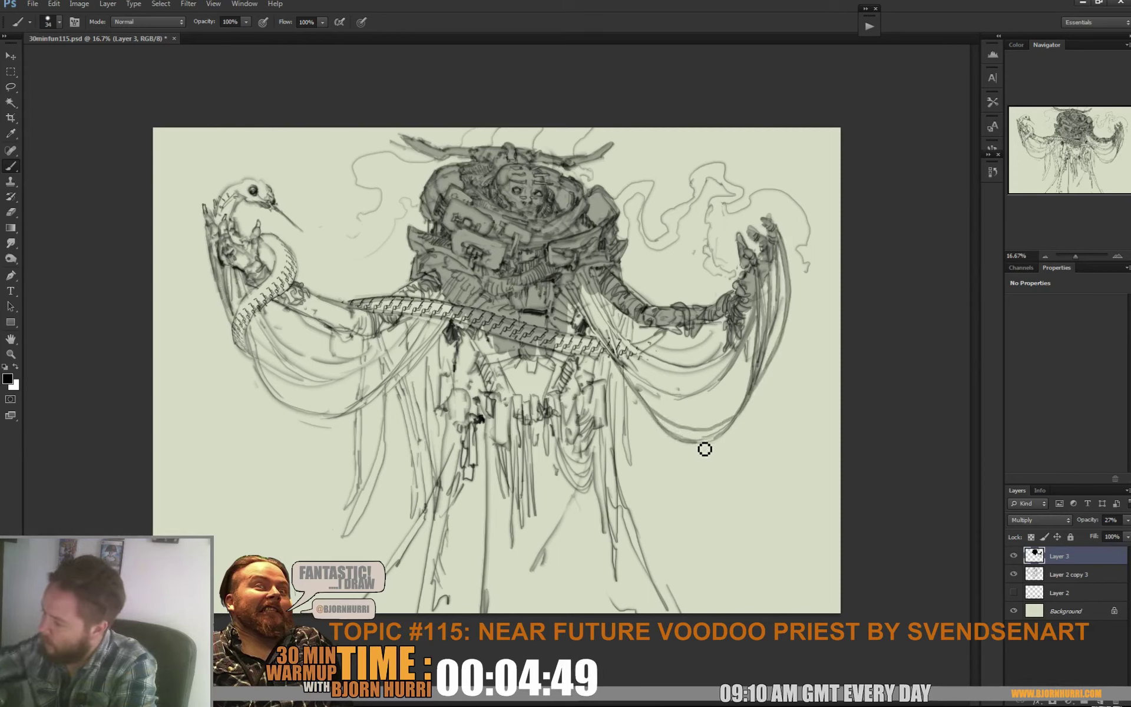
drag(705, 449, 724, 442)
drag(628, 374, 658, 392)
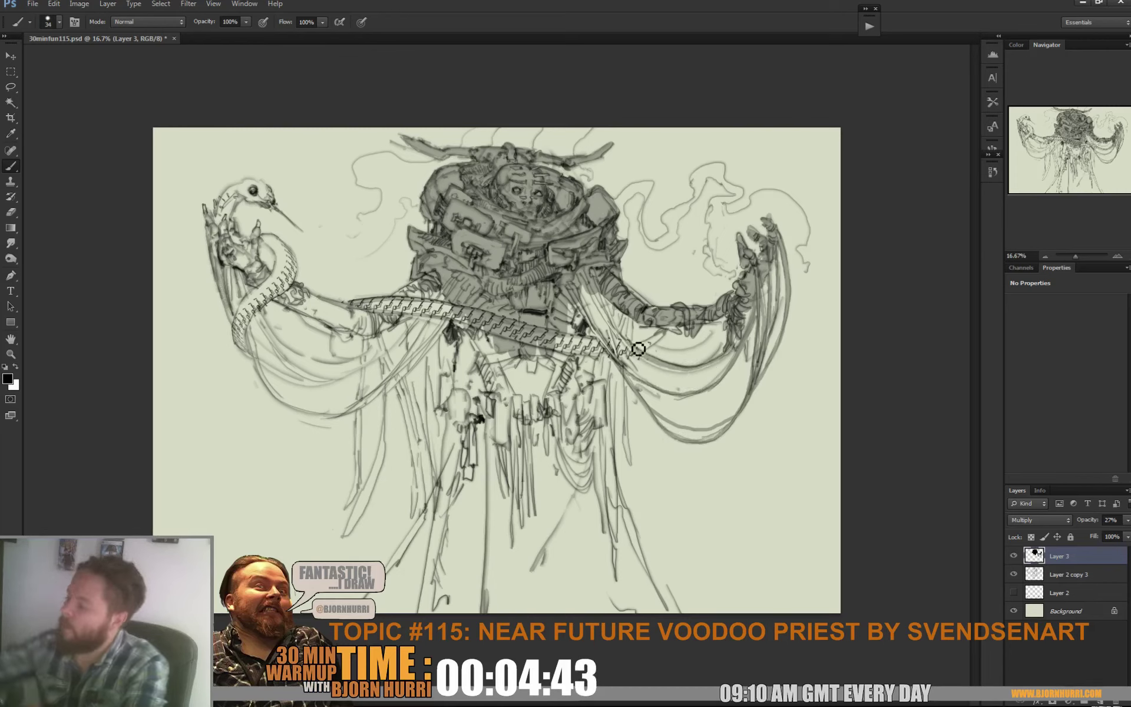
Set the brush to 60 px and shade the end of the snake's tail beside the waist
right_click(605, 286)
click(648, 308)
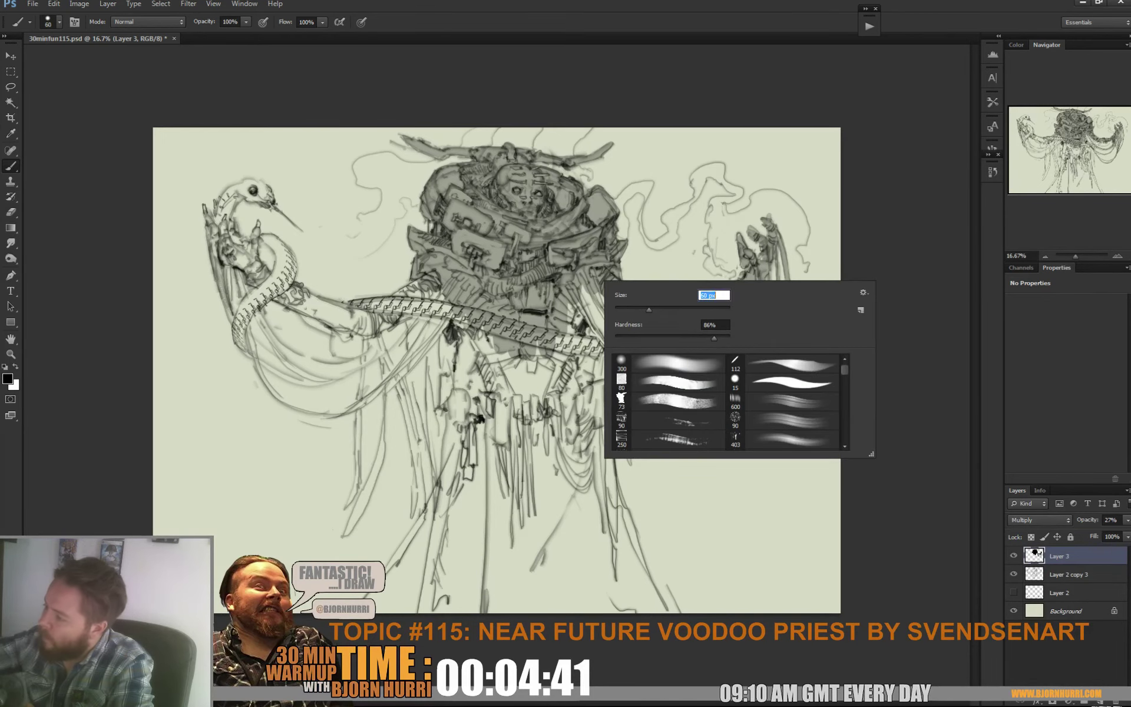
key(Return)
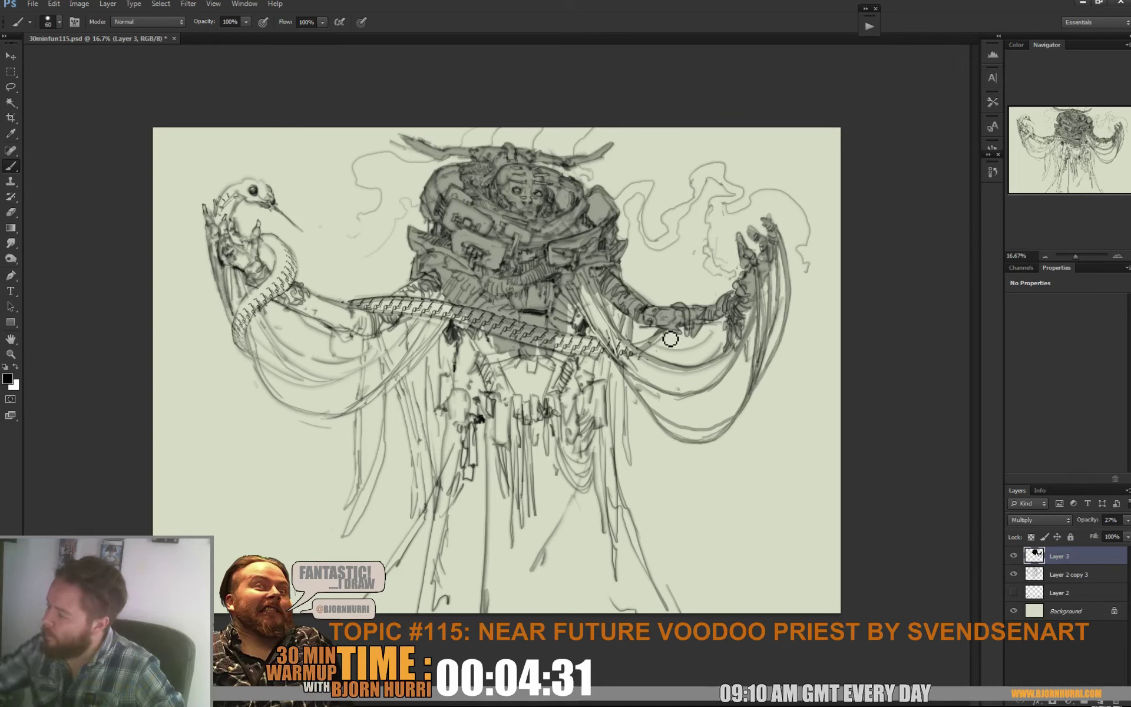
Enlarge the brush to 112 px and shade the hip pouch and the robe's side edge below the snake's tail
right_click(619, 347)
drag(679, 355, 689, 356)
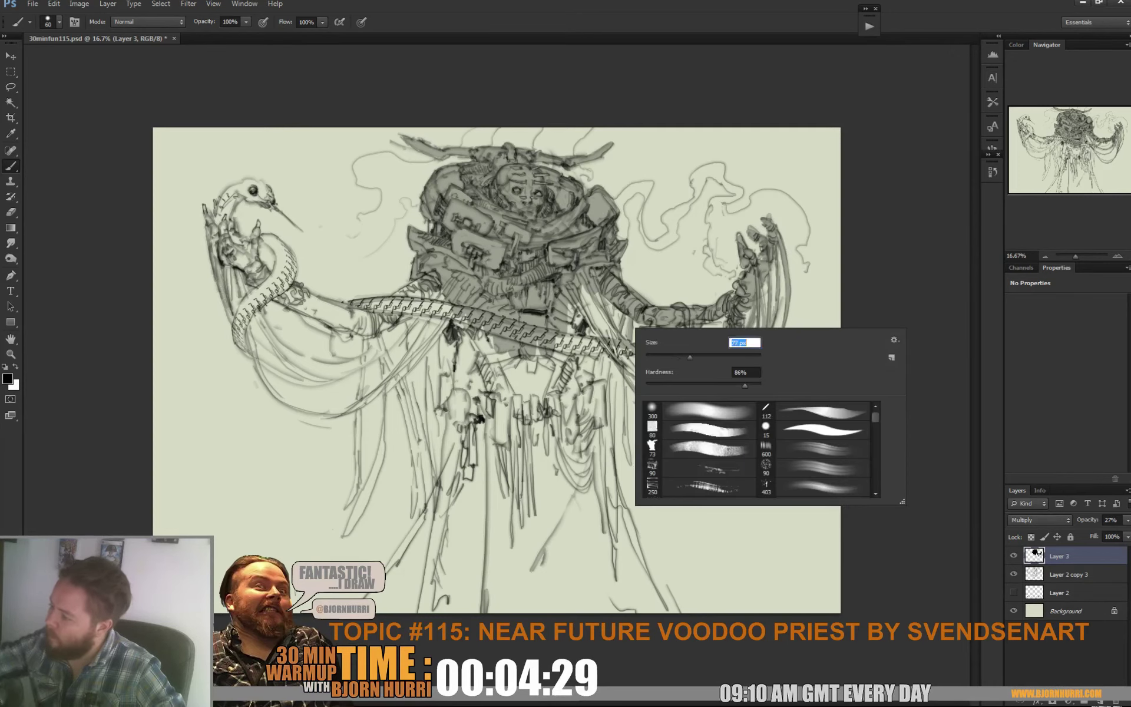
key(Return)
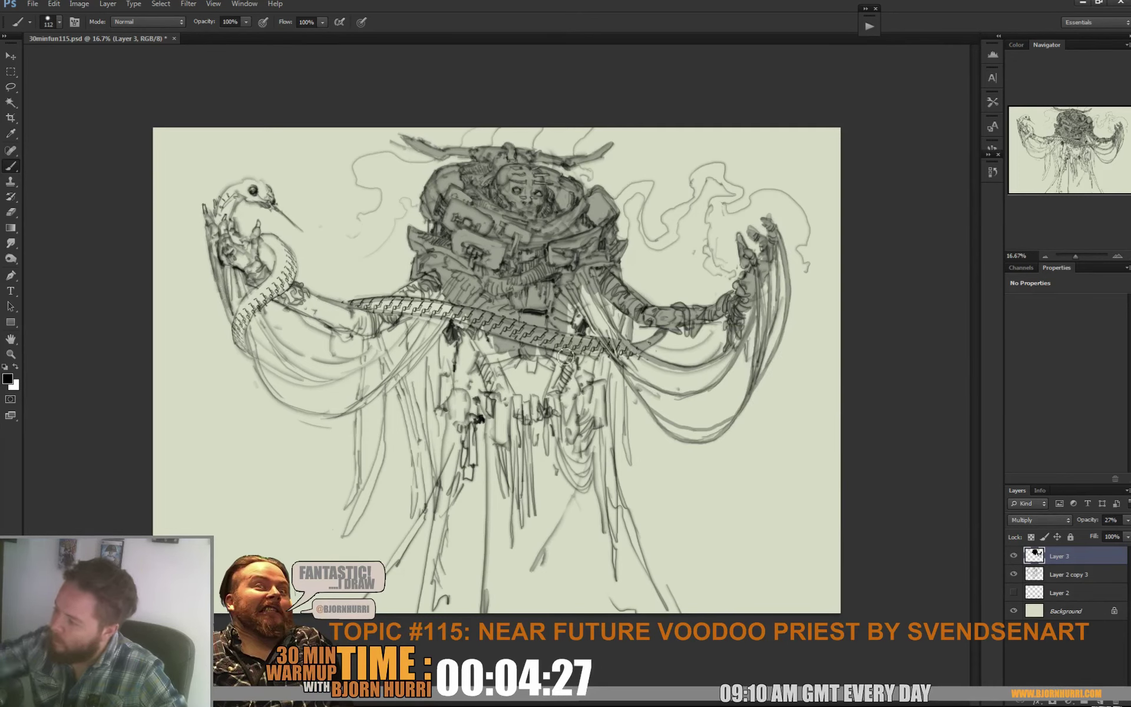
drag(570, 395, 555, 482)
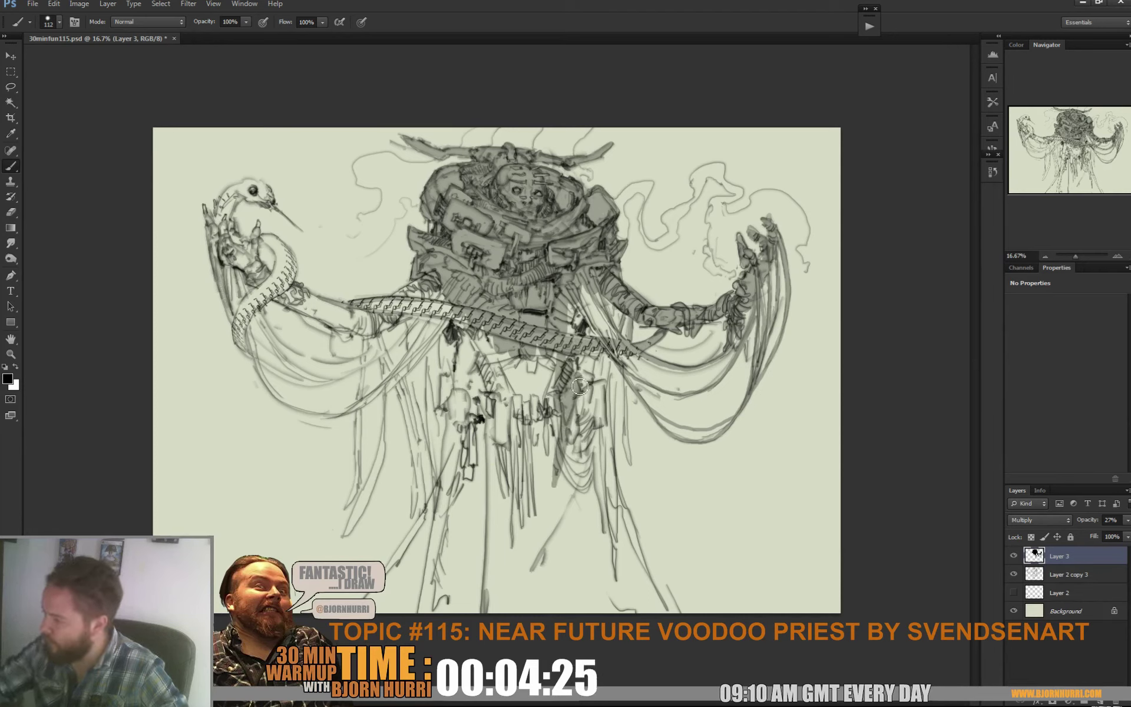
mouse_move(592, 380)
mouse_down()
mouse_move(581, 443)
mouse_move(602, 389)
mouse_move(603, 422)
mouse_move(594, 398)
mouse_move(583, 429)
mouse_move(598, 545)
mouse_move(596, 444)
mouse_move(610, 533)
mouse_move(599, 405)
mouse_move(612, 572)
mouse_move(602, 449)
mouse_move(677, 636)
mouse_move(642, 618)
mouse_up()
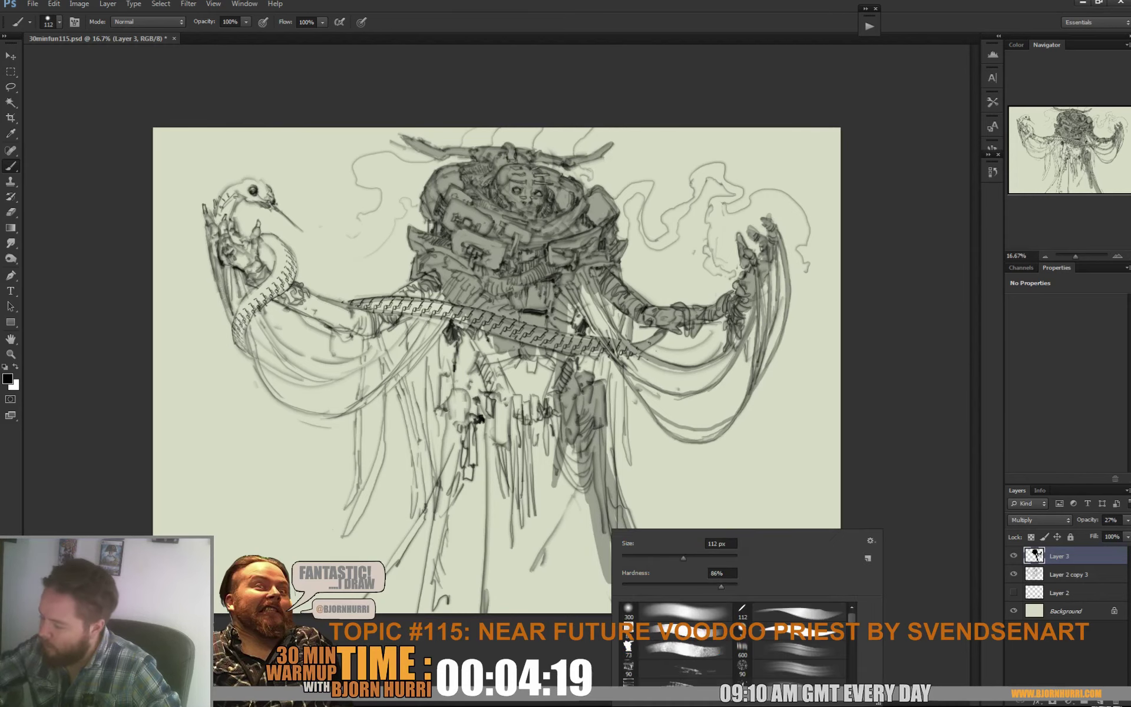
Enlarge the brush to 215 px and fill the long robe, belt and waist area with the flat tone
right_click(612, 529)
drag(706, 558, 709, 557)
mouse_move(546, 464)
mouse_down()
mouse_move(594, 571)
mouse_move(632, 606)
mouse_move(441, 619)
mouse_move(413, 553)
mouse_move(372, 597)
mouse_move(474, 409)
mouse_move(432, 622)
mouse_up()
mouse_move(488, 562)
mouse_down()
mouse_move(532, 609)
mouse_move(566, 577)
mouse_up()
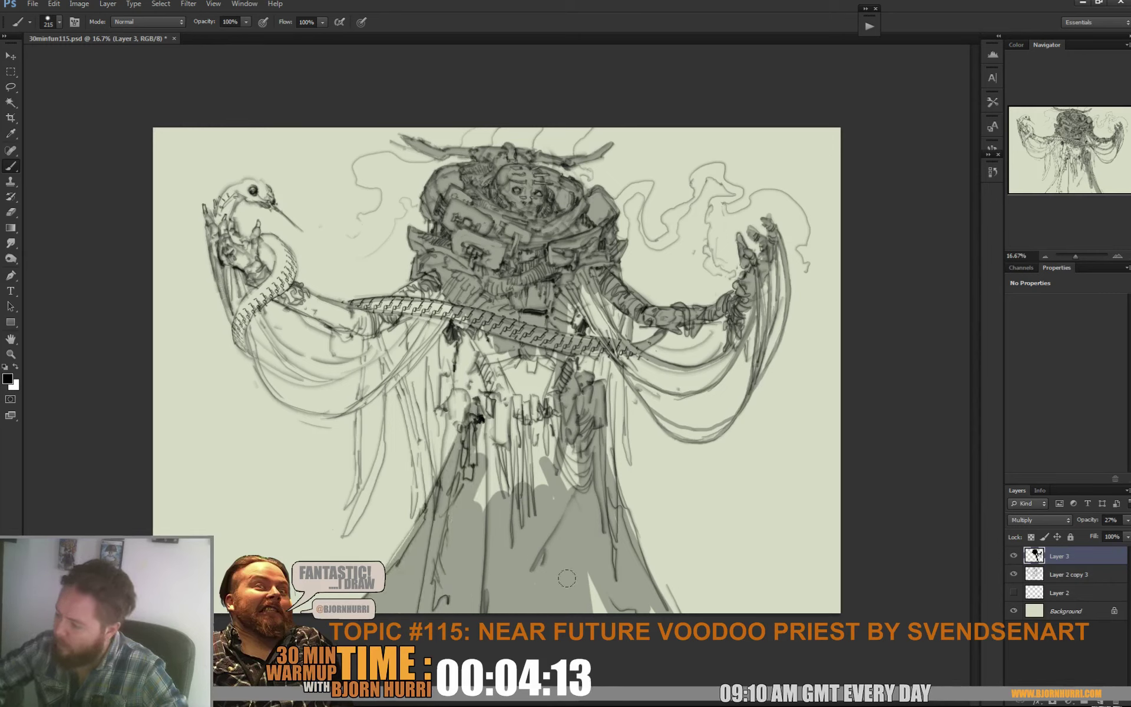
mouse_move(562, 529)
mouse_down()
mouse_move(630, 583)
mouse_move(576, 493)
mouse_move(569, 394)
mouse_move(529, 426)
mouse_move(514, 469)
mouse_move(479, 501)
mouse_move(457, 444)
mouse_move(448, 481)
mouse_move(446, 380)
mouse_move(460, 370)
mouse_move(461, 315)
mouse_move(482, 341)
mouse_move(494, 337)
mouse_move(526, 430)
mouse_move(473, 400)
mouse_up()
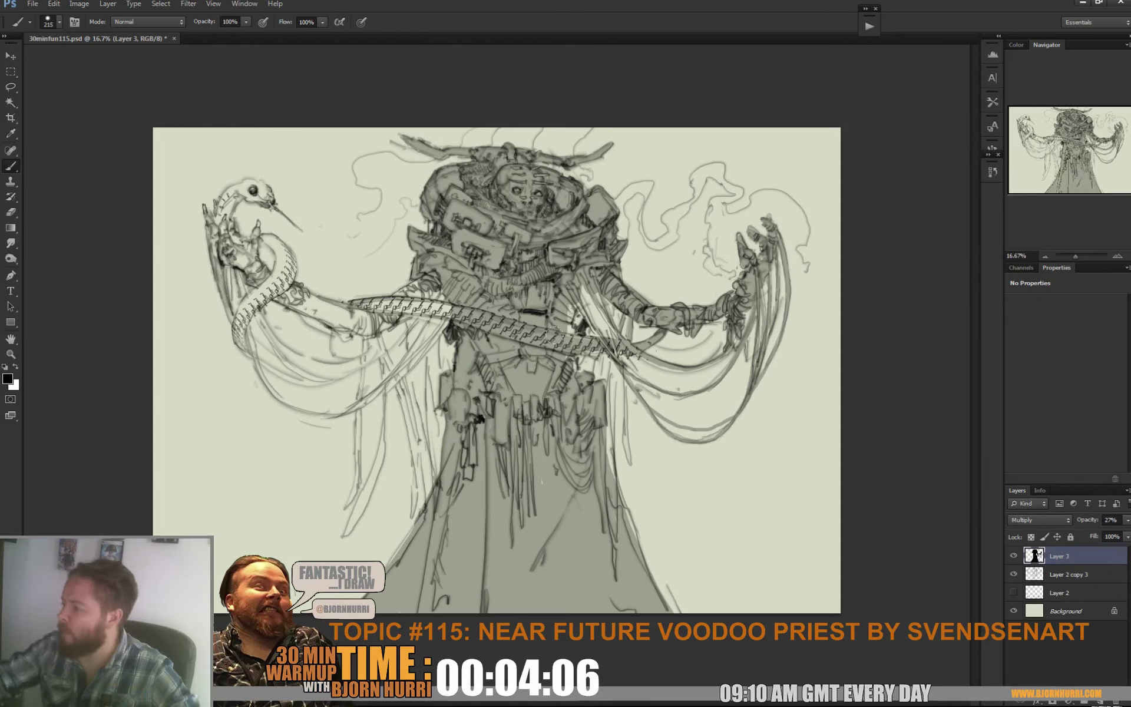
Shade the unfilled cloth beside the chest above the snake's tail, reducing the brush to 45 px for the armpit strands
drag(569, 312, 566, 344)
drag(578, 280, 583, 242)
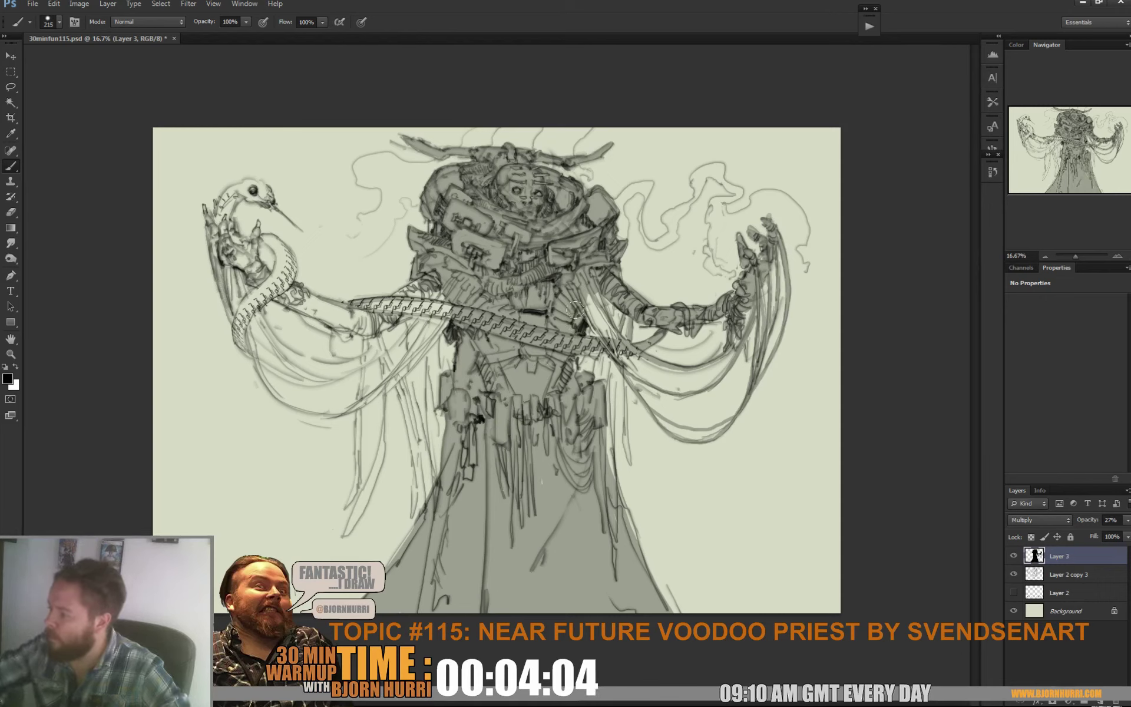
drag(575, 310, 590, 299)
right_click(631, 281)
click(667, 310)
click(617, 310)
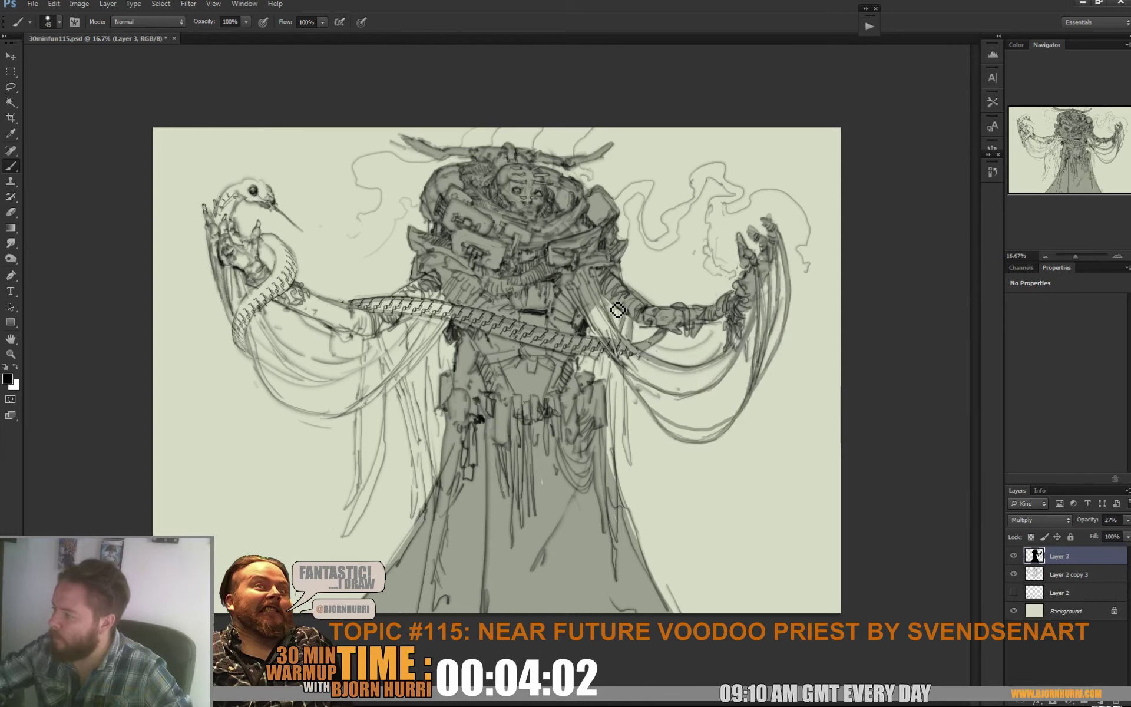
Set the brush to 64 px and shade the remaining cloth strips and gaps around the snake's body at the waist
right_click(629, 329)
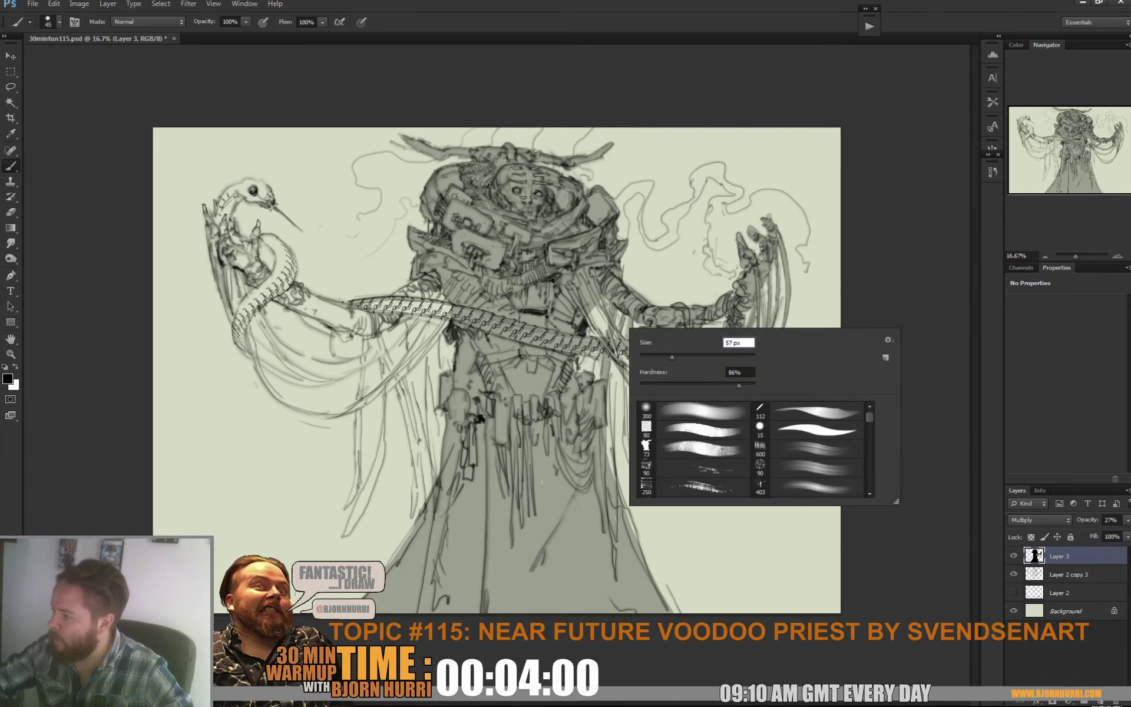
text(64)
key(Return)
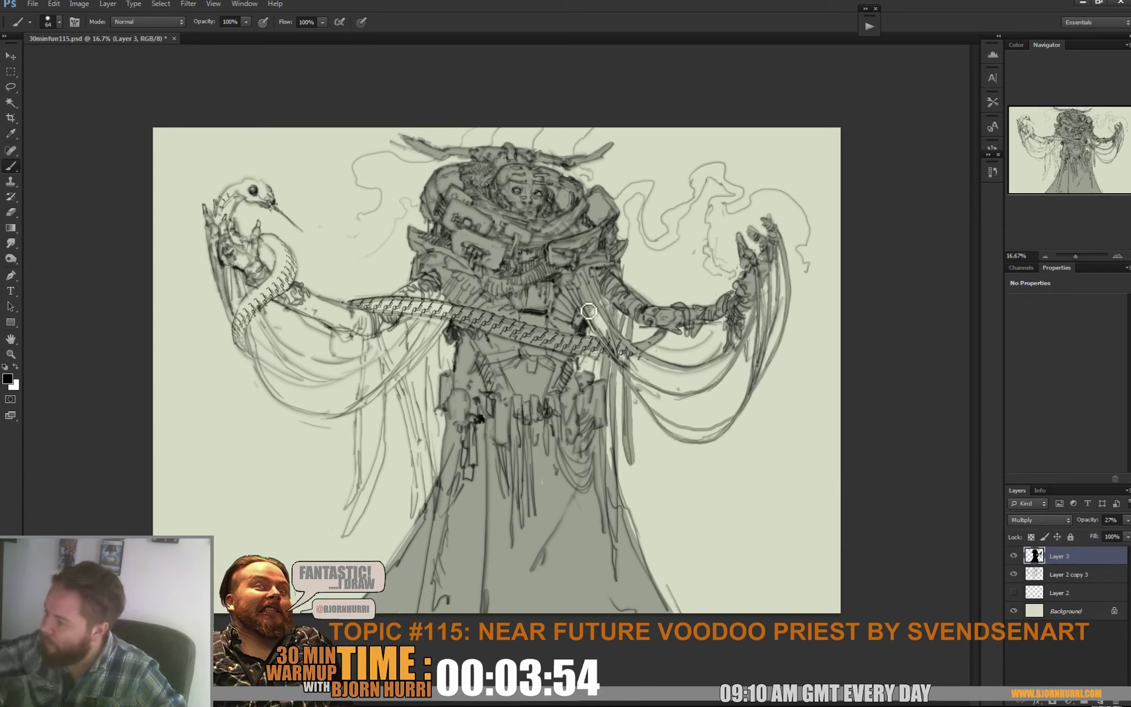
mouse_move(588, 311)
mouse_down()
mouse_move(616, 357)
mouse_move(587, 326)
mouse_move(579, 375)
mouse_move(592, 308)
mouse_move(596, 367)
mouse_up()
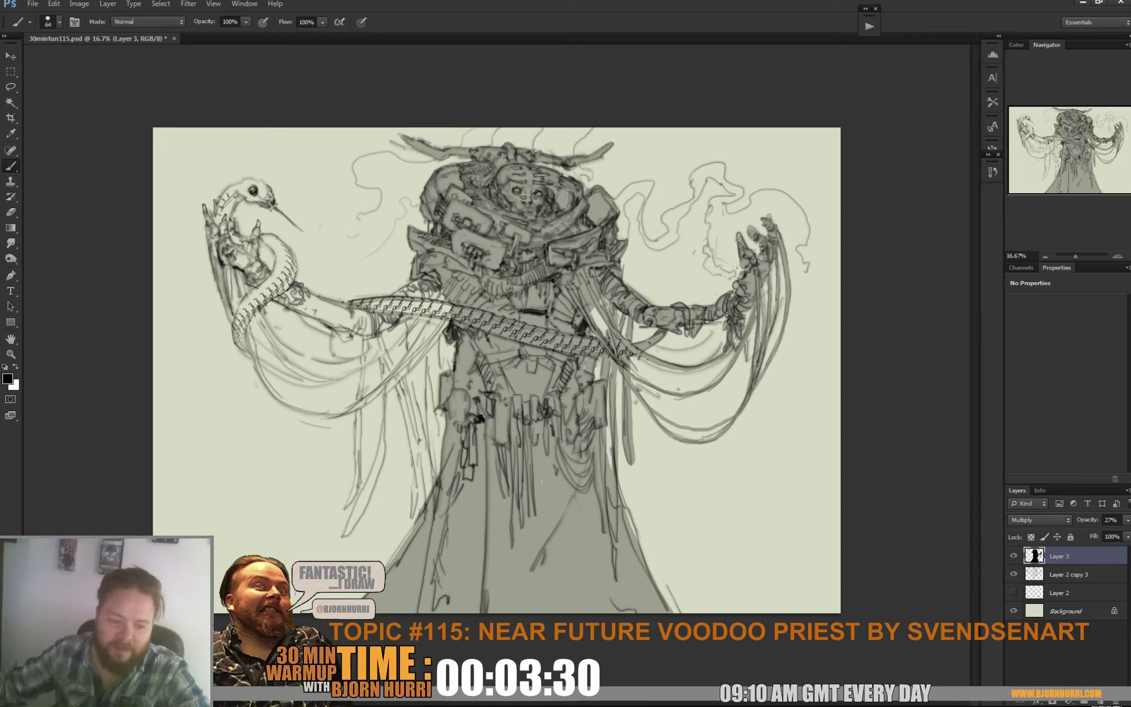
drag(448, 318, 345, 416)
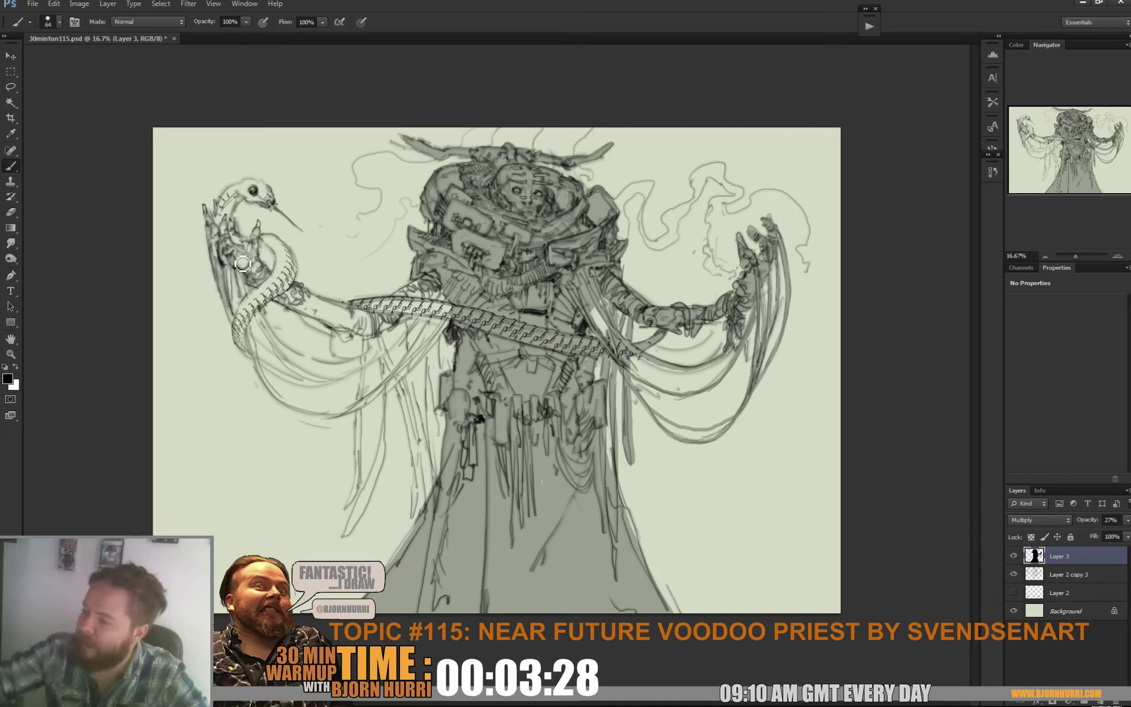
Enlarge the brush to 112 px and shade the snake's head, the hand beneath it and the forearm up to the shoulder
right_click(233, 203)
drag(288, 229, 295, 229)
mouse_move(220, 230)
mouse_down()
mouse_move(256, 192)
mouse_move(248, 183)
mouse_move(271, 202)
mouse_move(252, 187)
mouse_move(220, 219)
mouse_up()
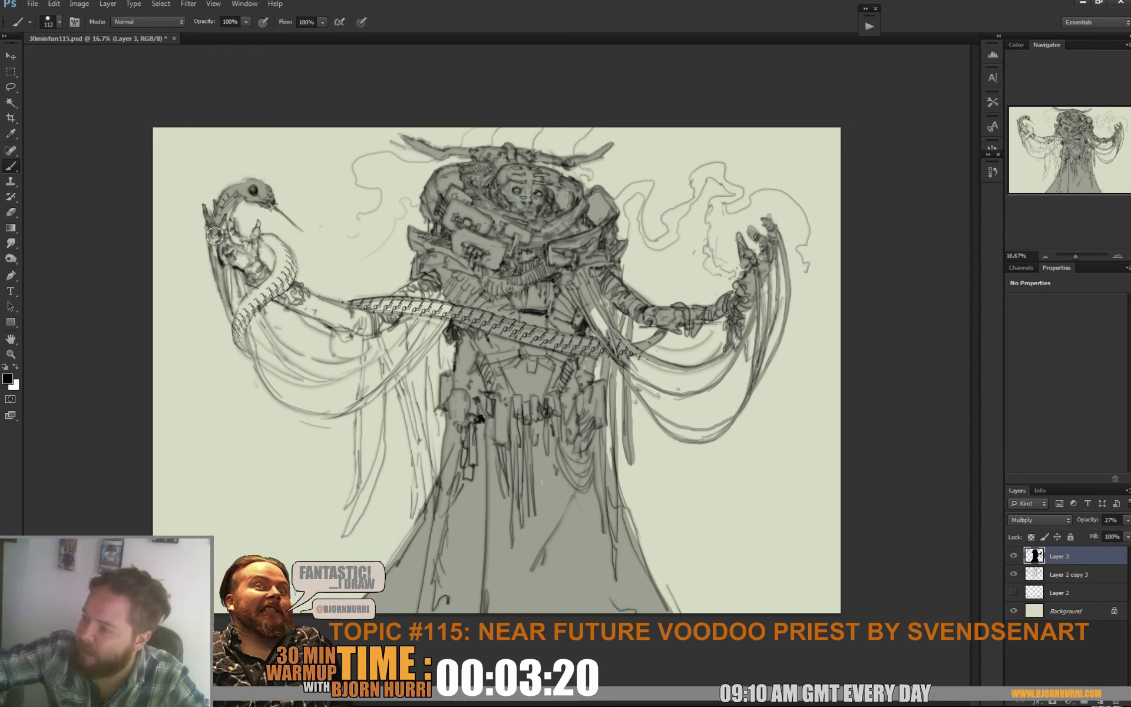
mouse_move(238, 264)
mouse_down()
mouse_move(230, 235)
mouse_move(251, 256)
mouse_move(262, 228)
mouse_move(258, 284)
mouse_move(321, 314)
mouse_move(309, 311)
mouse_move(329, 315)
mouse_move(303, 292)
mouse_move(330, 306)
mouse_move(351, 329)
mouse_move(310, 319)
mouse_move(341, 331)
mouse_move(338, 349)
mouse_move(355, 355)
mouse_move(371, 333)
mouse_move(352, 333)
mouse_move(453, 283)
mouse_move(381, 326)
mouse_move(414, 315)
mouse_move(358, 307)
mouse_move(403, 304)
mouse_up()
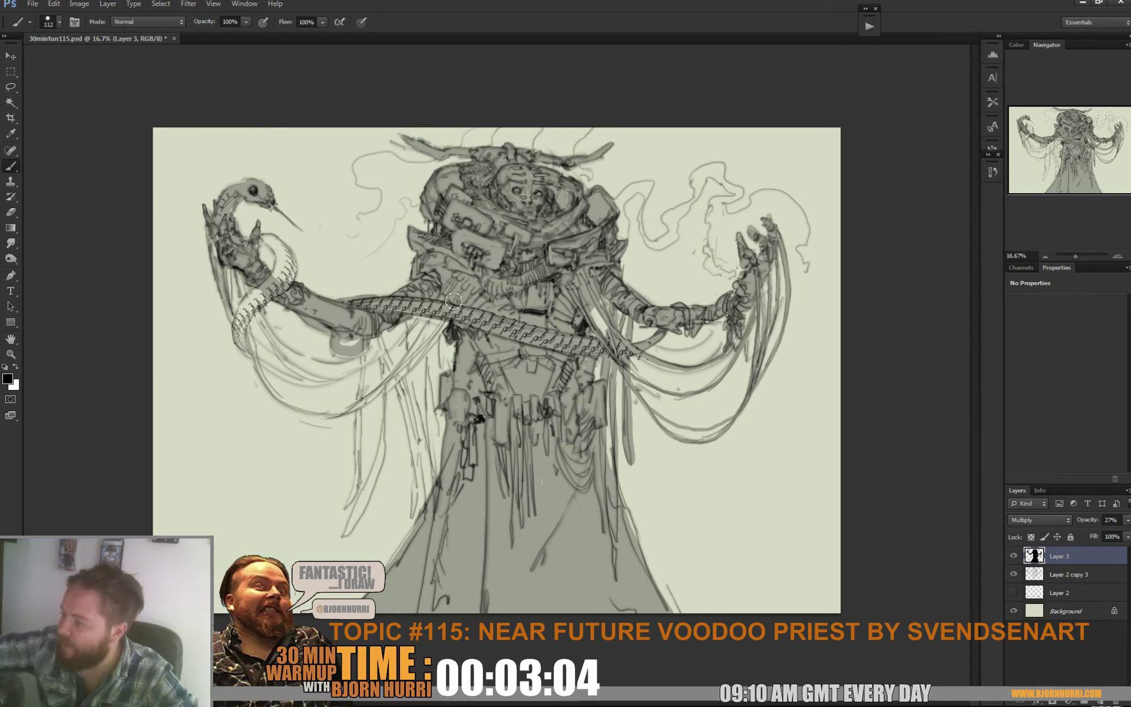
key(e)
key(b)
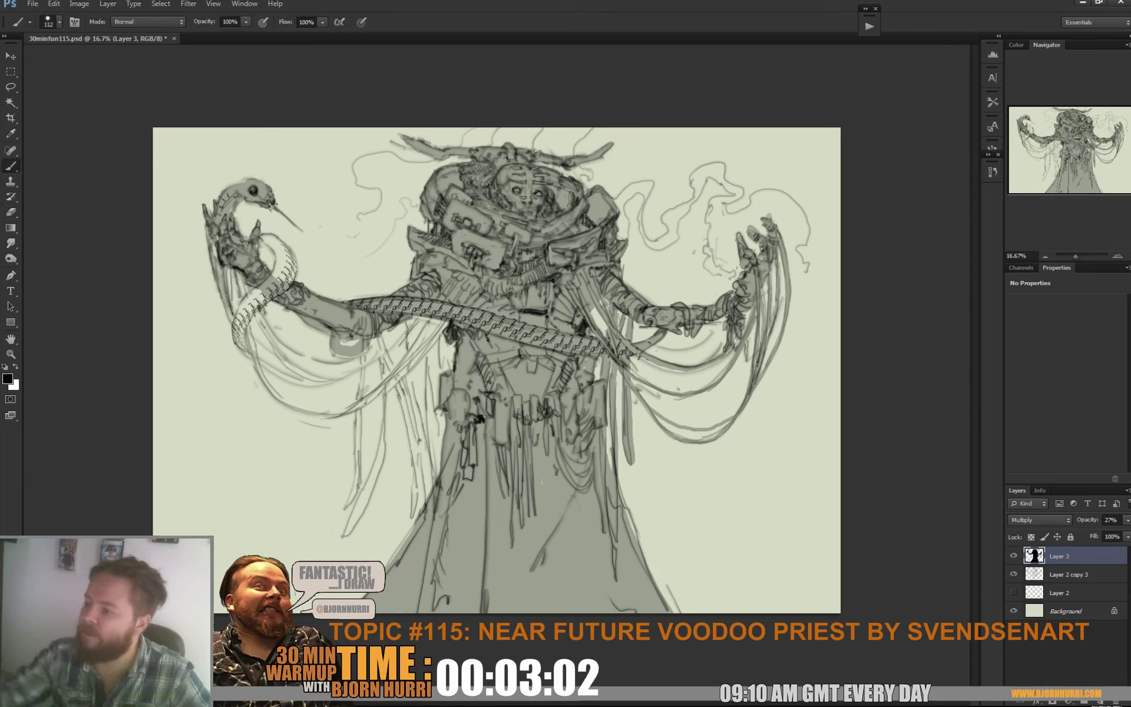
Shade the snake's coil around the wrist and the cloth strips hanging between that arm and the robe
mouse_move(267, 243)
mouse_down()
mouse_move(289, 282)
mouse_move(280, 250)
mouse_move(293, 270)
mouse_move(286, 291)
mouse_move(292, 267)
mouse_move(277, 248)
mouse_move(294, 281)
mouse_move(287, 251)
mouse_up()
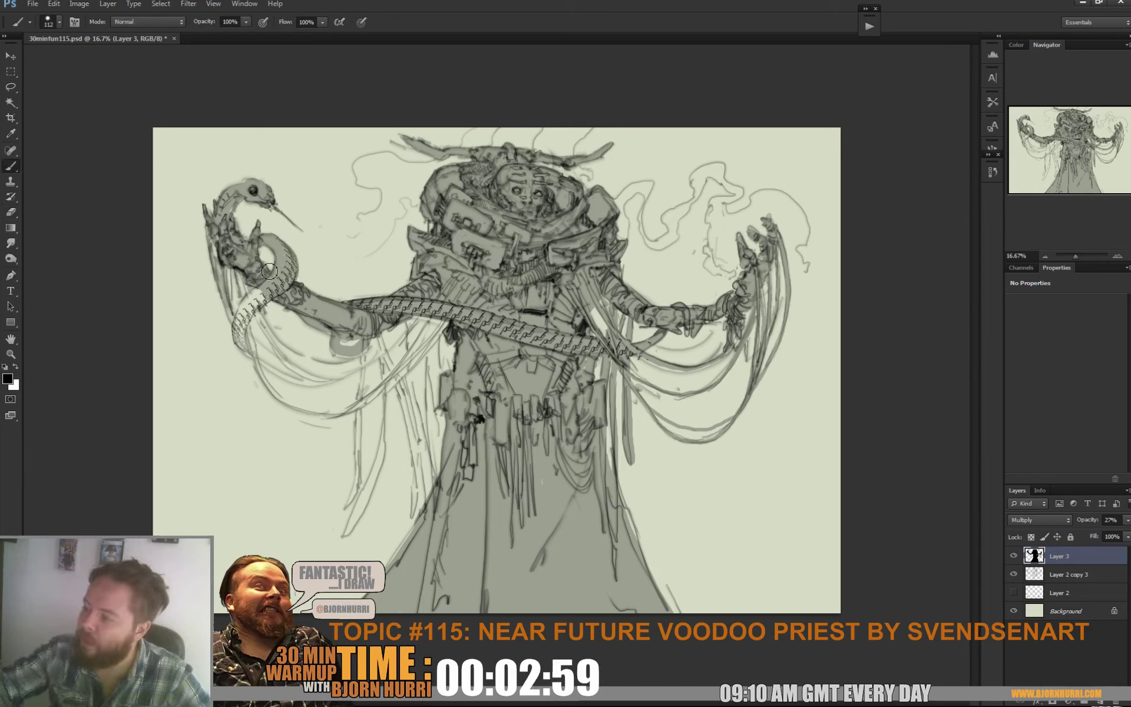
mouse_move(266, 293)
mouse_down()
mouse_move(240, 341)
mouse_move(269, 290)
mouse_move(245, 342)
mouse_move(276, 368)
mouse_move(324, 360)
mouse_move(355, 331)
mouse_move(341, 358)
mouse_move(315, 367)
mouse_move(349, 327)
mouse_move(364, 341)
mouse_move(342, 352)
mouse_move(368, 332)
mouse_move(370, 304)
mouse_move(352, 535)
mouse_move(378, 478)
mouse_move(372, 488)
mouse_move(386, 418)
mouse_move(382, 327)
mouse_move(415, 512)
mouse_up()
drag(391, 377, 423, 506)
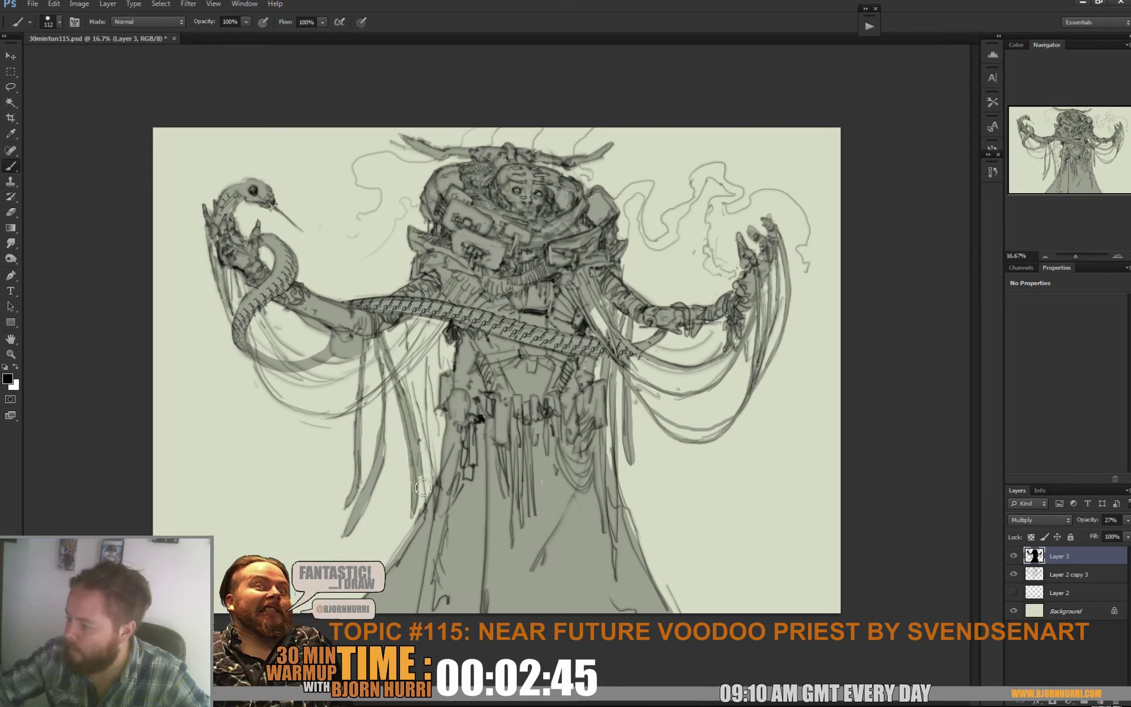
mouse_move(411, 321)
mouse_down()
mouse_move(434, 523)
mouse_move(434, 311)
mouse_up()
drag(444, 428, 443, 324)
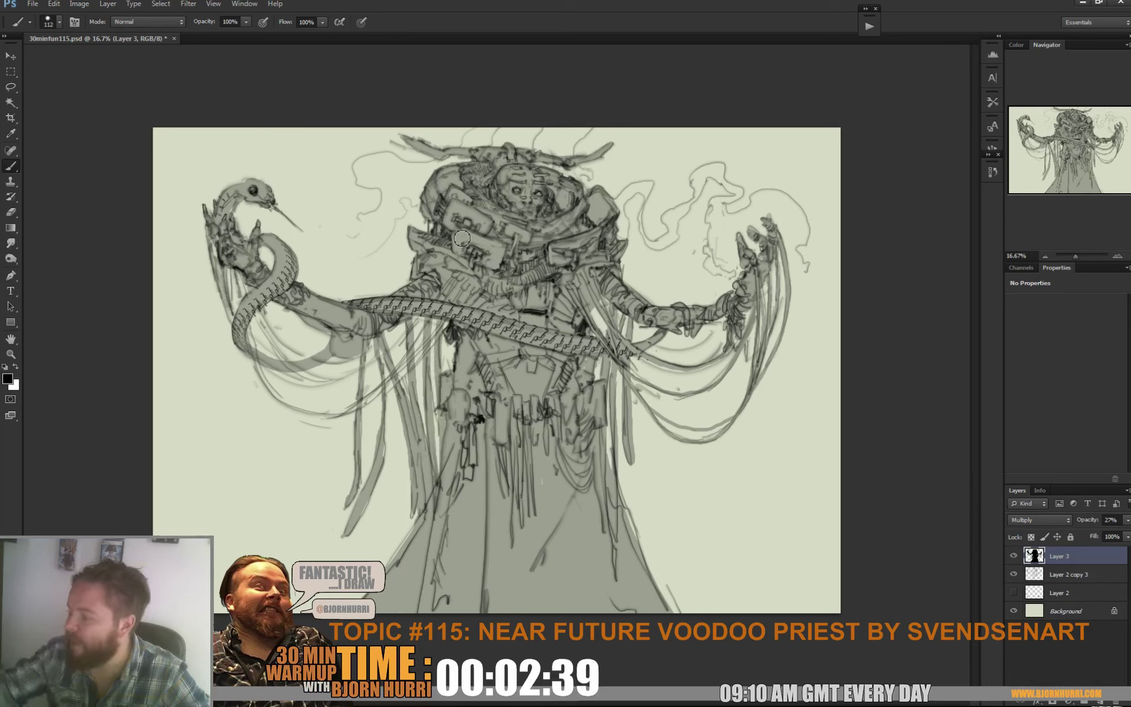
Reduce the brush to 47 px and shade the draped cloth strands hanging beneath the arm that holds the snake
right_click(366, 393)
click(403, 422)
key(Return)
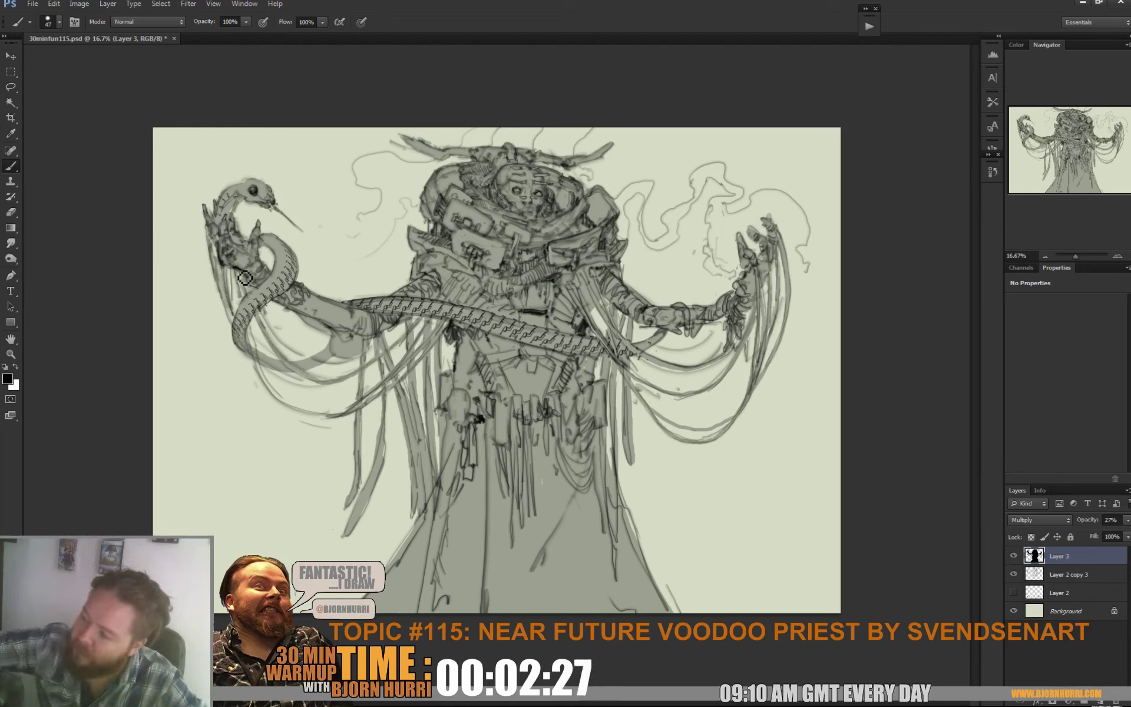
drag(337, 384, 292, 386)
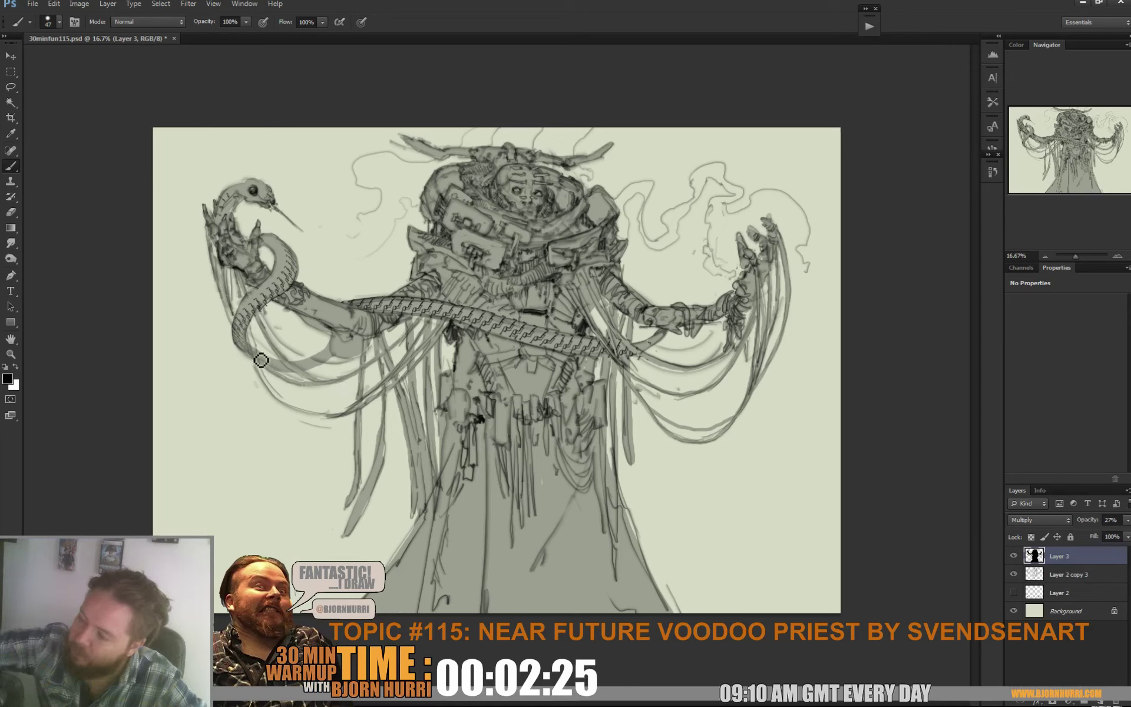
mouse_move(237, 267)
mouse_down()
mouse_move(249, 337)
mouse_move(215, 232)
mouse_move(243, 336)
mouse_up()
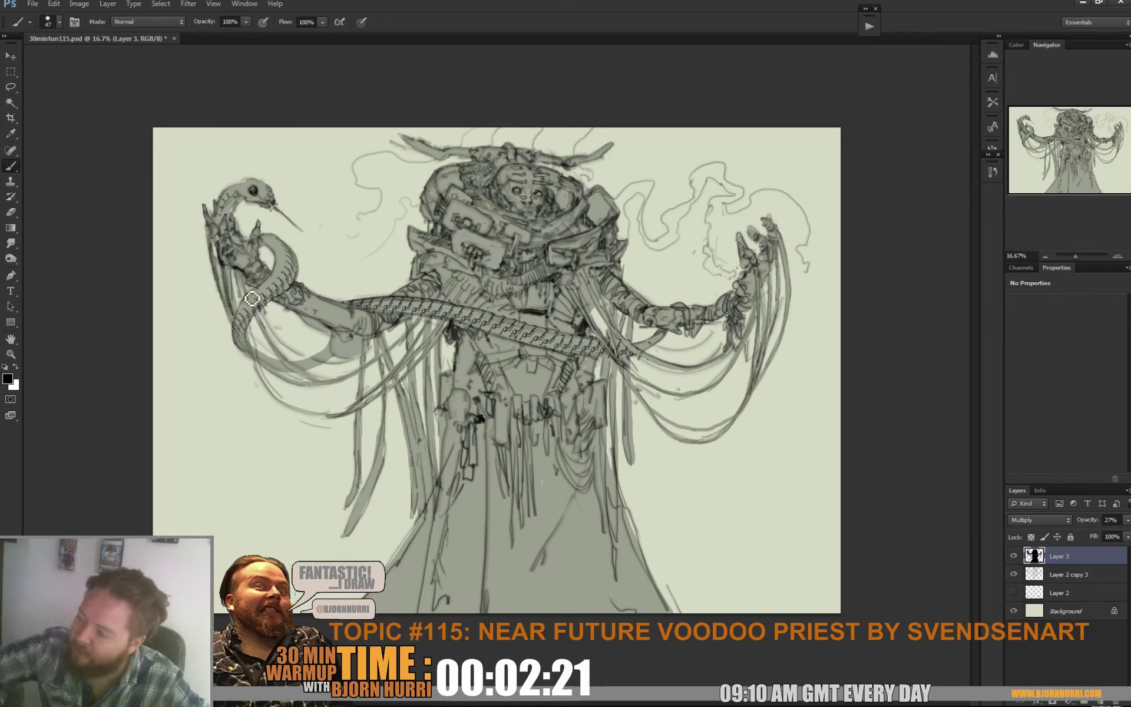
mouse_move(247, 290)
mouse_down()
mouse_move(276, 399)
mouse_move(328, 423)
mouse_move(366, 409)
mouse_up()
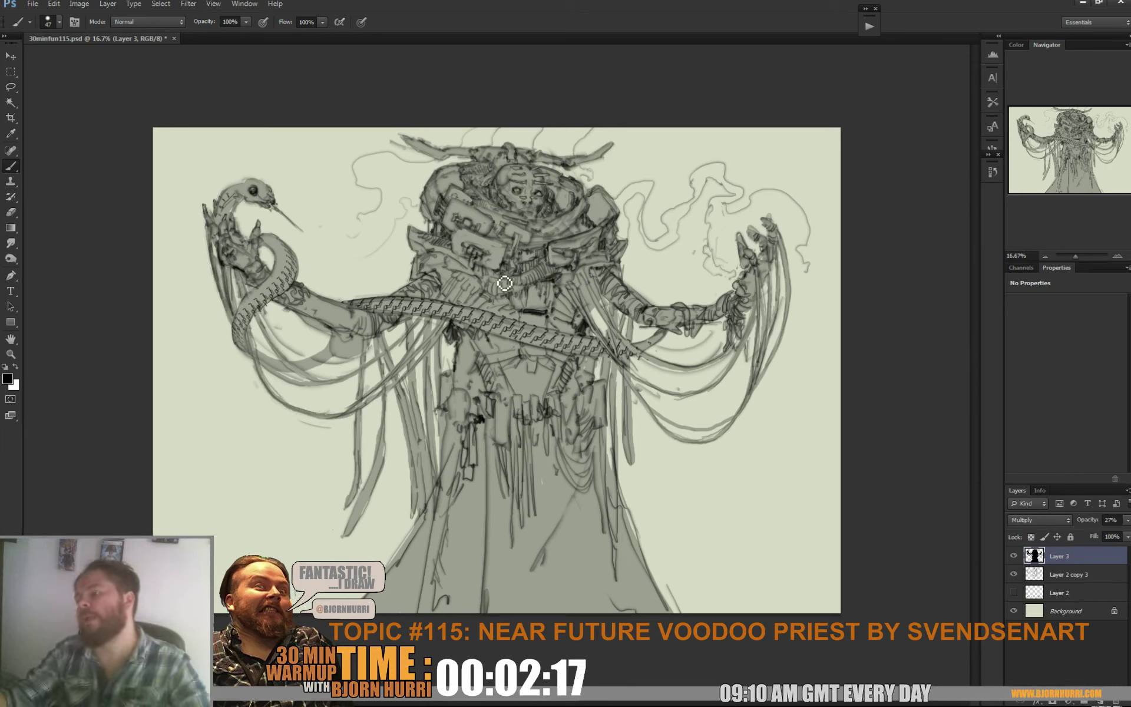
mouse_move(264, 304)
mouse_down()
mouse_move(278, 335)
mouse_move(315, 360)
mouse_move(346, 366)
mouse_move(386, 347)
mouse_up()
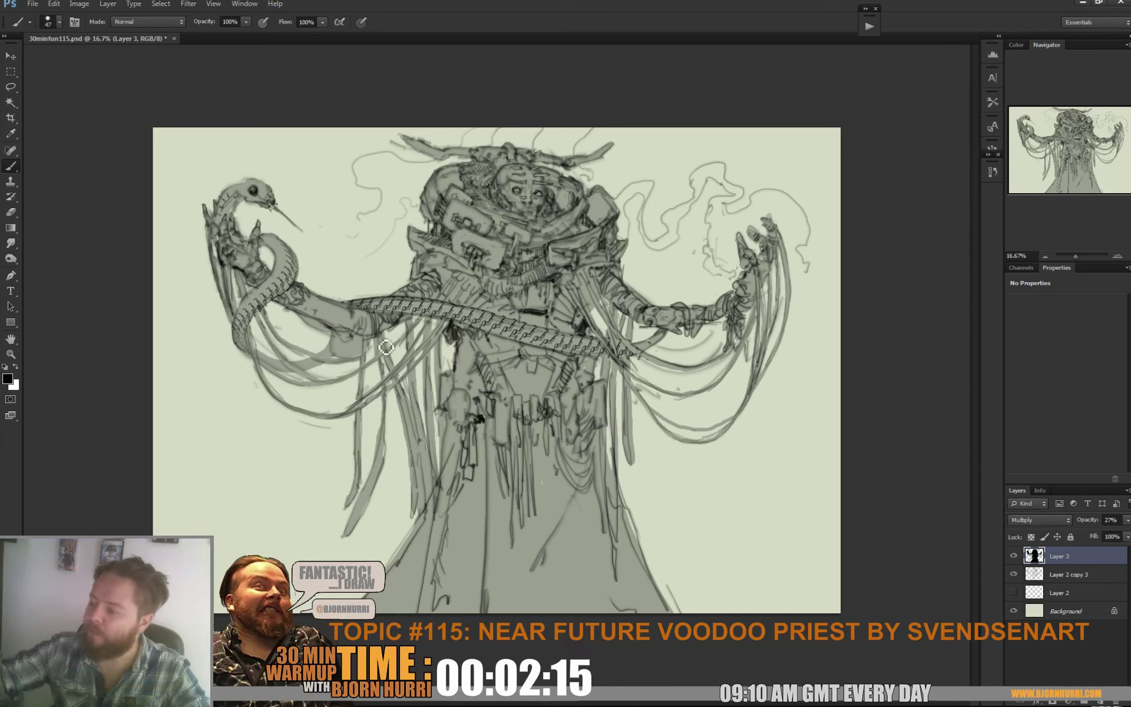
Undo the last shading stroke beneath the arm and shade the snake's head around the eye
key(ctrl+z)
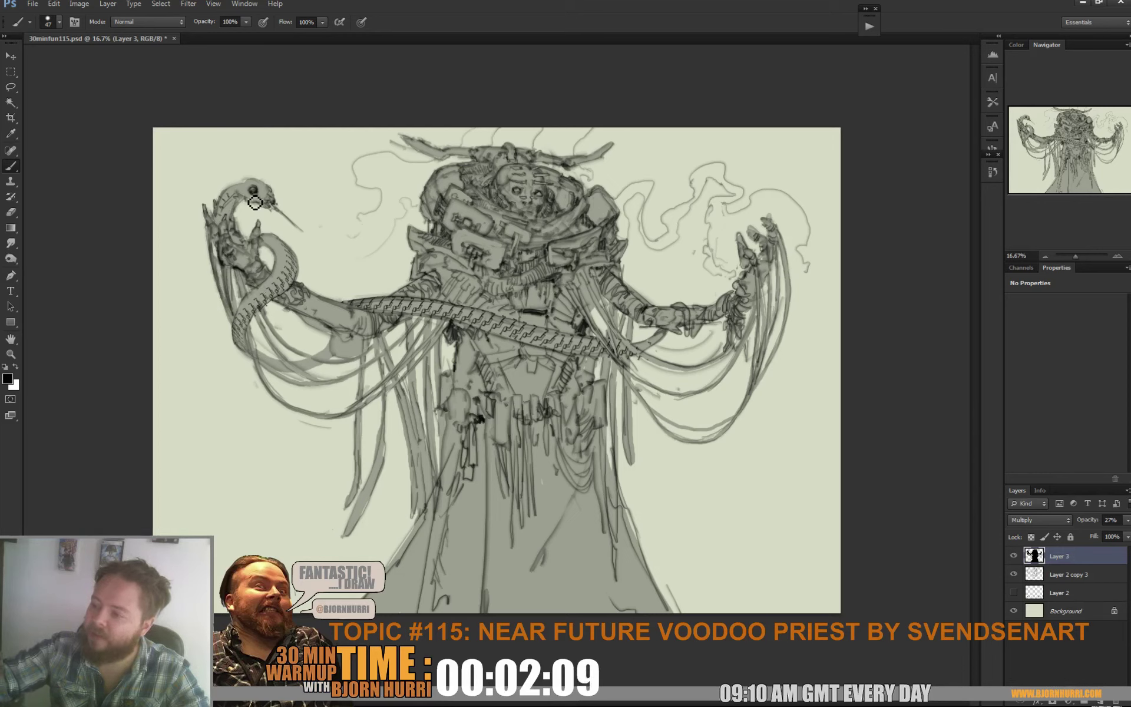
drag(254, 190, 264, 192)
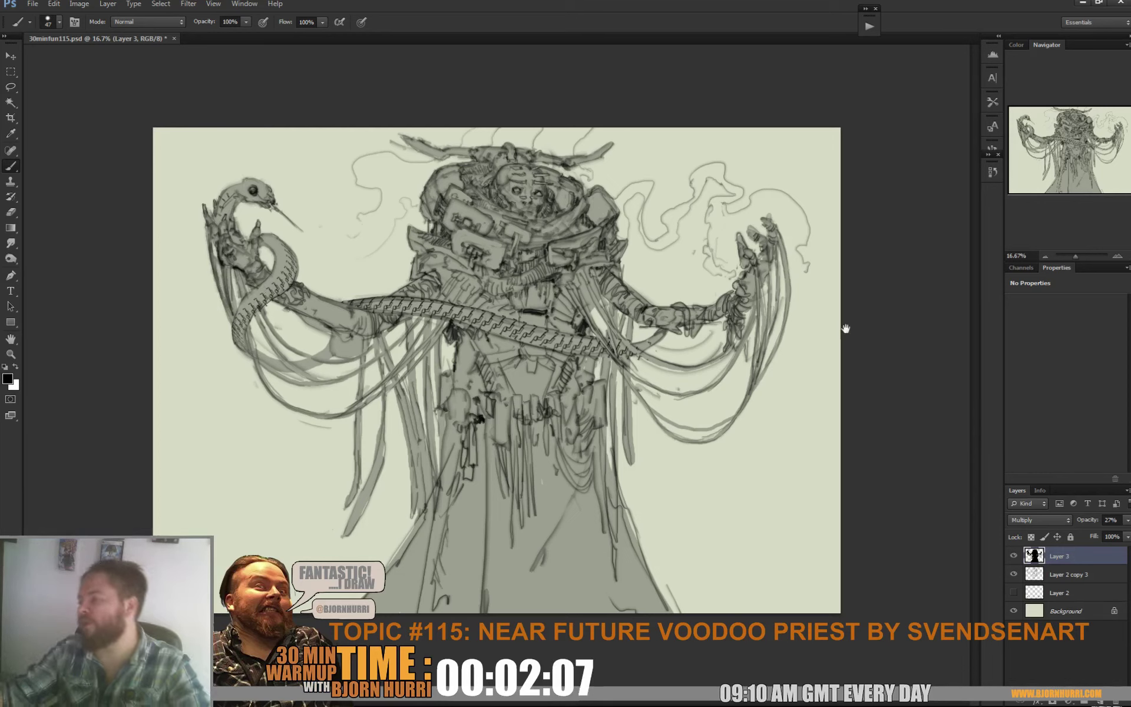
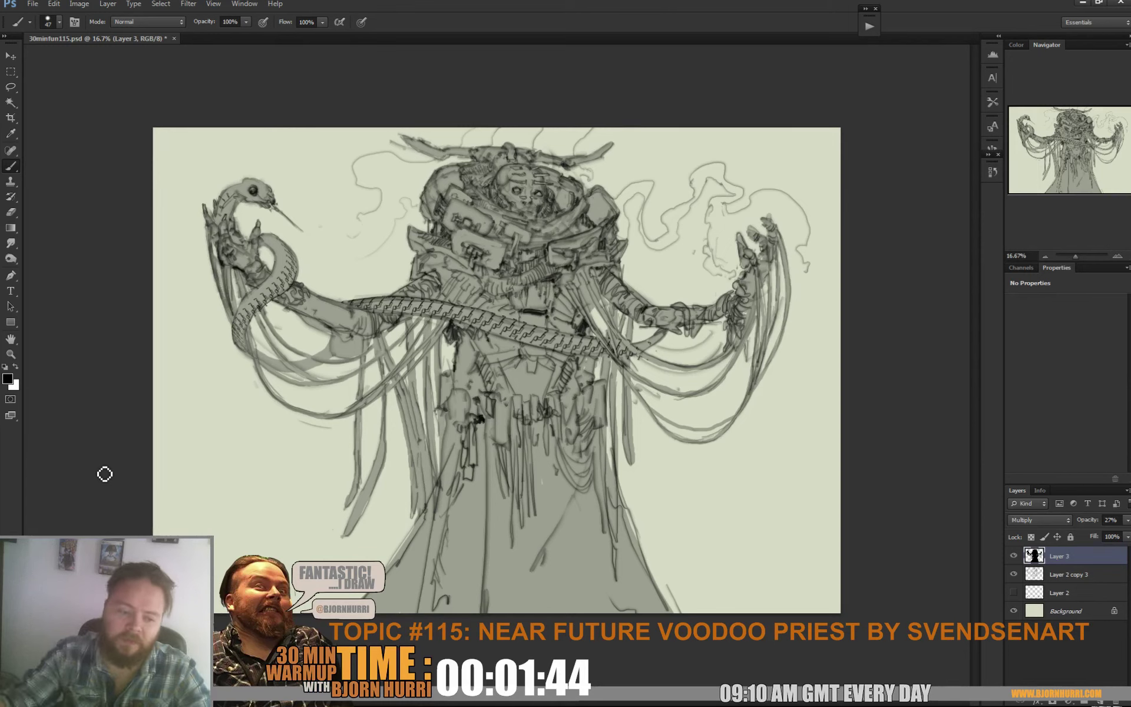
Set the foreground color to bright green a7ff40 and paint the angular shoulder panel beside the priest's head on Layer 3
click(9, 380)
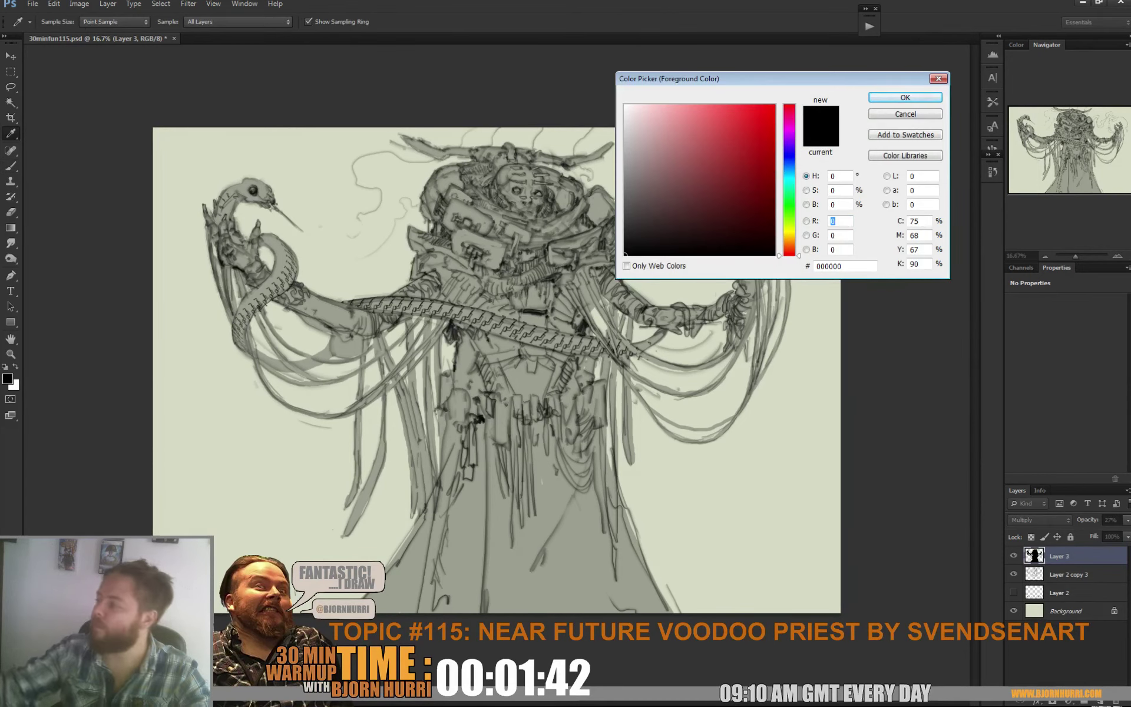
drag(789, 254, 789, 218)
click(736, 105)
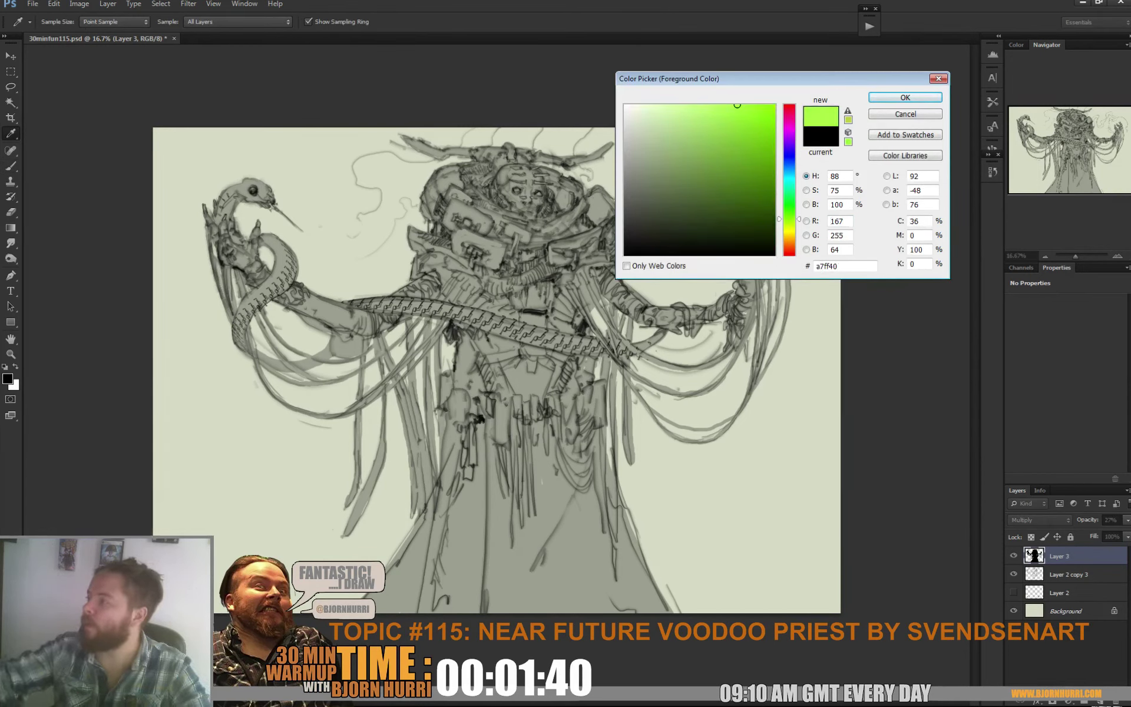
click(904, 97)
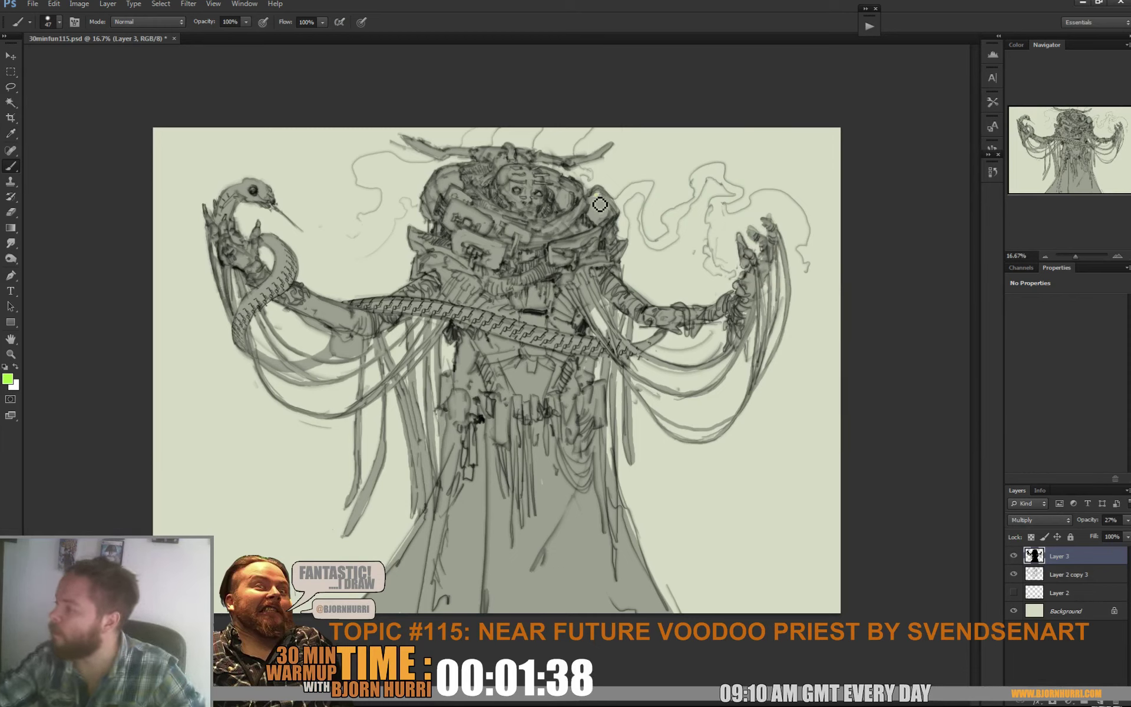
mouse_move(600, 204)
mouse_down()
mouse_move(601, 219)
mouse_move(610, 204)
mouse_move(605, 225)
mouse_up()
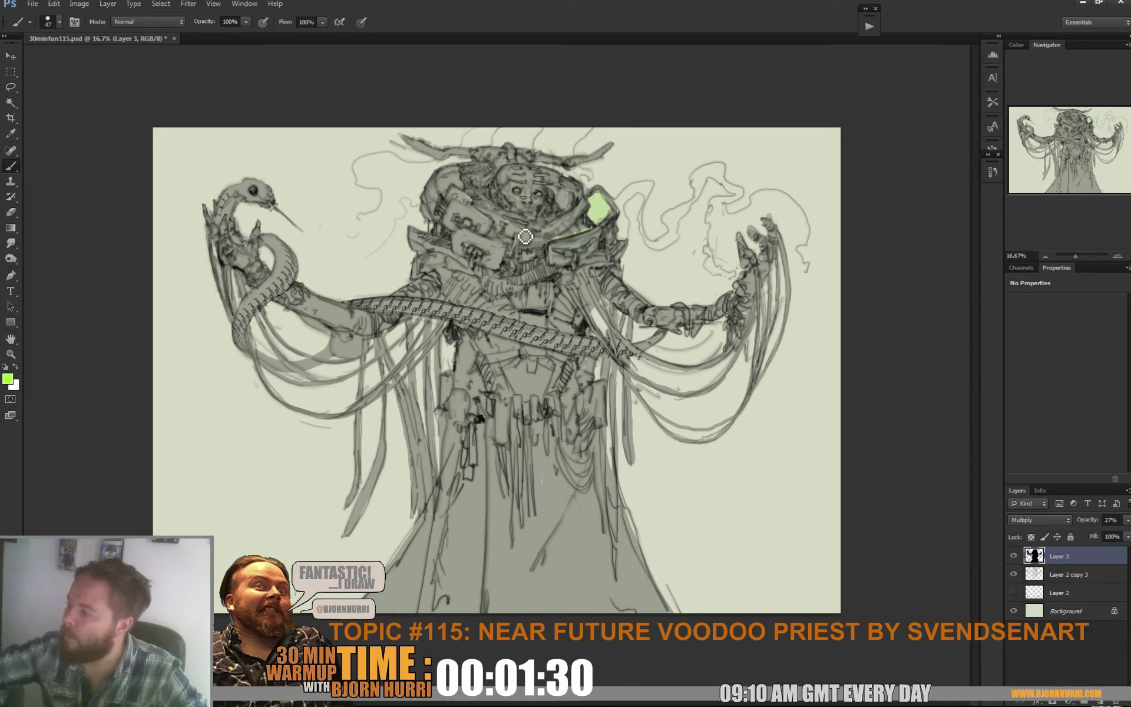
Set the foreground color to white, add a new layer and dab in the priest's two eyes
click(8, 379)
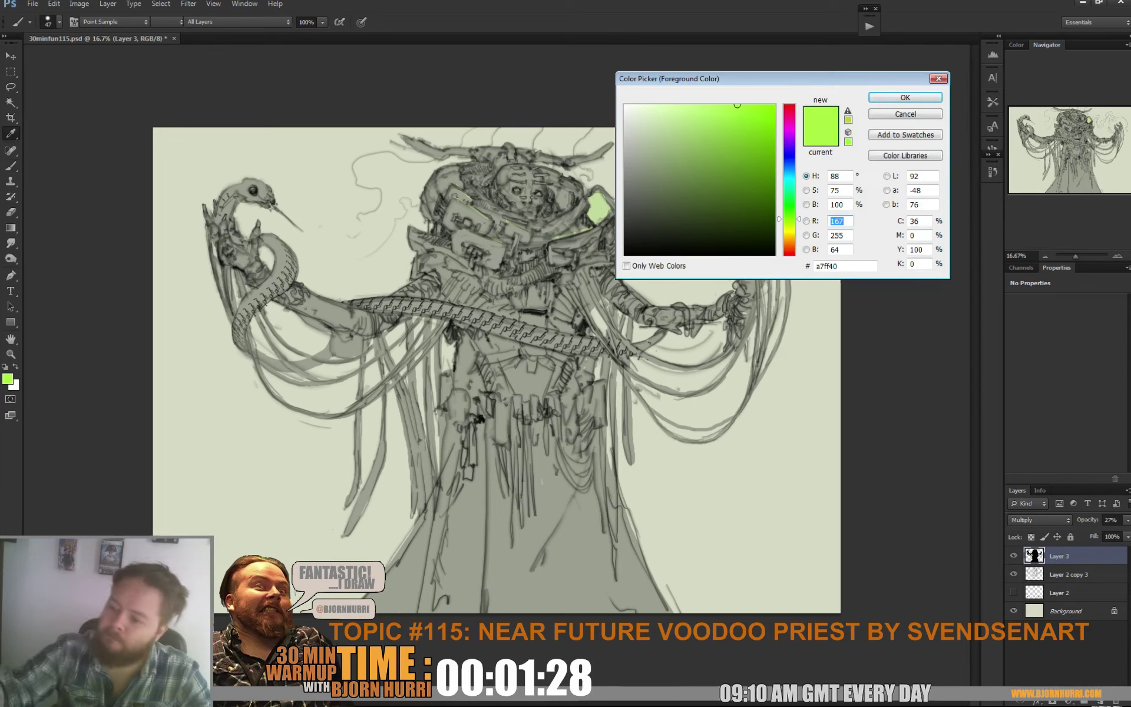
click(624, 105)
key(Return)
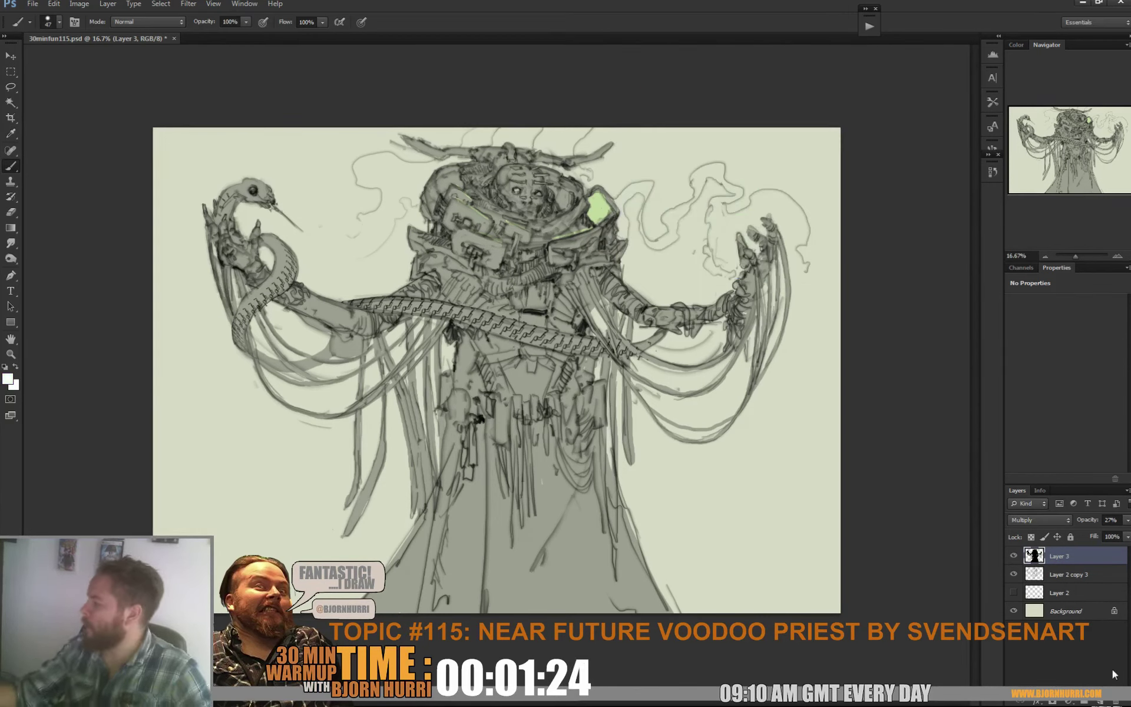
click(1100, 702)
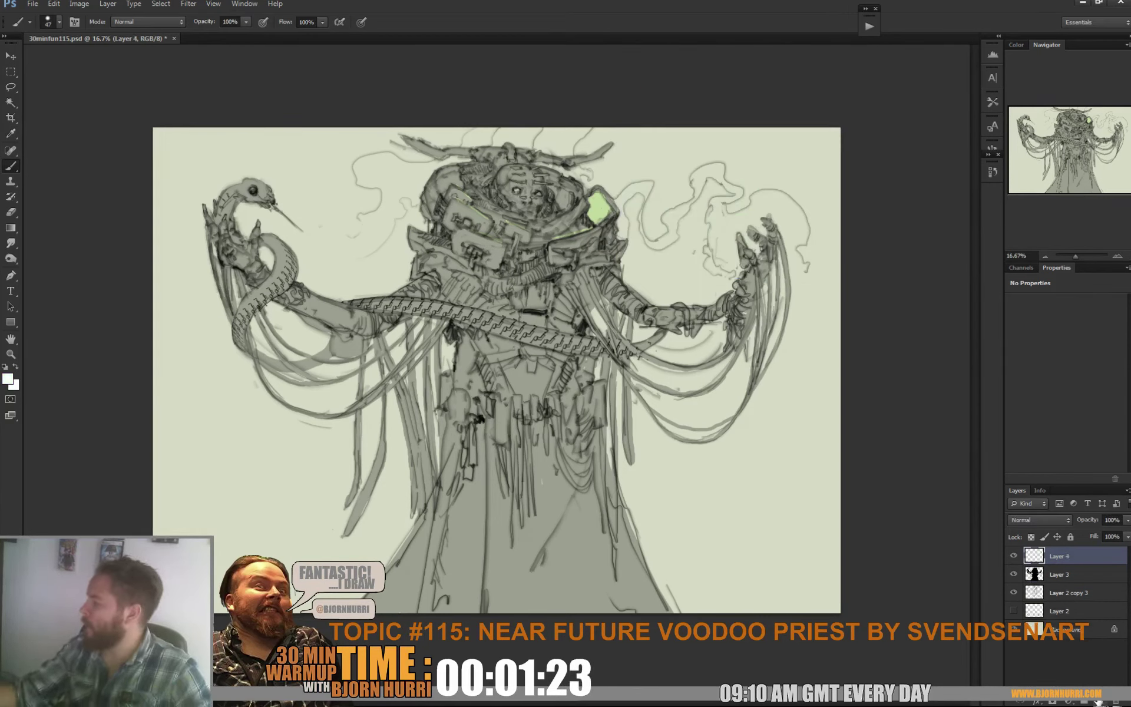
click(516, 191)
click(537, 194)
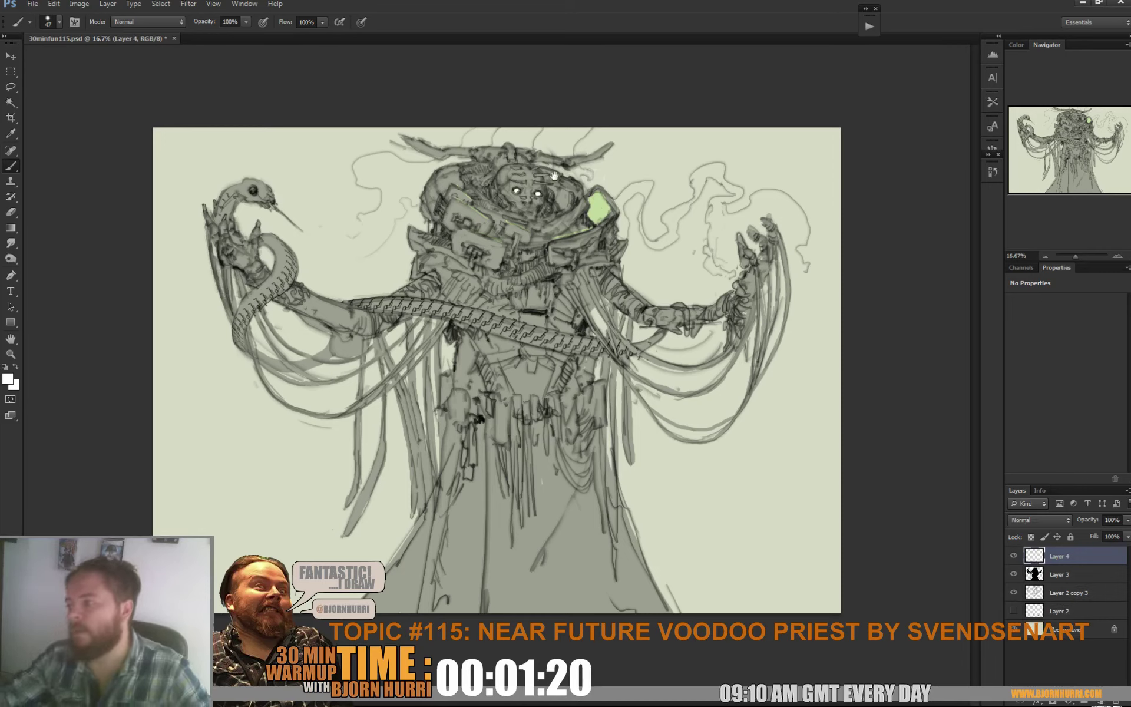
On Layer 3, reset the colors and brush white highlights onto the priest's face and headgear
key(alt+bracketleft)
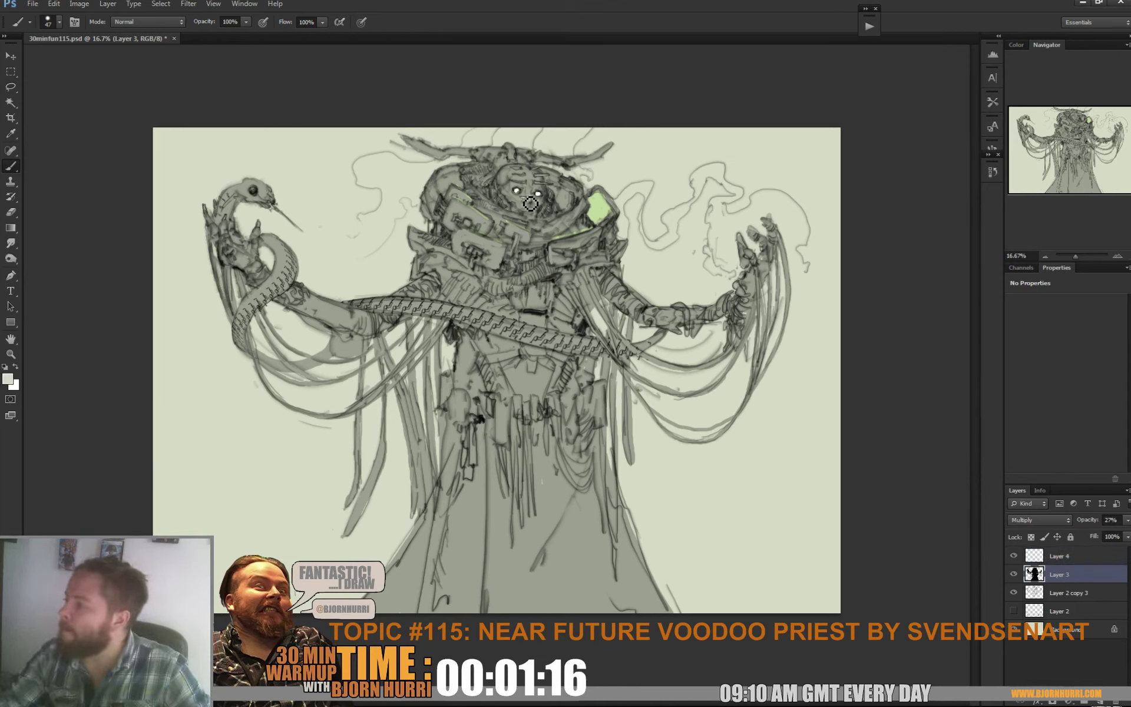
key(e)
key(b)
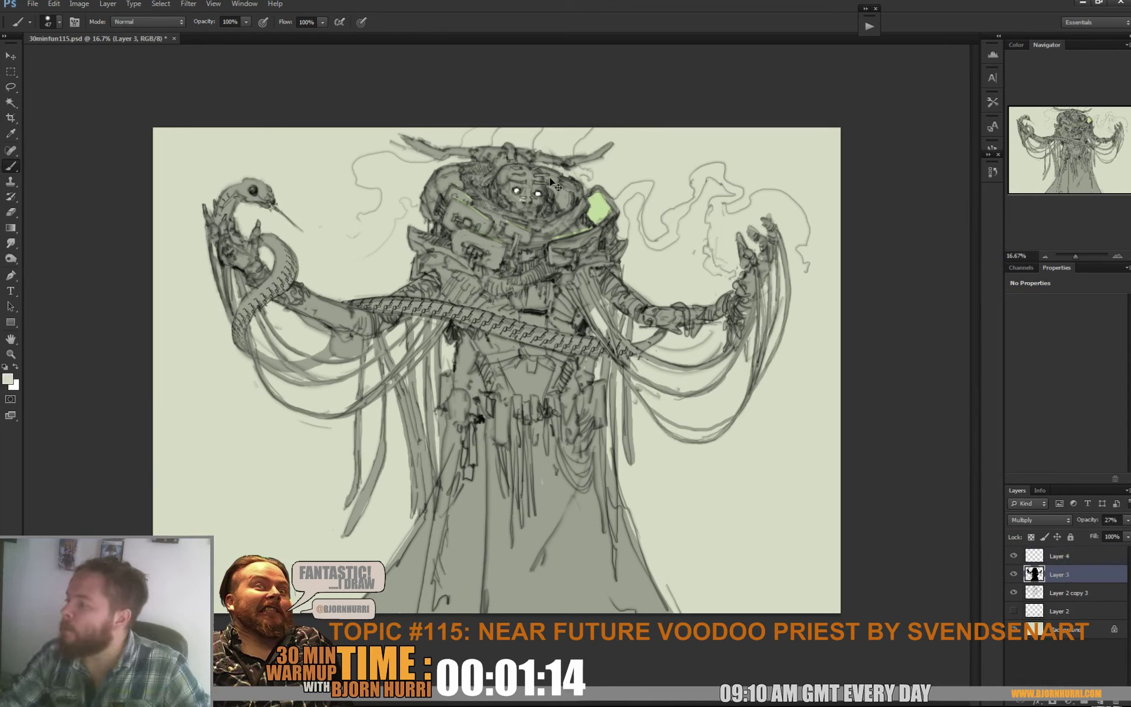
key(d)
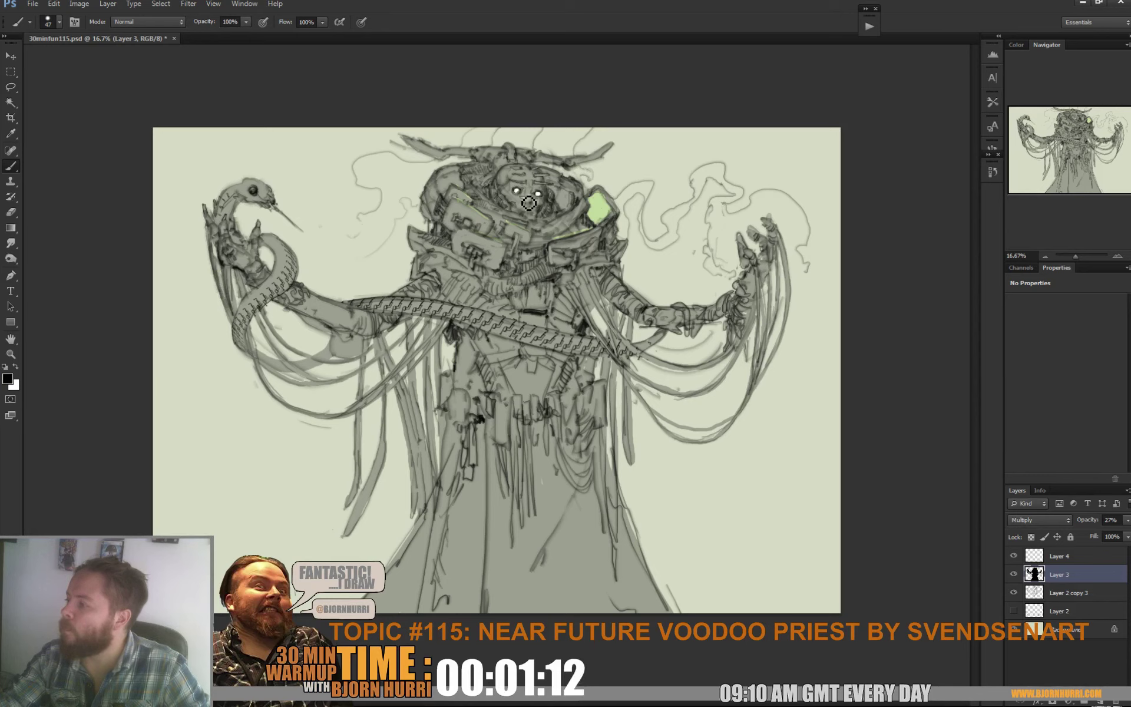
key(x)
click(538, 192)
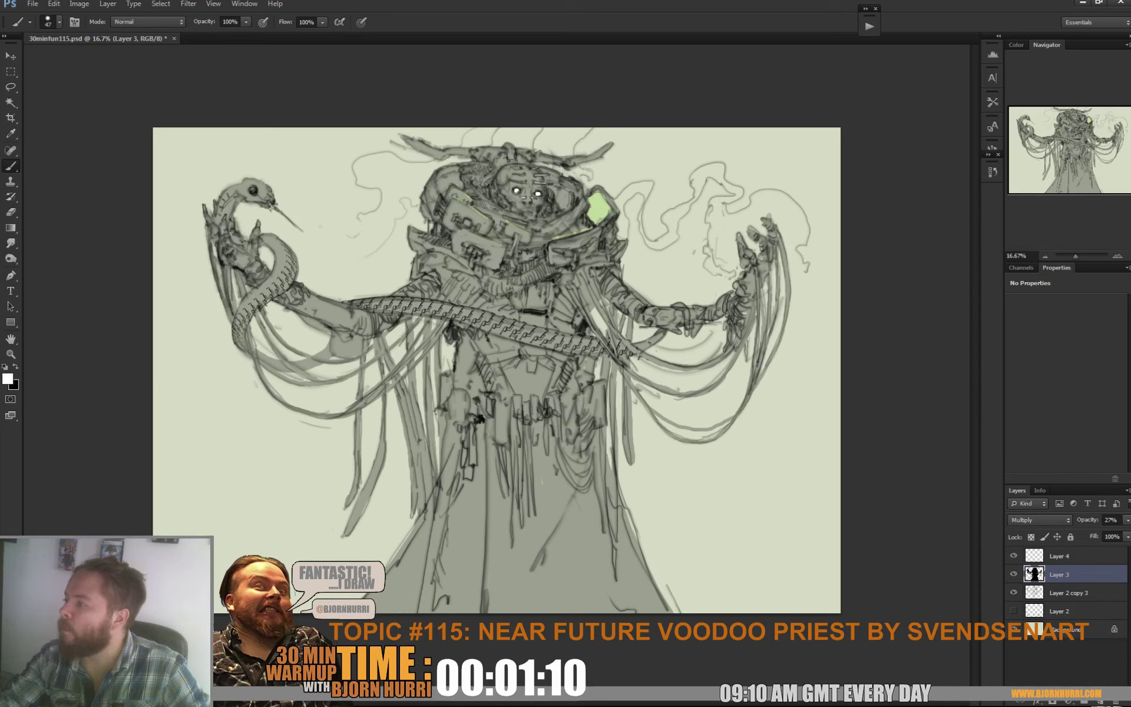
drag(545, 182, 553, 179)
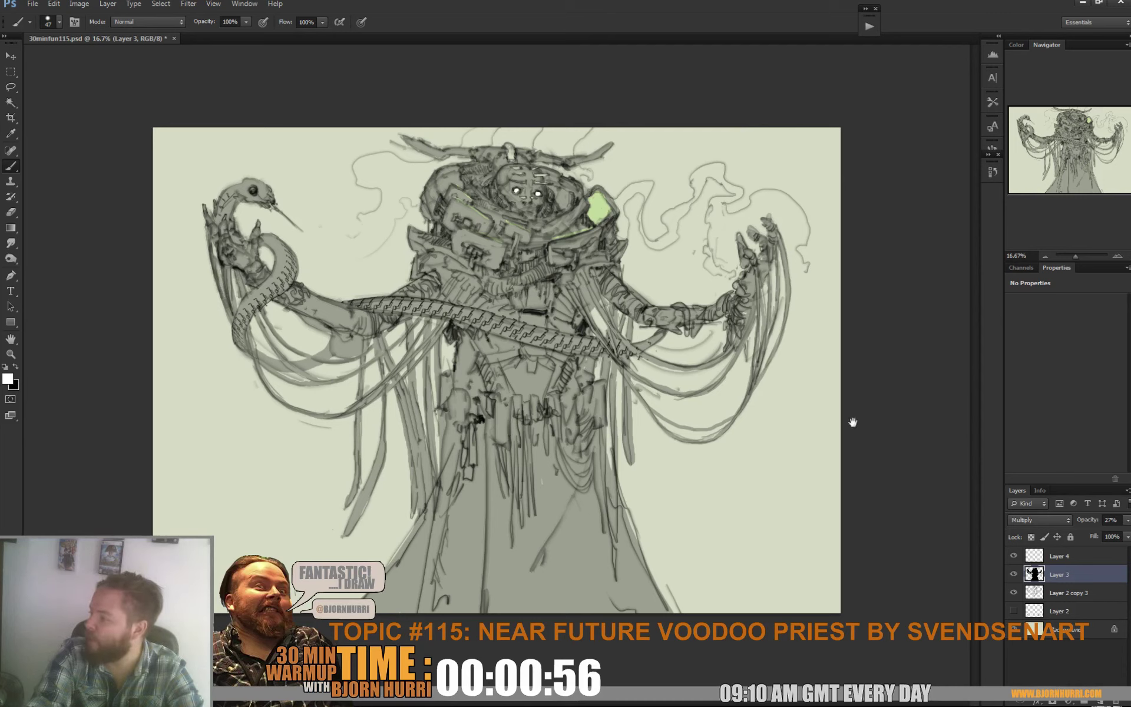
Add a new layer above Layer 4 and darken the canvas's lower corners with a very large black brush at 0% hardness
click(1063, 549)
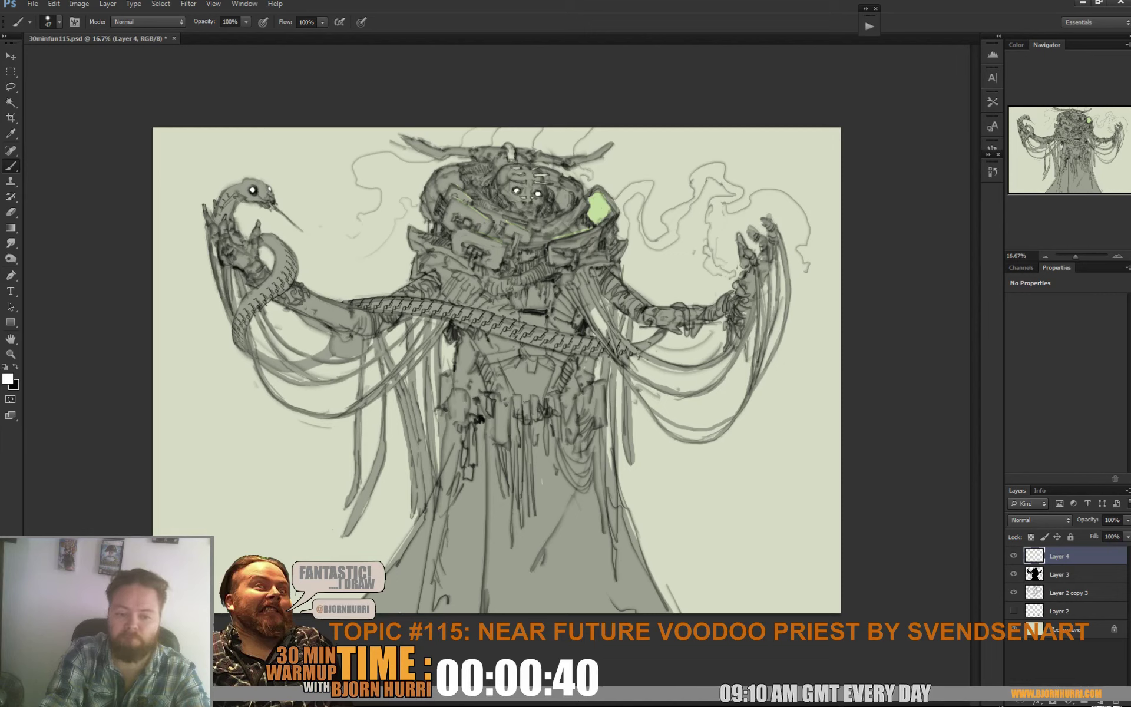
click(1100, 702)
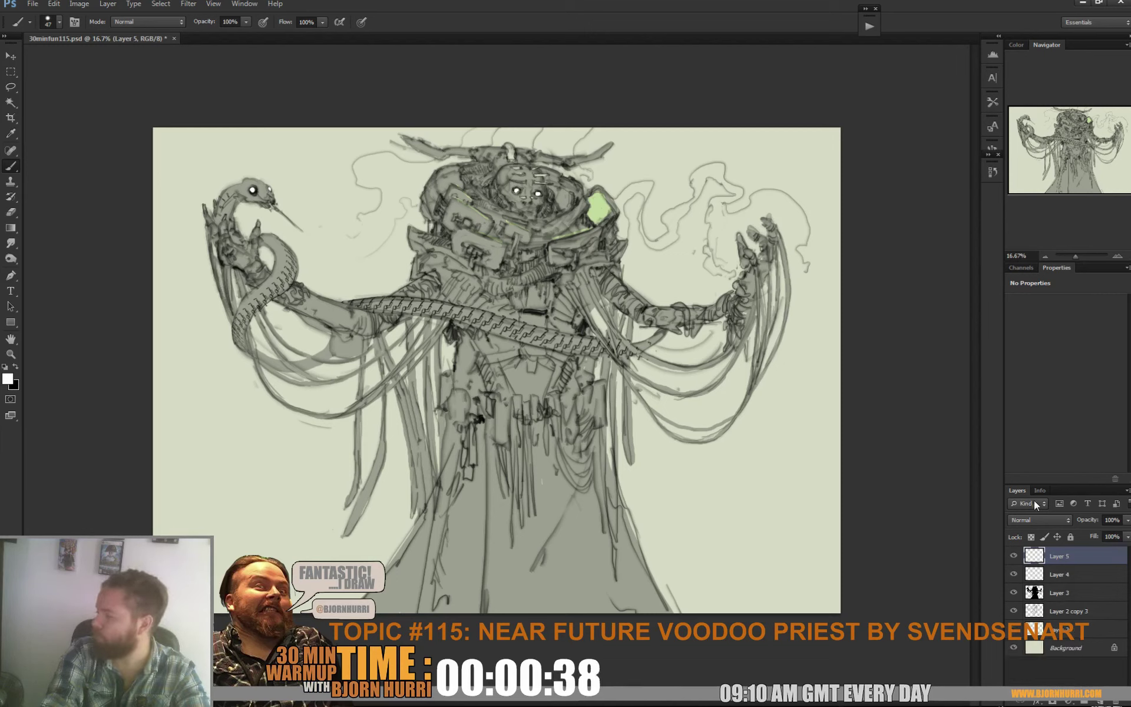
key(x)
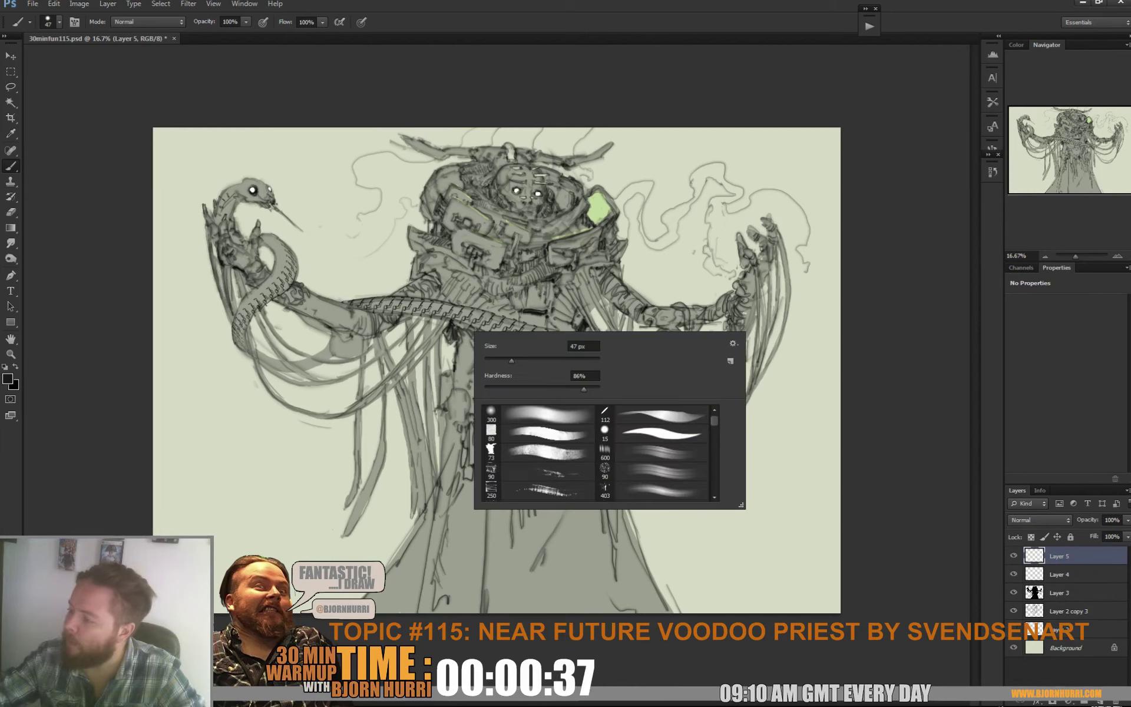
right_click(457, 316)
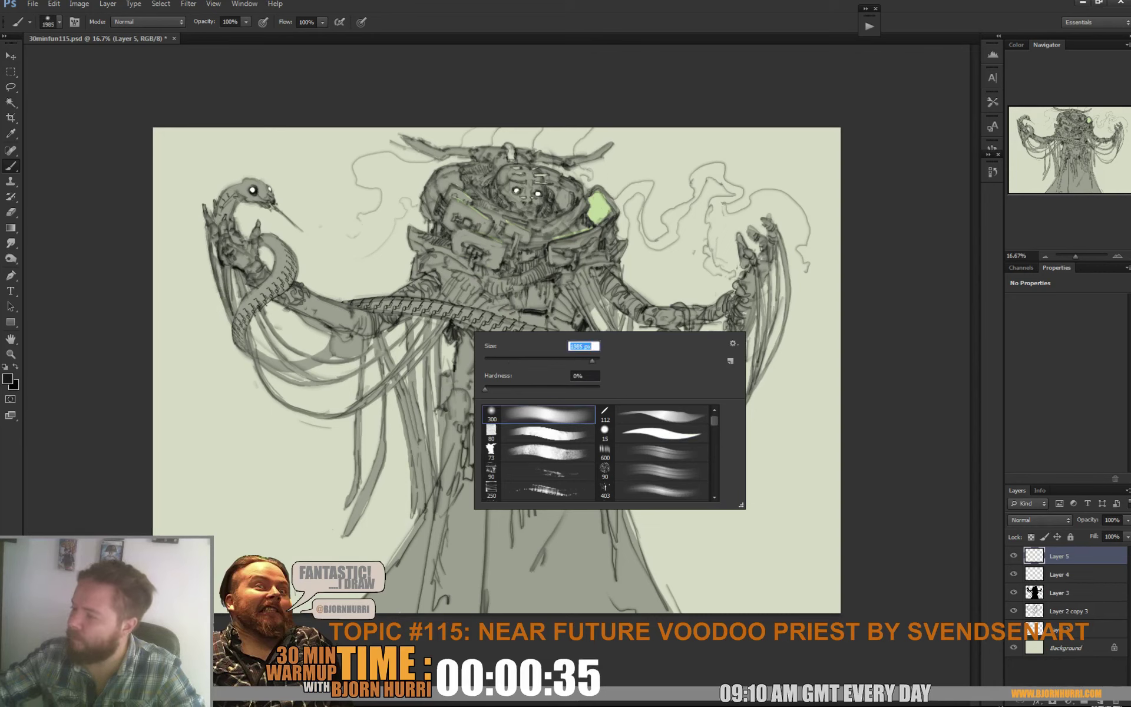
mouse_move(100, 407)
mouse_down()
mouse_move(200, 548)
mouse_move(85, 523)
mouse_up()
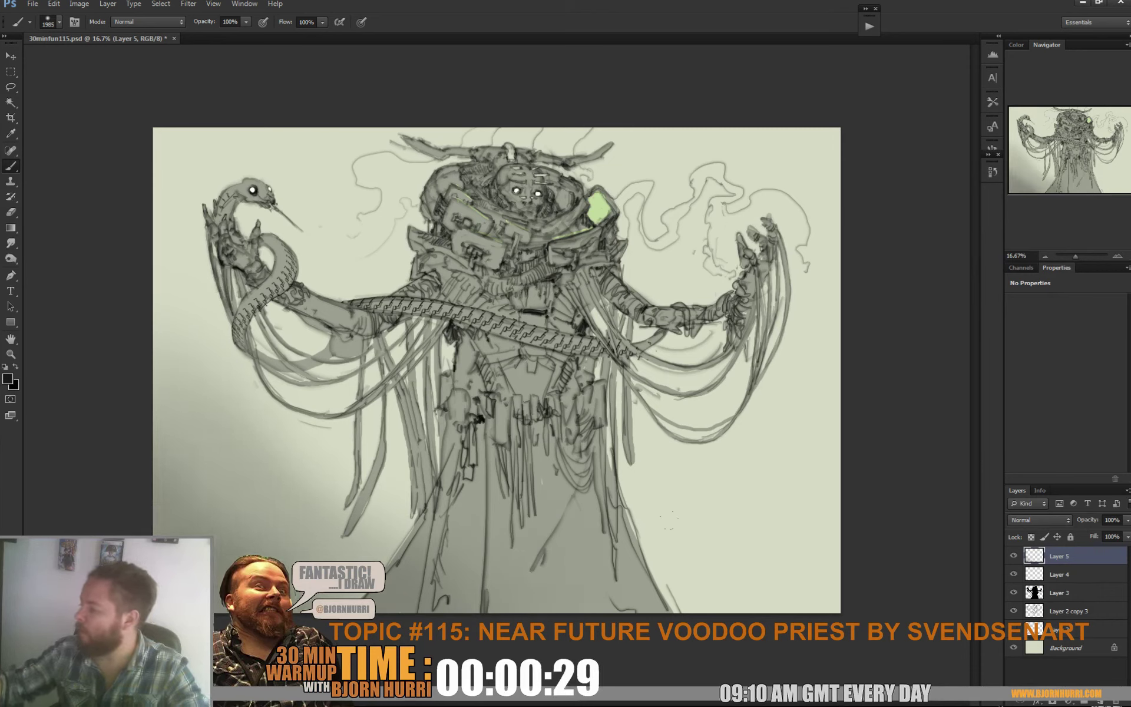
mouse_move(501, 624)
mouse_down()
mouse_move(648, 624)
mouse_move(936, 501)
mouse_up()
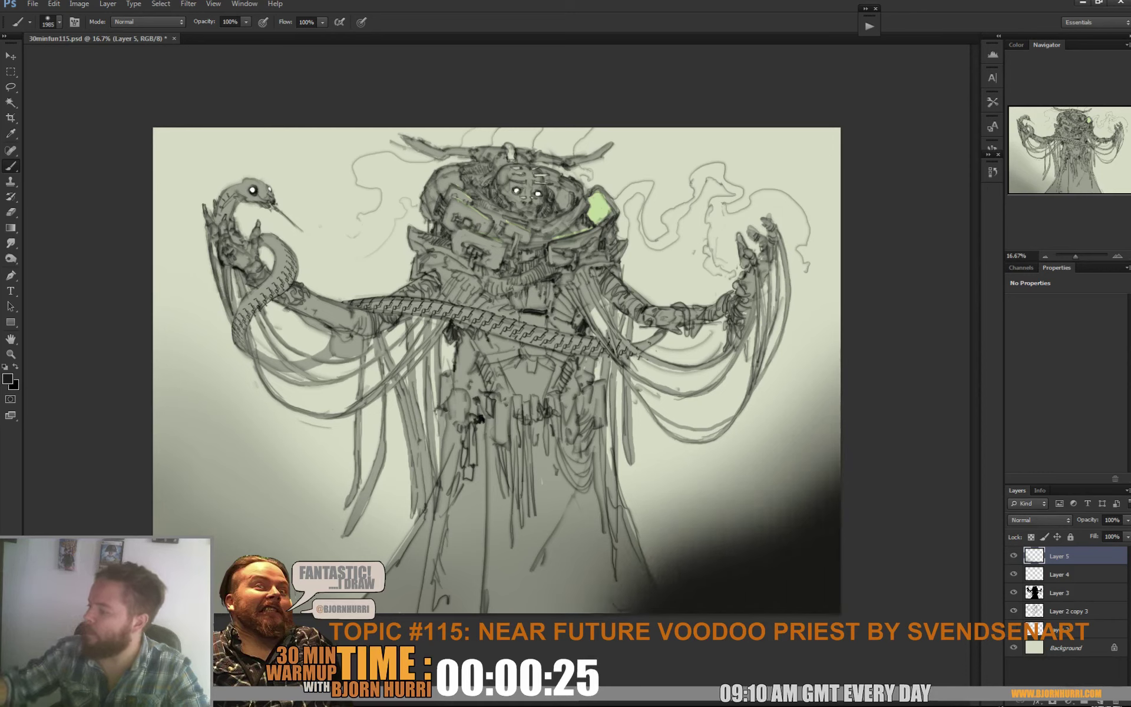
key(ctrl+z)
mouse_move(883, 519)
mouse_down()
mouse_move(848, 554)
mouse_move(754, 594)
mouse_move(565, 642)
mouse_move(236, 630)
mouse_up()
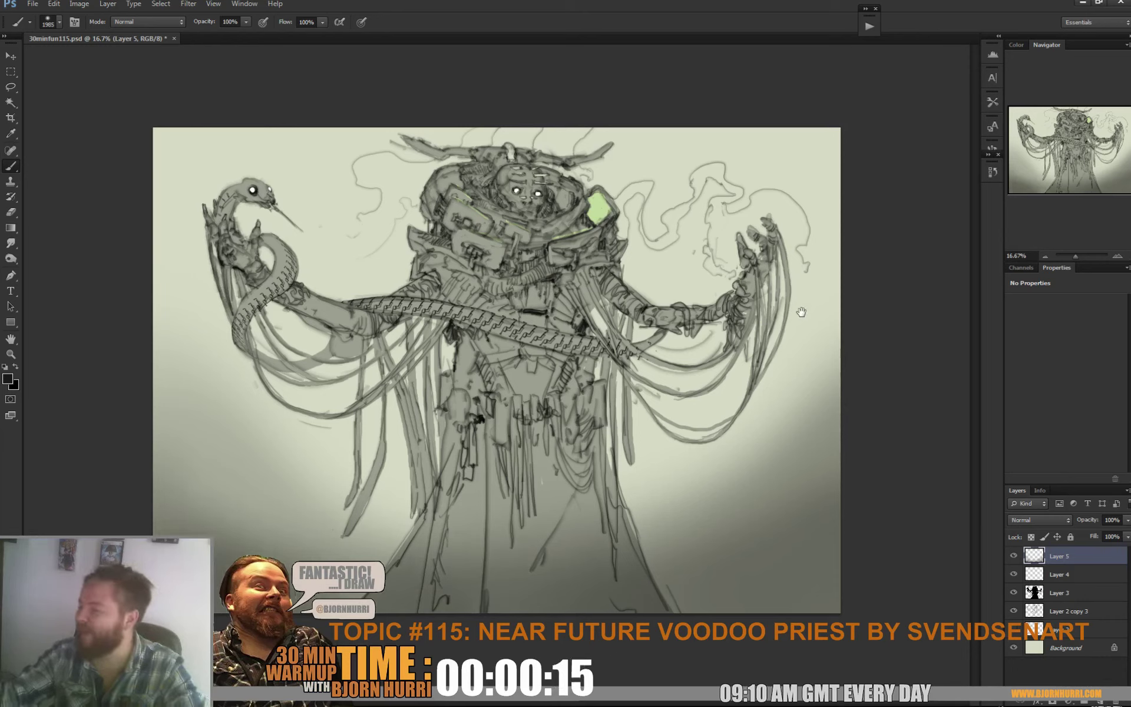
Continue the dark vignette along both sides and upper corners of the canvas with the large soft brush
drag(44, 123, 344, 68)
mouse_move(278, 47)
mouse_down()
mouse_move(283, 71)
mouse_move(153, 265)
mouse_move(134, 444)
mouse_up()
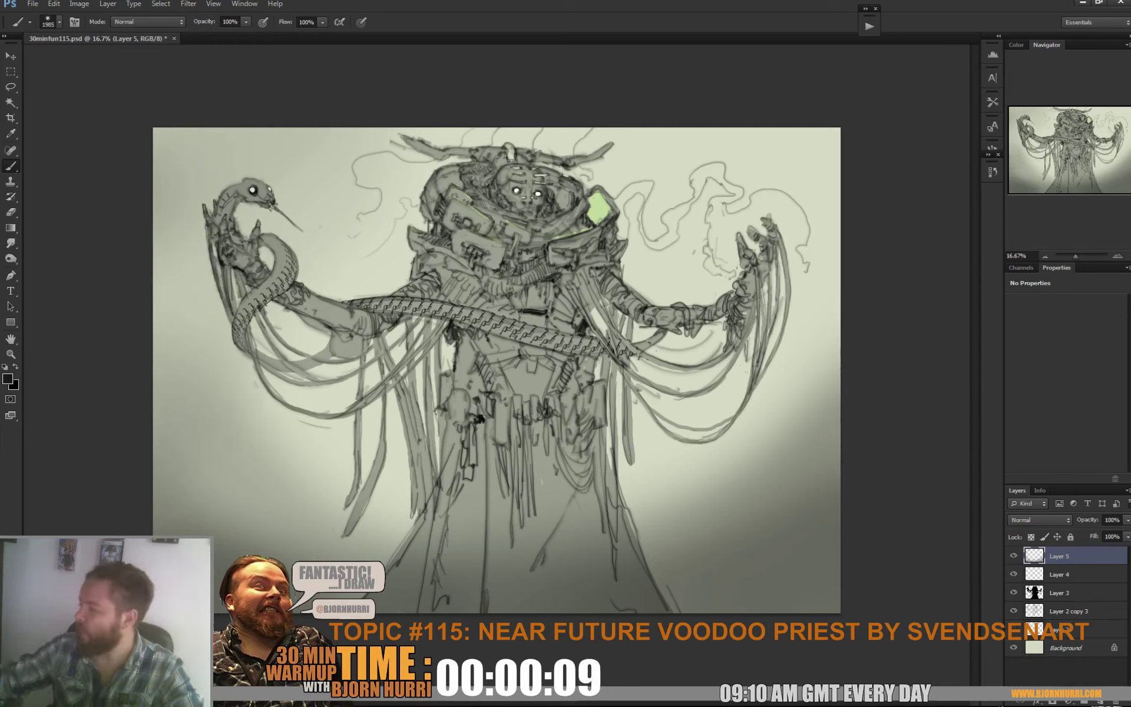
drag(854, 489, 842, 247)
mouse_move(924, 194)
mouse_down()
mouse_move(824, 88)
mouse_move(707, 70)
mouse_up()
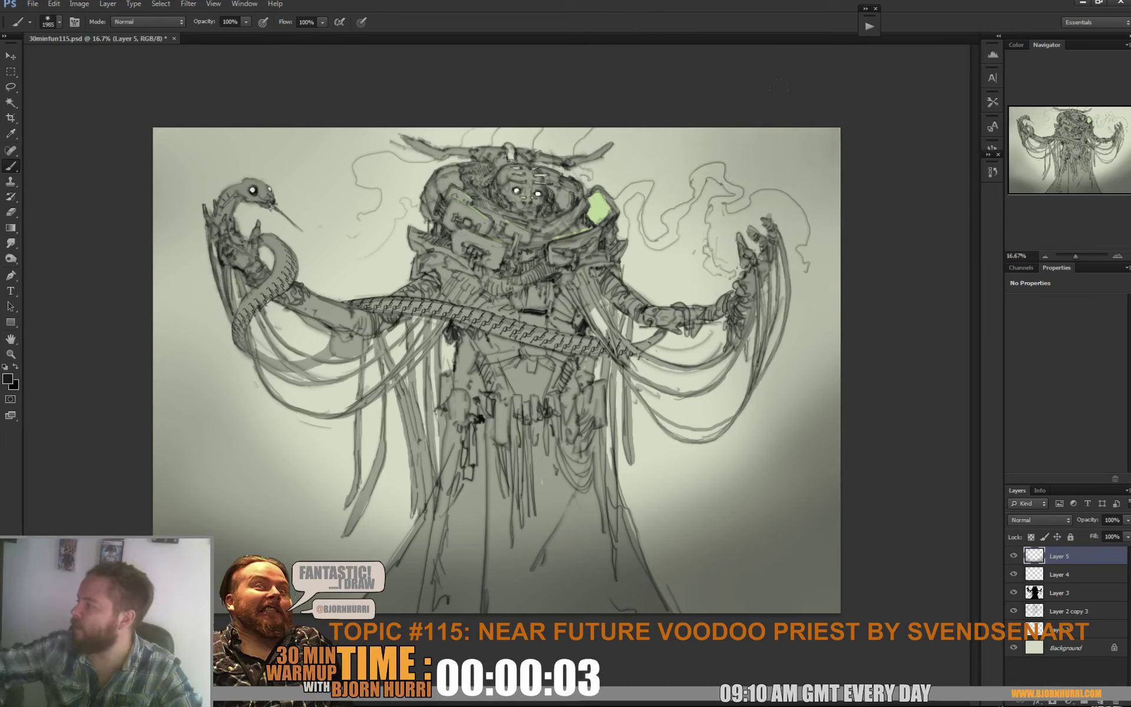
Set the eraser to 1289 px with 0% hardness and soften the vignette in the lower part of the canvas
key(e)
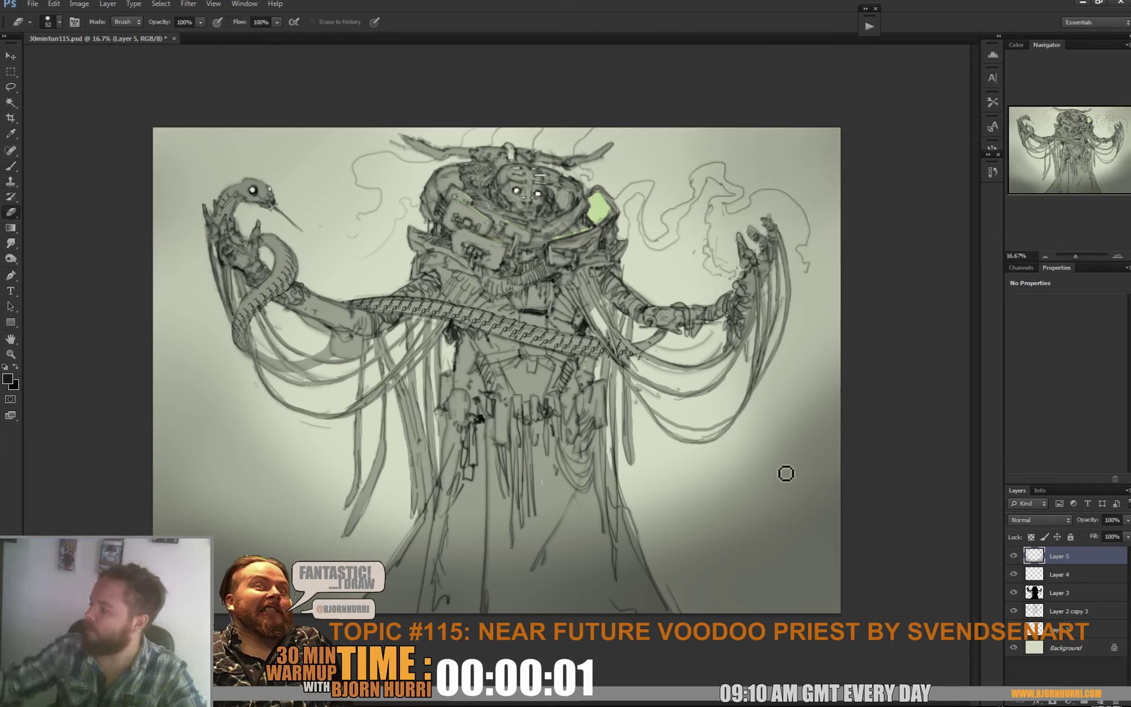
right_click(785, 472)
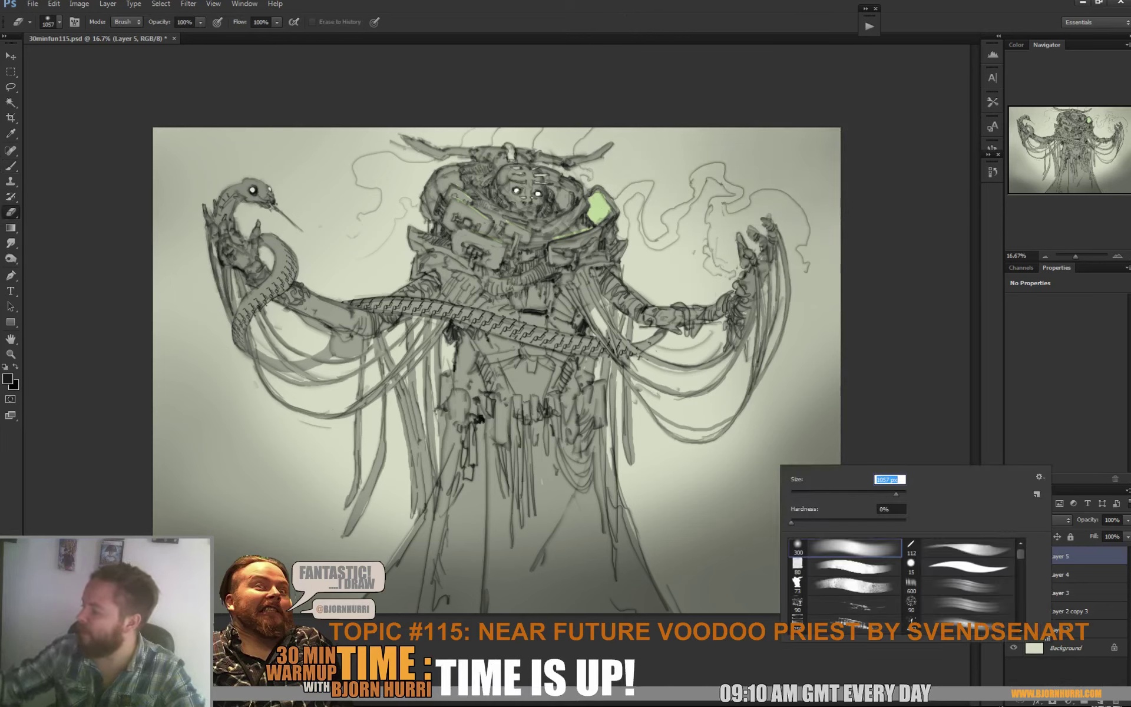
drag(895, 494, 897, 494)
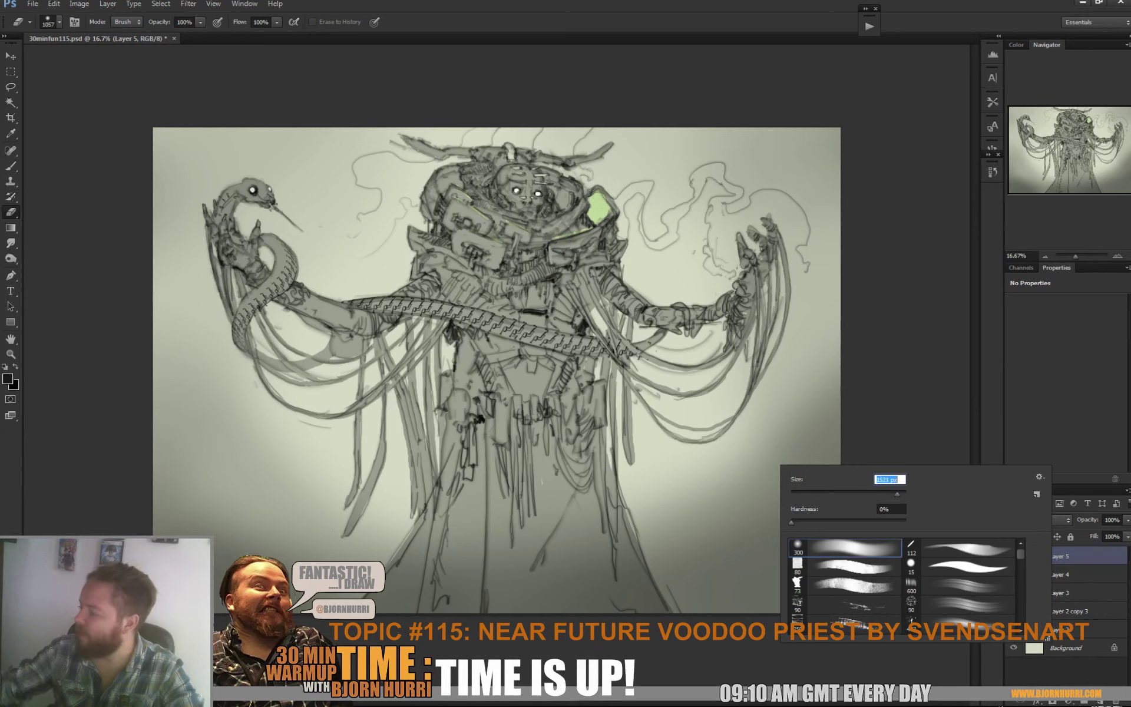
key(Return)
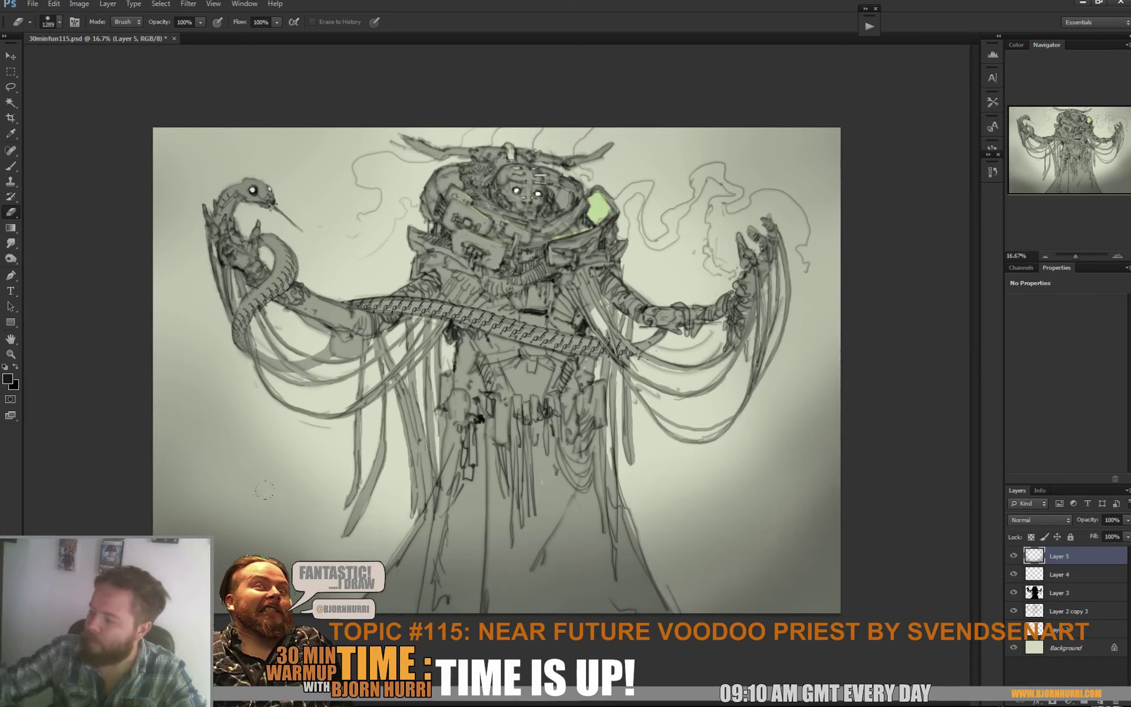
drag(216, 530, 182, 554)
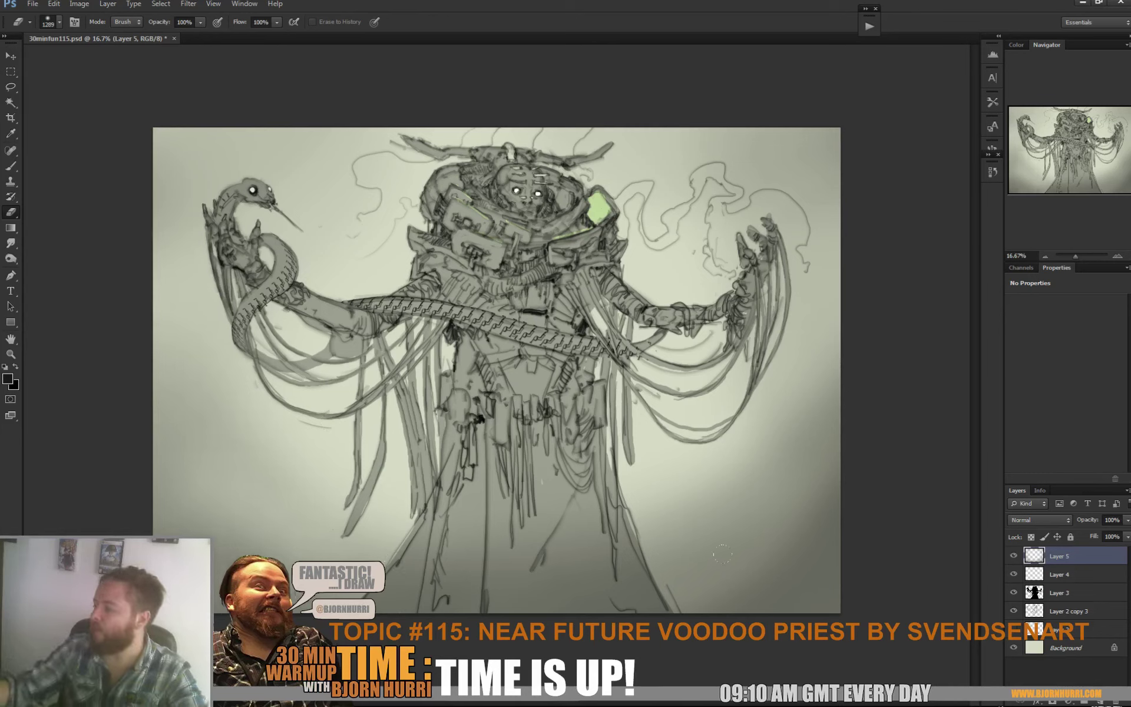
Add a new layer and draw a black-to-transparent gradient at 90% opacity downward from the canvas's upper edge
key(b)
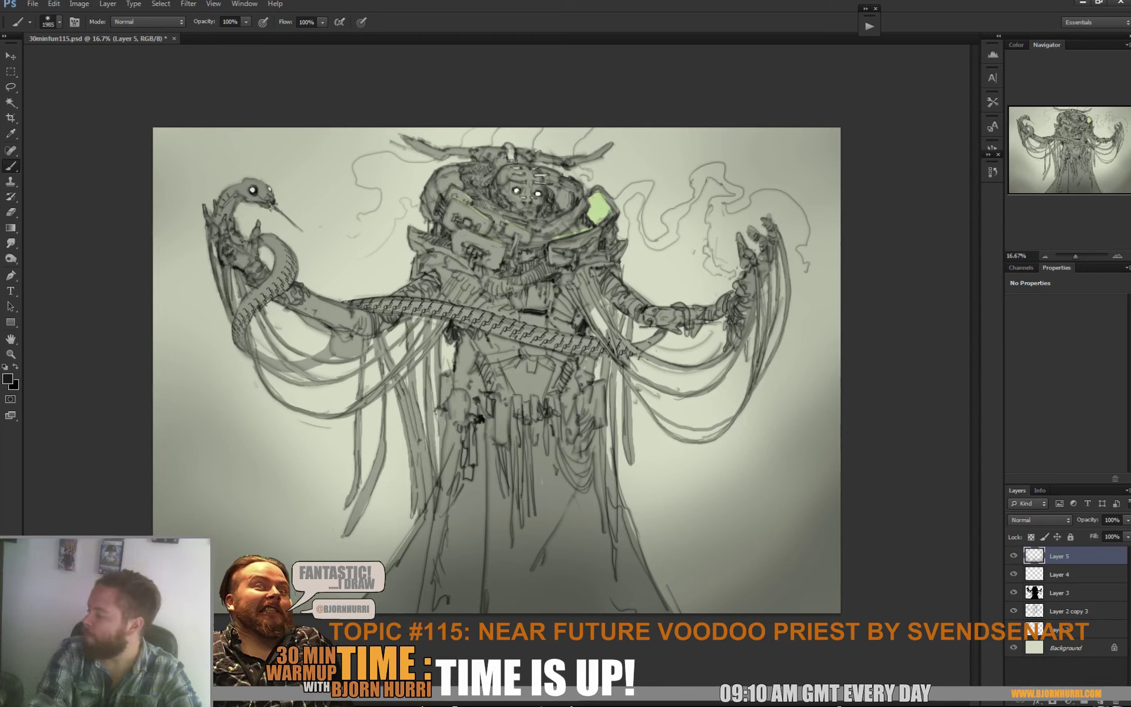
click(1100, 702)
key(g)
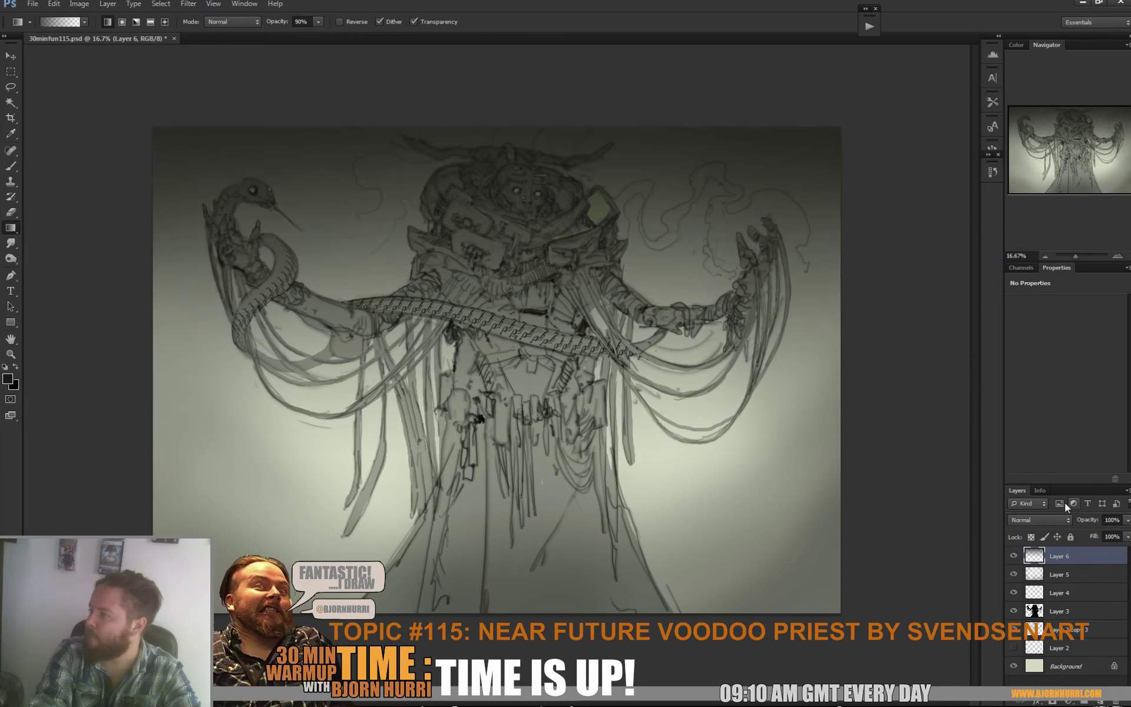
Erase the dark gradient over the priest's two eyes on Layer 6 with a small soft eraser of 17 to 26 px
key(e)
right_click(554, 199)
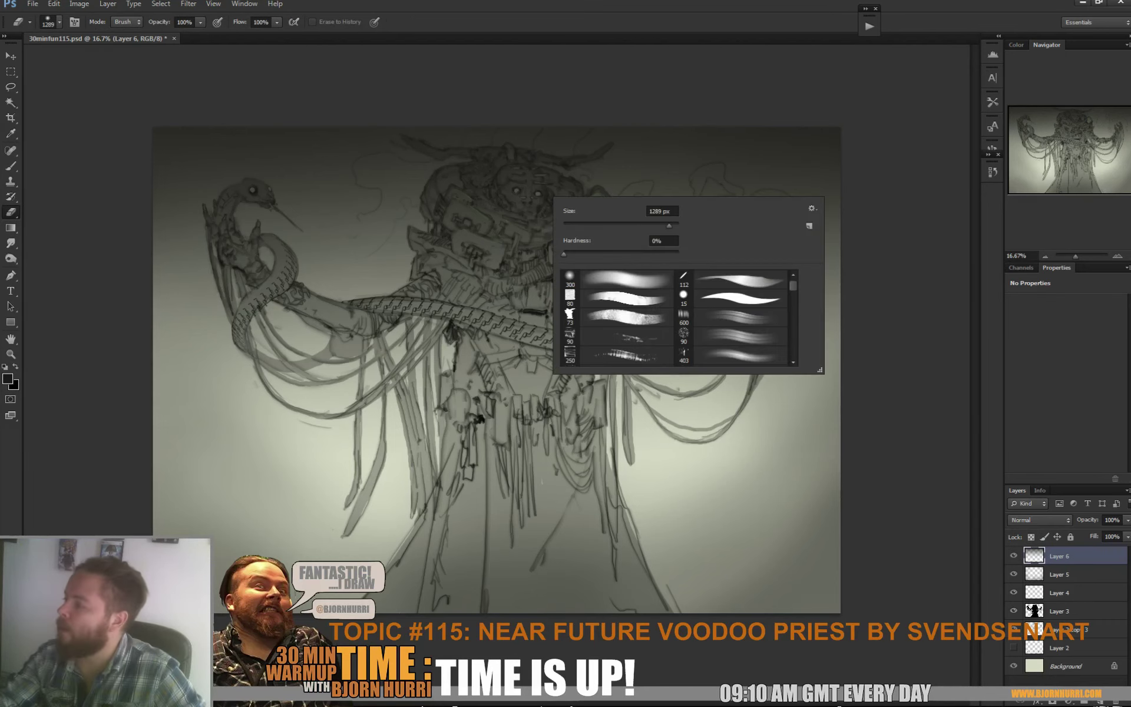
text(26)
key(Return)
right_click(516, 190)
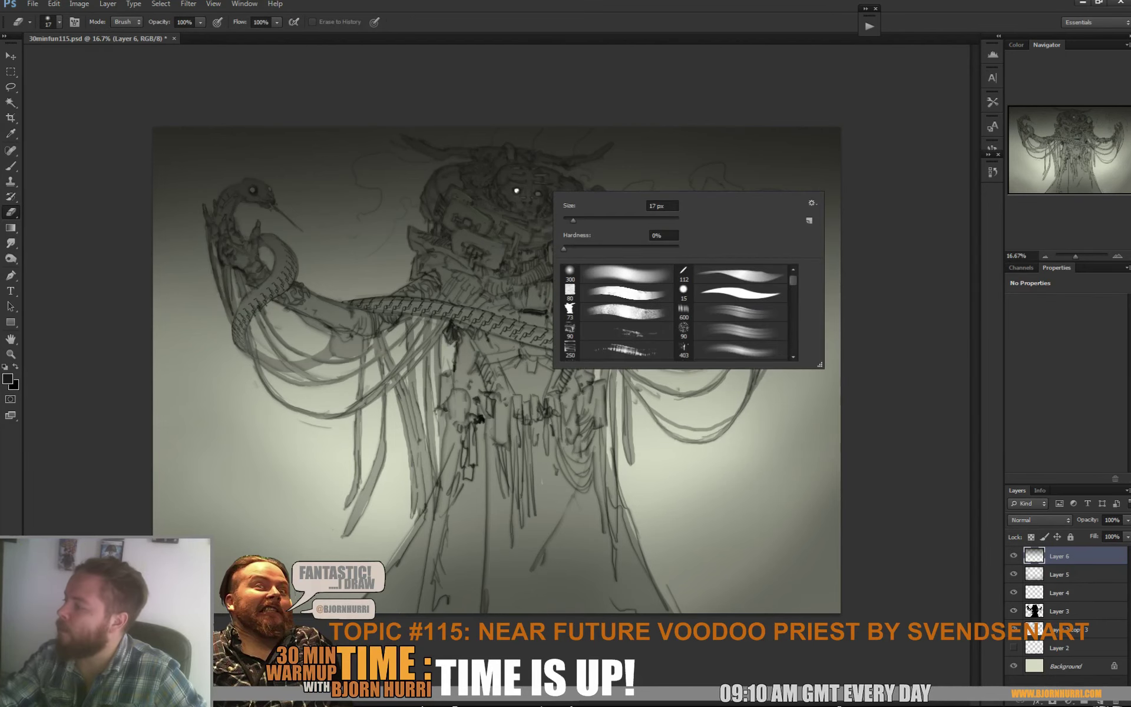
text(63)
key(Return)
Erase the gradient over the green panel beside the priest's head with a 63 px eraser at 0% hardness
right_click(655, 195)
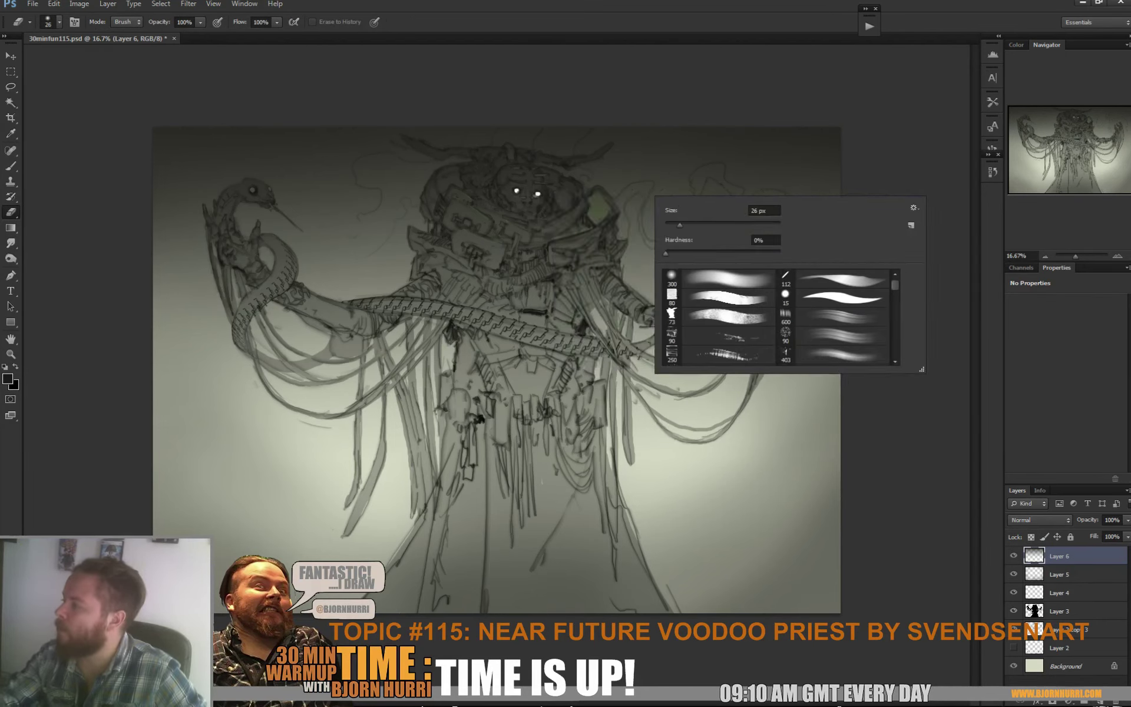
key(Escape)
drag(601, 202, 606, 211)
Erase thin highlight lines along the edges of the priest's collar armour, reducing the soft eraser to 21 px
right_click(629, 210)
click(661, 238)
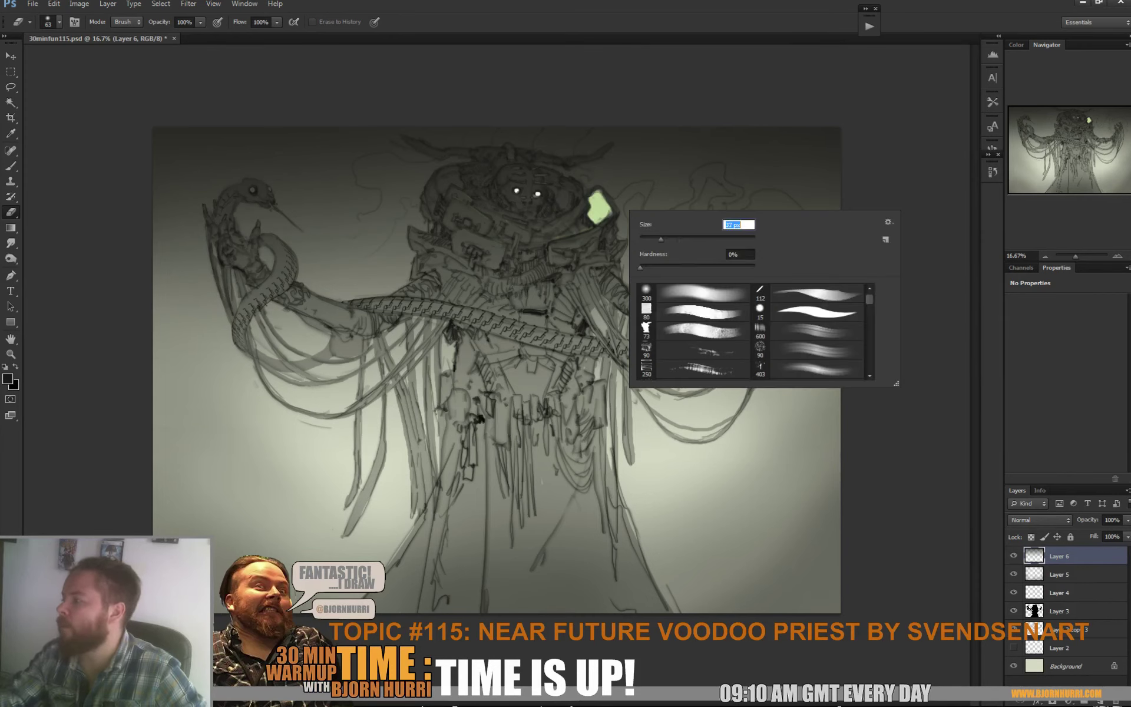
drag(553, 238, 589, 229)
drag(507, 221, 529, 233)
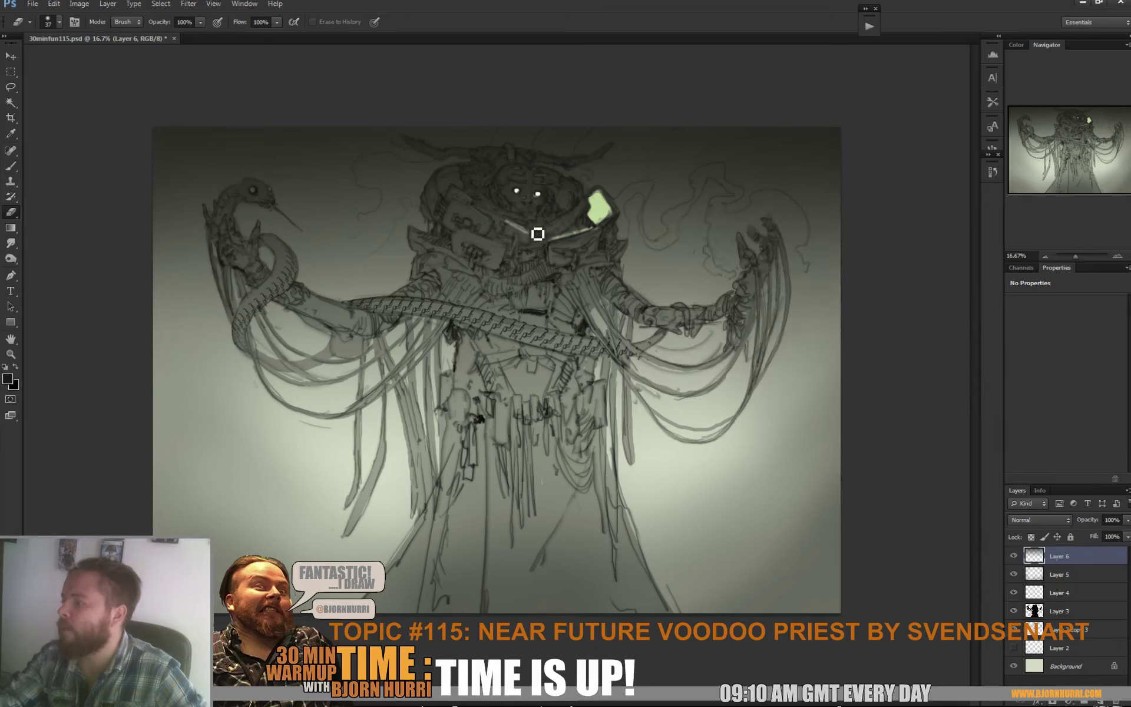
right_click(521, 231)
text(21)
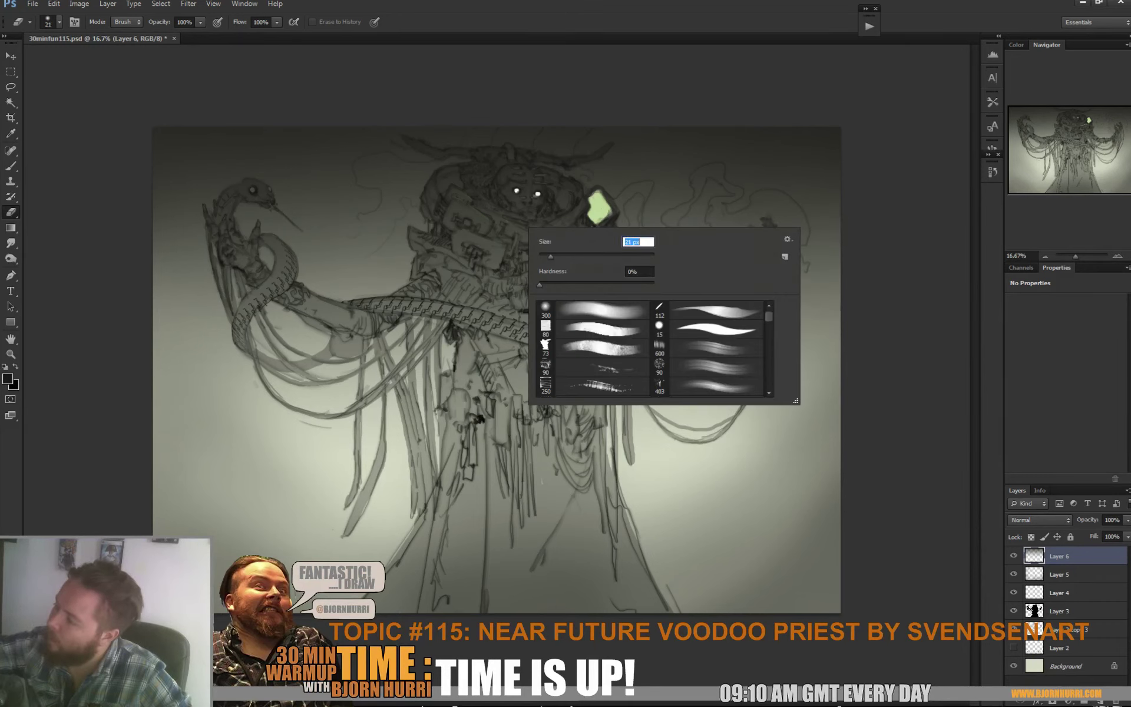
key(Return)
mouse_move(454, 198)
mouse_down()
mouse_move(491, 220)
mouse_move(470, 196)
mouse_up()
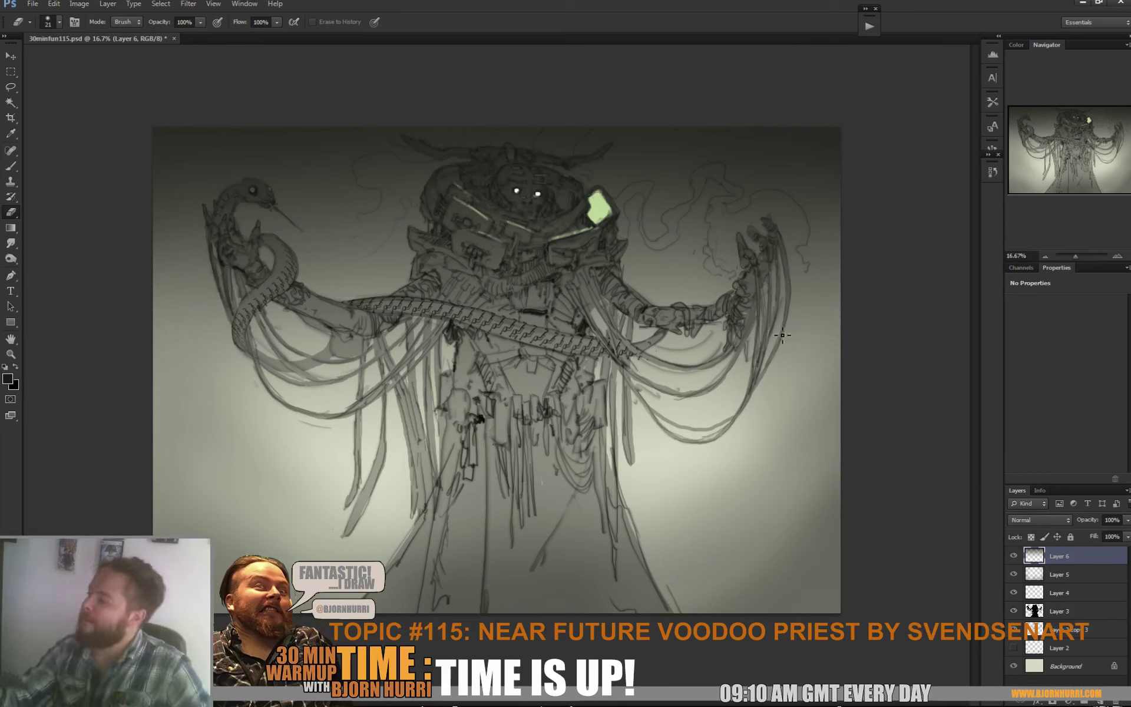
Lower the opacity of Layer 6 to 72% and save the document
drag(1127, 520, 1107, 533)
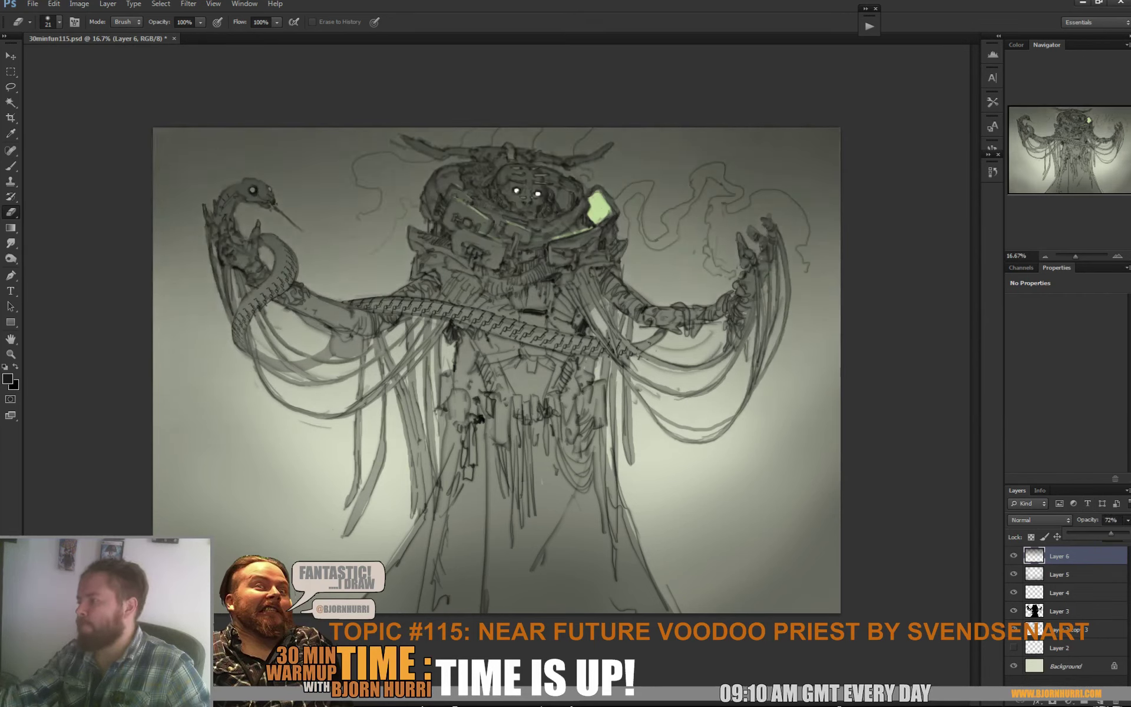
key(ctrl+s)
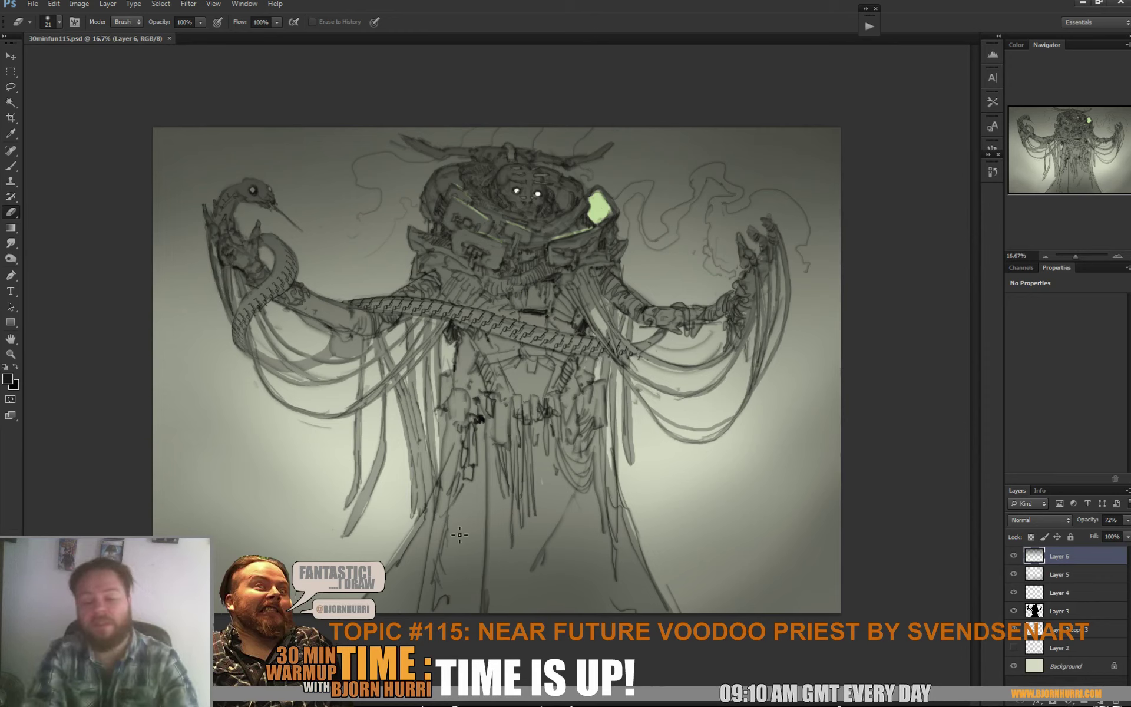
click(637, 93)
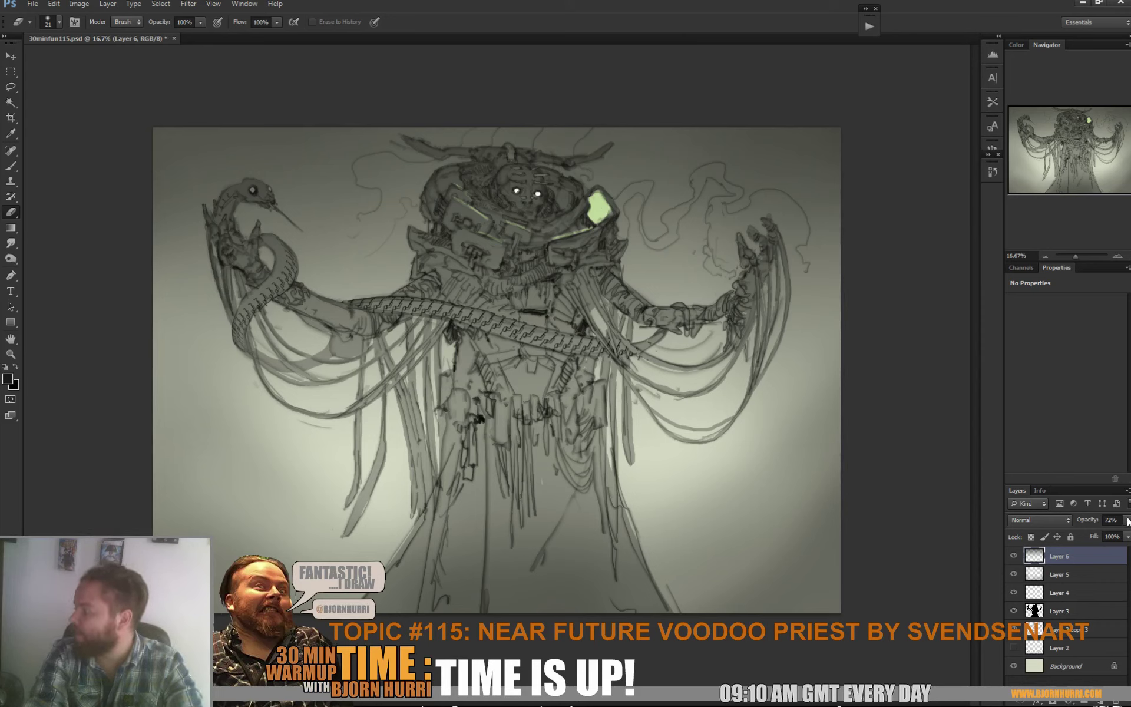
Lower the opacity of the vignette on Layer 5 to 80%
click(1069, 574)
click(1127, 520)
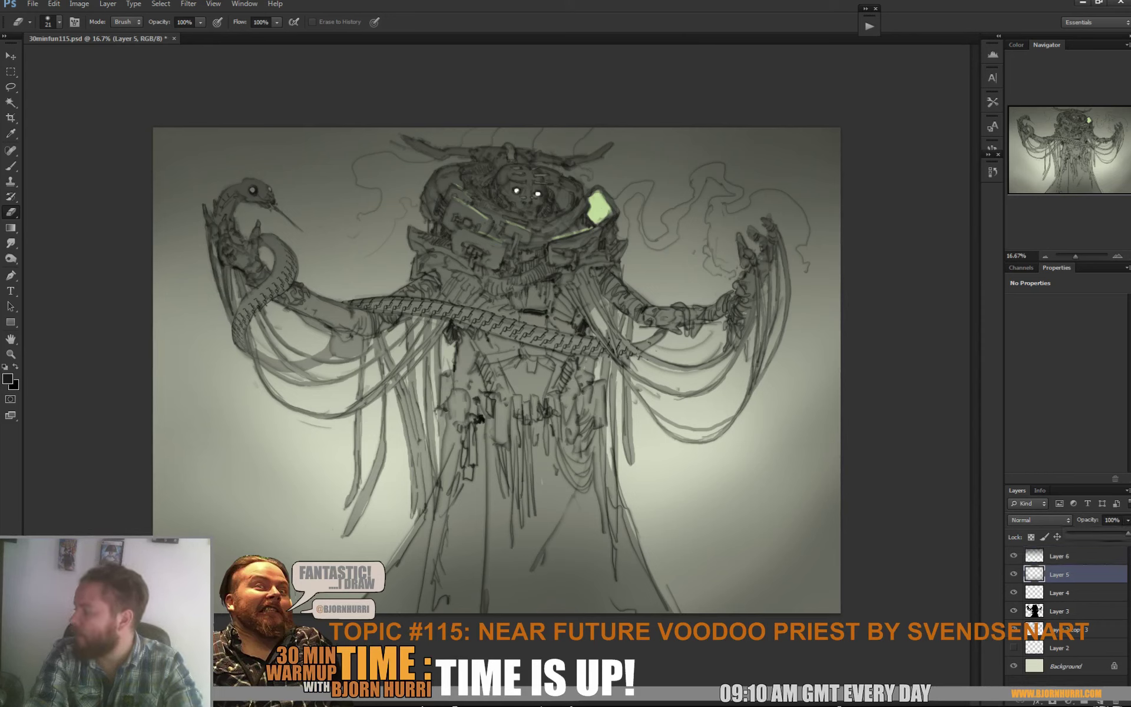
drag(1125, 533, 1116, 533)
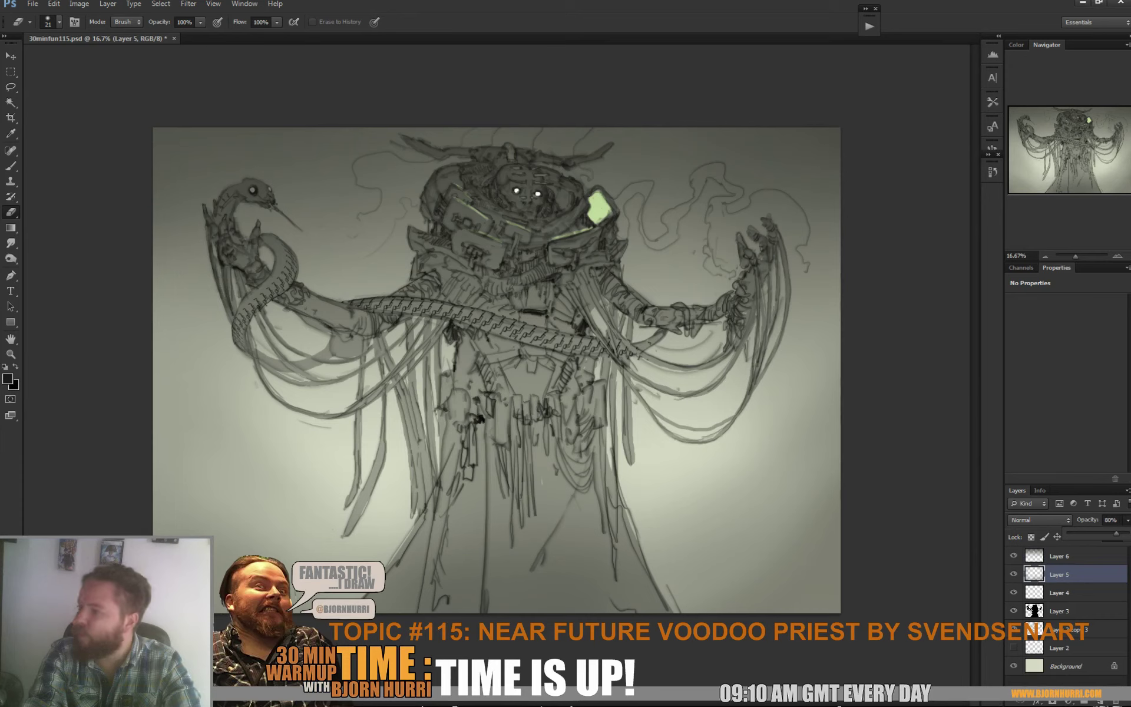
Erase the gradient on Layer 6 over the snake's two eyes with the 21 px eraser and save the document
click(1060, 555)
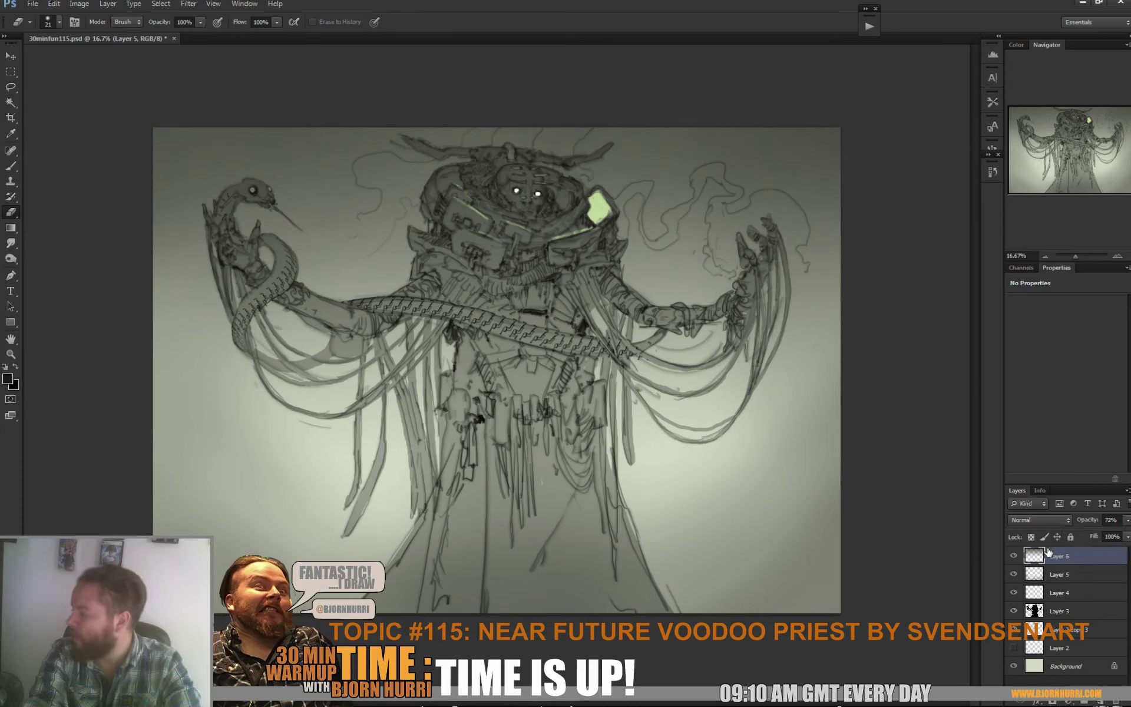
click(252, 191)
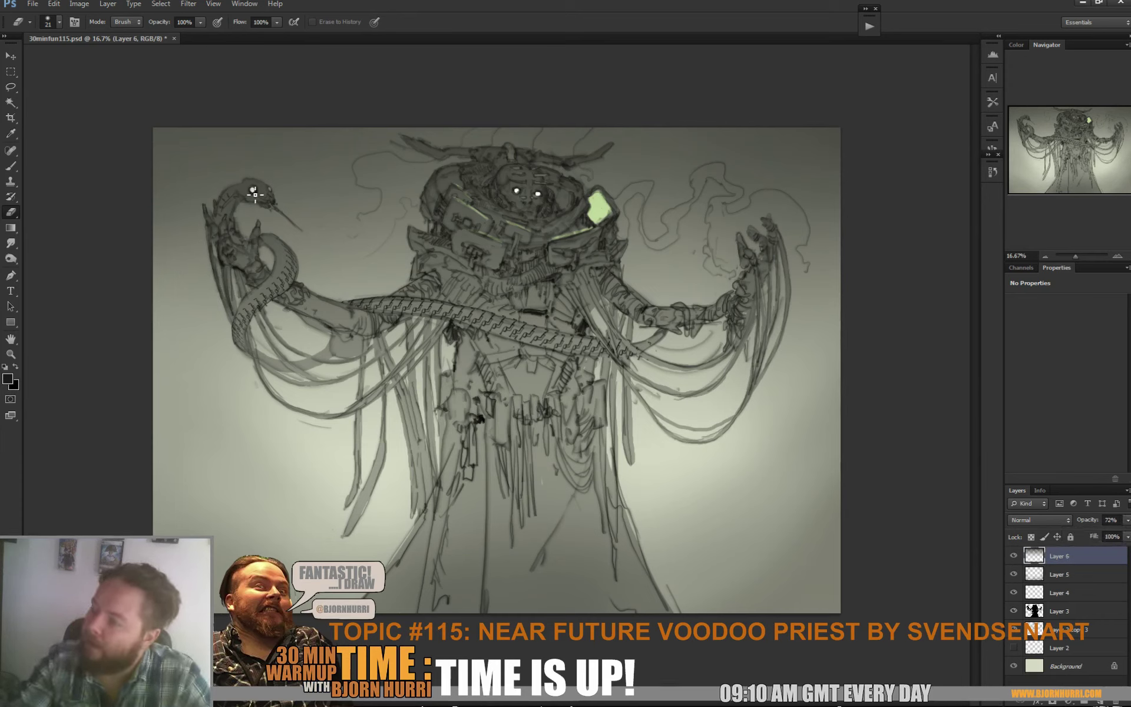
click(269, 189)
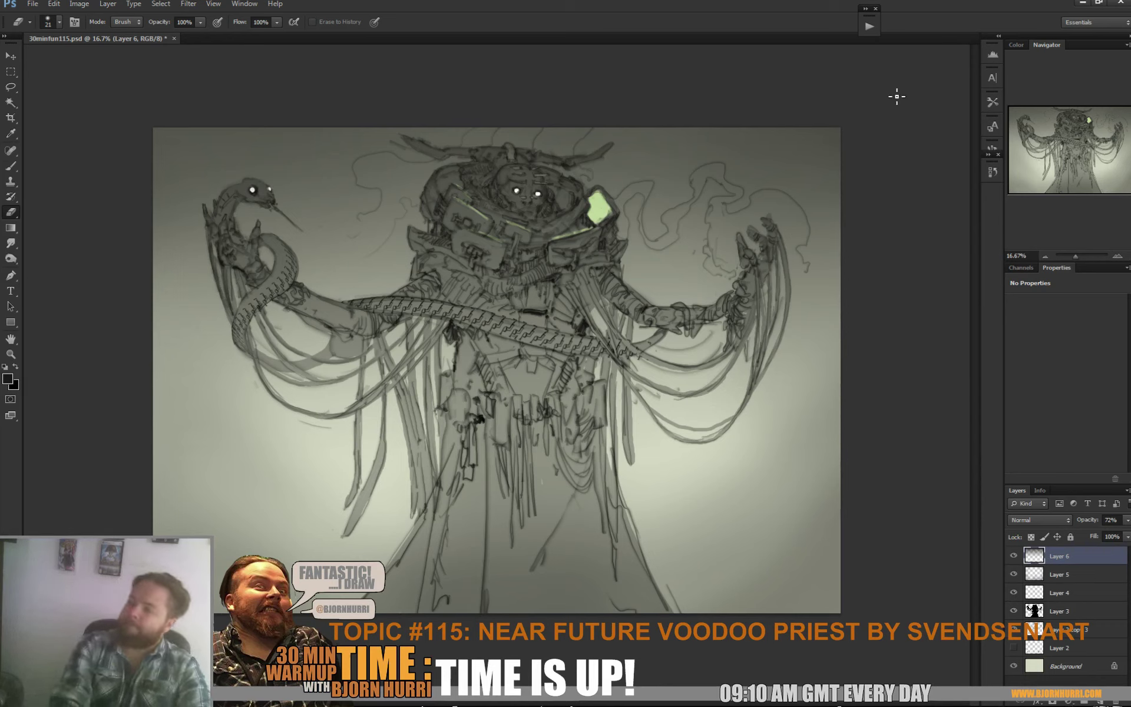
key(ctrl+s)
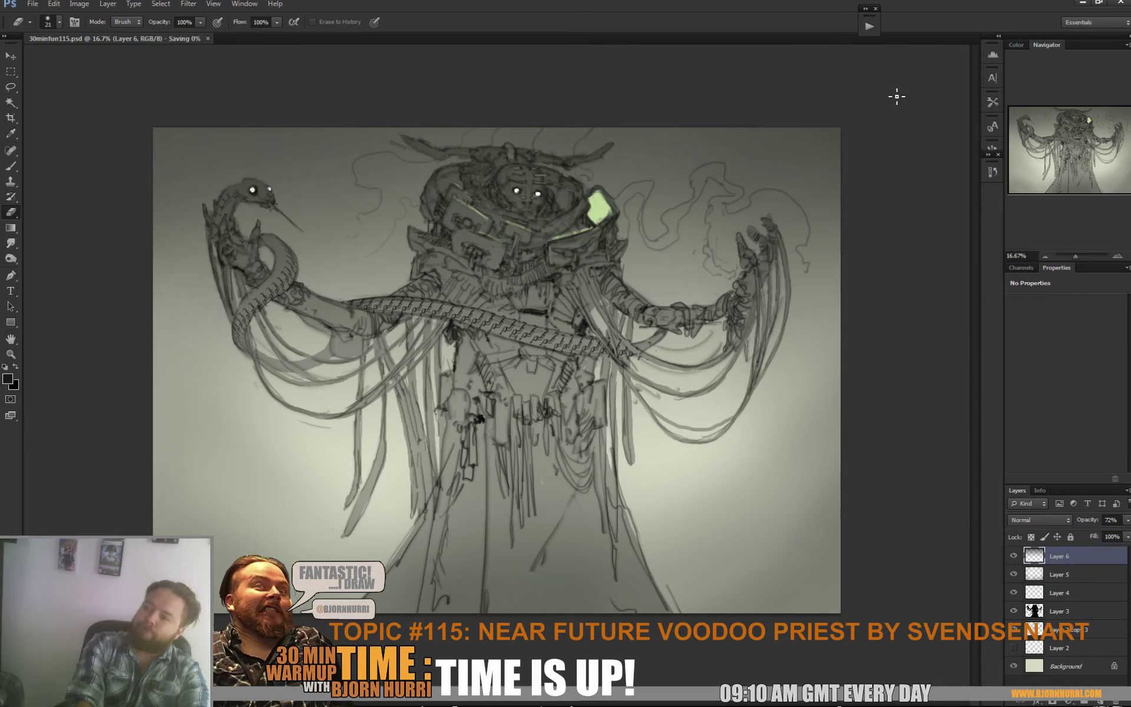